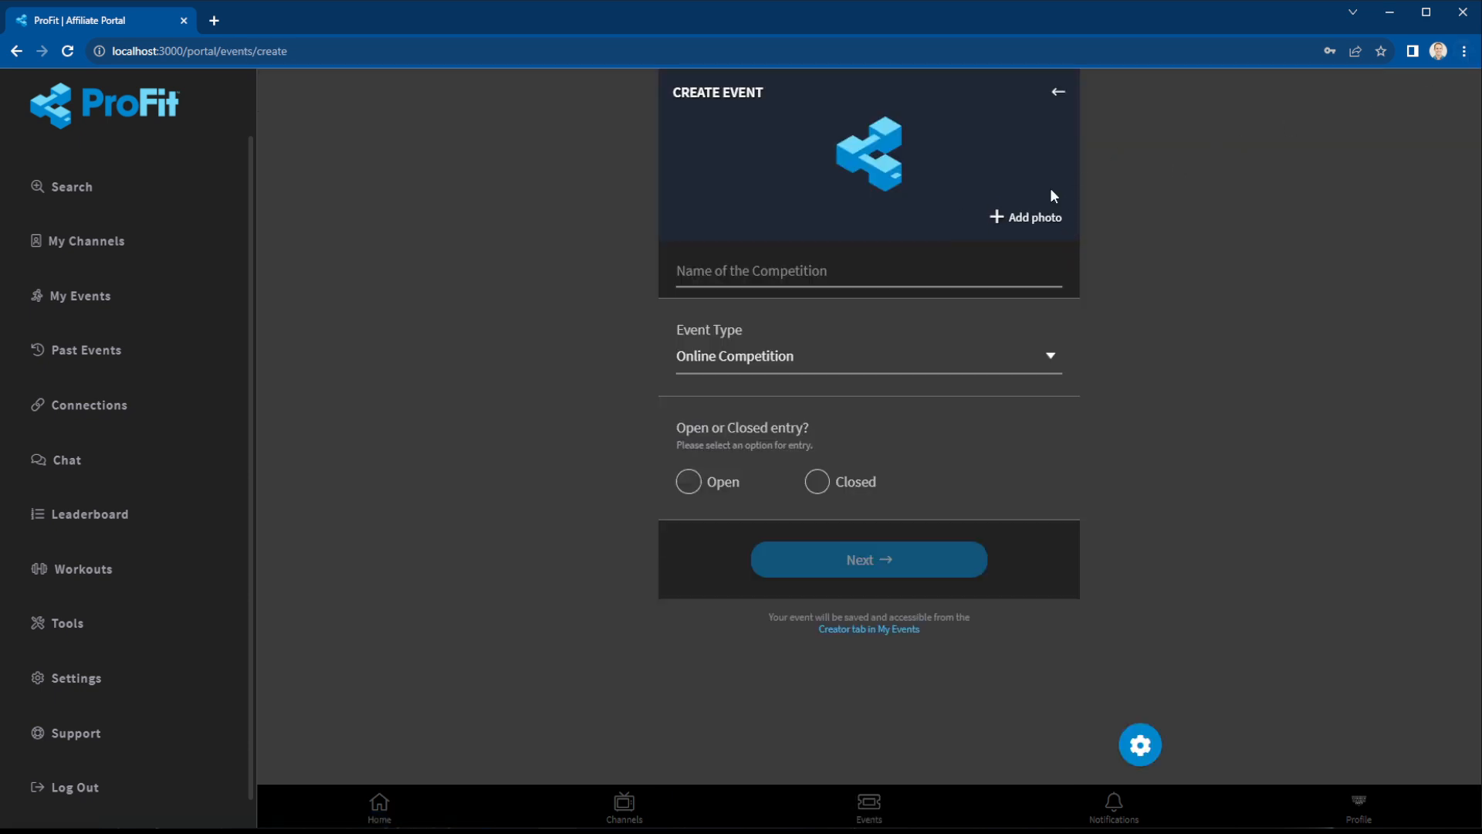
Add a header photo and name the event '2023 Hybricon Games'.
{"action": "left_click", "coordinate": [1023, 222]}
{"action": "double_click", "coordinate": [450, 136]}
{"action": "left_click", "coordinate": [761, 268]}
{"action": "type", "text": "2023 Hybricon"}
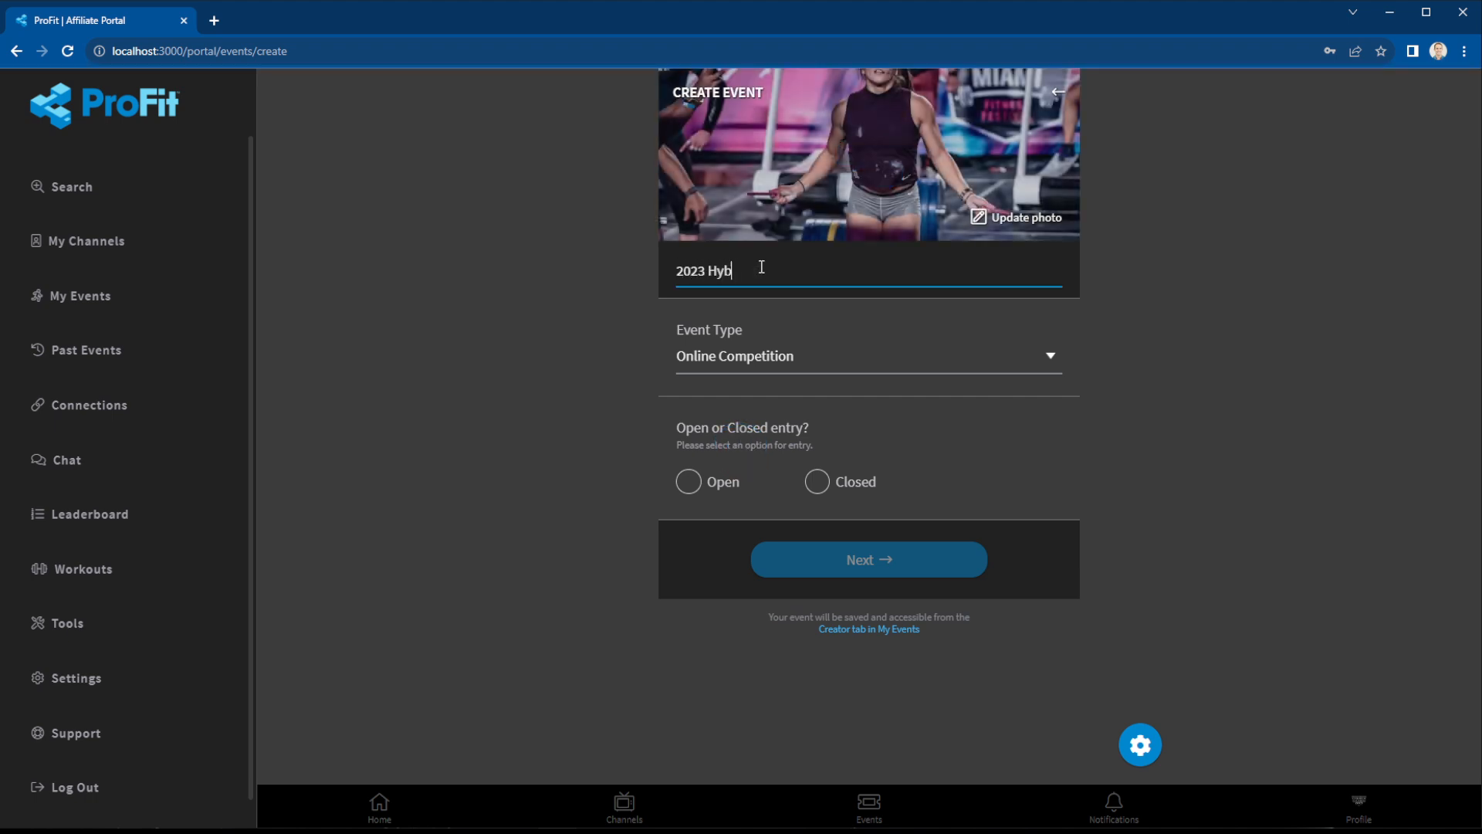
{"action": "key", "text": "Tab"}
{"action": "left_click", "coordinate": [762, 268]}
{"action": "type", "text": "Games"}
Make it an open-entry Live Competition with a Free price.
{"action": "left_click", "coordinate": [807, 359]}
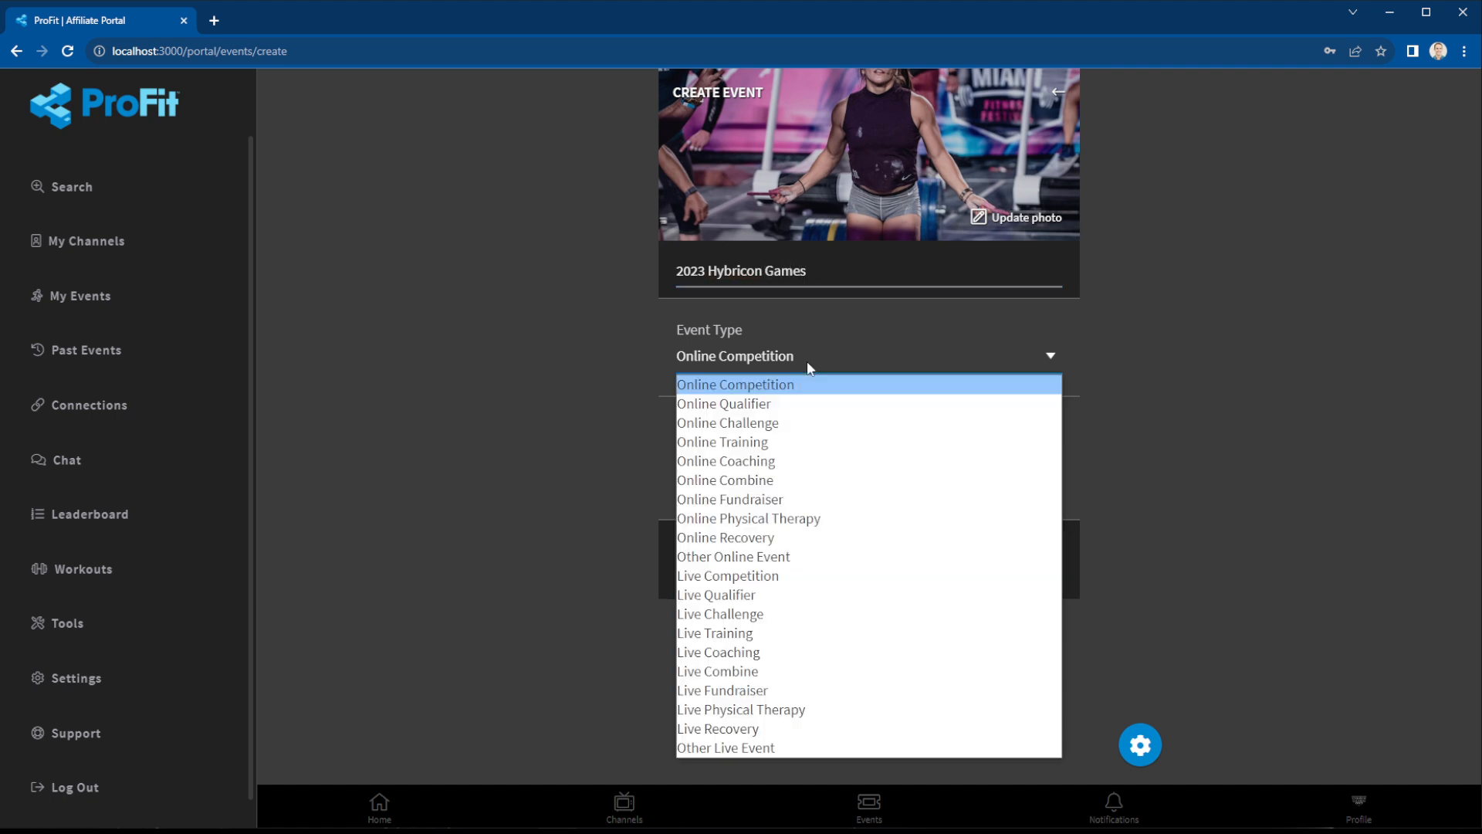
{"action": "left_click", "coordinate": [763, 573]}
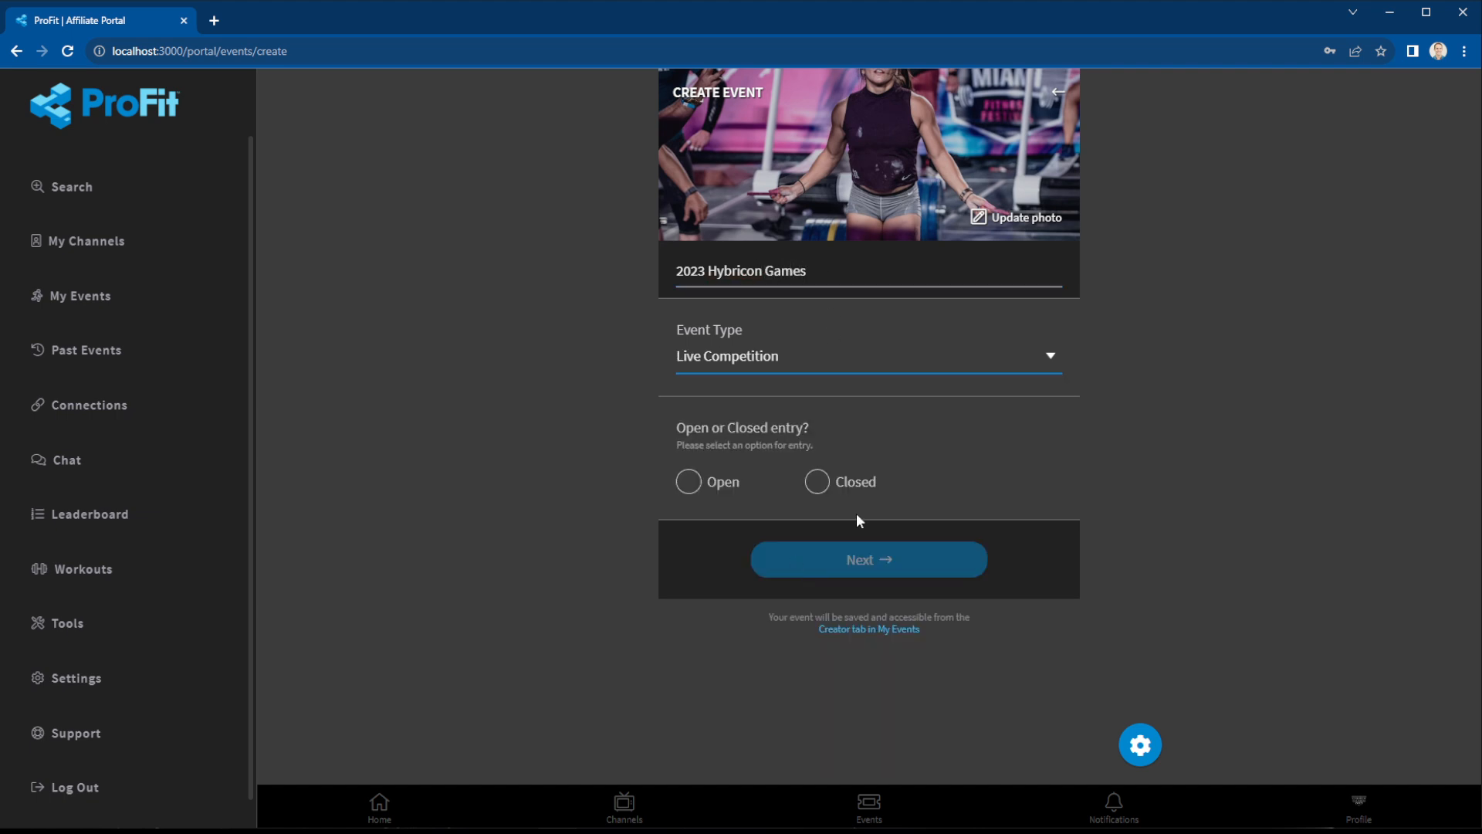
{"action": "left_click", "coordinate": [688, 481]}
{"action": "left_click", "coordinate": [864, 562]}
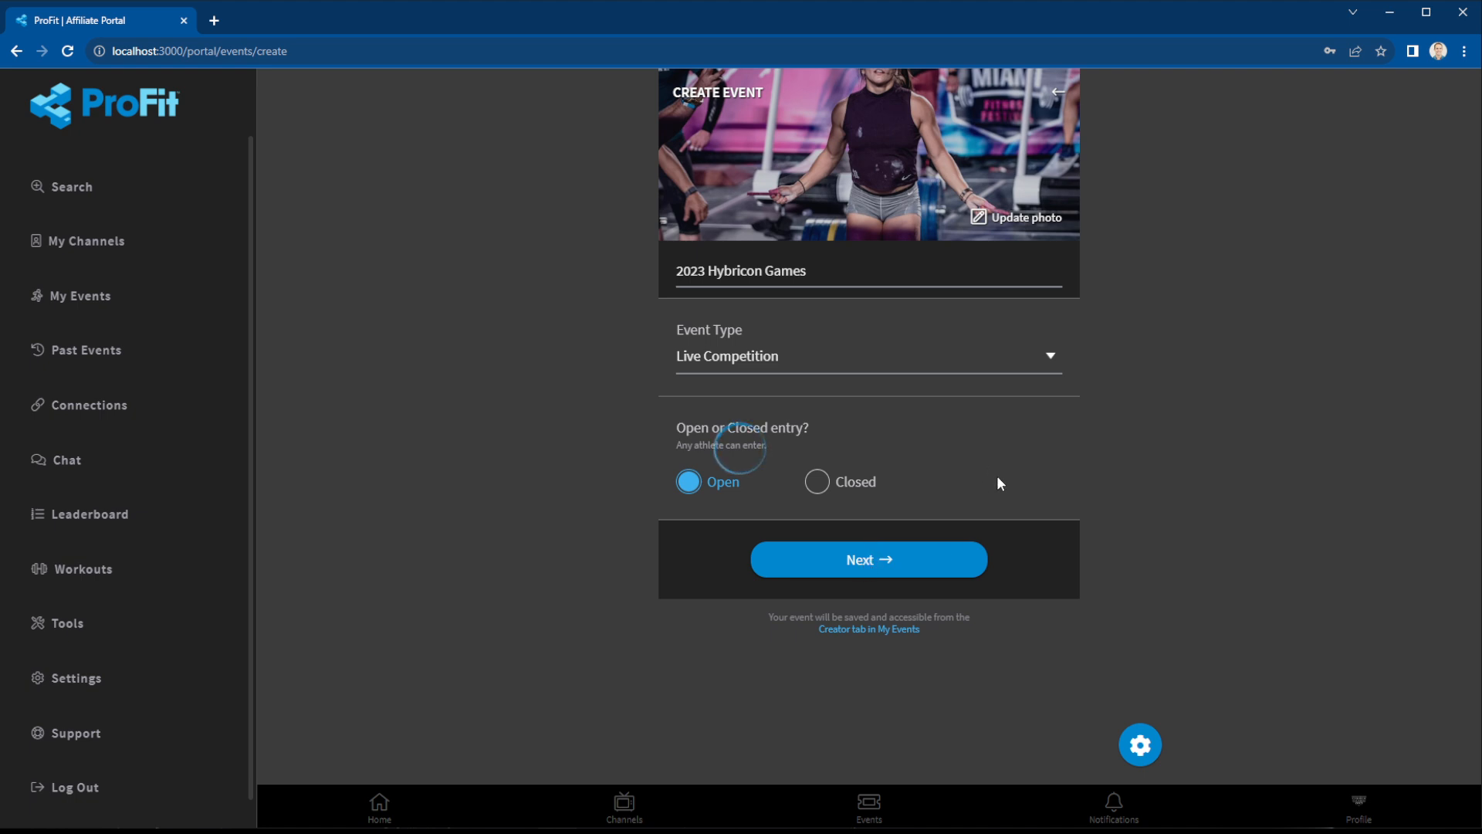
{"action": "left_click", "coordinate": [832, 372]}
Enable multiple divisions and add a Men division in individual format.
{"action": "scroll", "coordinate": [691, 371], "scroll_direction": "down", "scroll_amount": 1}
{"action": "scroll", "coordinate": [780, 371], "scroll_direction": "down", "scroll_amount": 1}
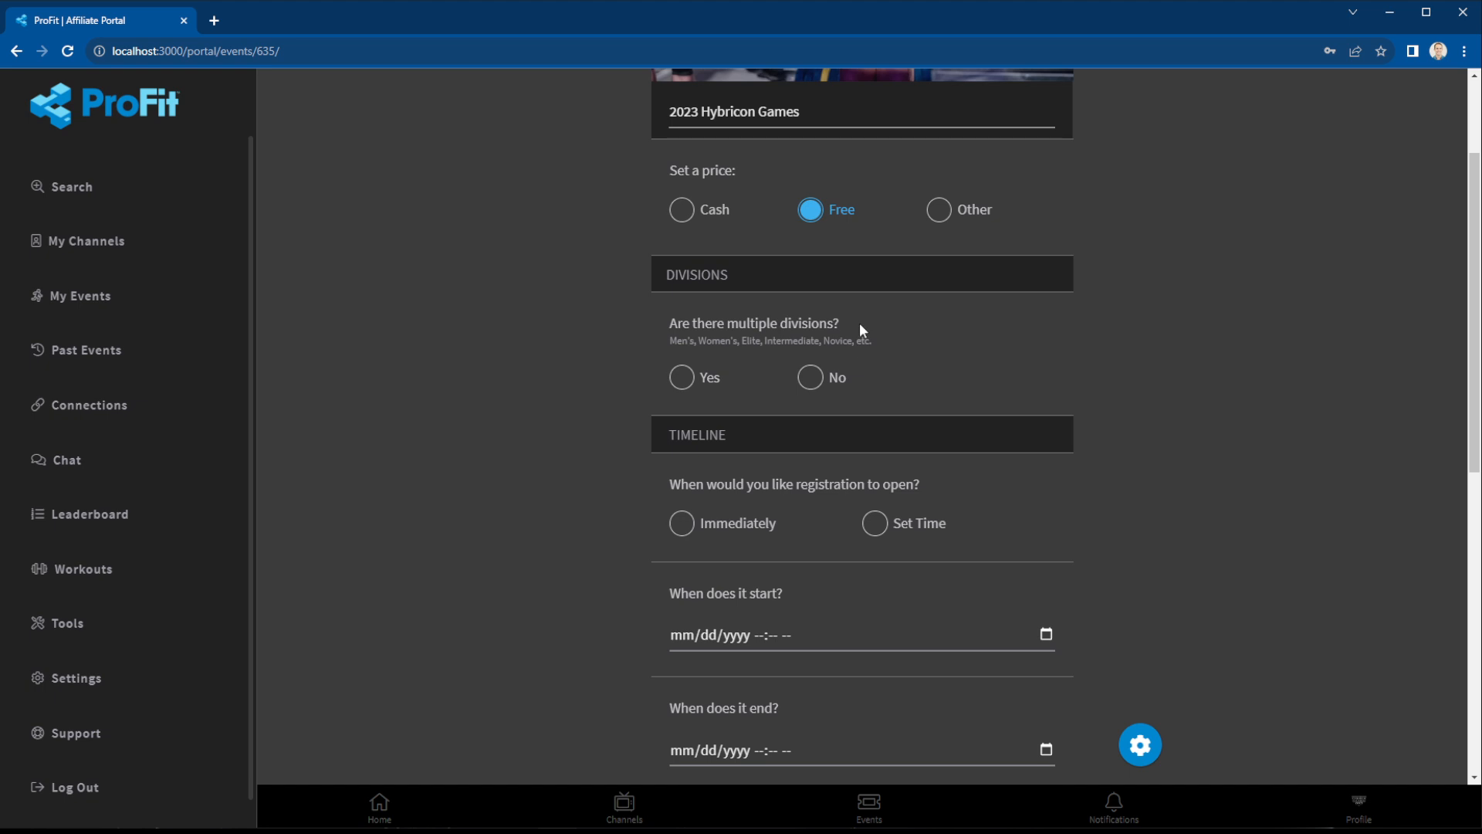
{"action": "left_click", "coordinate": [714, 374]}
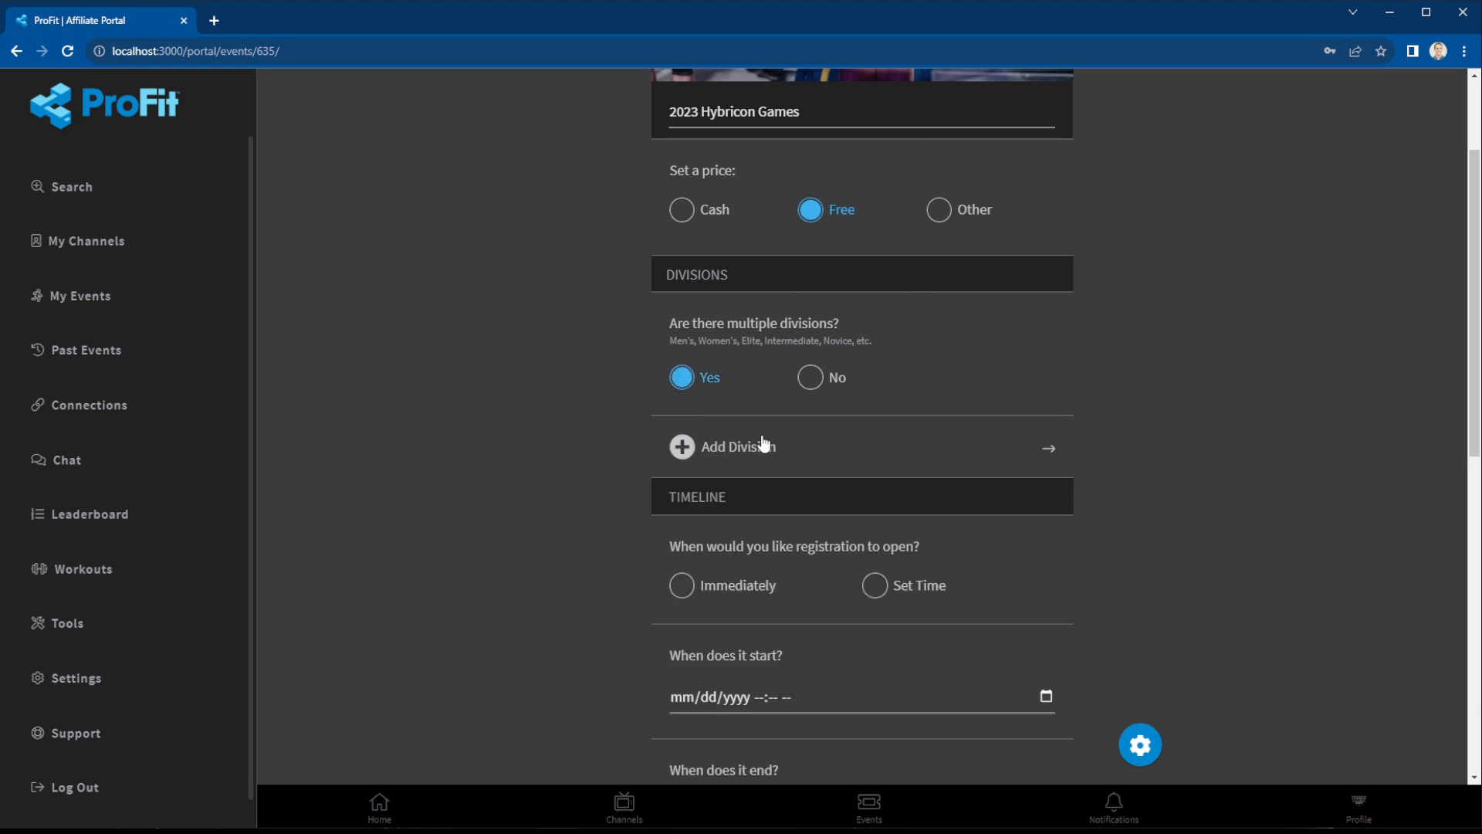
{"action": "left_click", "coordinate": [742, 442]}
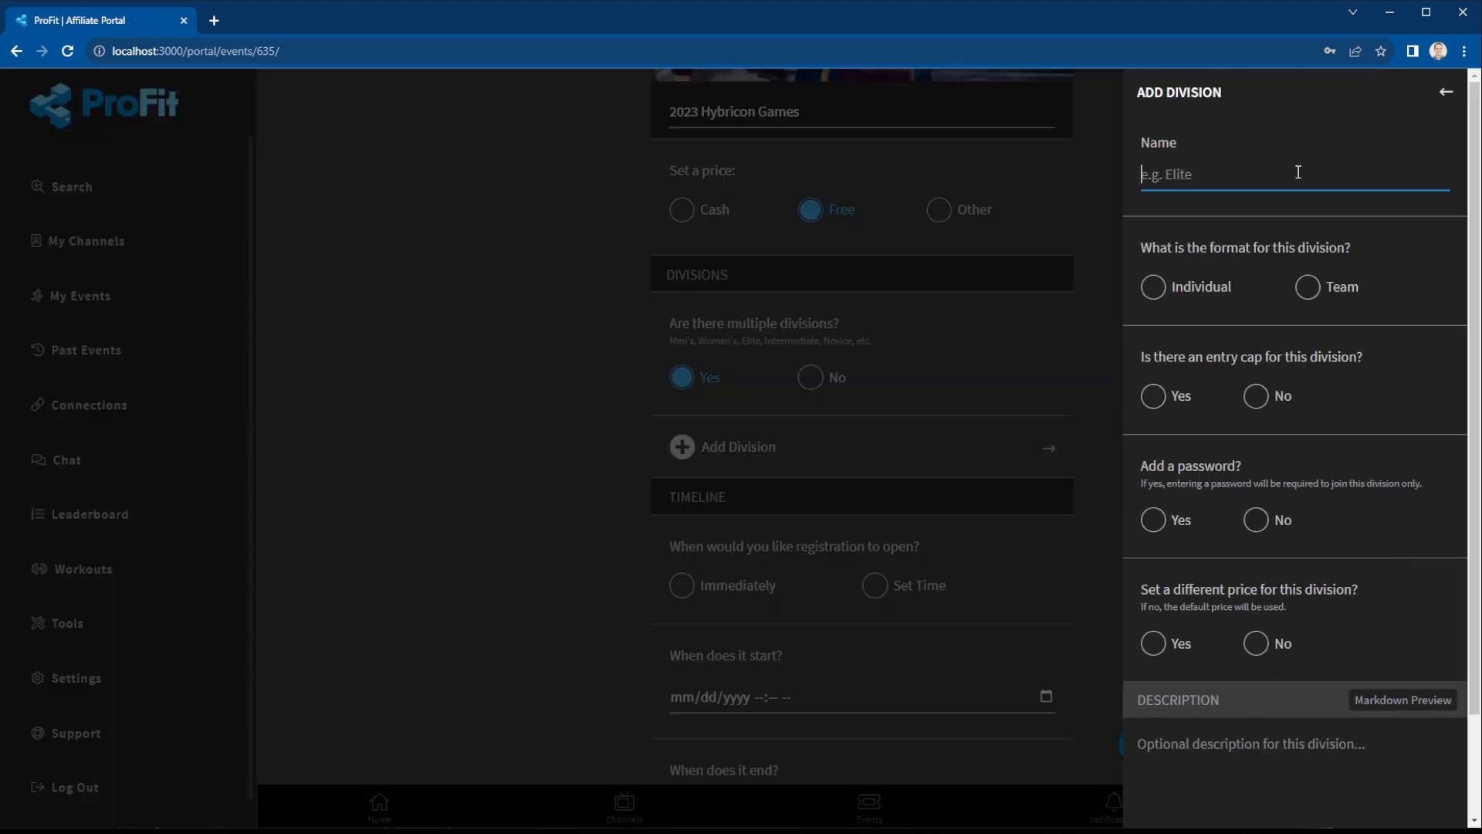
{"action": "type", "text": "Men"}
{"action": "left_click", "coordinate": [1216, 290]}
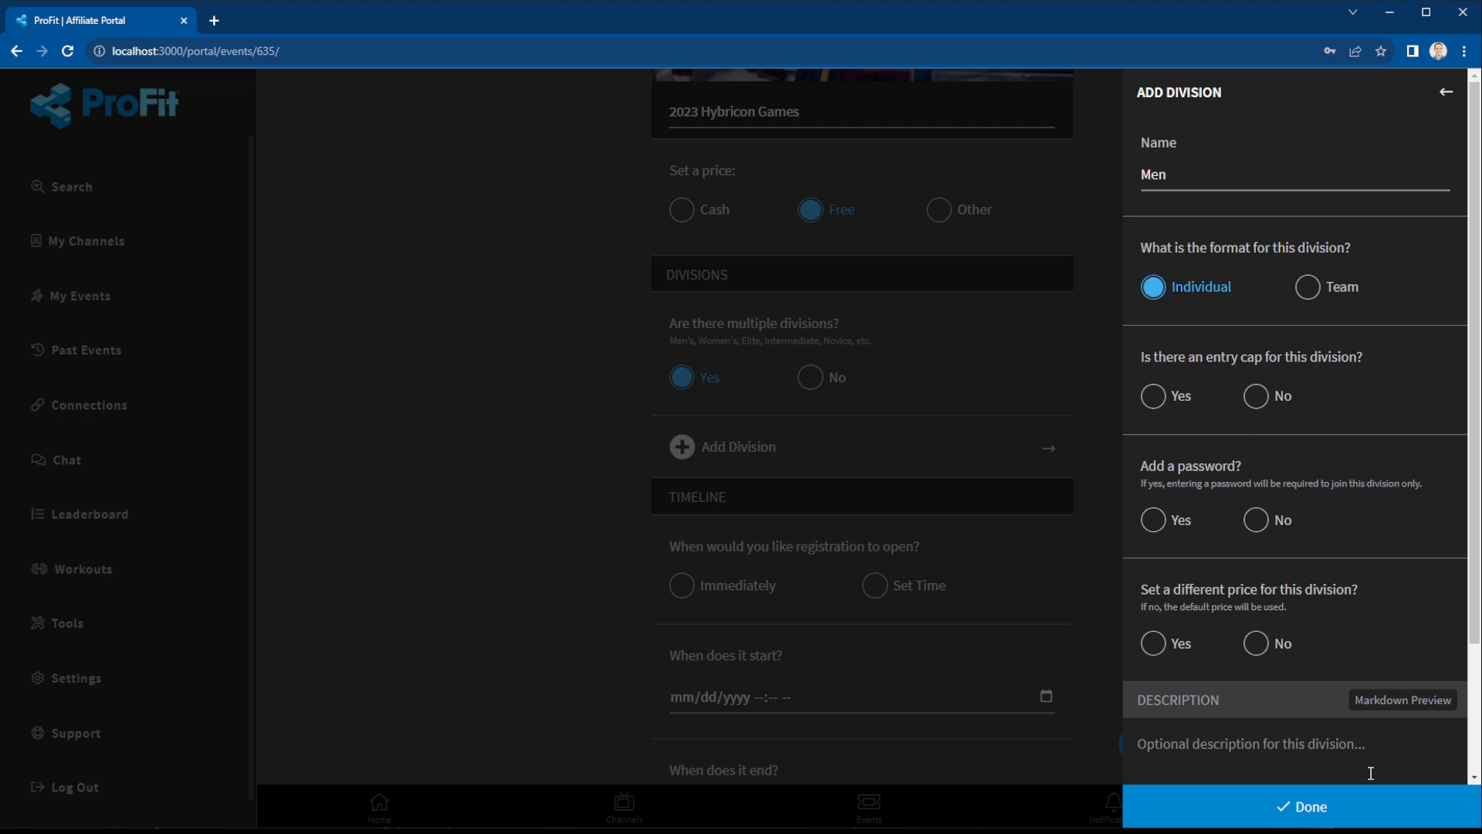
{"action": "left_click", "coordinate": [1326, 802]}
Add a second division named Women.
{"action": "left_click", "coordinate": [741, 394]}
{"action": "left_click", "coordinate": [1227, 182]}
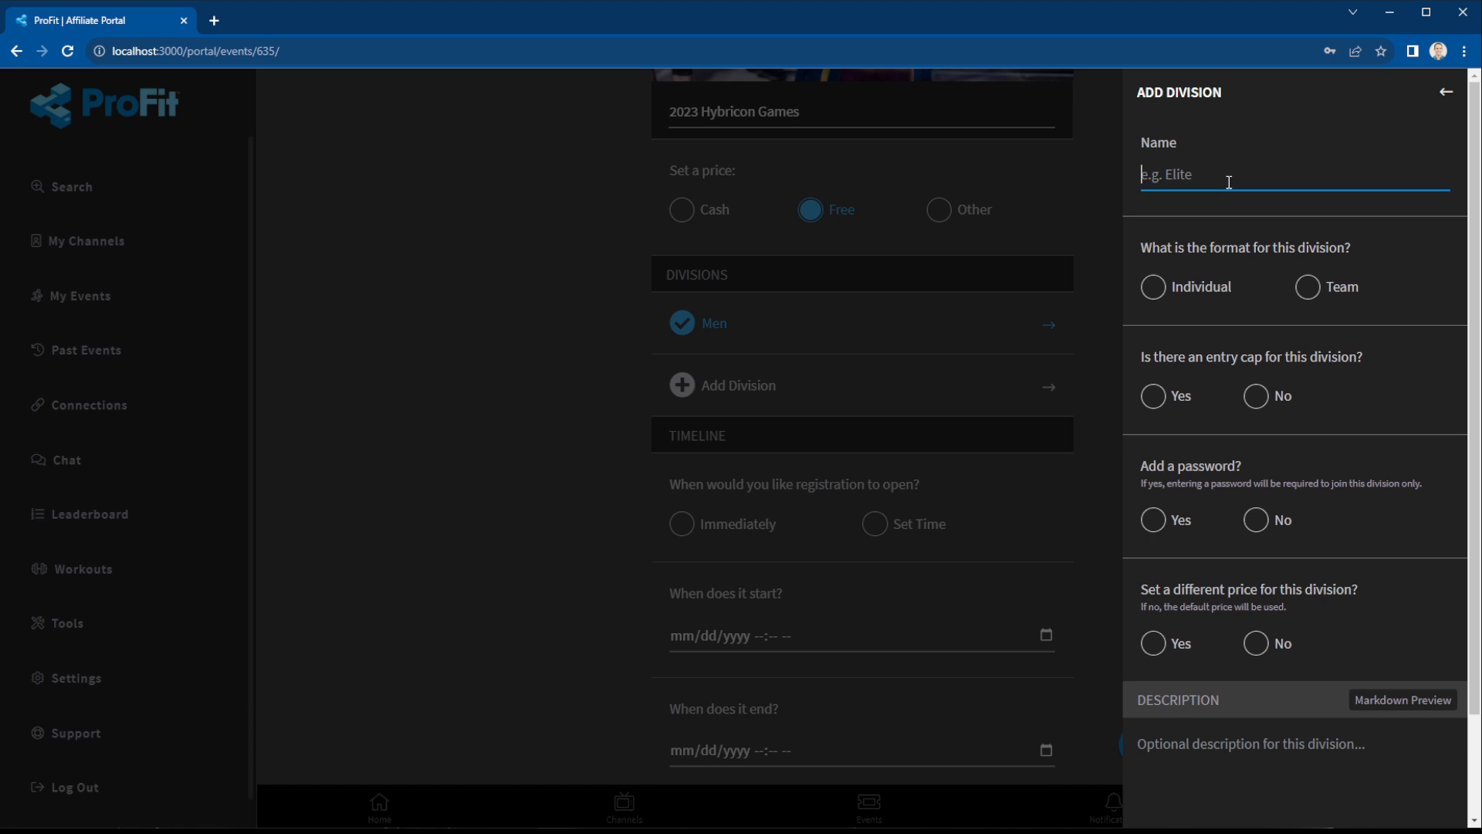
{"action": "type", "text": "Women"}
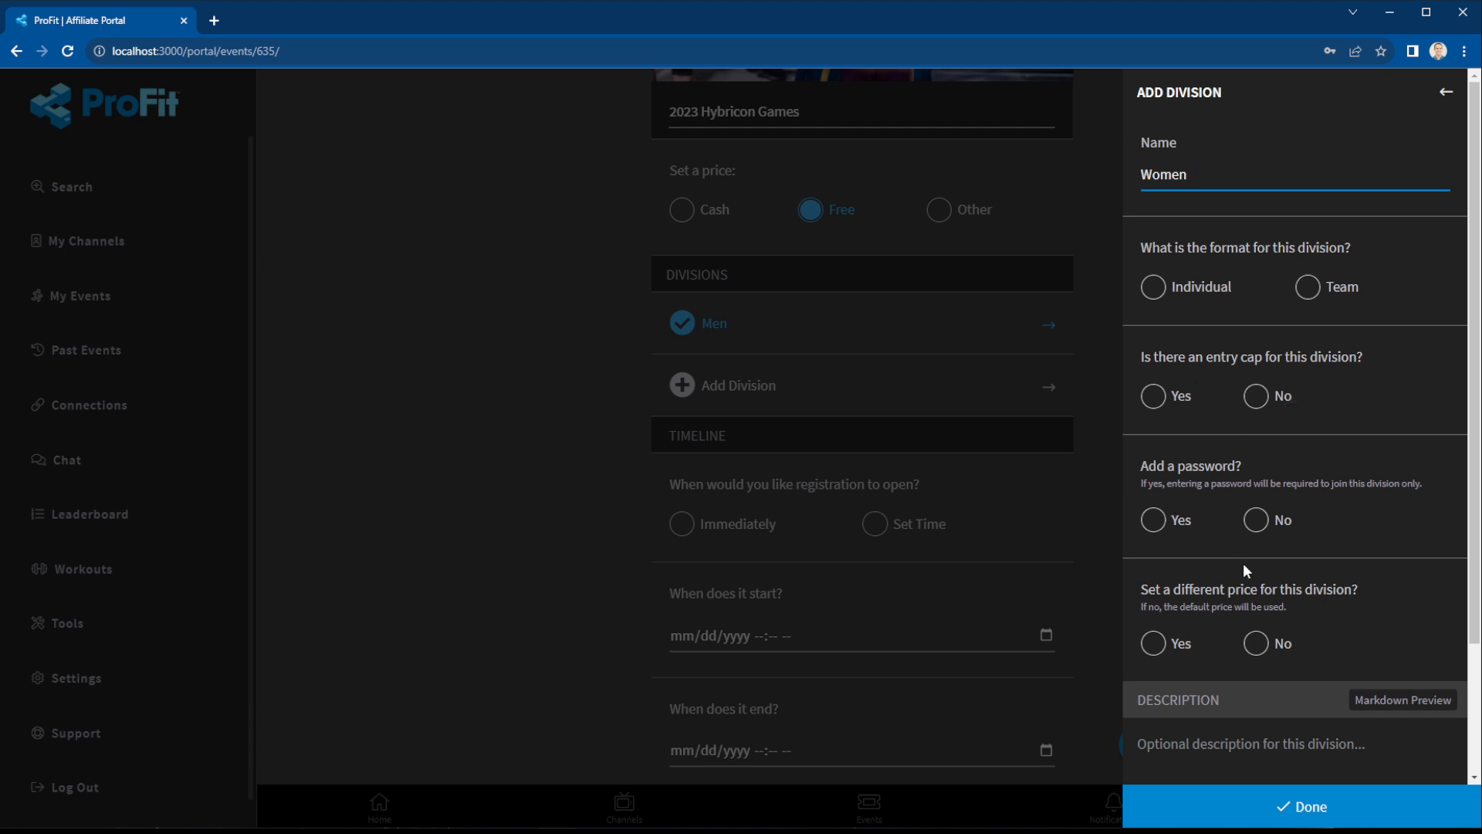
{"action": "left_click", "coordinate": [1321, 806]}
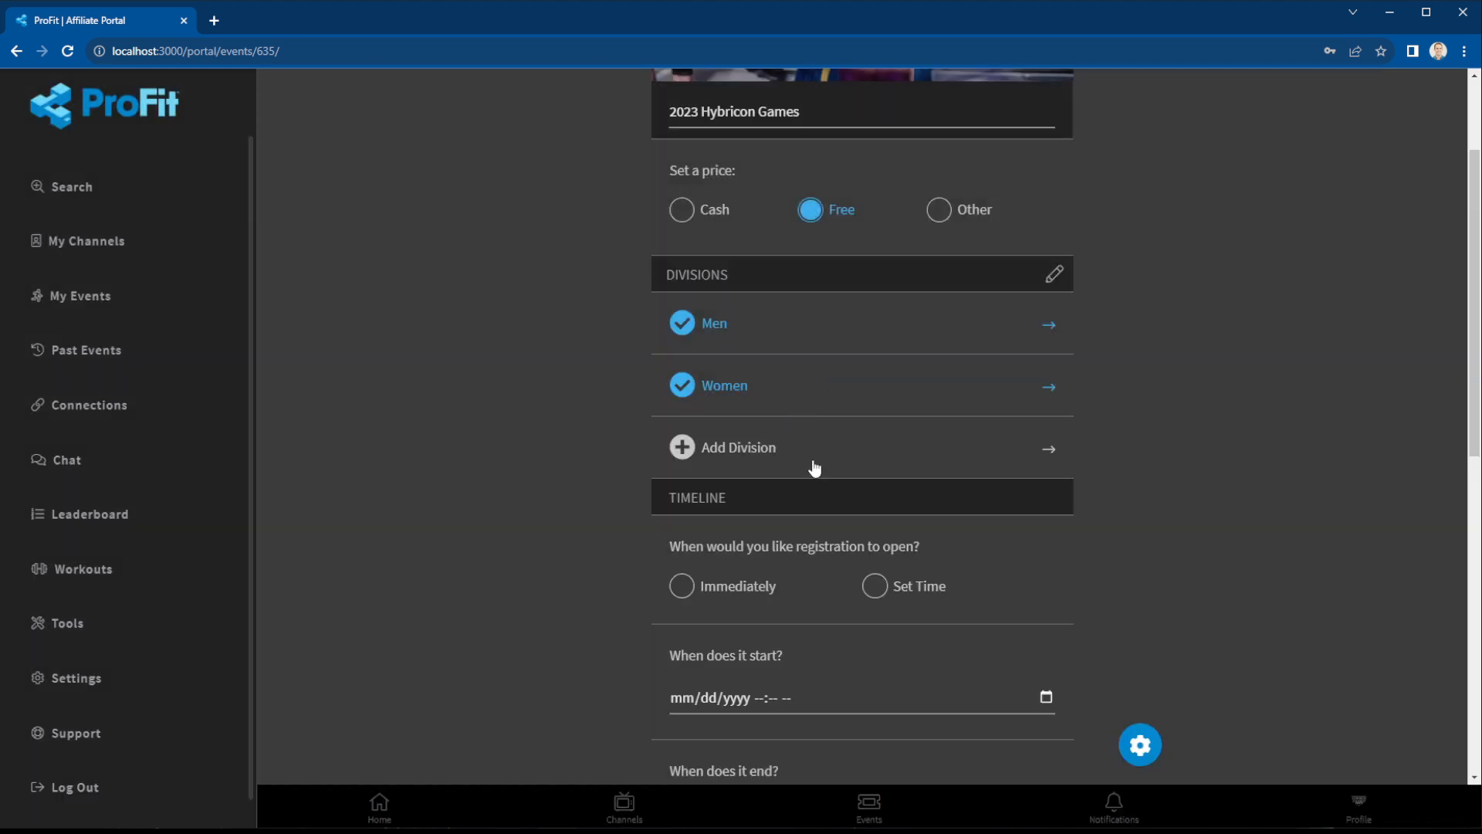
Open registration immediately and set the event start to 10/28/2023 10:00 AM.
{"action": "scroll", "coordinate": [850, 502], "scroll_direction": "down", "scroll_amount": 1}
{"action": "left_click", "coordinate": [772, 511]}
{"action": "scroll", "coordinate": [841, 509], "scroll_direction": "down", "scroll_amount": 3}
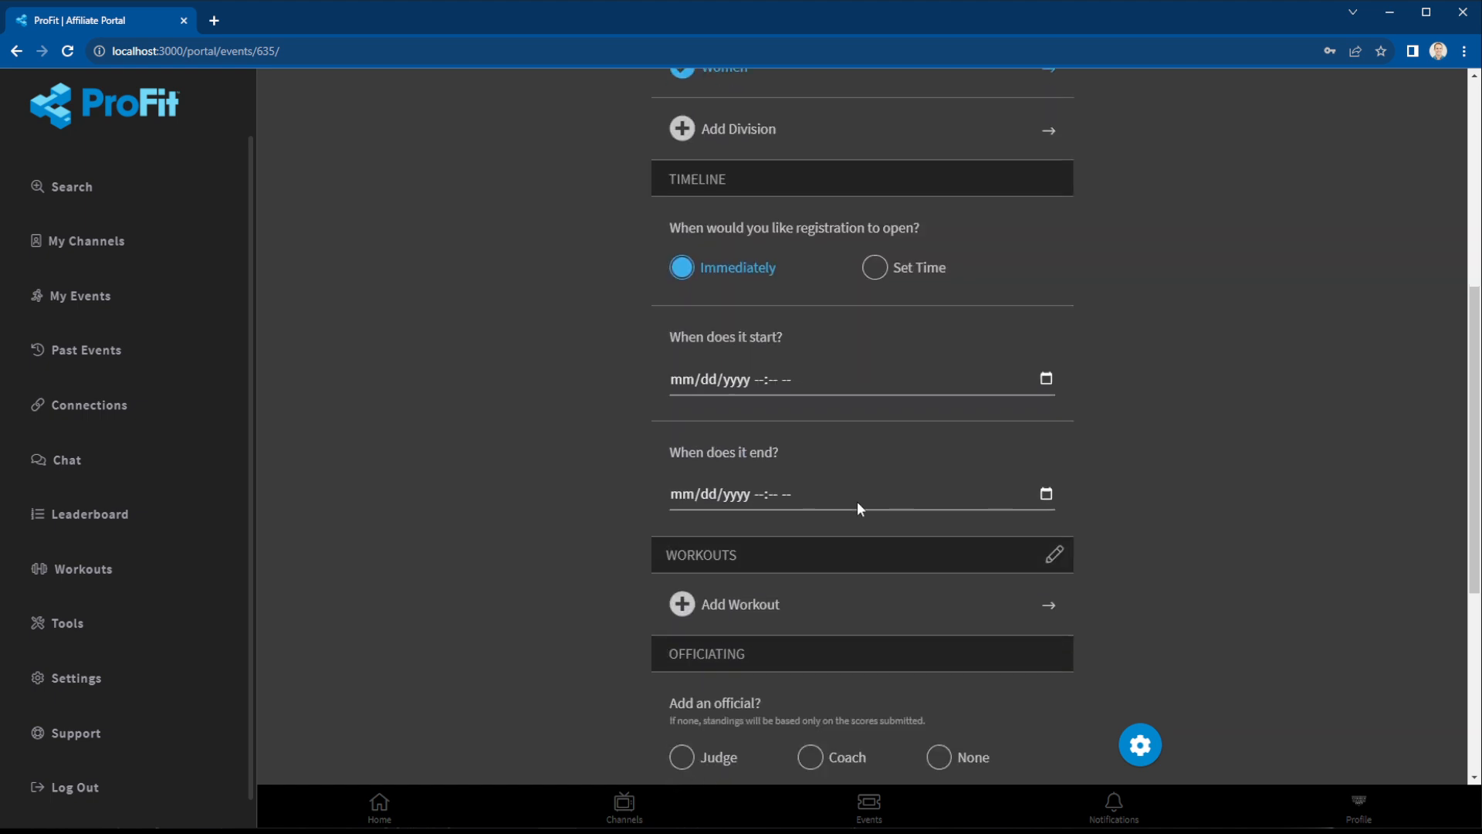
{"action": "left_click", "coordinate": [1043, 378]}
{"action": "left_click", "coordinate": [823, 550]}
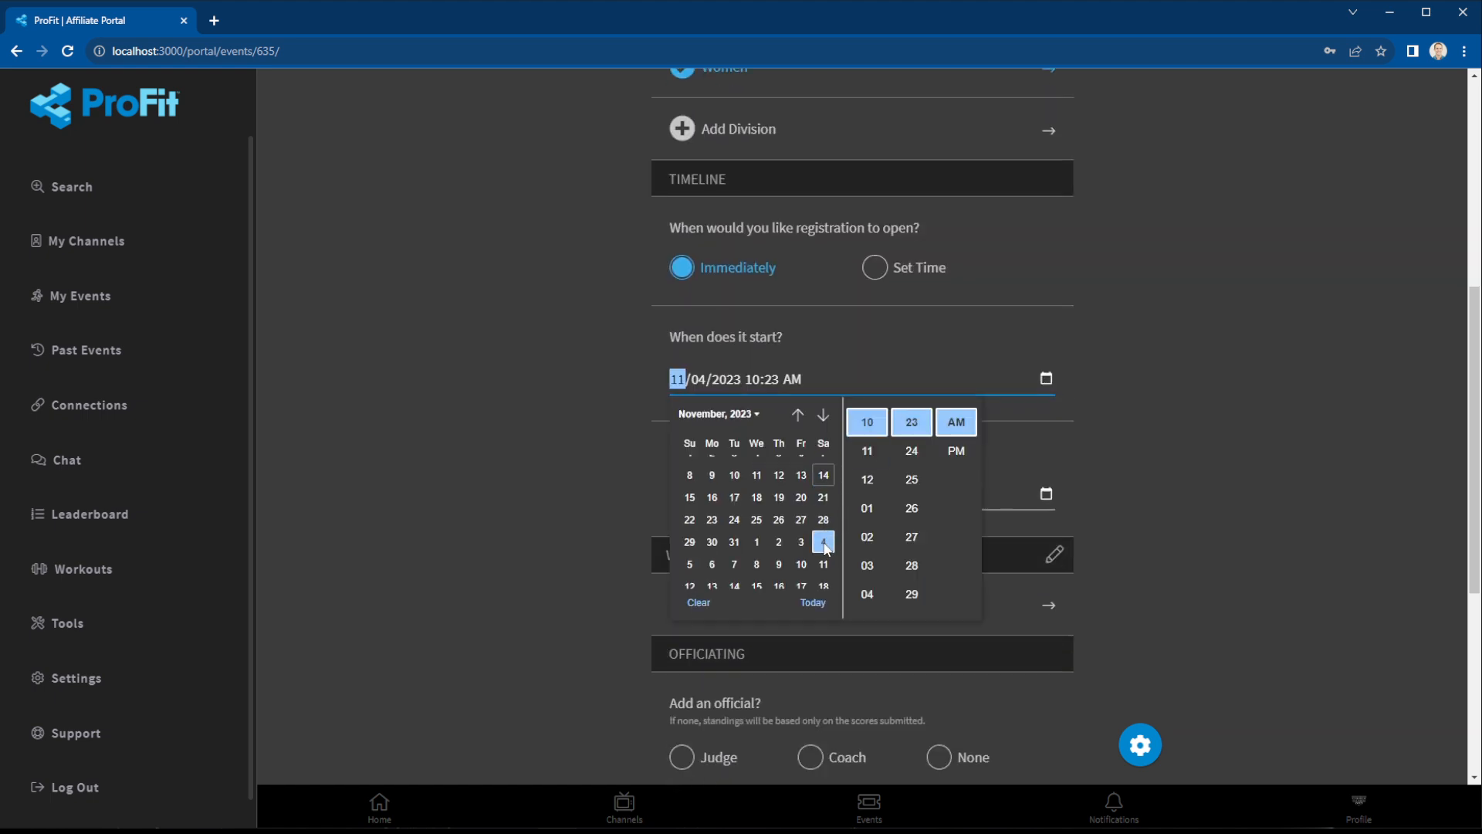
{"action": "left_click", "coordinate": [798, 415]}
{"action": "left_click", "coordinate": [824, 534]}
{"action": "scroll", "coordinate": [915, 486], "scroll_direction": "up", "scroll_amount": 2}
{"action": "scroll", "coordinate": [922, 487], "scroll_direction": "up", "scroll_amount": 5}
{"action": "scroll", "coordinate": [923, 465], "scroll_direction": "up", "scroll_amount": 2}
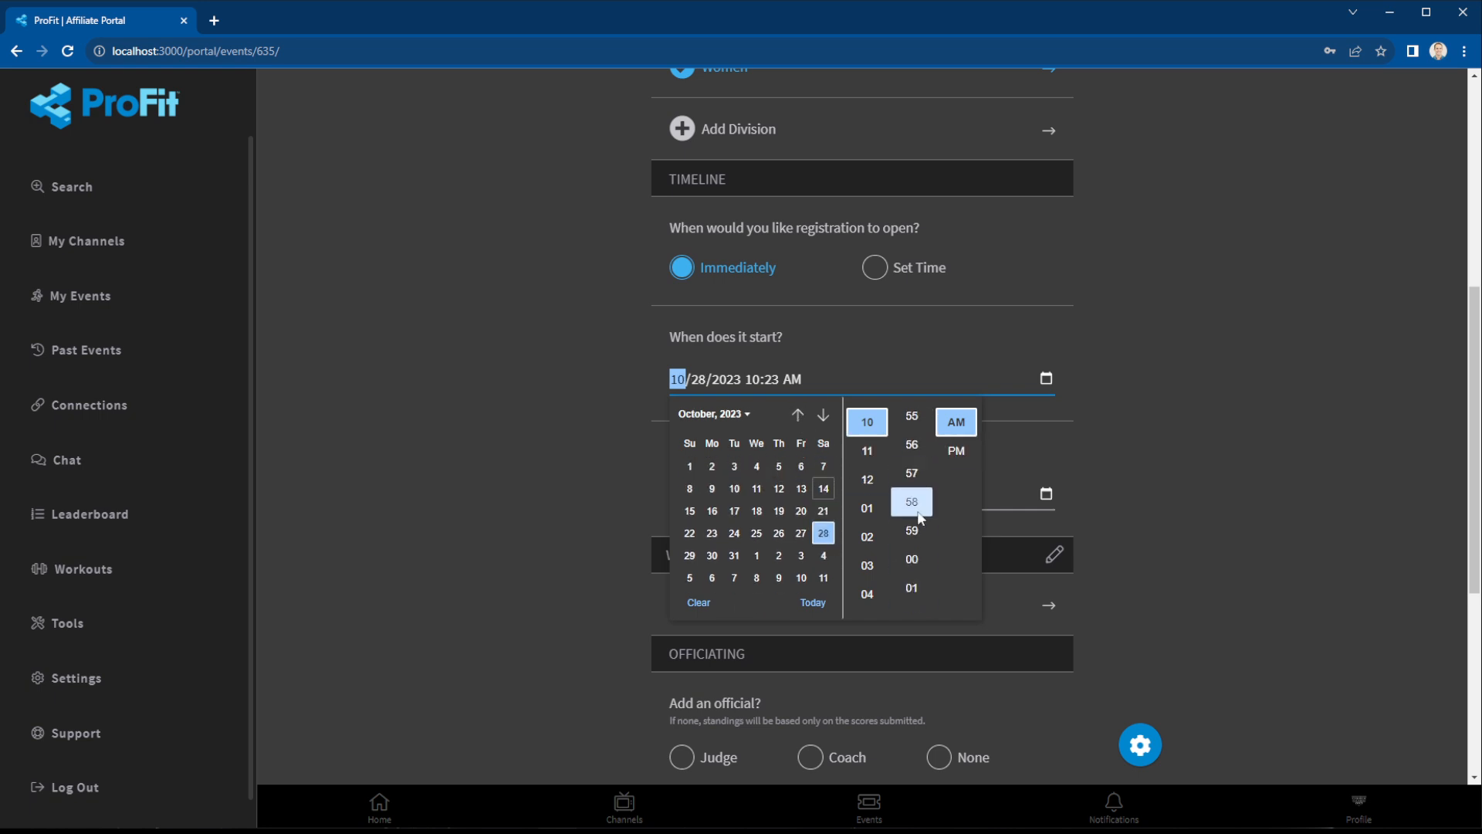
{"action": "left_click", "coordinate": [917, 562]}
{"action": "left_click", "coordinate": [1206, 492]}
Set the event end to 10/29/2023 05:00 PM and begin adding a workout.
{"action": "left_click", "coordinate": [938, 531]}
{"action": "left_click", "coordinate": [1046, 509]}
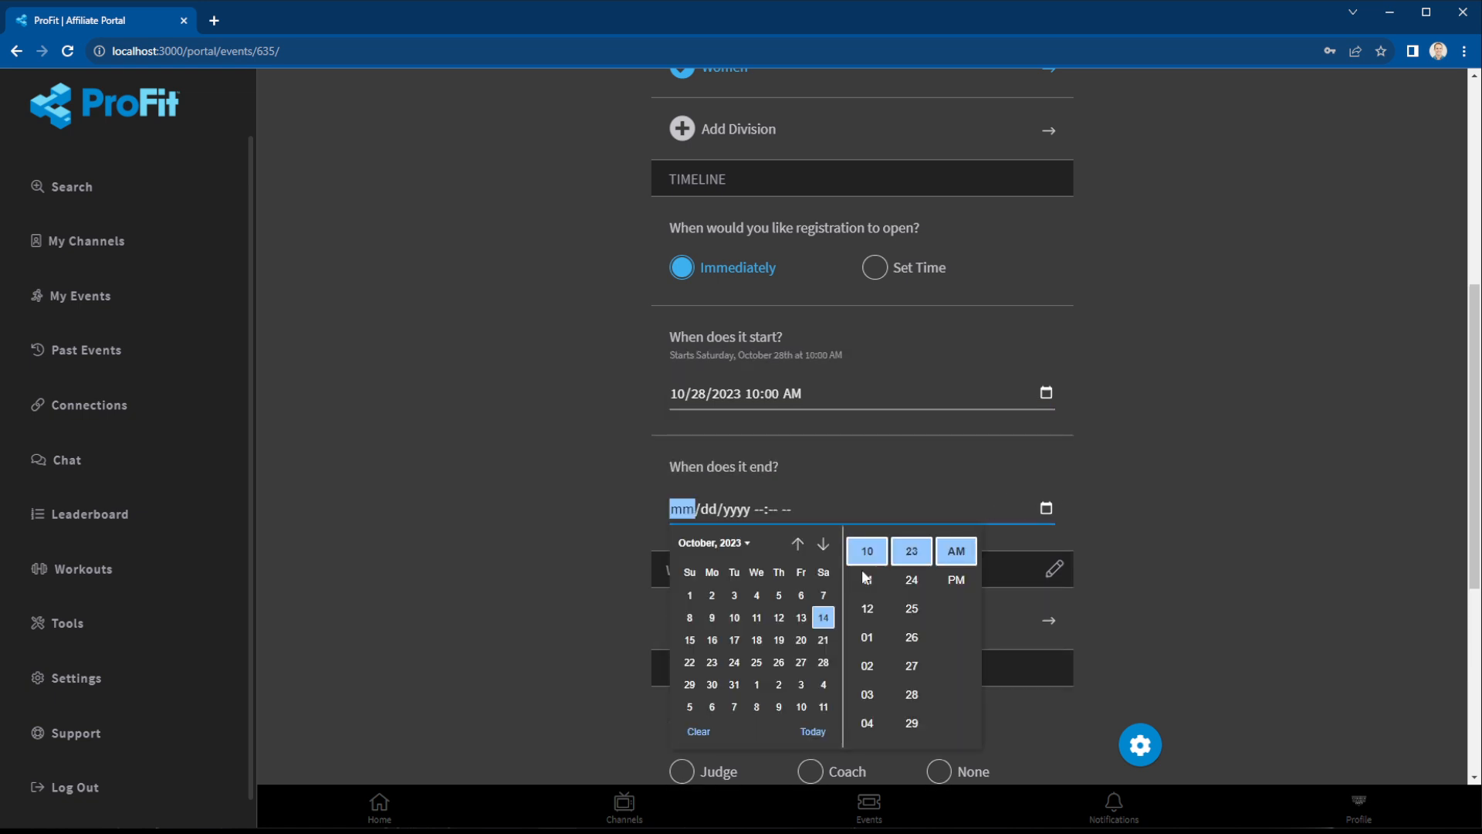
{"action": "left_click", "coordinate": [689, 685]}
{"action": "left_click", "coordinate": [754, 509]}
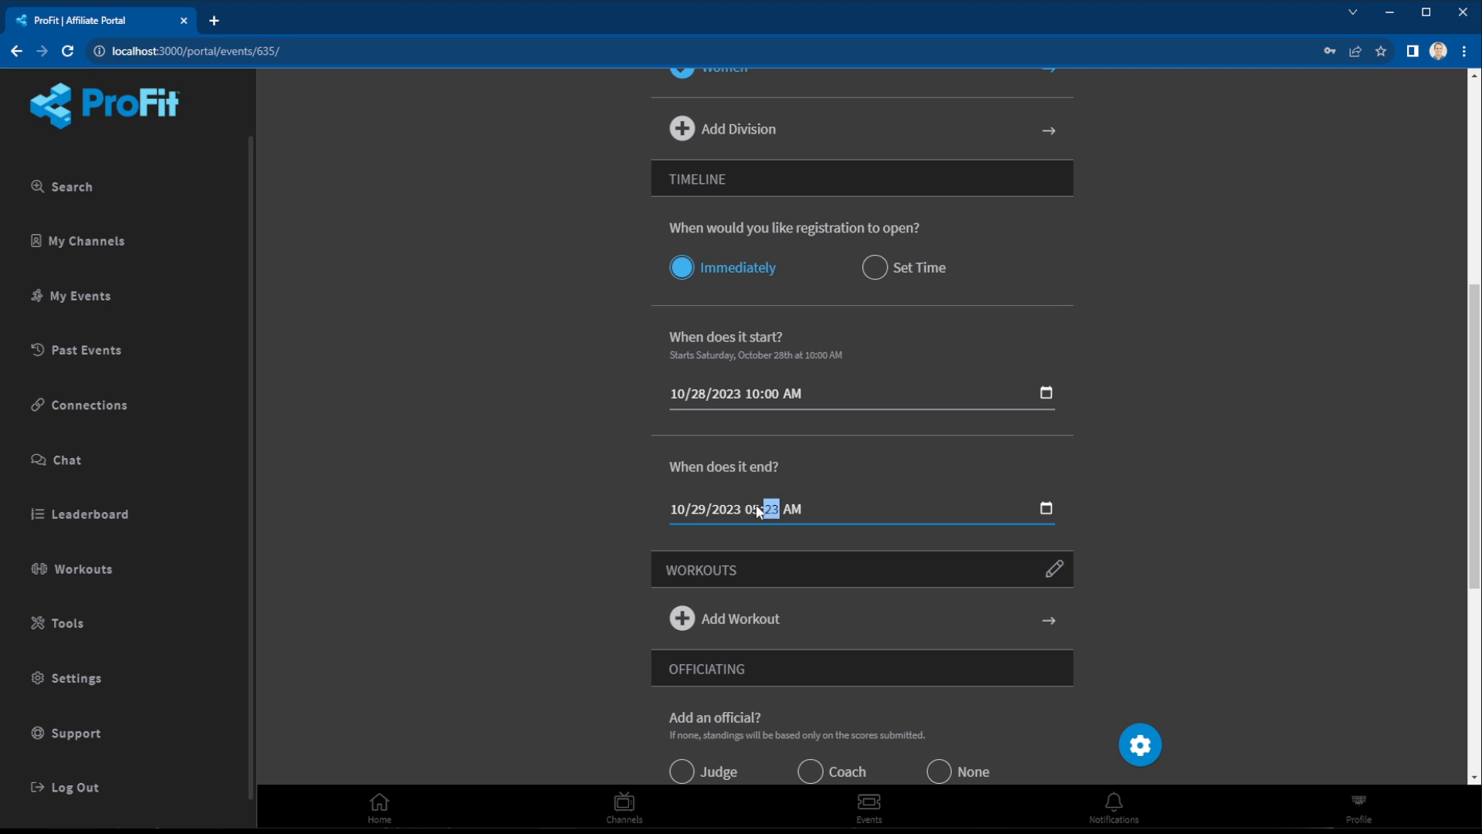
{"action": "type", "text": "p"}
{"action": "left_click", "coordinate": [817, 606]}
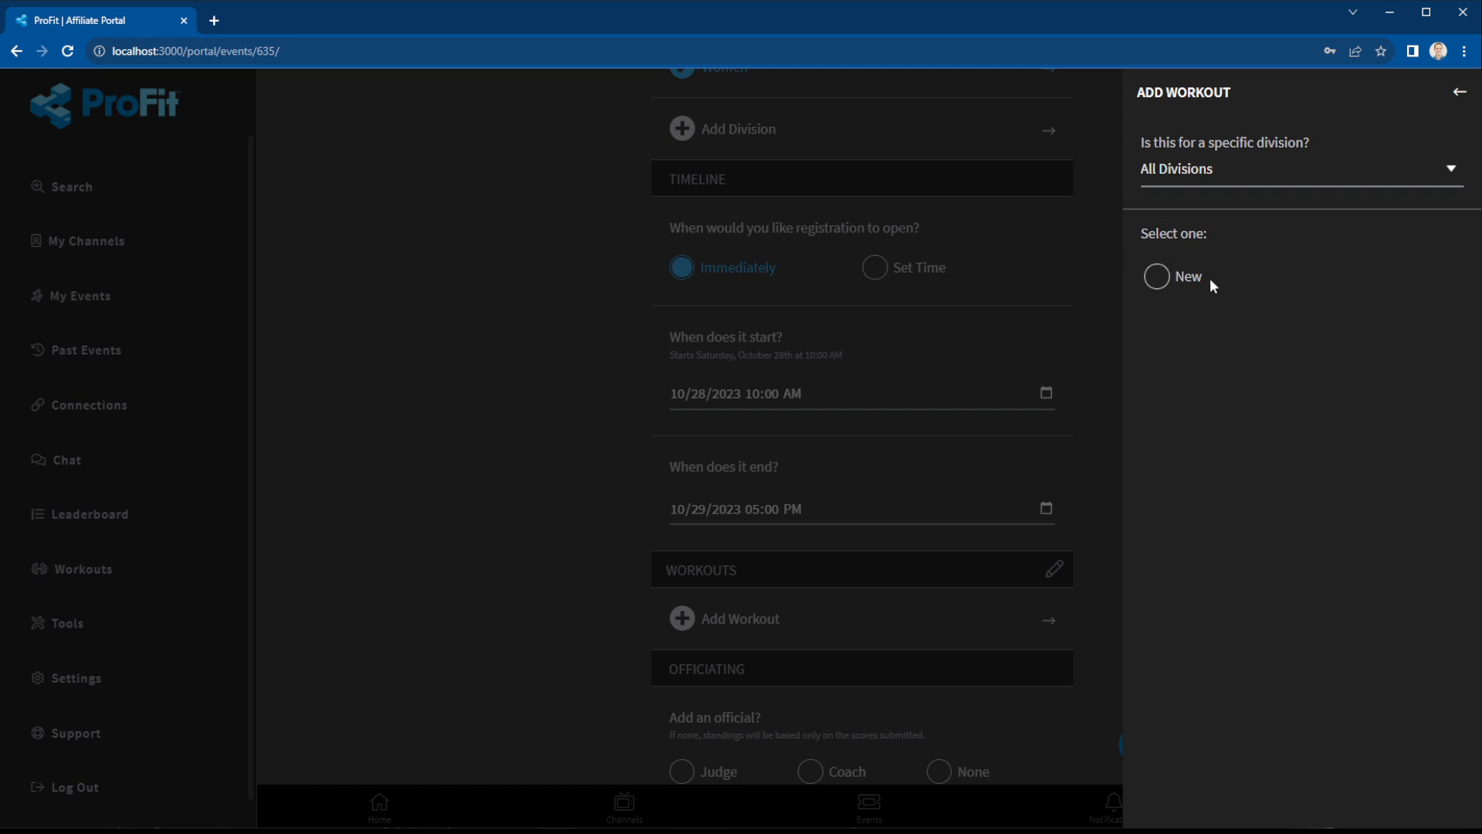
Create a new rep-scored workout named Reps with details 'Reps'.
{"action": "left_click", "coordinate": [1184, 286]}
{"action": "left_click", "coordinate": [1179, 417]}
{"action": "left_click", "coordinate": [1219, 635]}
{"action": "type", "text": "Reps"}
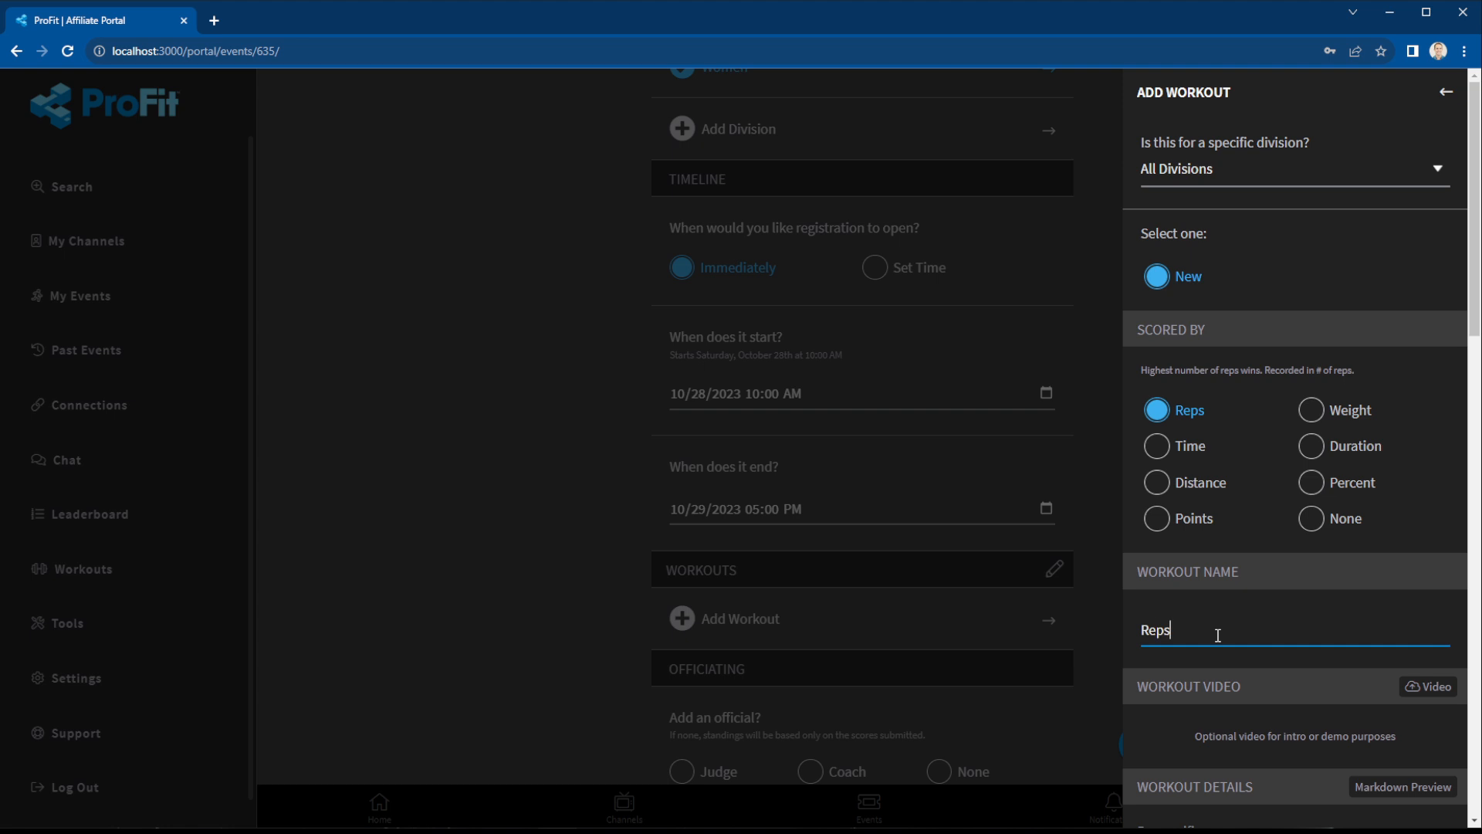
{"action": "scroll", "coordinate": [1218, 634], "scroll_direction": "down", "scroll_amount": 2}
{"action": "left_click", "coordinate": [1232, 693]}
{"action": "type", "text": "REps"}
{"action": "key", "text": "BackSpace"}
{"action": "key", "text": "BackSpace"}
{"action": "key", "text": "BackSpace"}
{"action": "type", "text": "eps"}
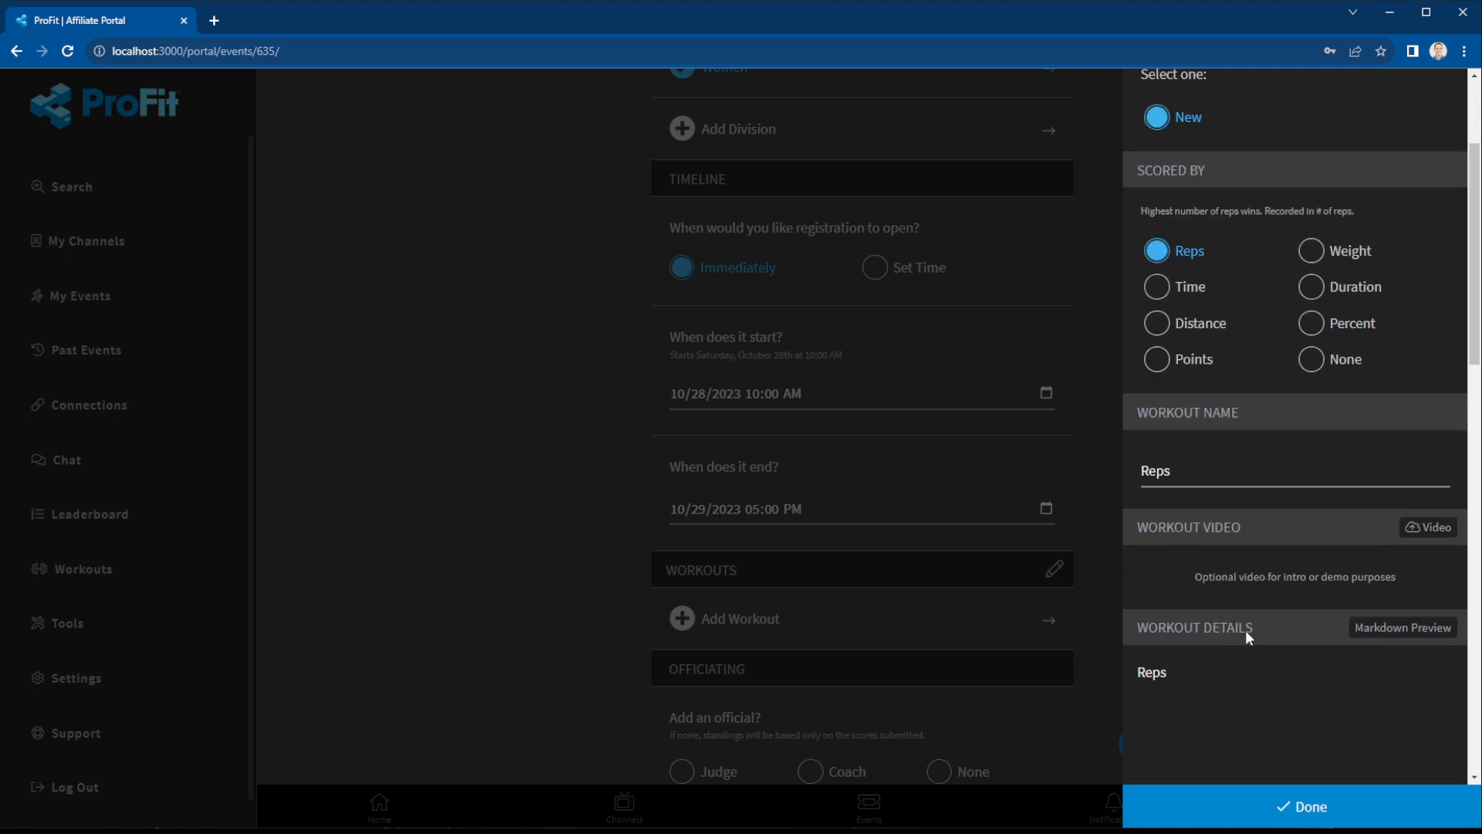
{"action": "scroll", "coordinate": [1226, 582], "scroll_direction": "down", "scroll_amount": 7}
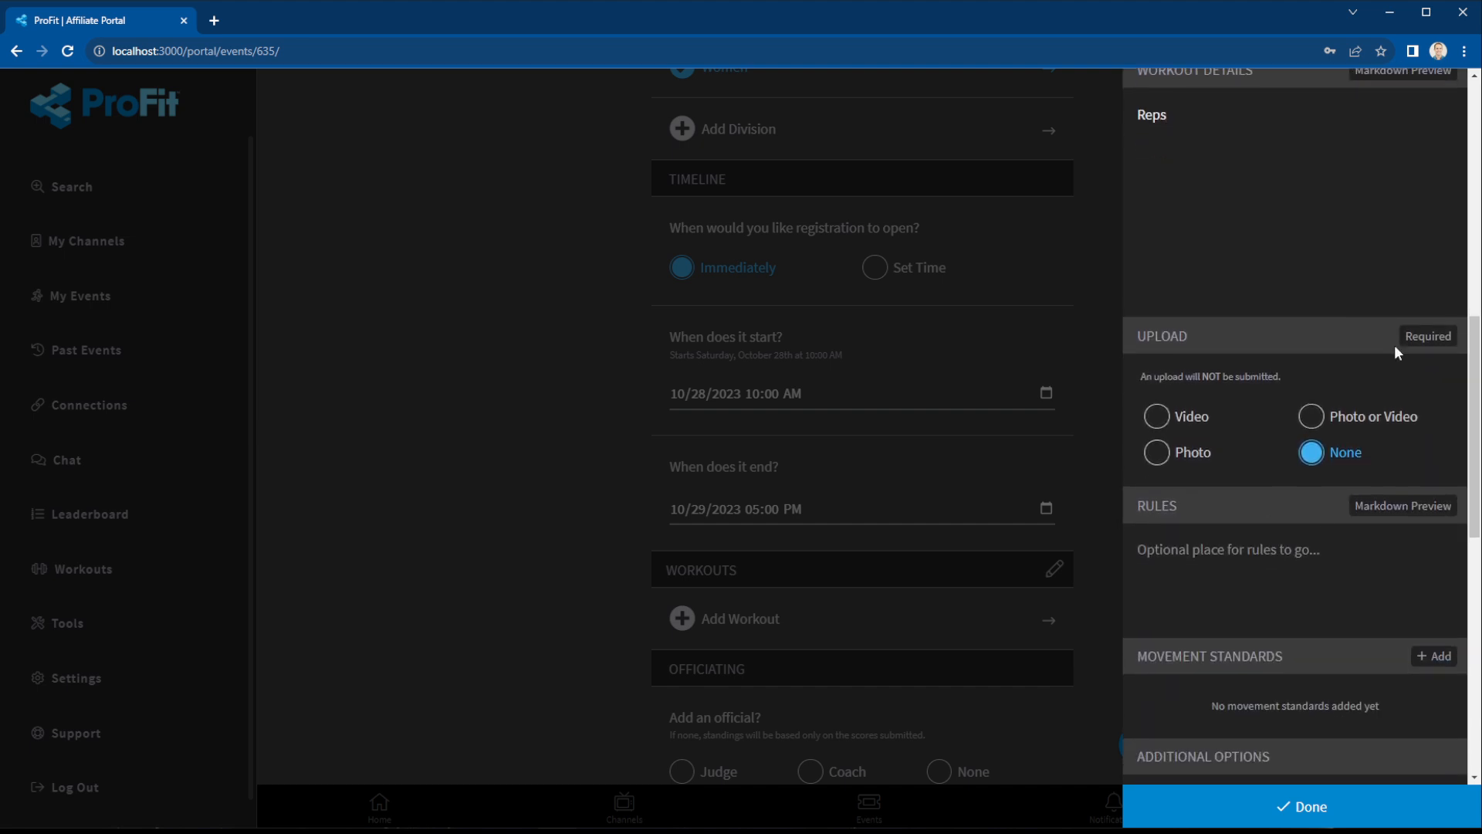
{"action": "scroll", "coordinate": [1166, 480], "scroll_direction": "down", "scroll_amount": 1}
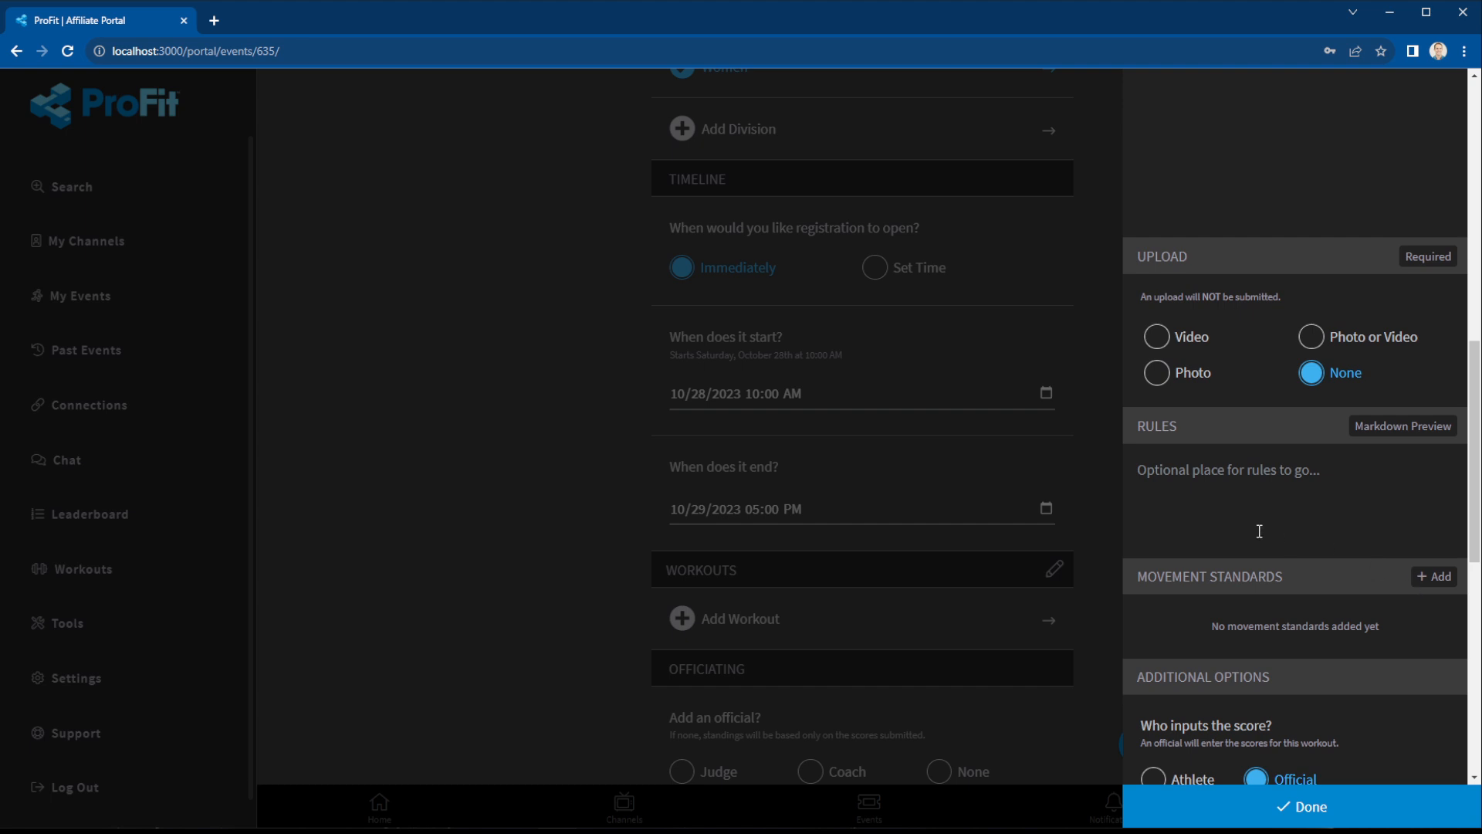
{"action": "scroll", "coordinate": [1303, 444], "scroll_direction": "down", "scroll_amount": 2}
{"action": "scroll", "coordinate": [1300, 440], "scroll_direction": "down", "scroll_amount": 2}
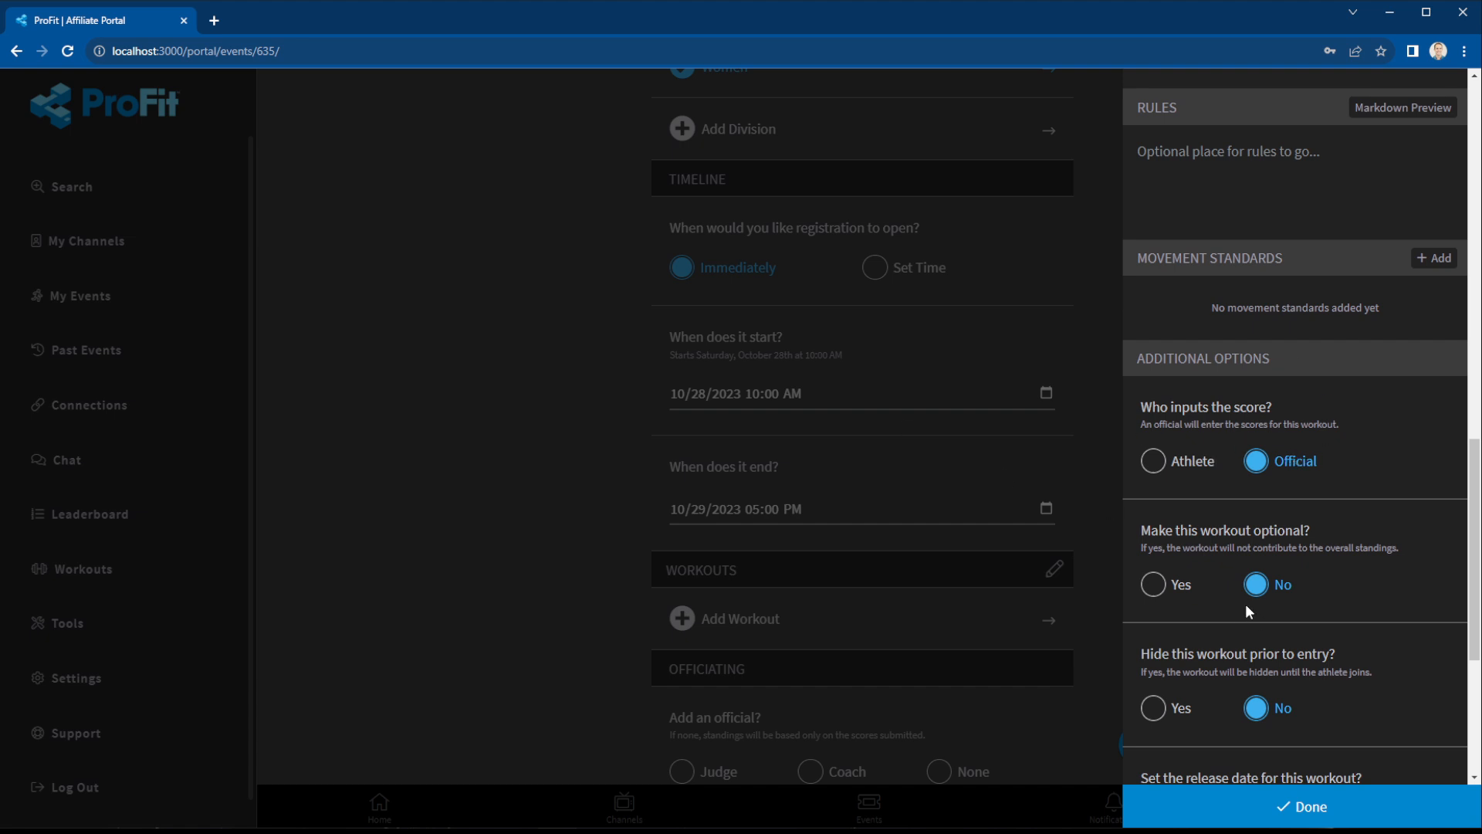
{"action": "scroll", "coordinate": [1268, 669], "scroll_direction": "down", "scroll_amount": 3}
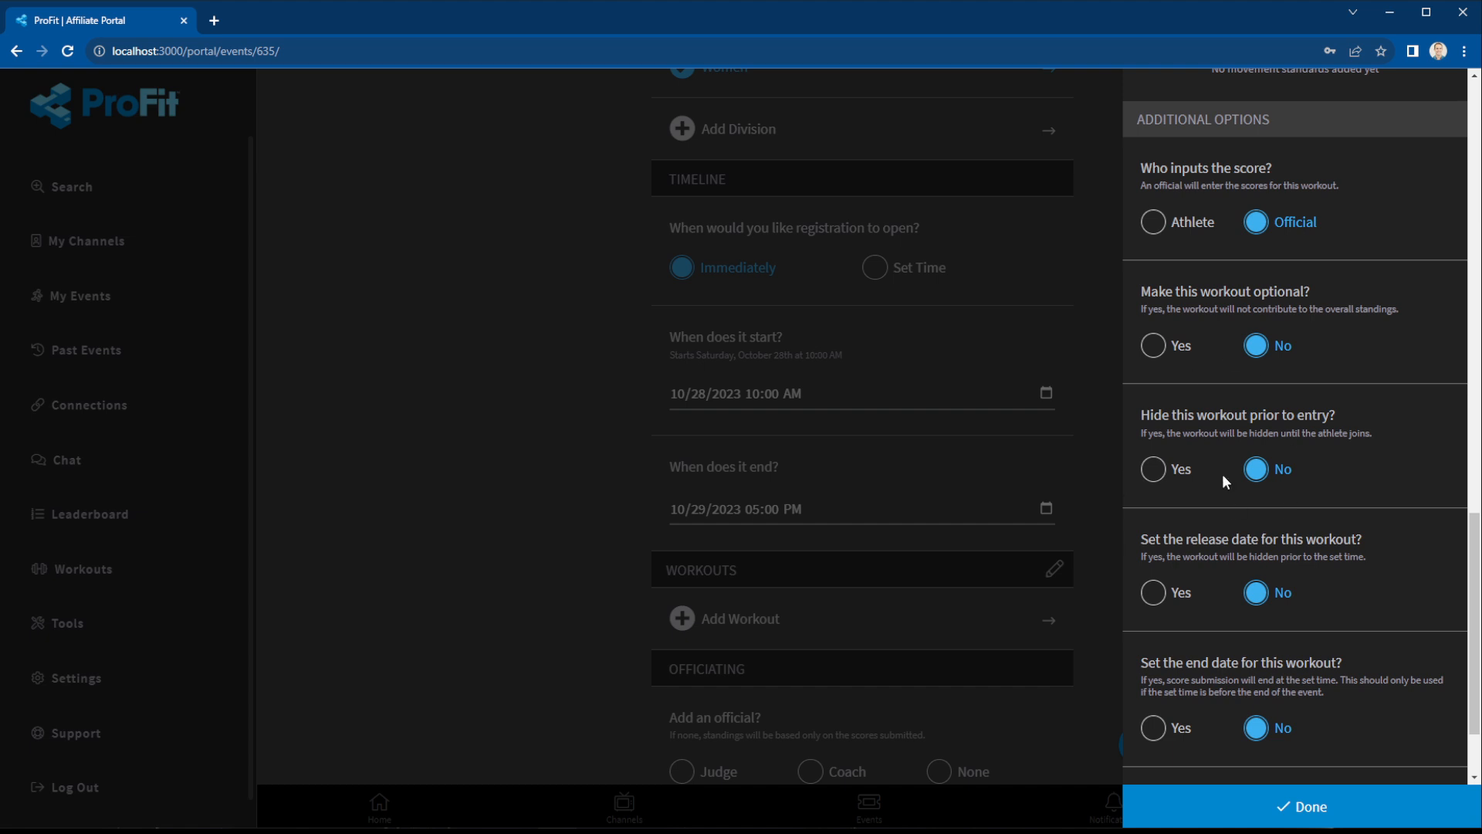
{"action": "left_click", "coordinate": [1348, 805]}
Add a new workout scored by fastest time, named and described 'Times'.
{"action": "scroll", "coordinate": [795, 549], "scroll_direction": "down", "scroll_amount": 2}
{"action": "left_click", "coordinate": [775, 533]}
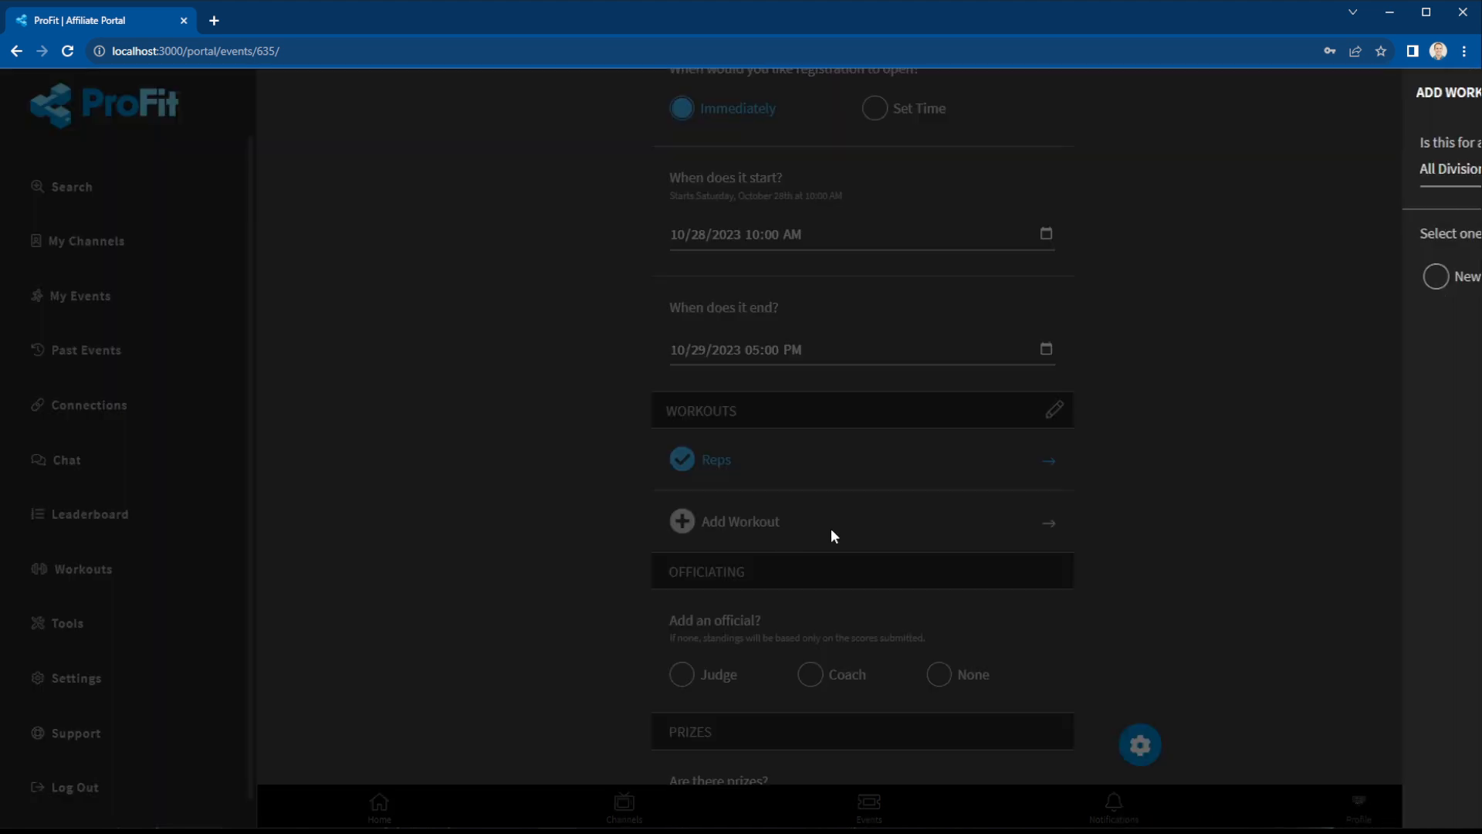
{"action": "left_click", "coordinate": [1186, 276]}
{"action": "left_click", "coordinate": [1189, 450]}
{"action": "scroll", "coordinate": [1236, 457], "scroll_direction": "down", "scroll_amount": 2}
{"action": "left_click", "coordinate": [1251, 461]}
{"action": "type", "text": "Times"}
{"action": "key", "text": "Tab"}
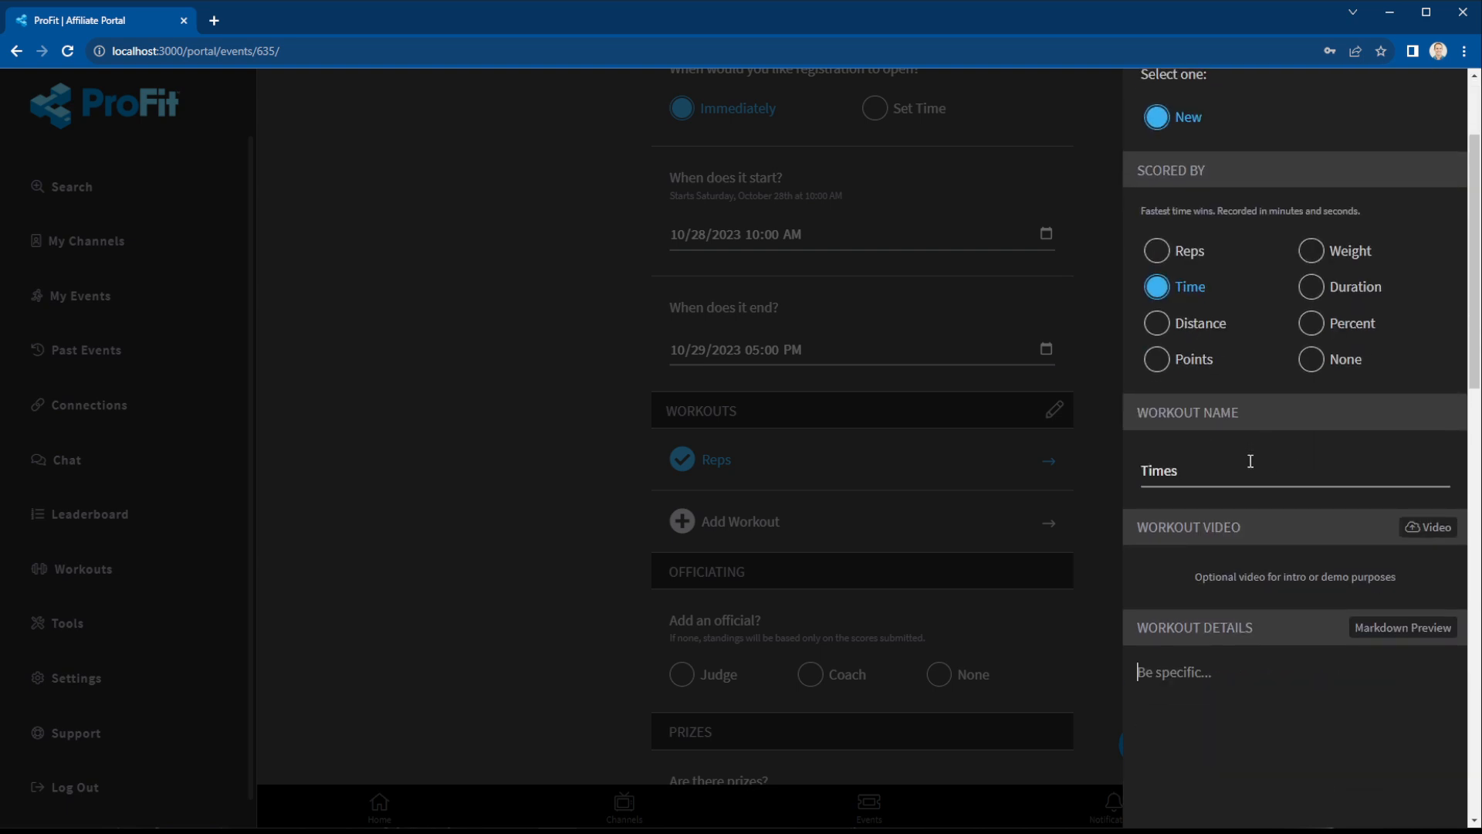
{"action": "type", "text": "Times"}
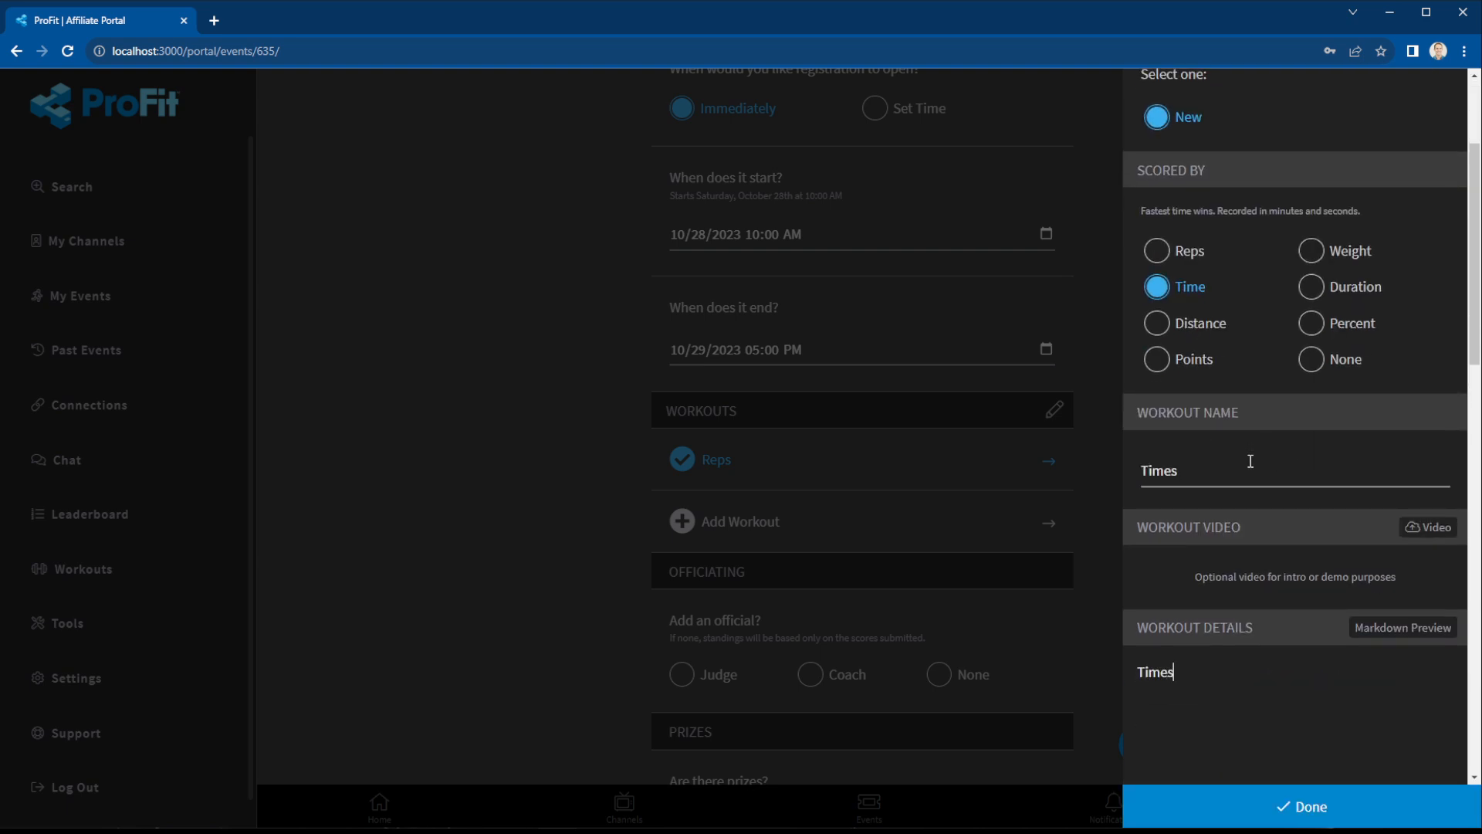
{"action": "left_click", "coordinate": [1309, 806]}
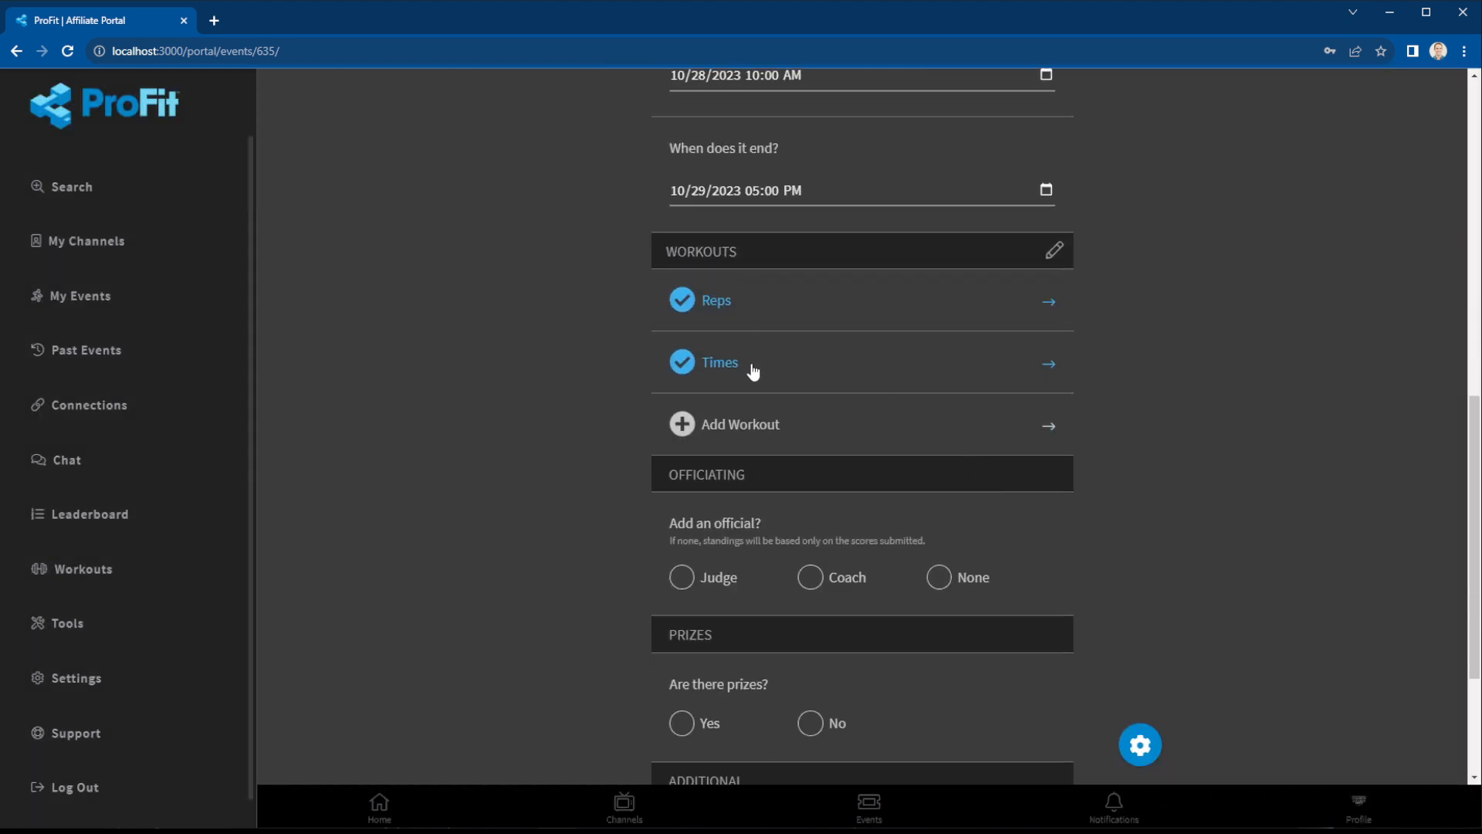
Rename the Times workout to Time.
{"action": "left_click", "coordinate": [741, 363]}
{"action": "left_click", "coordinate": [1239, 699]}
{"action": "key", "text": "BackSpace"}
{"action": "left_click", "coordinate": [1309, 806]}
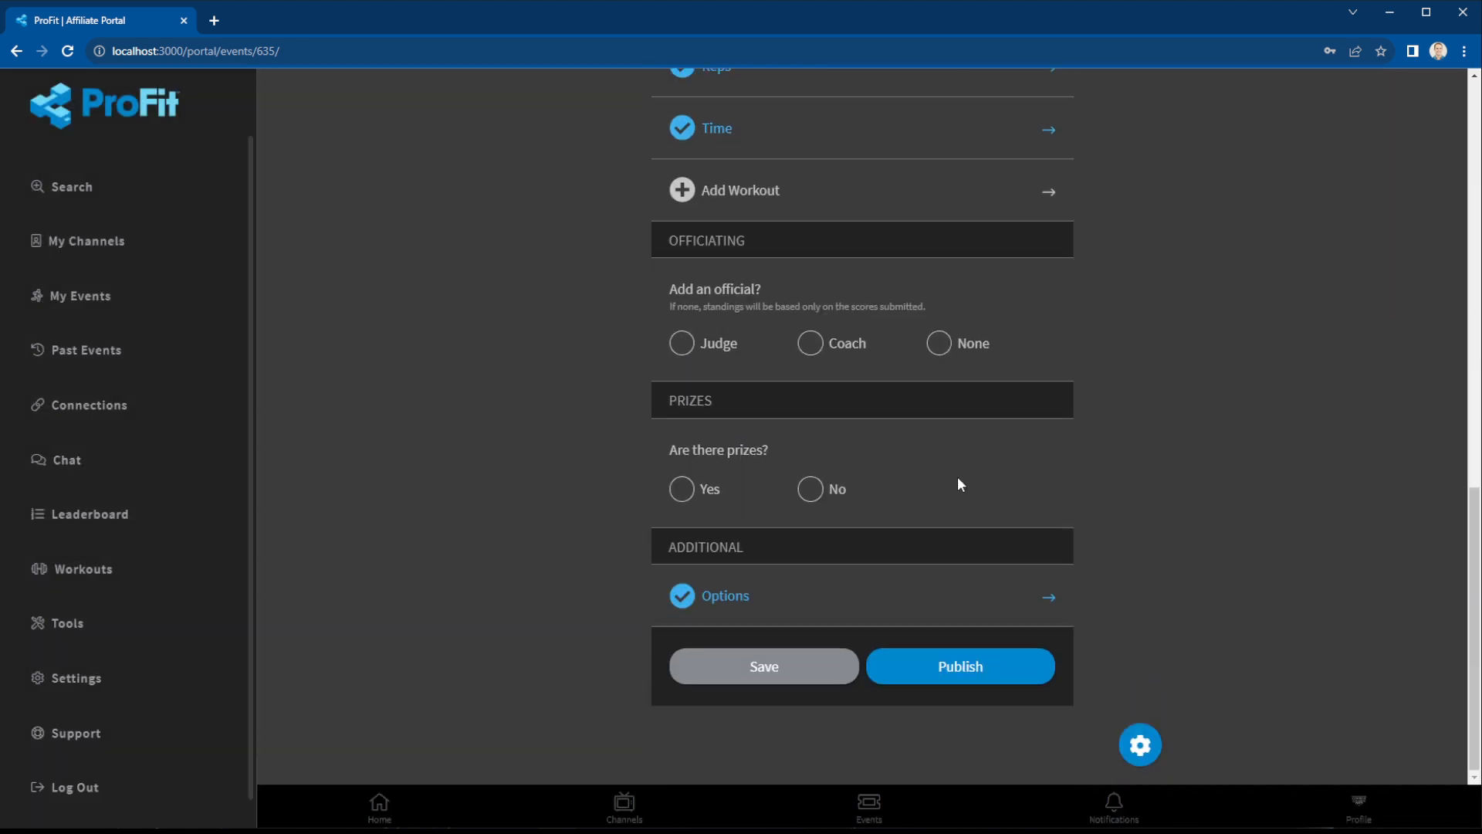
Set officiating to a judge, with the organiser as the judge.
{"action": "left_click", "coordinate": [728, 340]}
{"action": "left_click", "coordinate": [682, 456]}
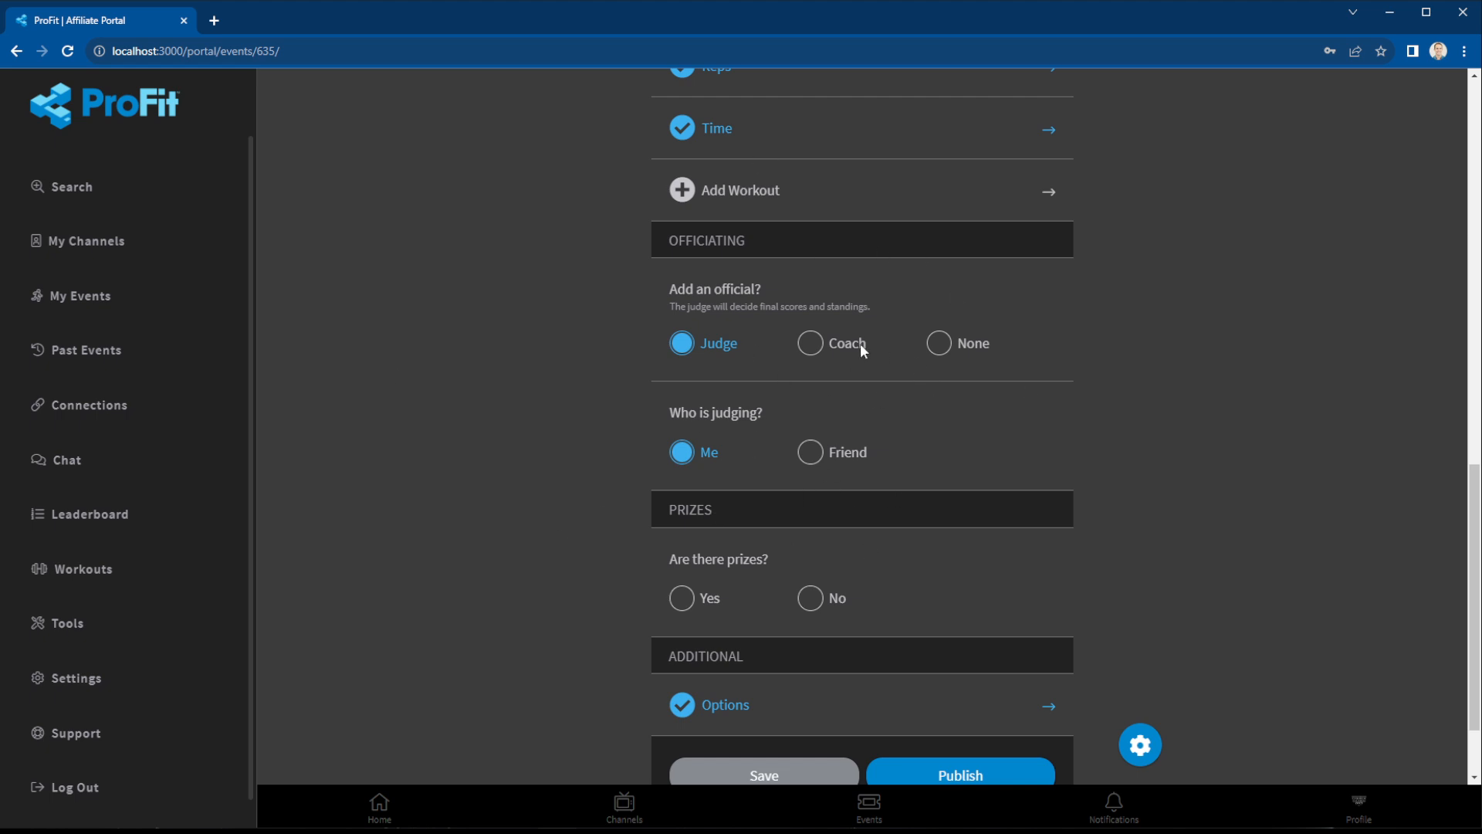
{"action": "scroll", "coordinate": [885, 377], "scroll_direction": "down", "scroll_amount": 2}
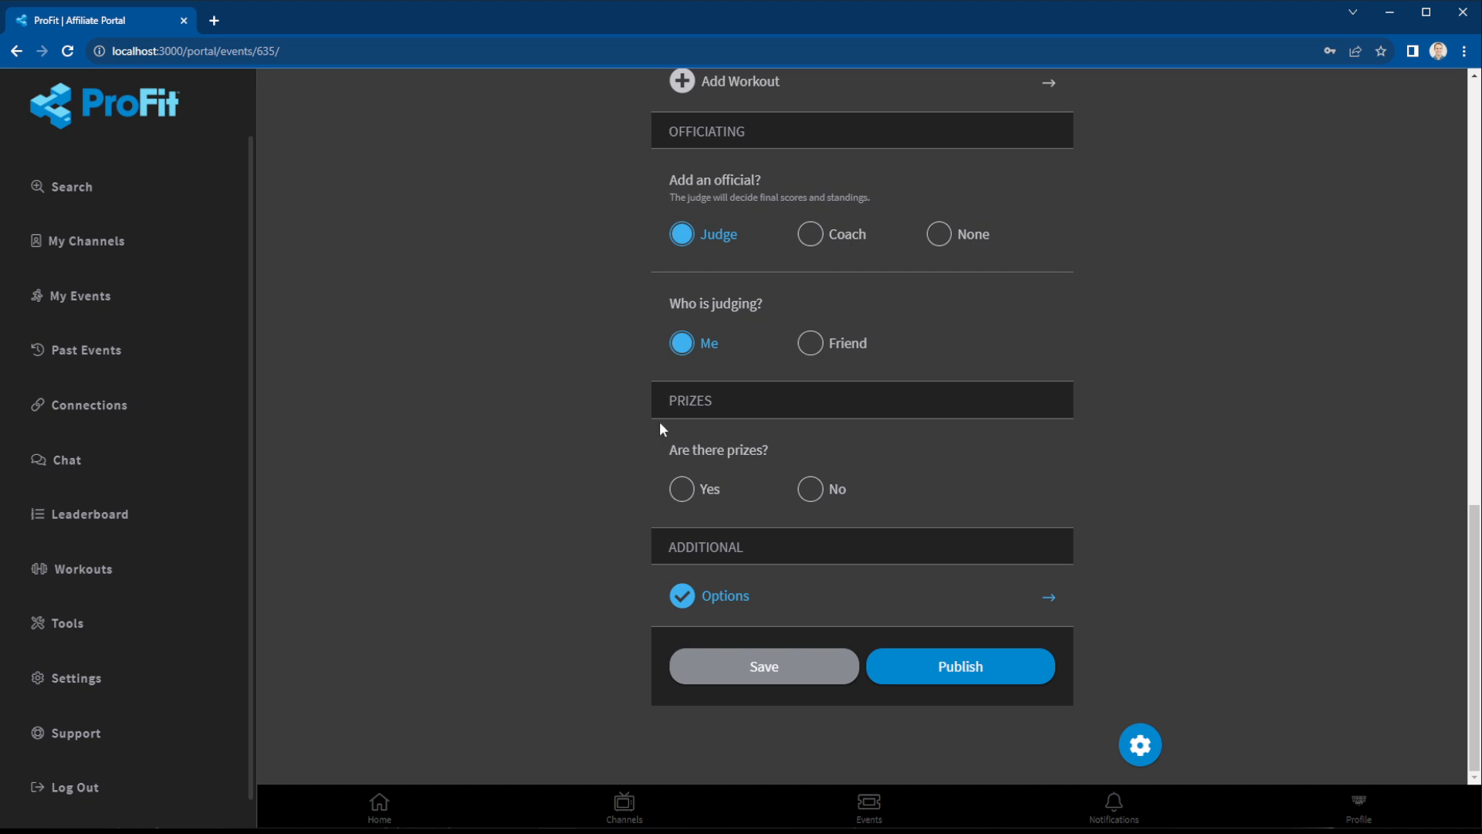
In the additional options, set the event group to Hybrid and attach no location.
{"action": "left_click", "coordinate": [795, 596]}
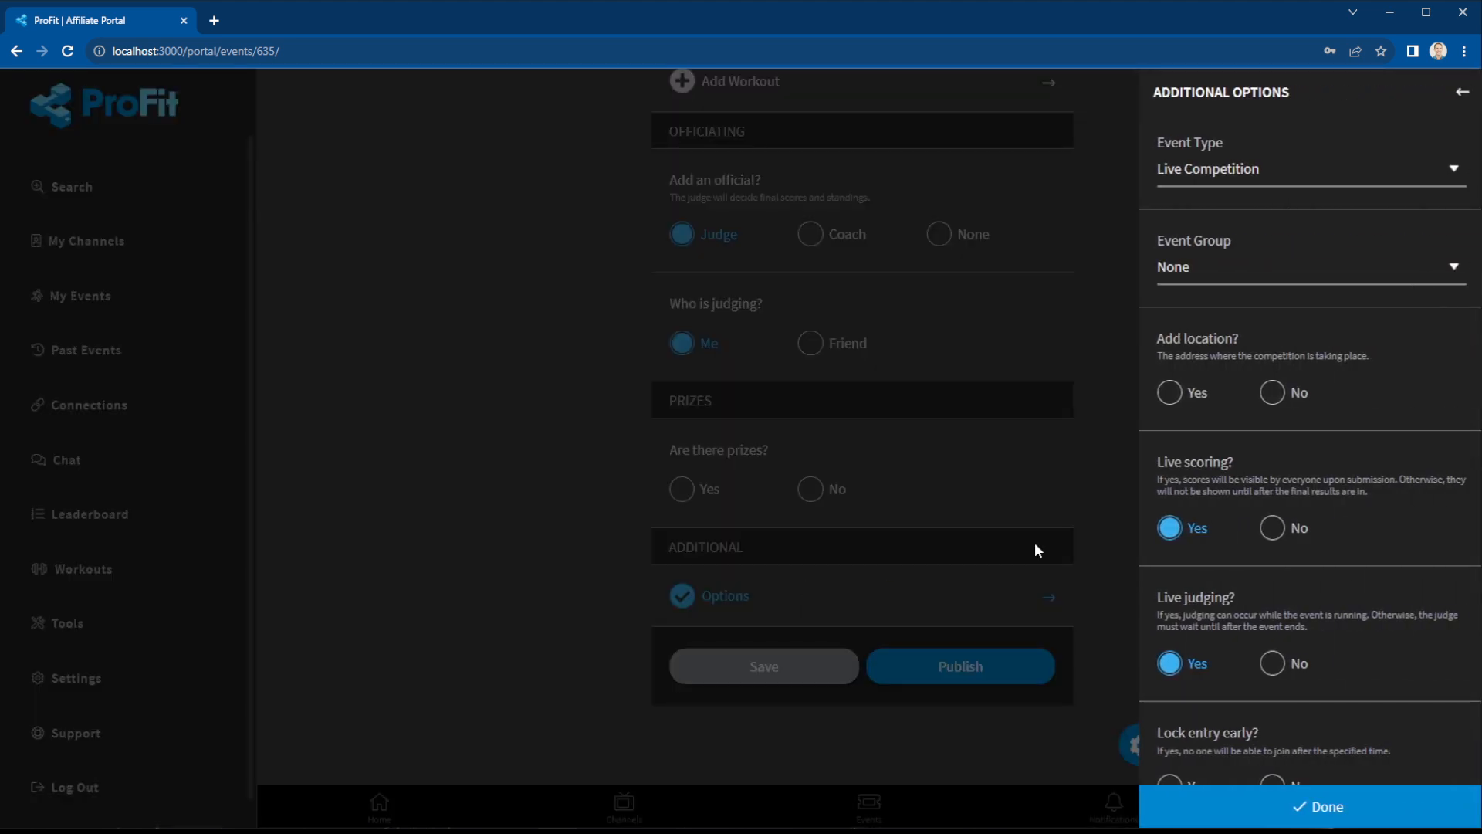
{"action": "left_click", "coordinate": [1212, 271]}
{"action": "left_click", "coordinate": [1216, 354]}
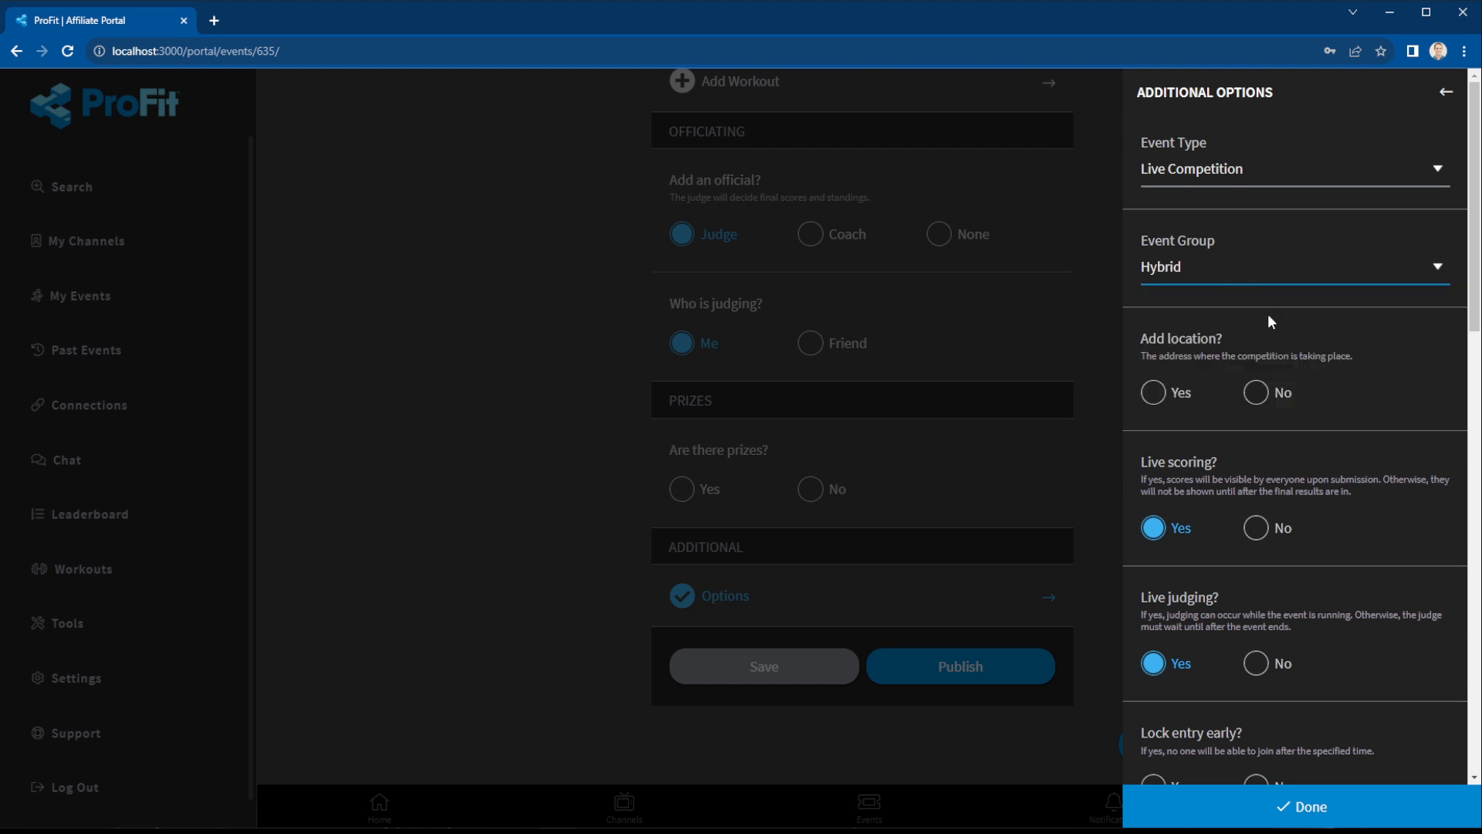
{"action": "scroll", "coordinate": [1274, 309], "scroll_direction": "down", "scroll_amount": 2}
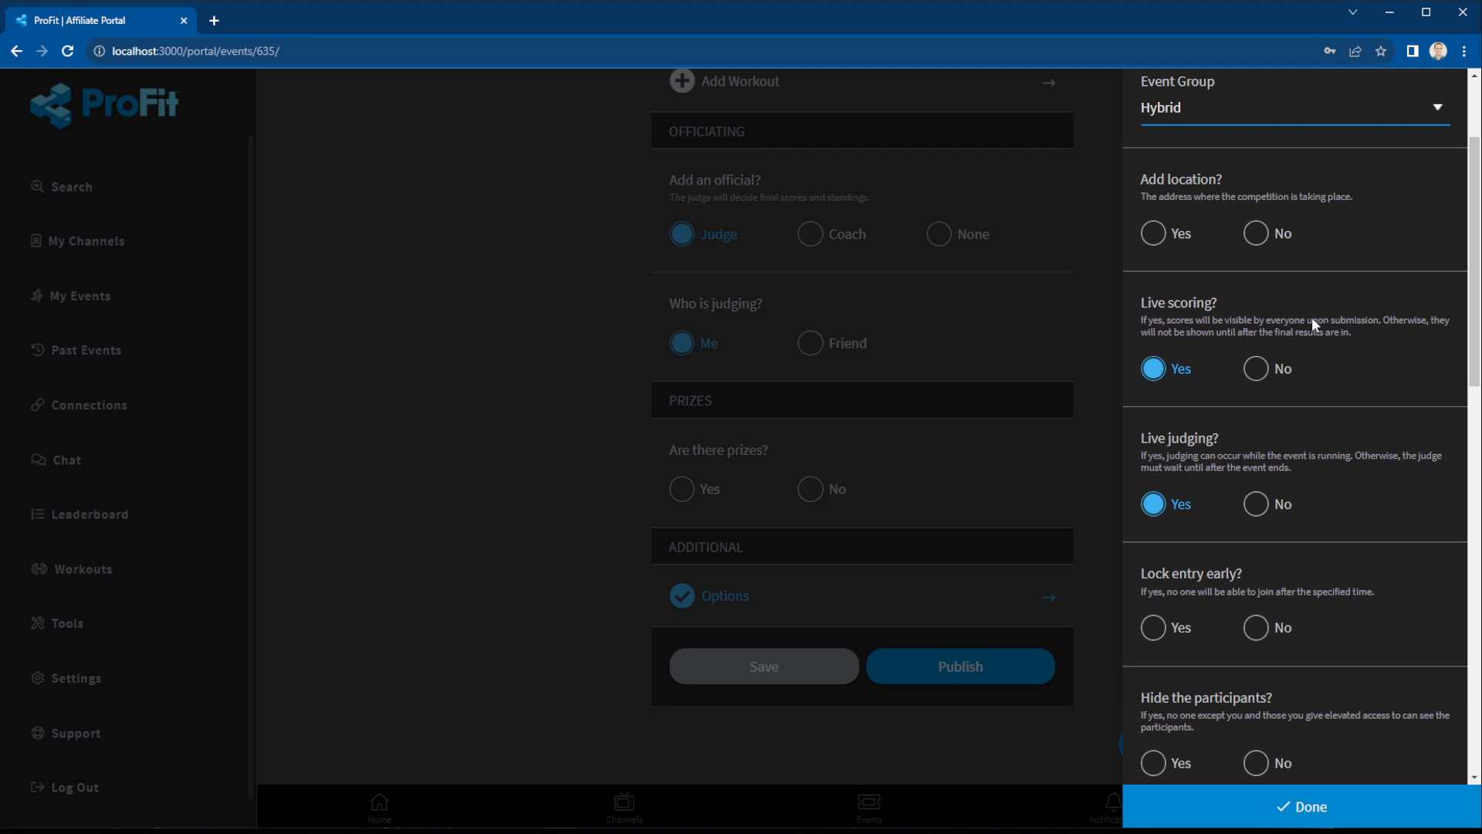
{"action": "left_click", "coordinate": [1181, 235]}
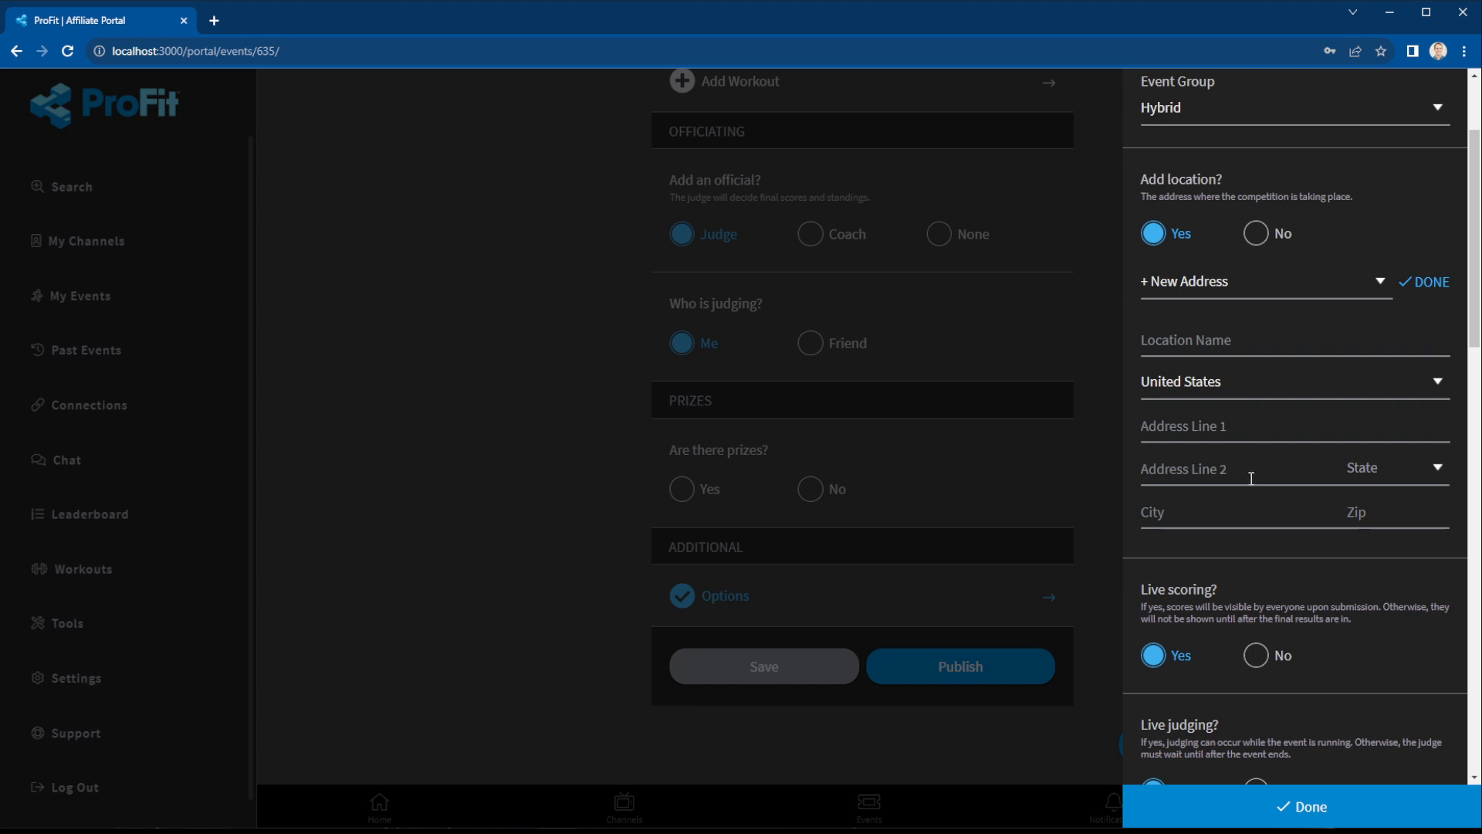
{"action": "left_click", "coordinate": [1281, 244]}
{"action": "scroll", "coordinate": [1297, 347], "scroll_direction": "down", "scroll_amount": 2}
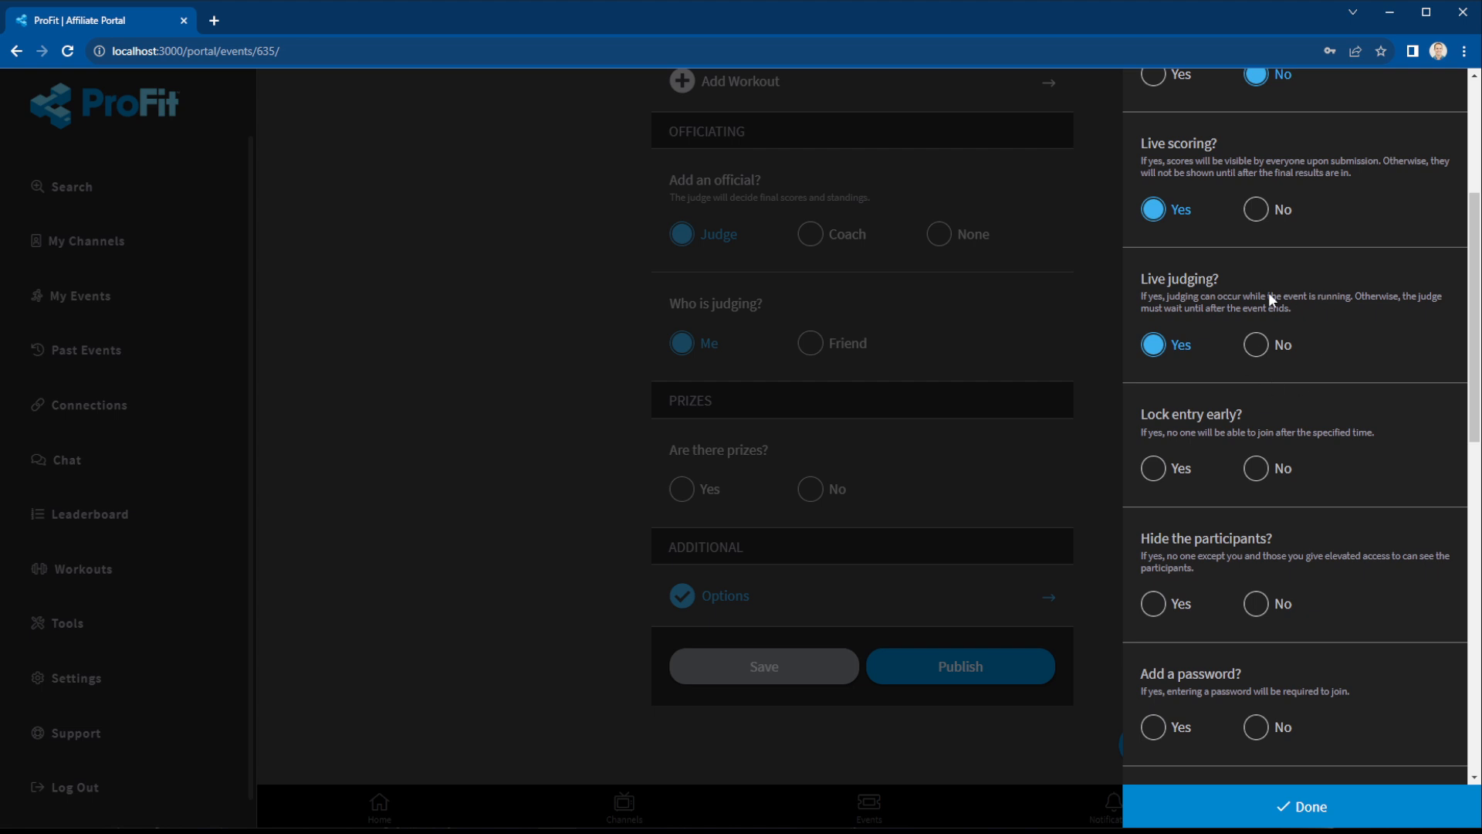
{"action": "scroll", "coordinate": [1217, 405], "scroll_direction": "down", "scroll_amount": 1}
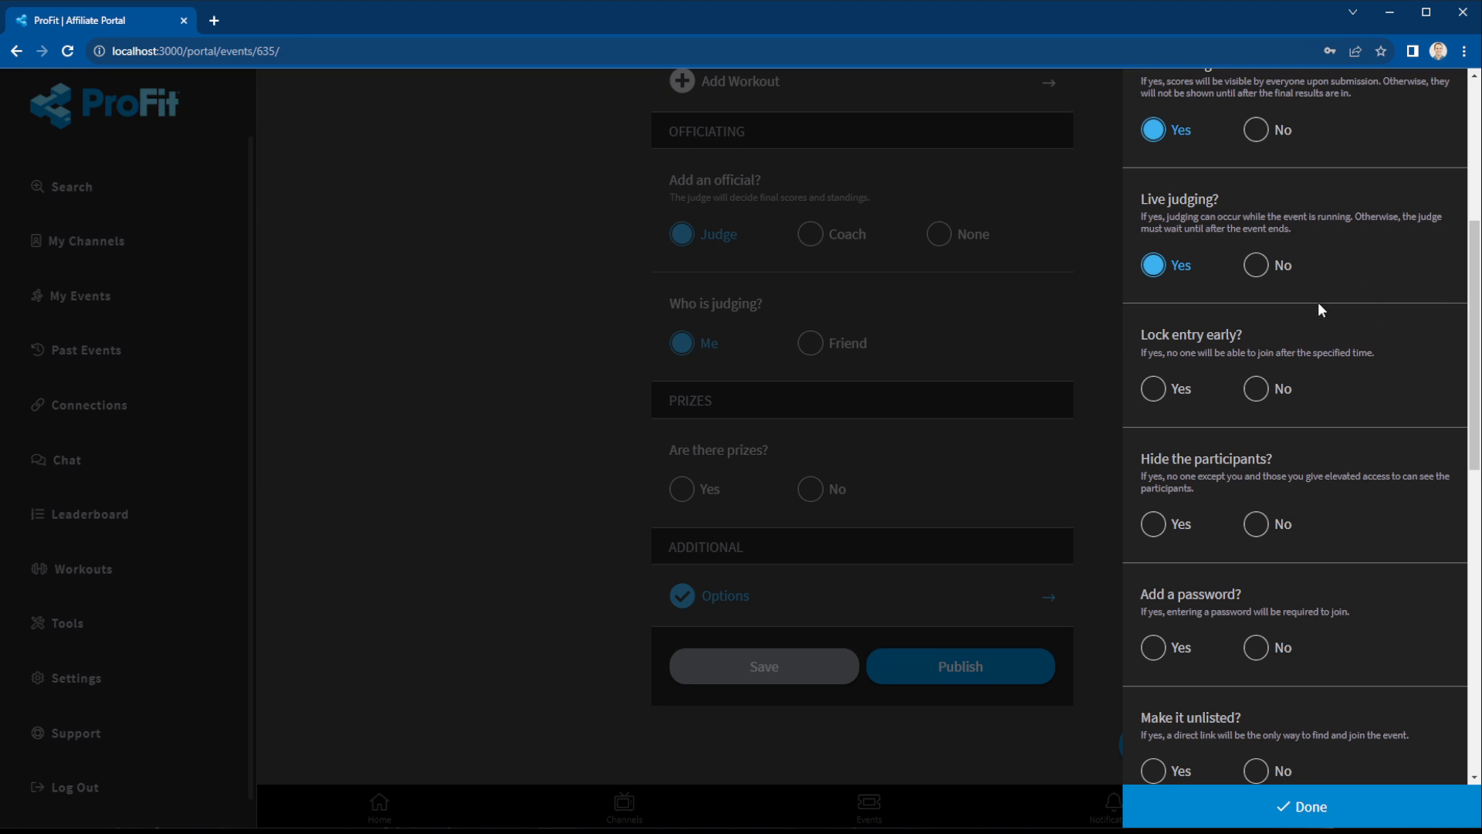
{"action": "scroll", "coordinate": [1318, 303], "scroll_direction": "down", "scroll_amount": 1}
Lock entry early at 10/14/2023 10:25 AM.
{"action": "left_click", "coordinate": [1153, 309]}
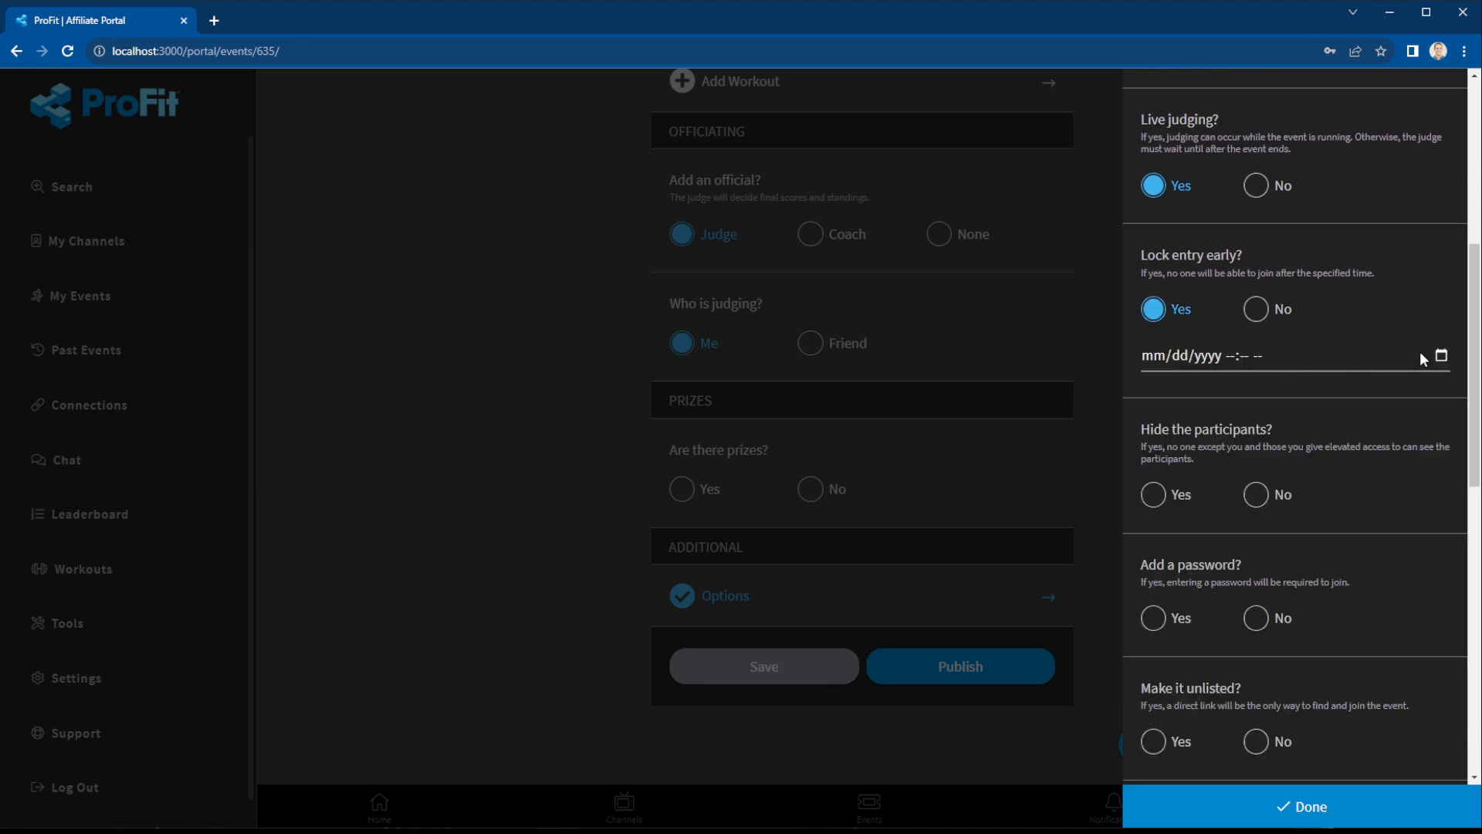
{"action": "left_click", "coordinate": [1442, 356]}
{"action": "left_click", "coordinate": [1300, 474]}
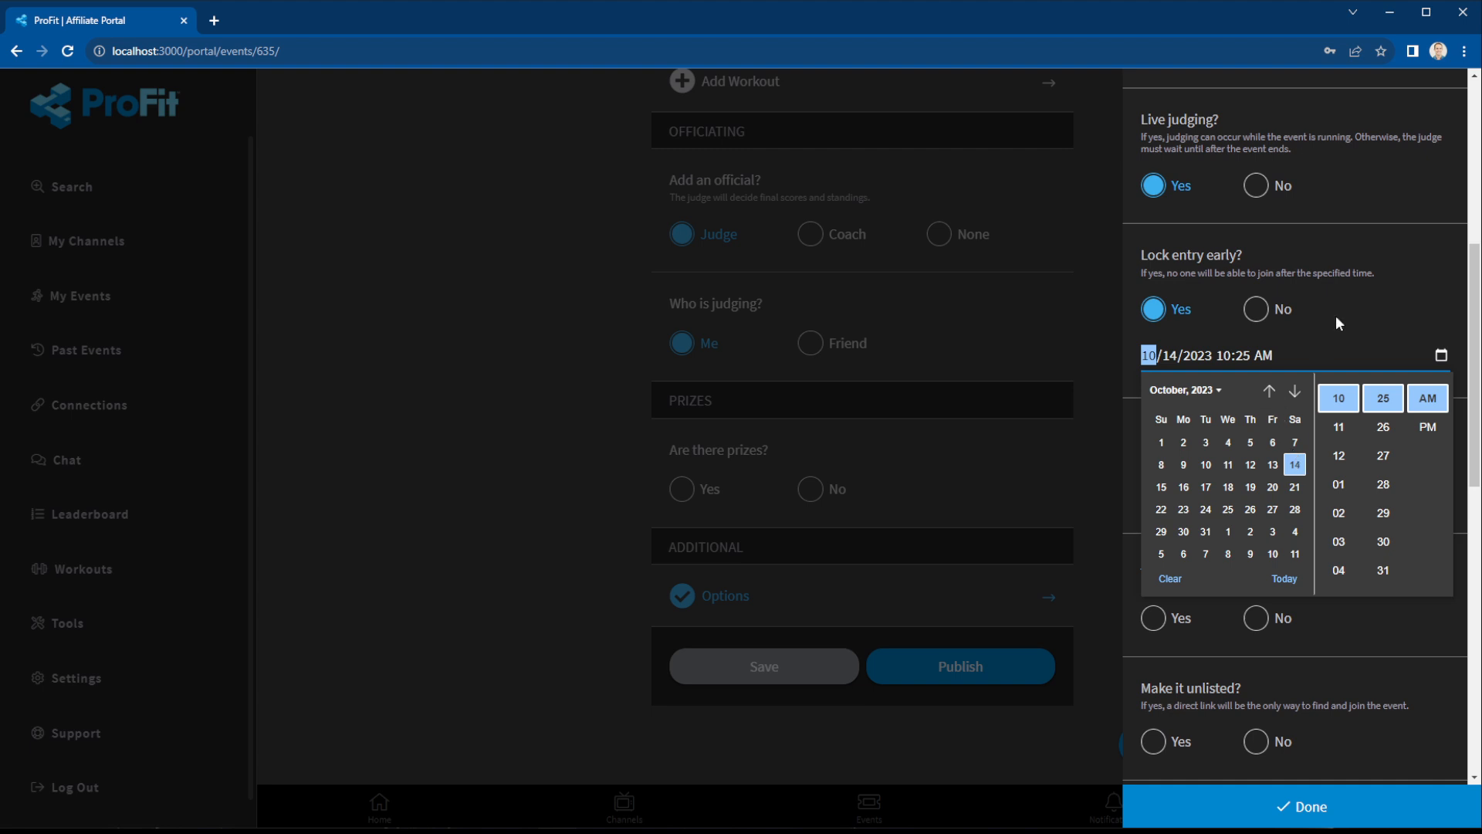
{"action": "left_click", "coordinate": [1373, 285]}
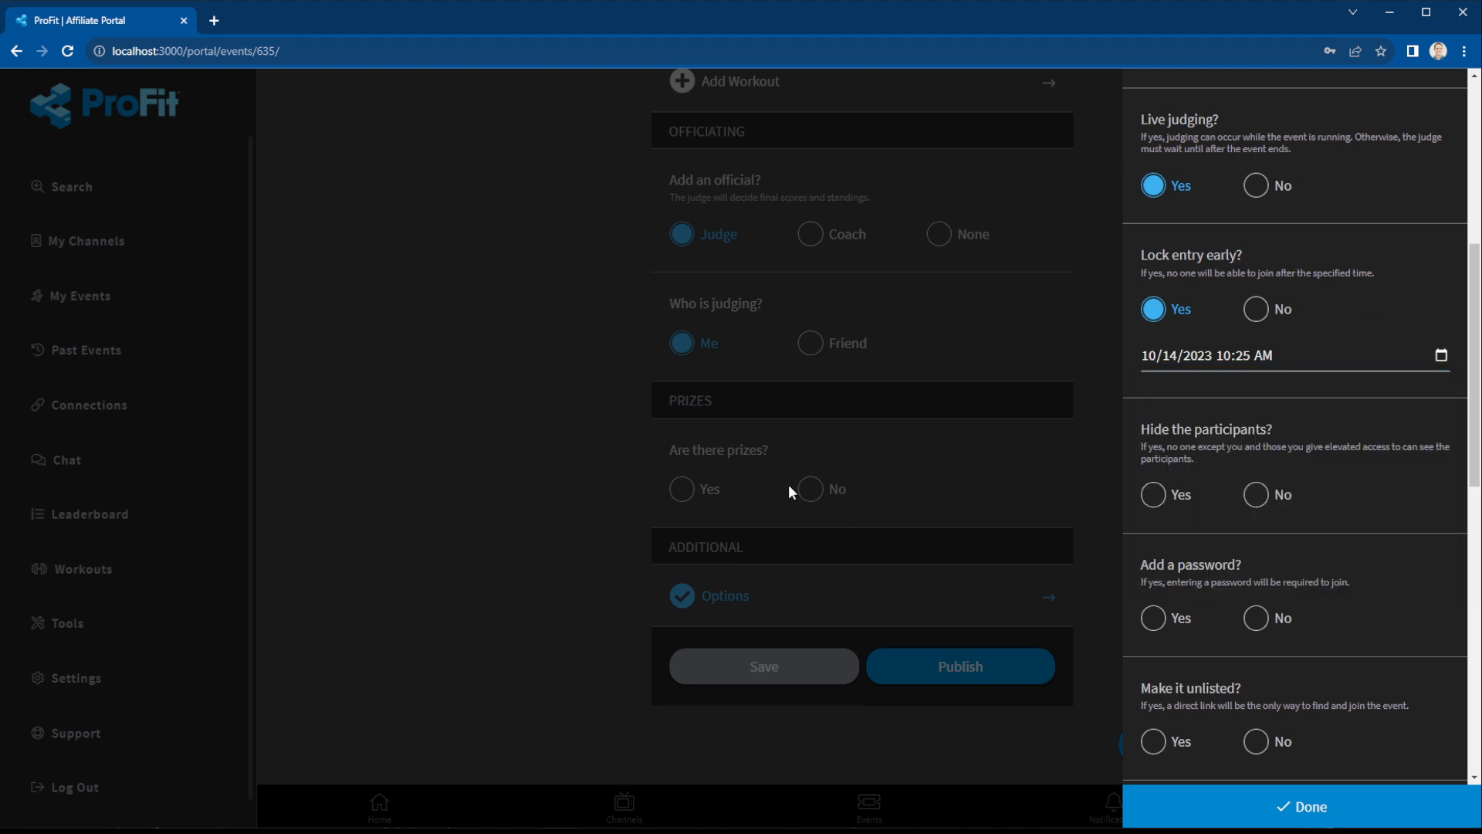
Further down the options, enable custom competition fields.
{"action": "scroll", "coordinate": [1264, 553], "scroll_direction": "down", "scroll_amount": 1}
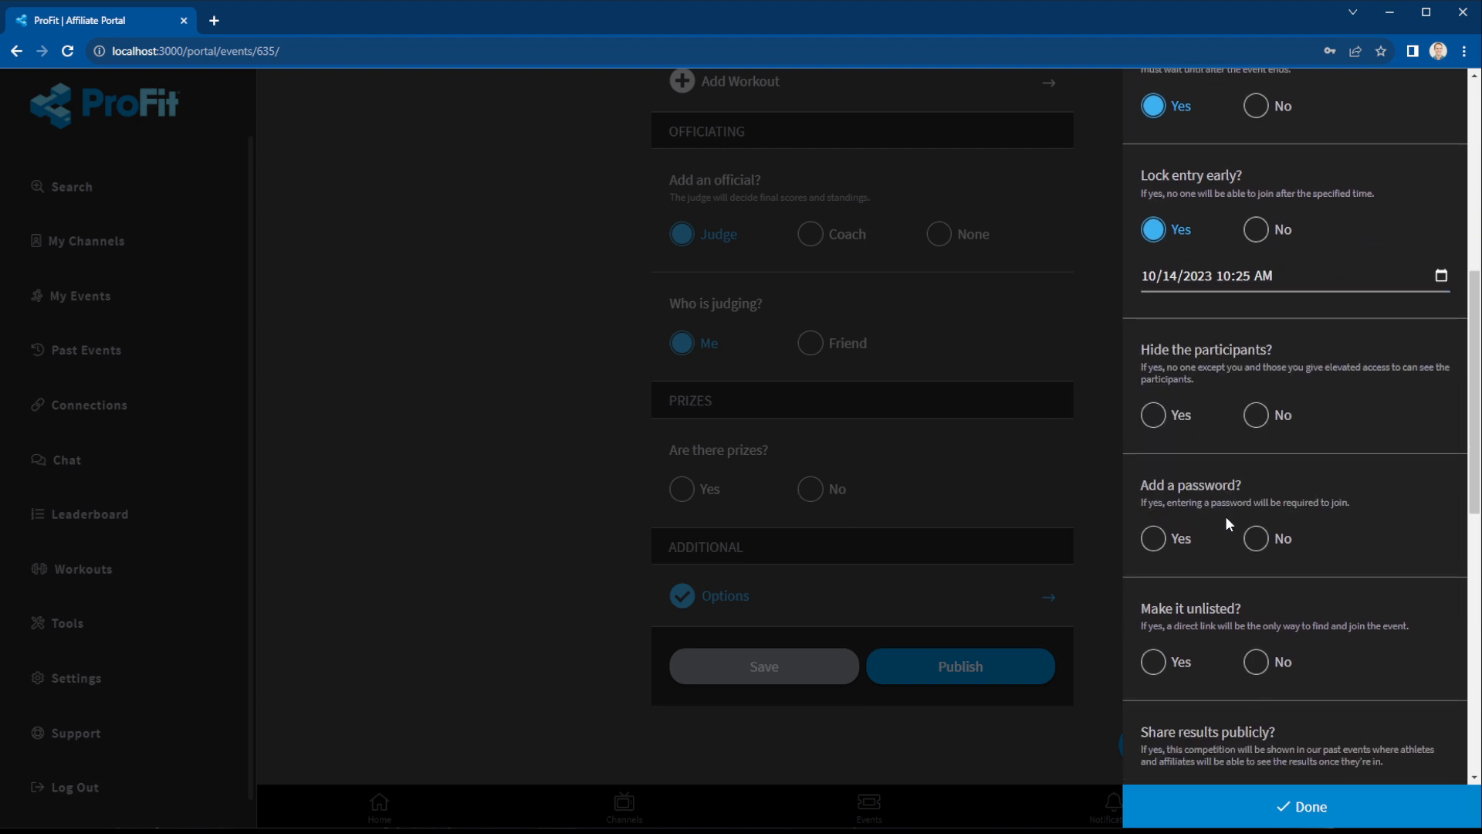
{"action": "scroll", "coordinate": [1239, 465], "scroll_direction": "down", "scroll_amount": 2}
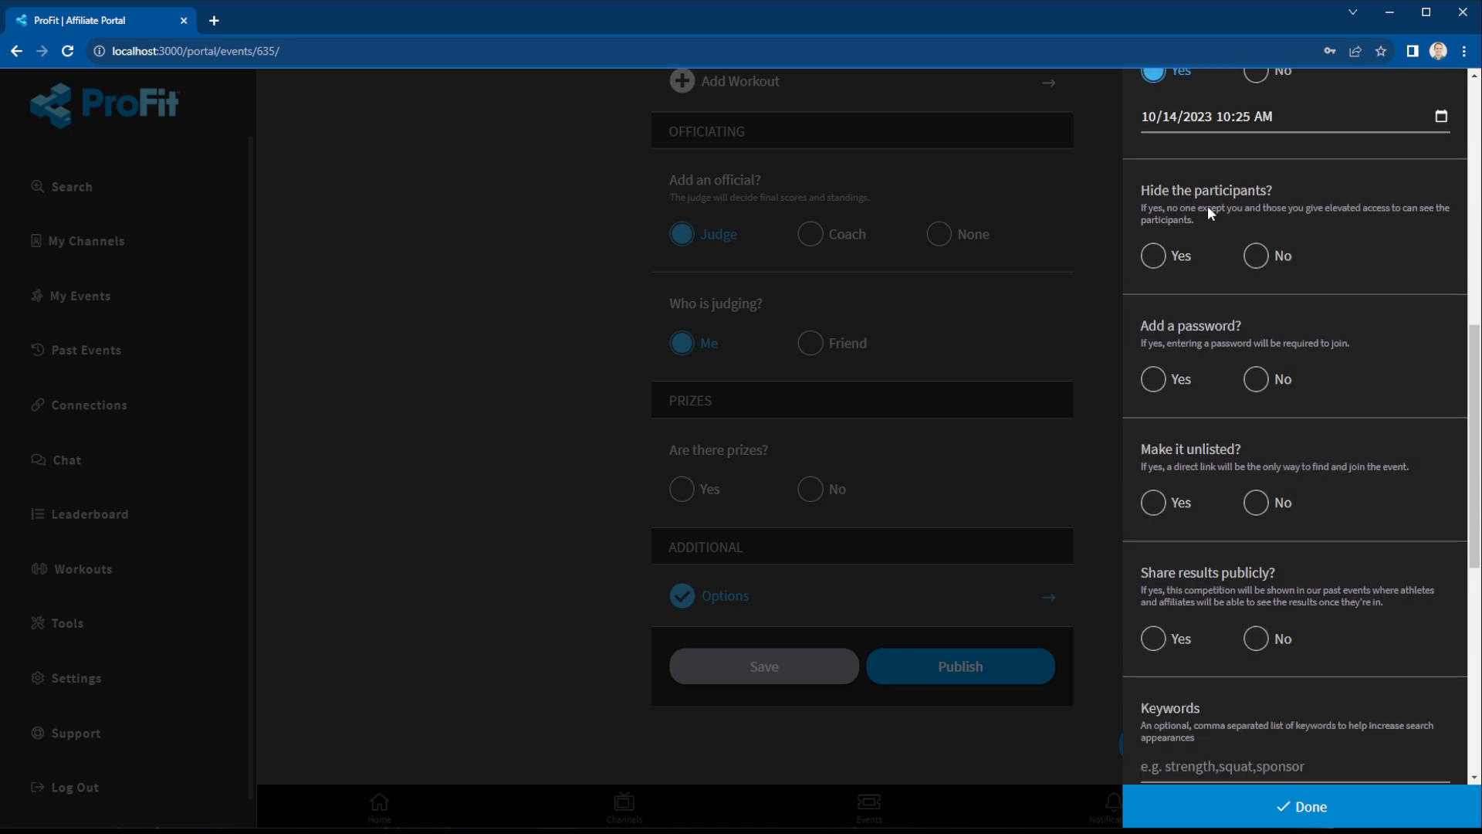
{"action": "scroll", "coordinate": [1244, 524], "scroll_direction": "down", "scroll_amount": 2}
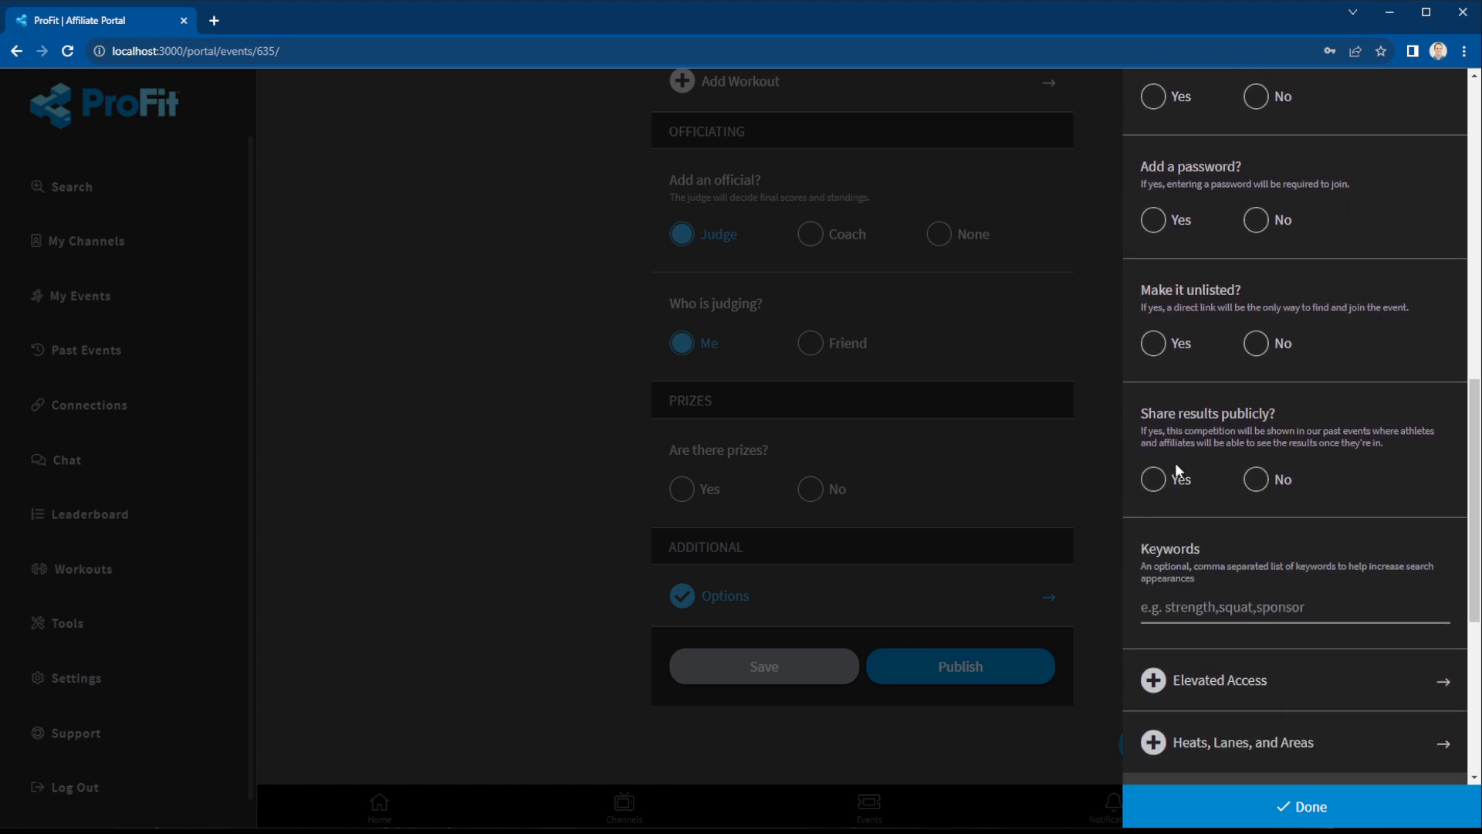
{"action": "scroll", "coordinate": [1313, 484], "scroll_direction": "down", "scroll_amount": 3}
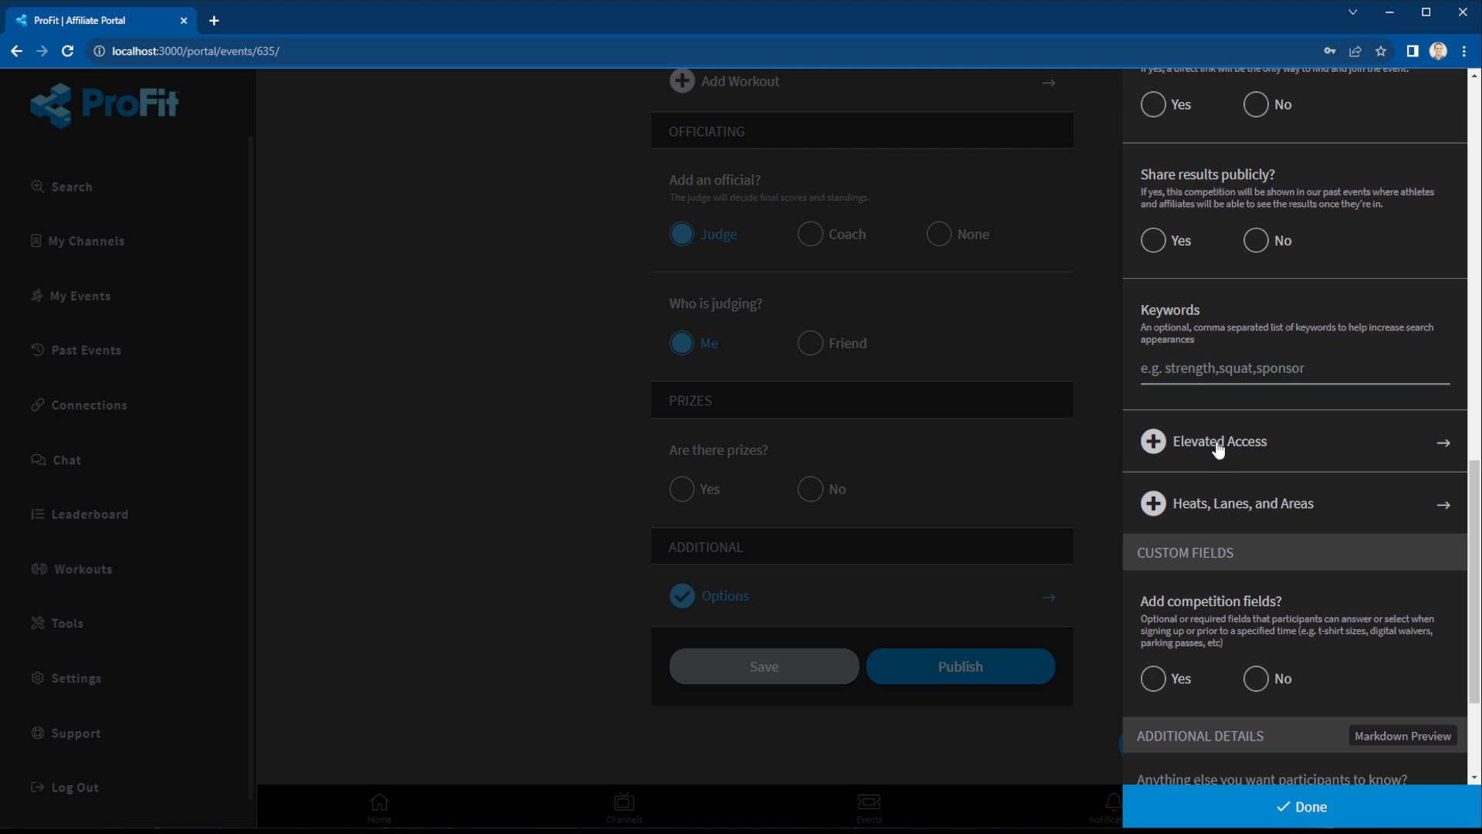
{"action": "scroll", "coordinate": [1218, 452], "scroll_direction": "down", "scroll_amount": 1}
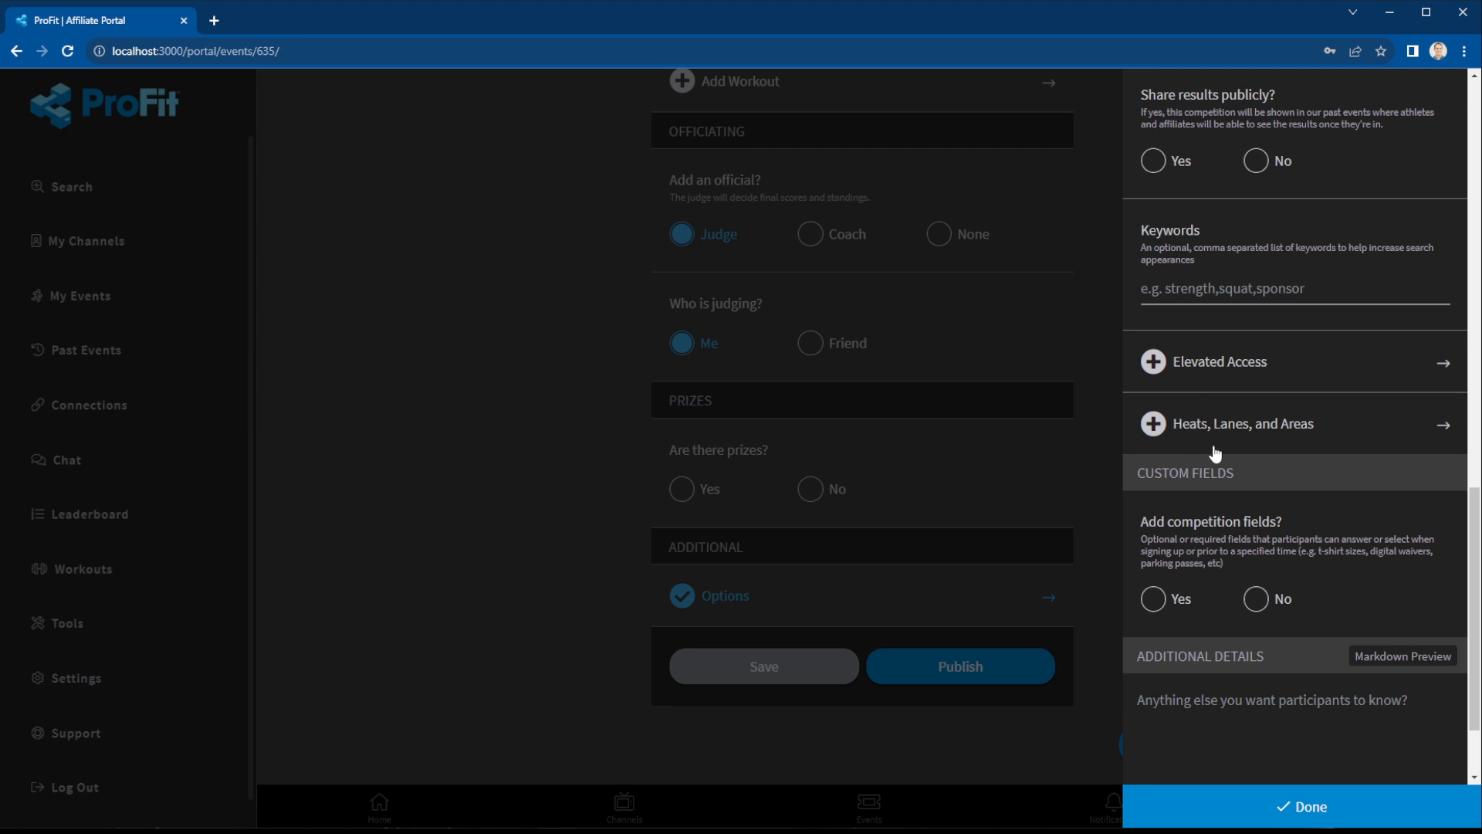
{"action": "scroll", "coordinate": [1243, 436], "scroll_direction": "down", "scroll_amount": 1}
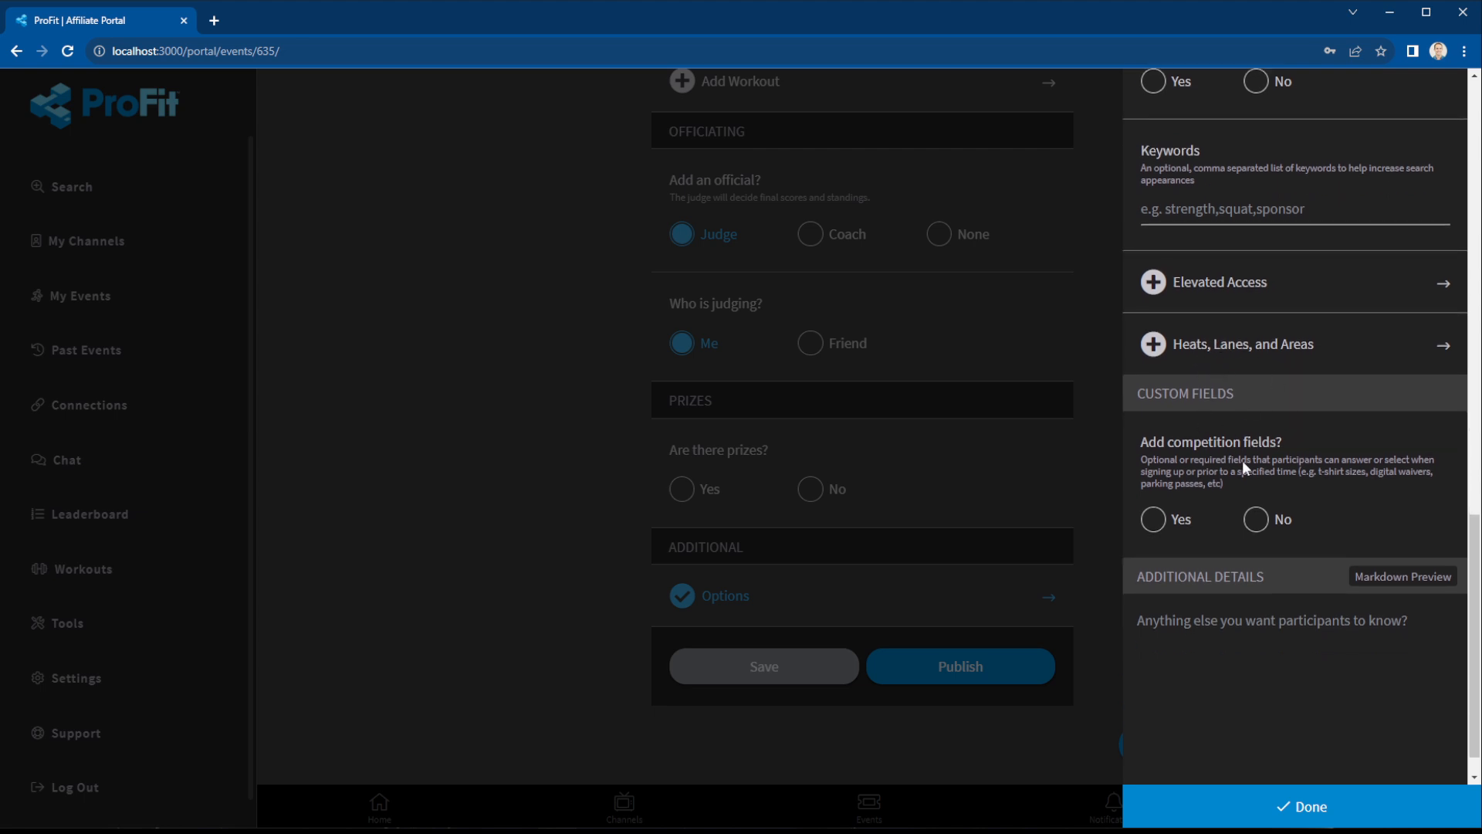
{"action": "left_click", "coordinate": [1174, 527]}
Start a Document-type competition field, then abandon it.
{"action": "left_click", "coordinate": [1214, 510]}
{"action": "left_click", "coordinate": [1256, 199]}
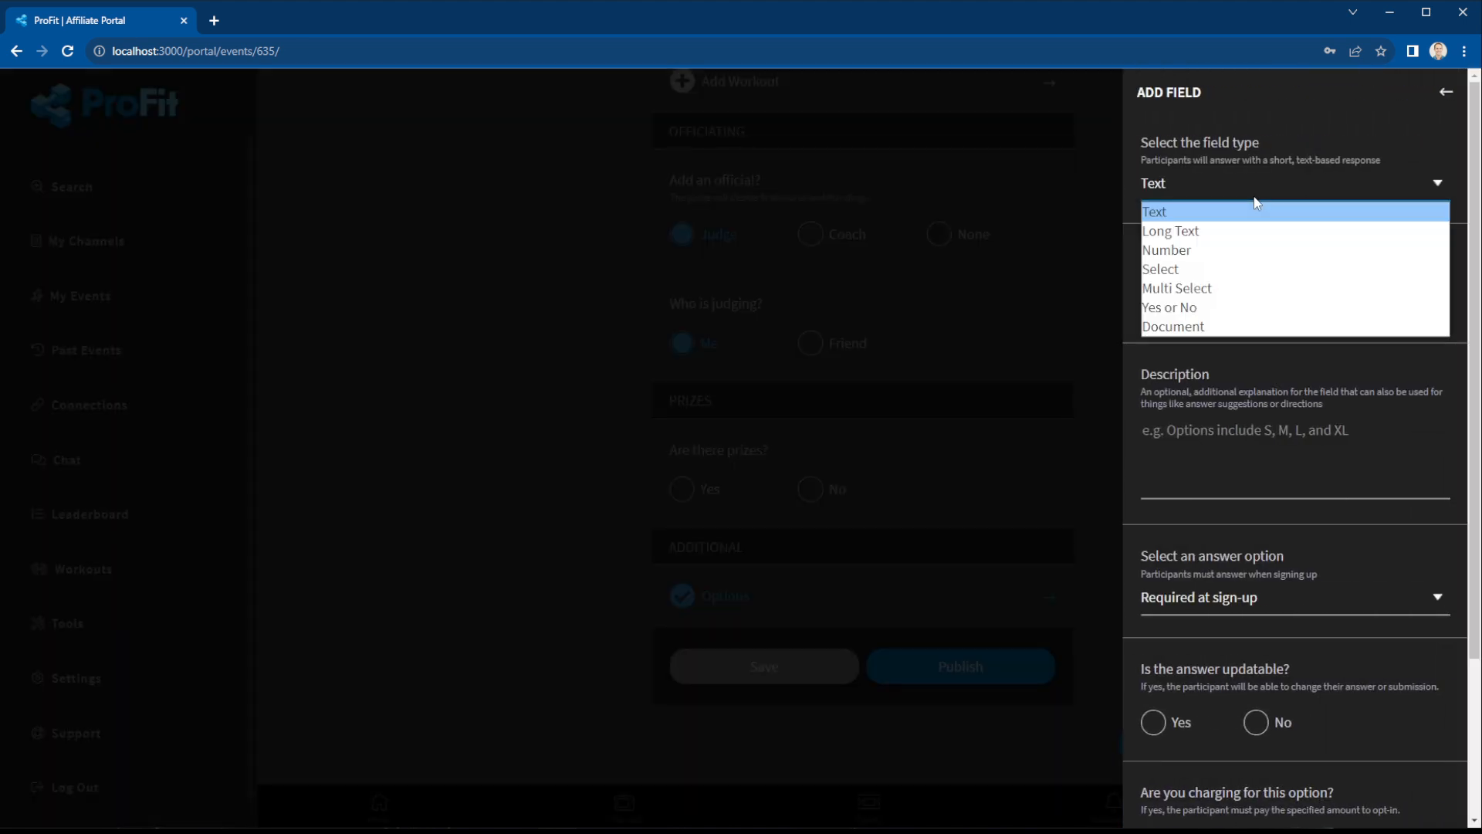
{"action": "left_click", "coordinate": [1216, 326]}
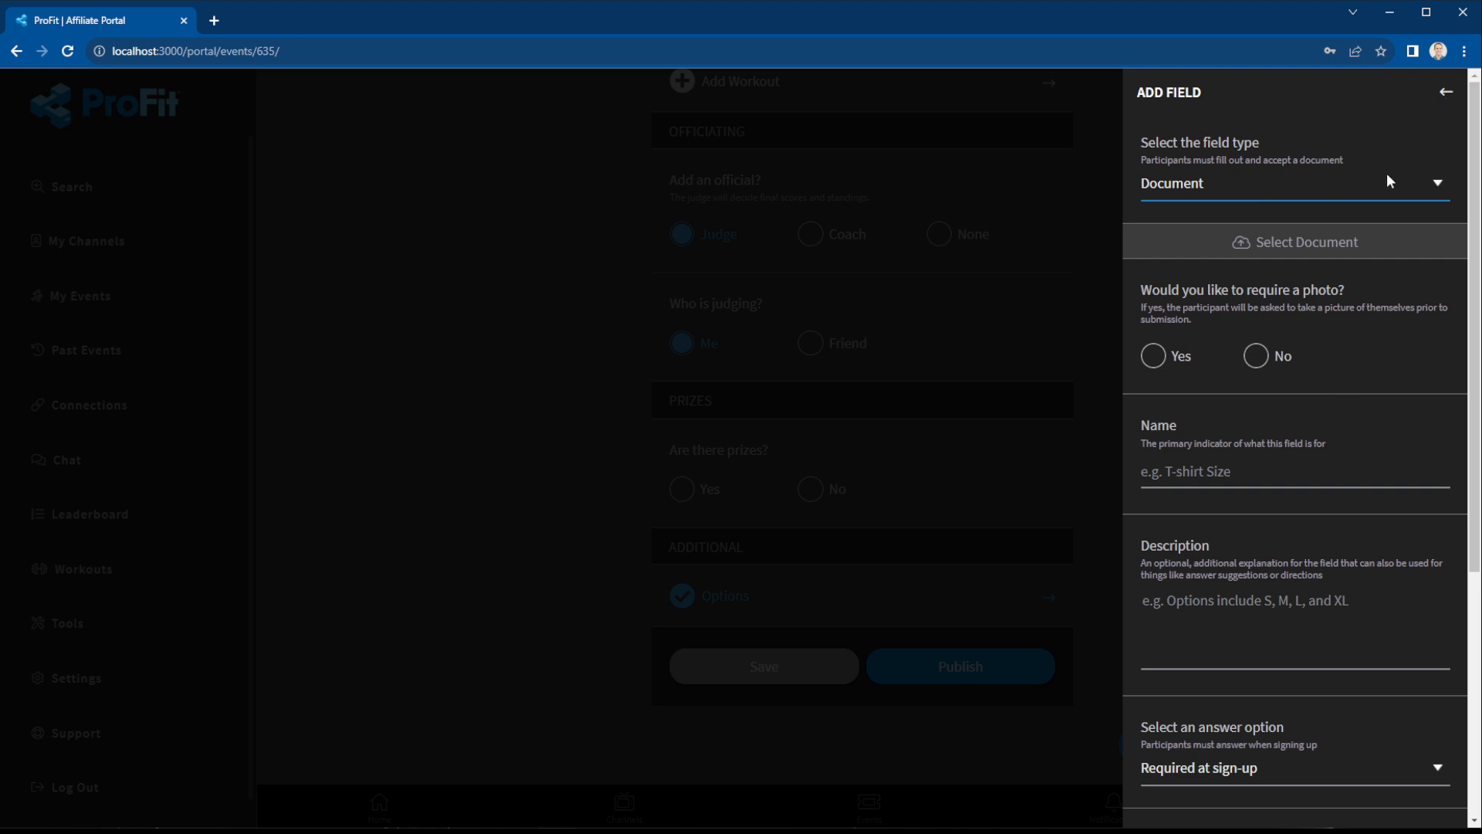
{"action": "left_click", "coordinate": [1445, 99]}
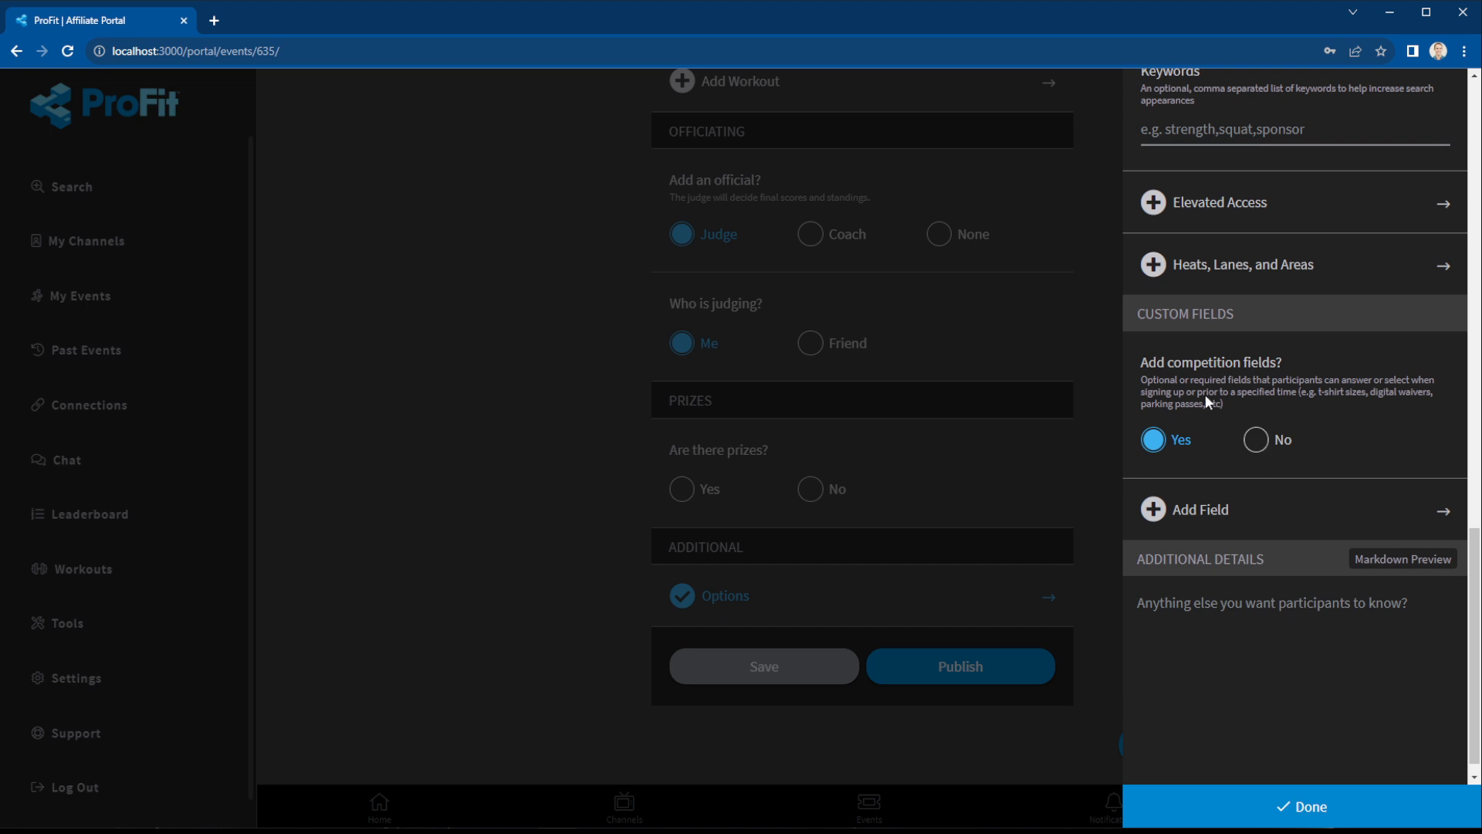
Switch custom competition fields off, finish the additional options and publish.
{"action": "left_click", "coordinate": [1257, 441]}
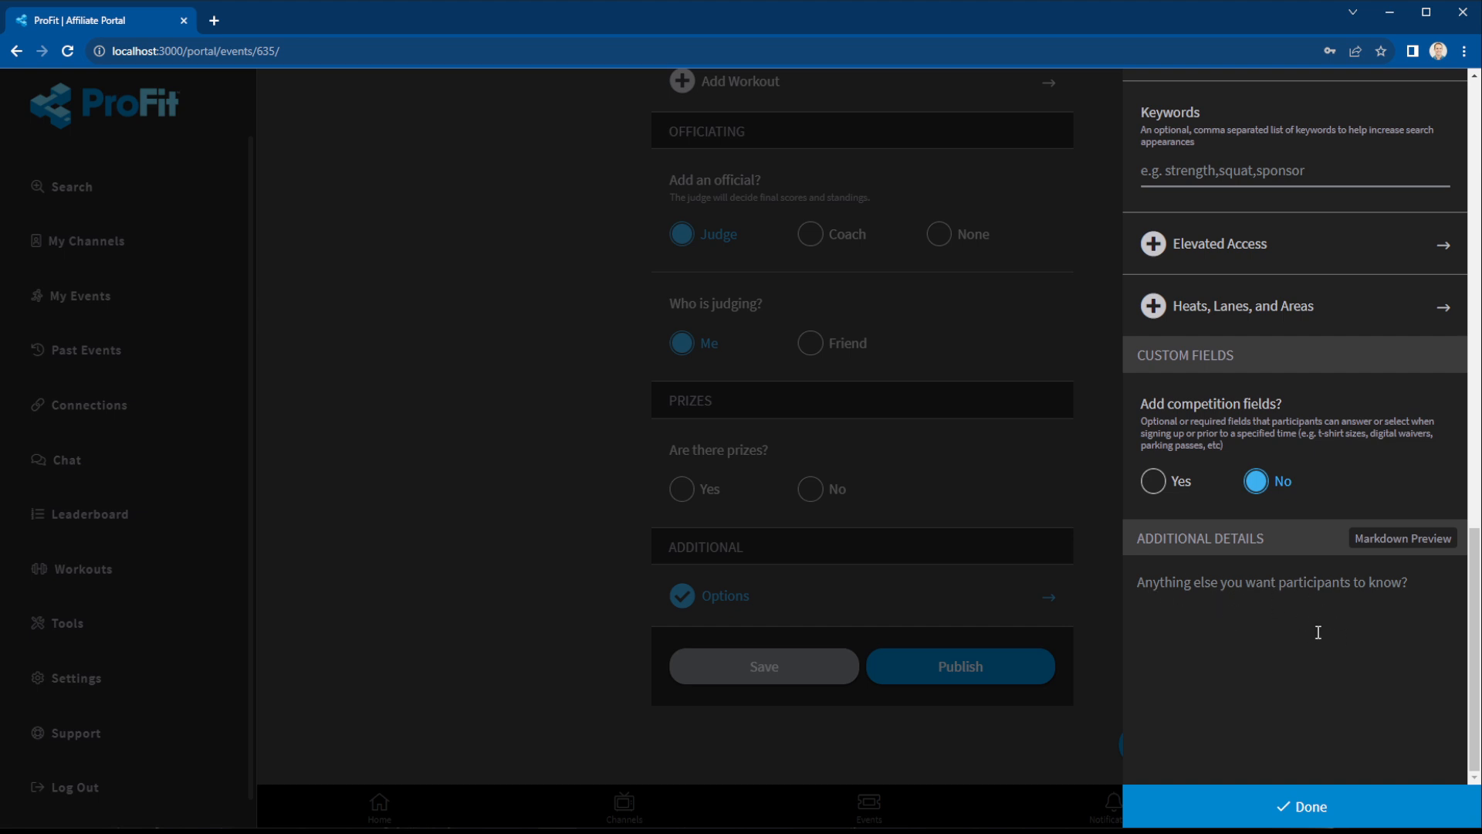
{"action": "left_click", "coordinate": [1307, 807]}
{"action": "left_click", "coordinate": [1033, 674]}
Set prizes to No, then open the event's Participant View.
{"action": "left_click", "coordinate": [815, 489]}
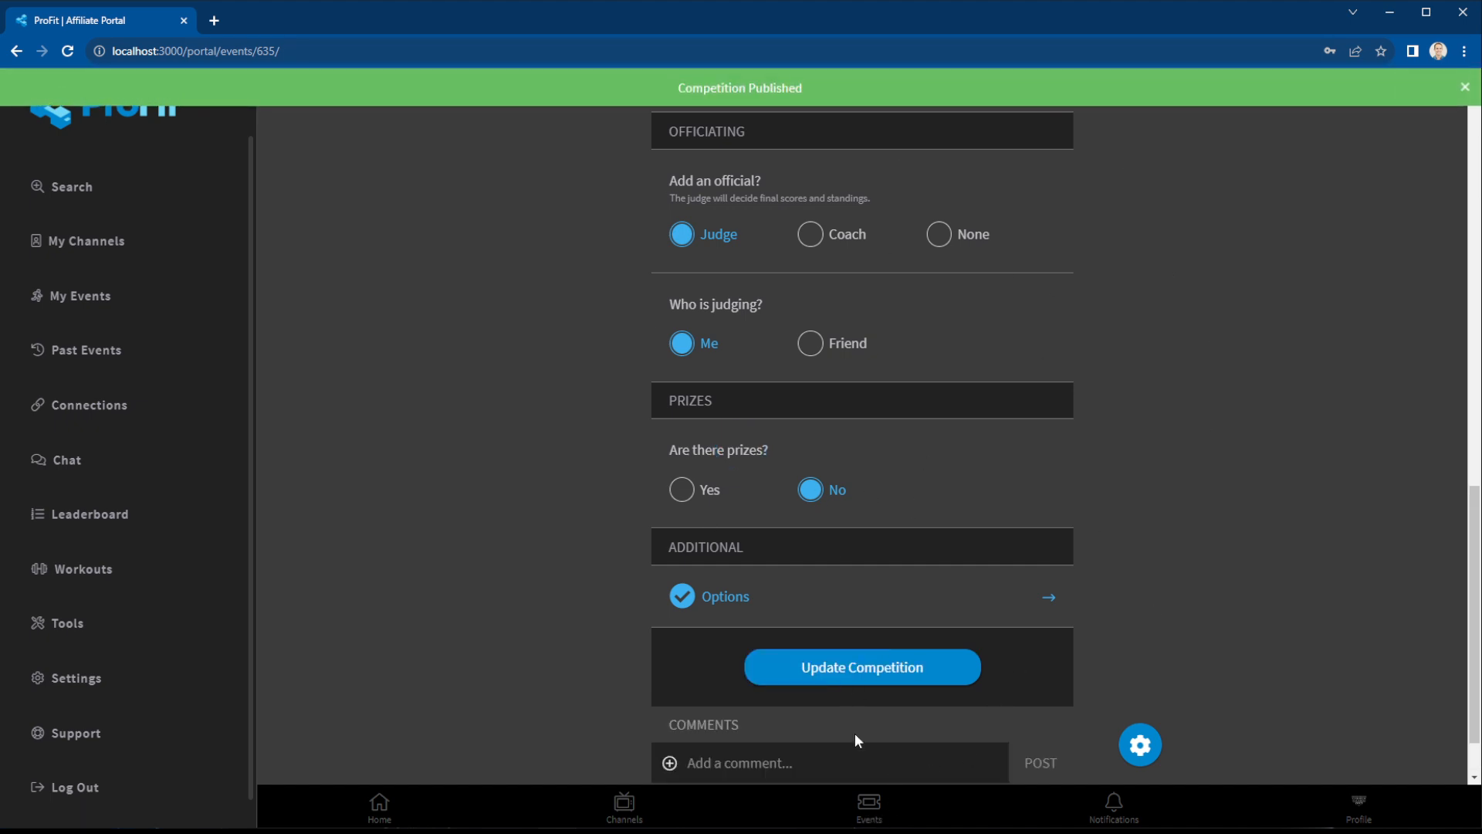
{"action": "left_click", "coordinate": [1141, 747]}
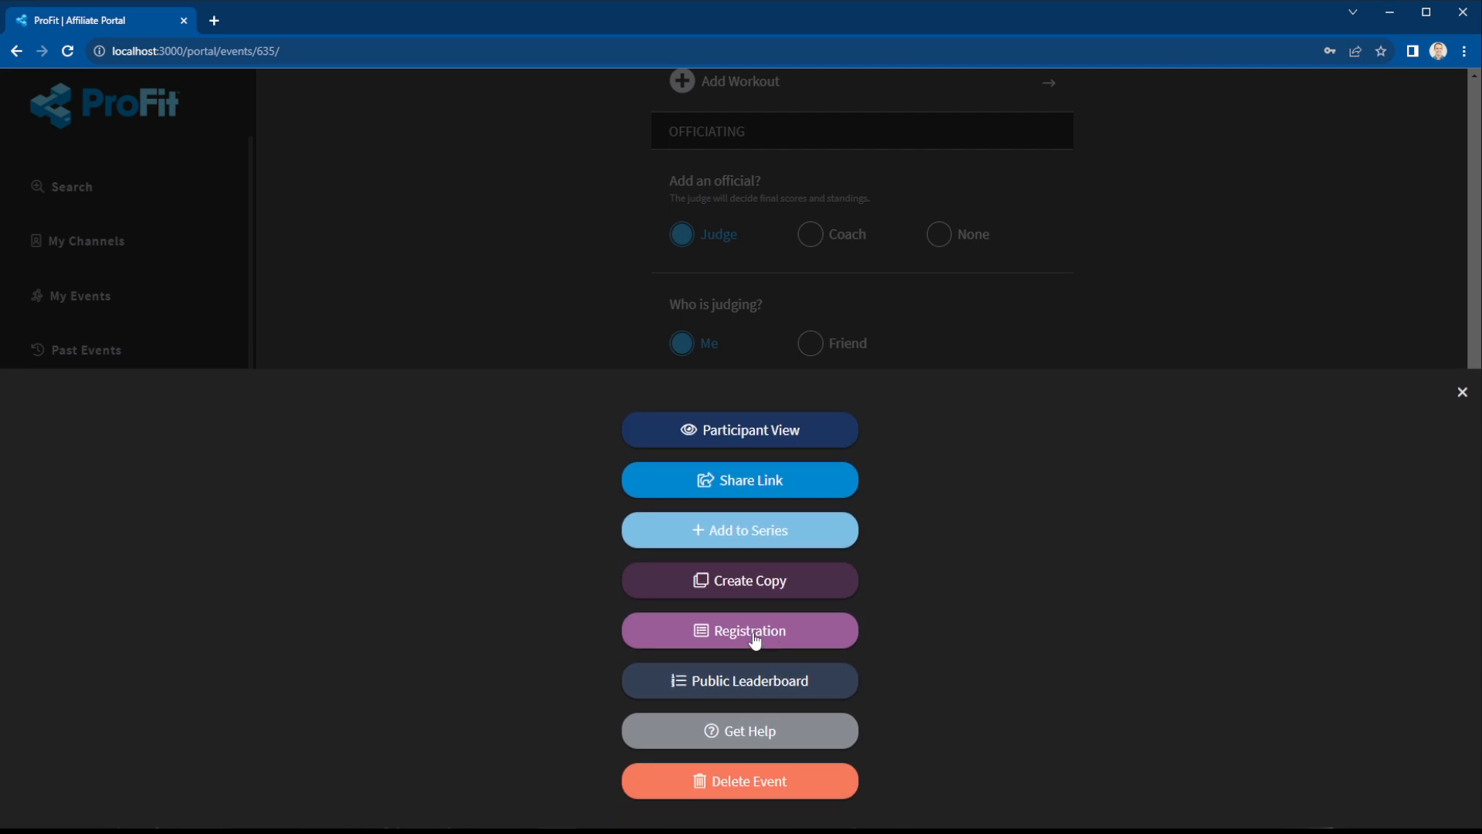
{"action": "left_click", "coordinate": [715, 432]}
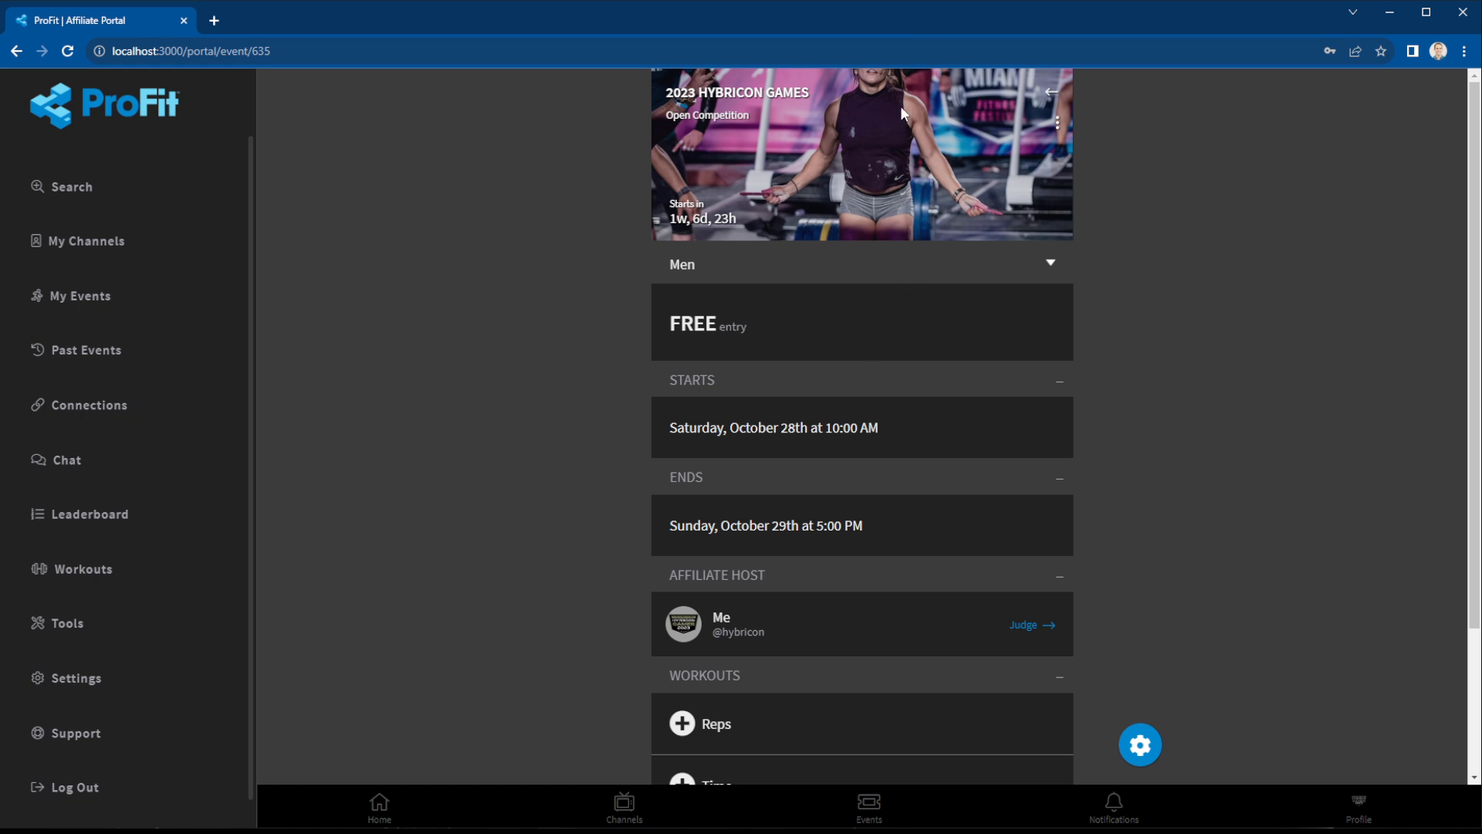
Toggle the category to Women and back to Men, then reopen 2023 Hybricon Games from the events list.
{"action": "left_click", "coordinate": [889, 270]}
{"action": "left_click", "coordinate": [834, 313]}
{"action": "left_click", "coordinate": [769, 270]}
{"action": "left_click", "coordinate": [776, 294]}
{"action": "scroll", "coordinate": [929, 599], "scroll_direction": "down", "scroll_amount": 3}
{"action": "scroll", "coordinate": [877, 506], "scroll_direction": "up", "scroll_amount": 1}
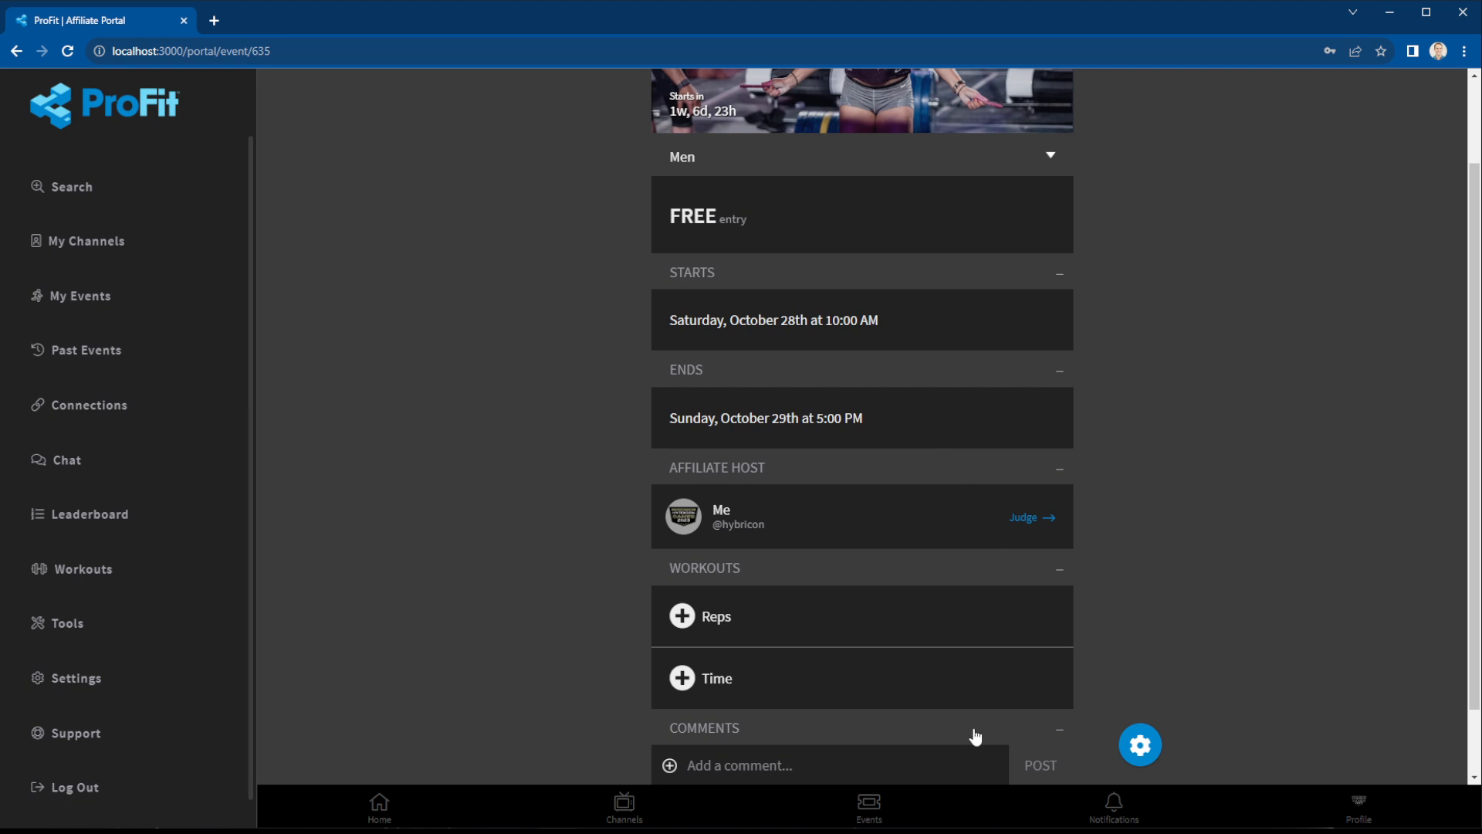
{"action": "left_click", "coordinate": [871, 807]}
{"action": "scroll", "coordinate": [838, 461], "scroll_direction": "down", "scroll_amount": 2}
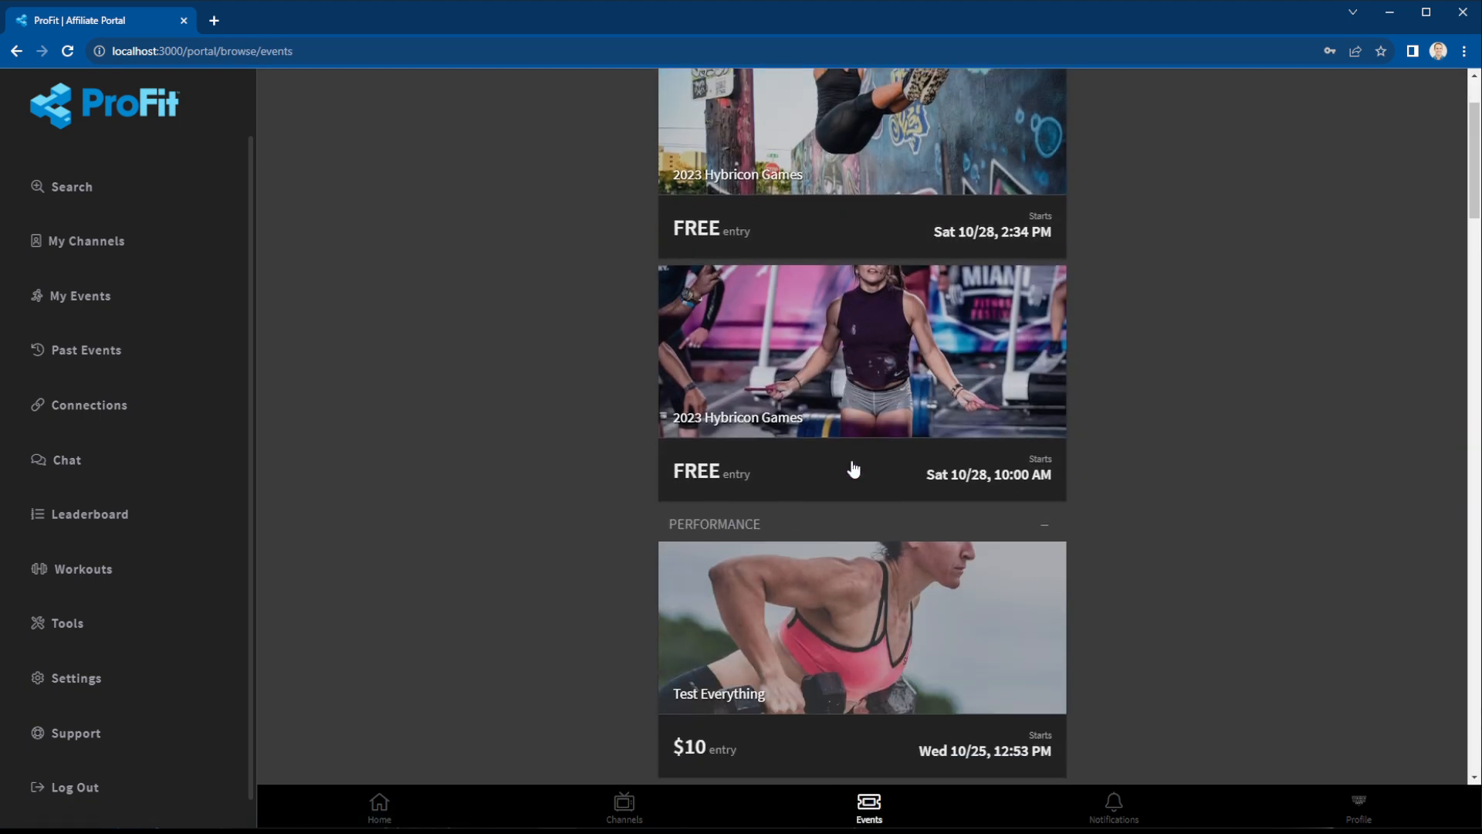
{"action": "left_click", "coordinate": [869, 374]}
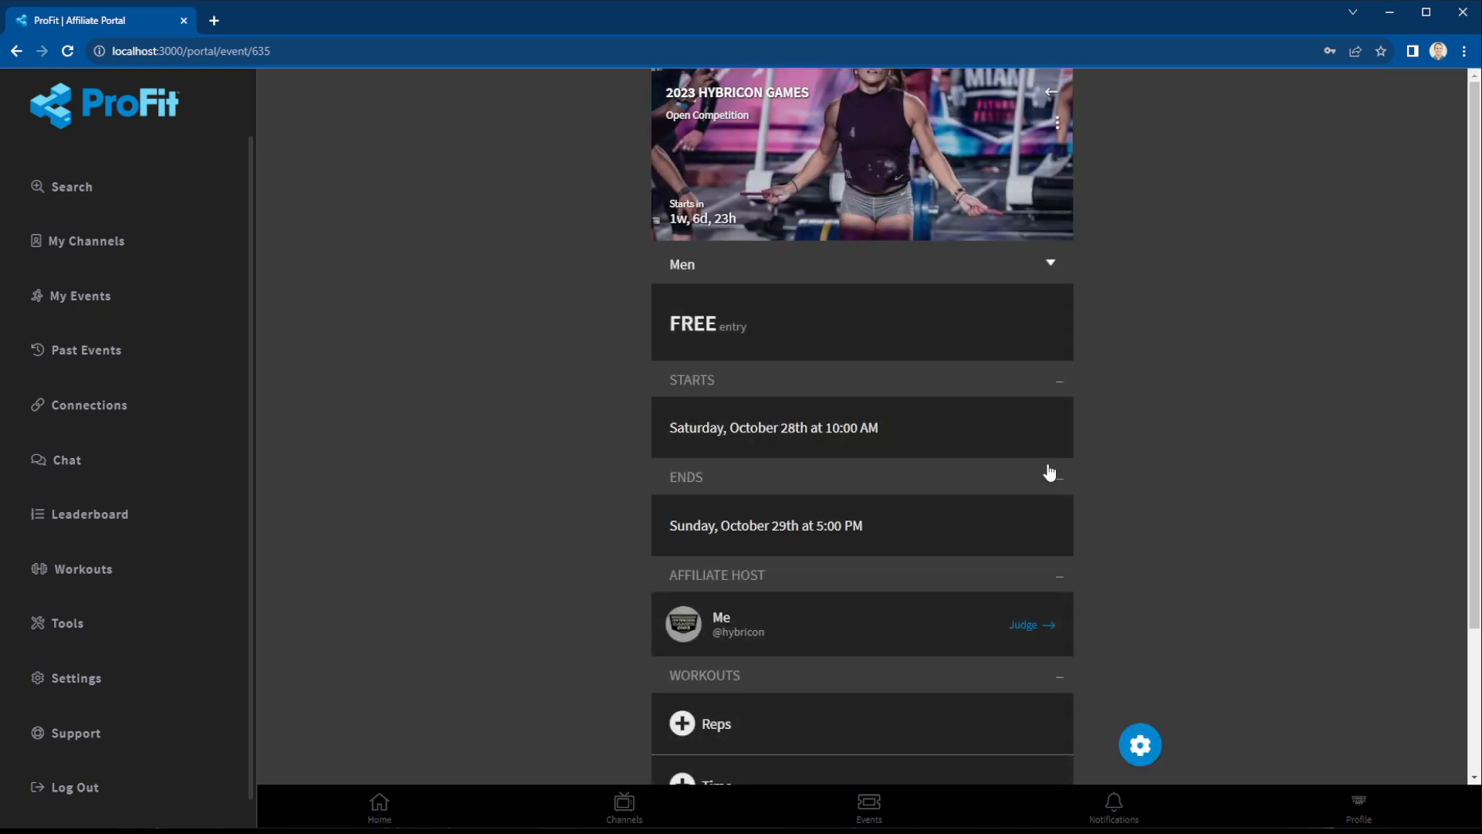
Review the Men judging leaderboard's Reps standings, close it, and bring up the event actions.
{"action": "left_click", "coordinate": [1037, 626]}
{"action": "left_click", "coordinate": [1215, 207]}
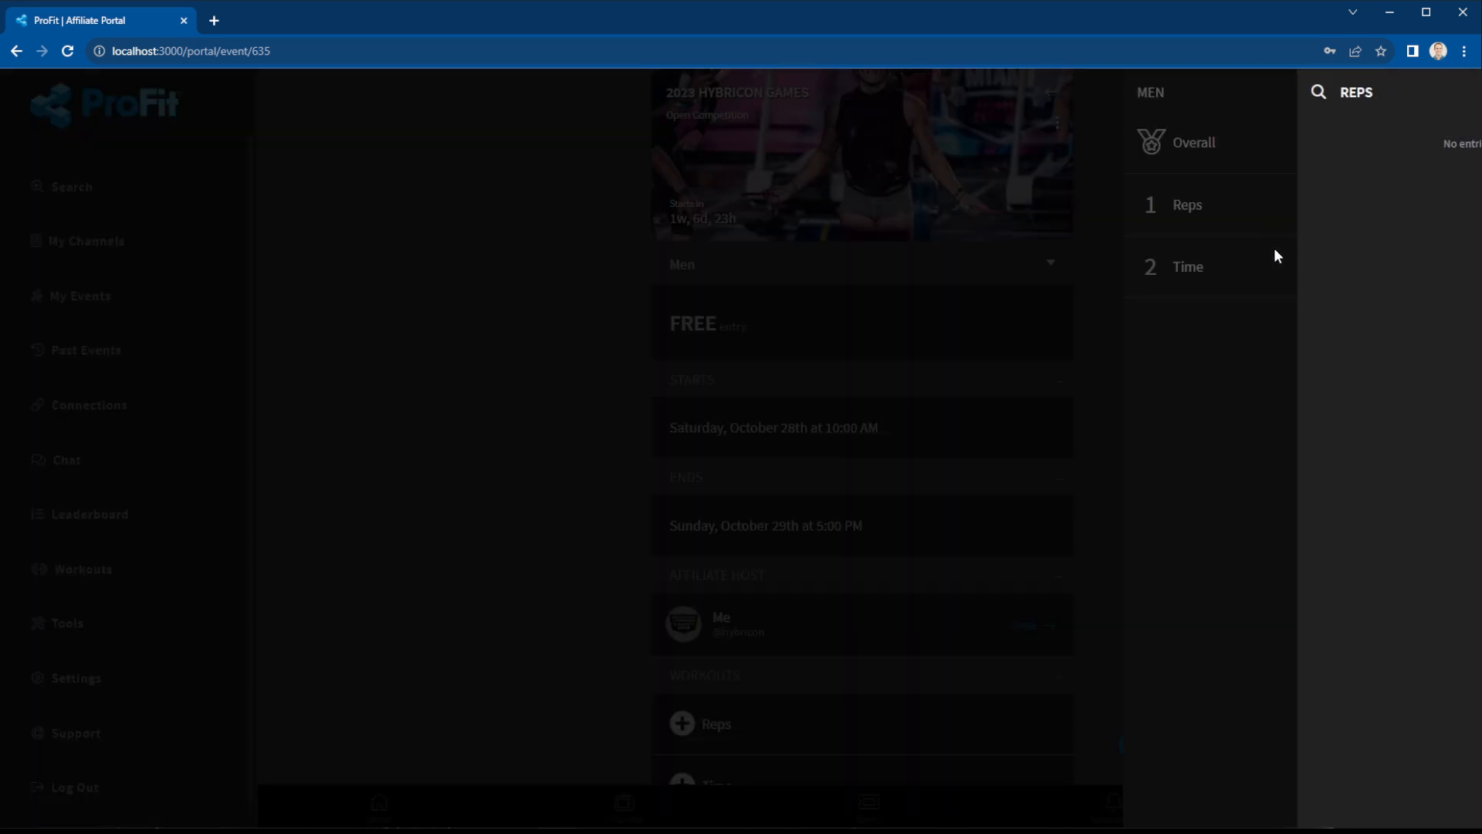
{"action": "left_click", "coordinate": [1410, 98]}
{"action": "left_click", "coordinate": [1218, 96]}
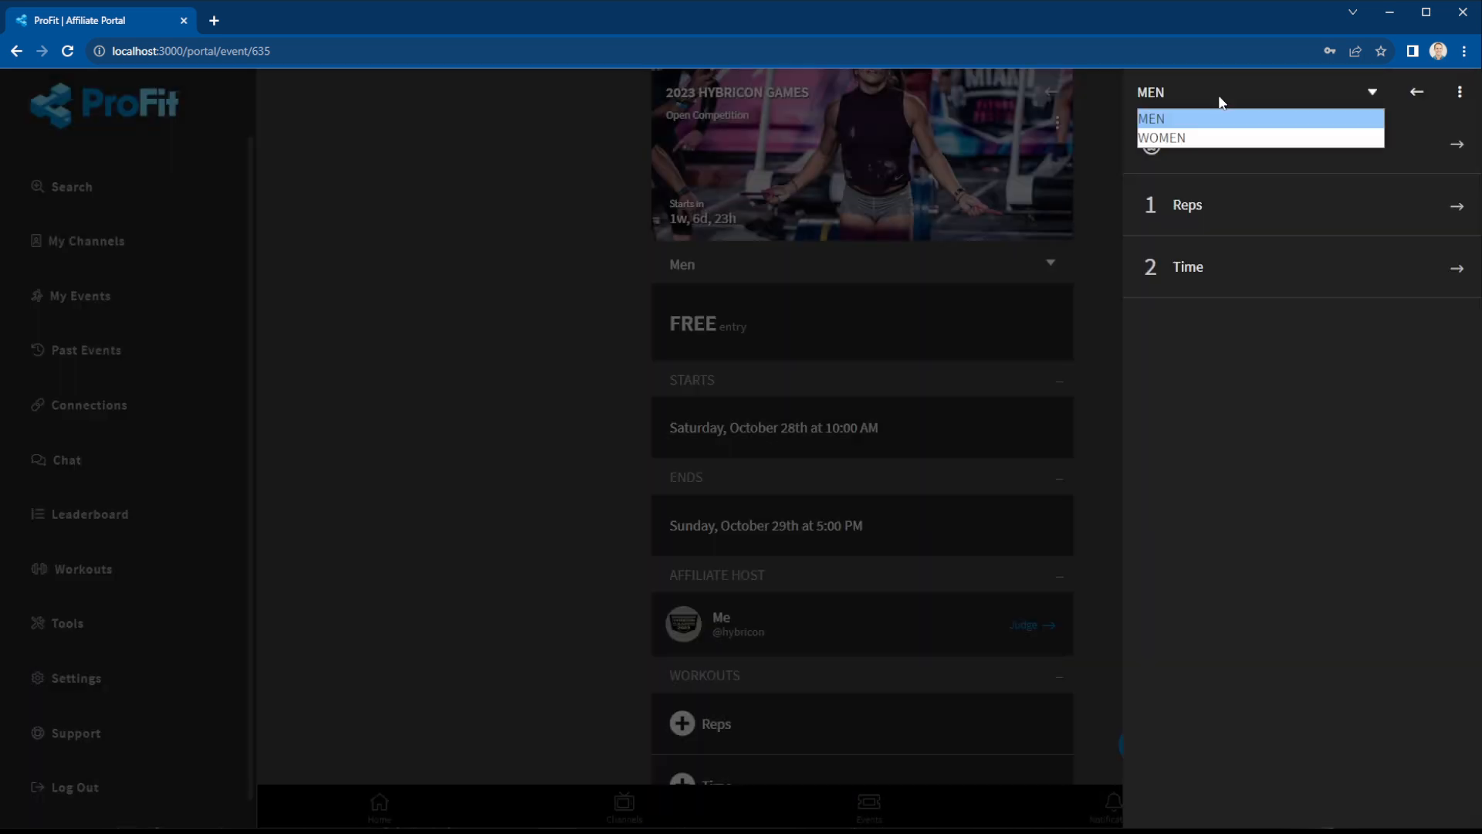
{"action": "left_click", "coordinate": [1212, 121]}
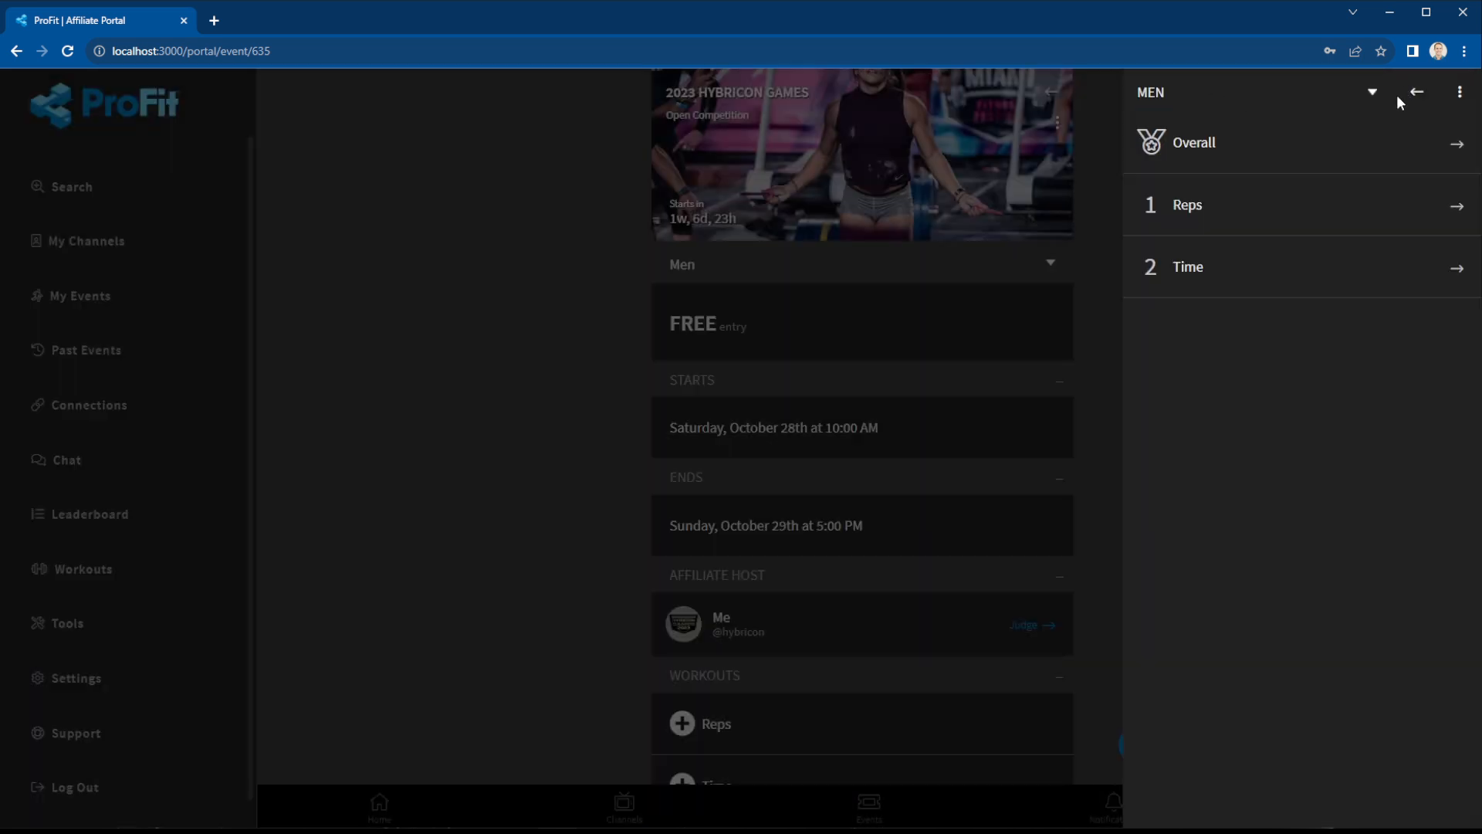
{"action": "left_click", "coordinate": [1416, 93]}
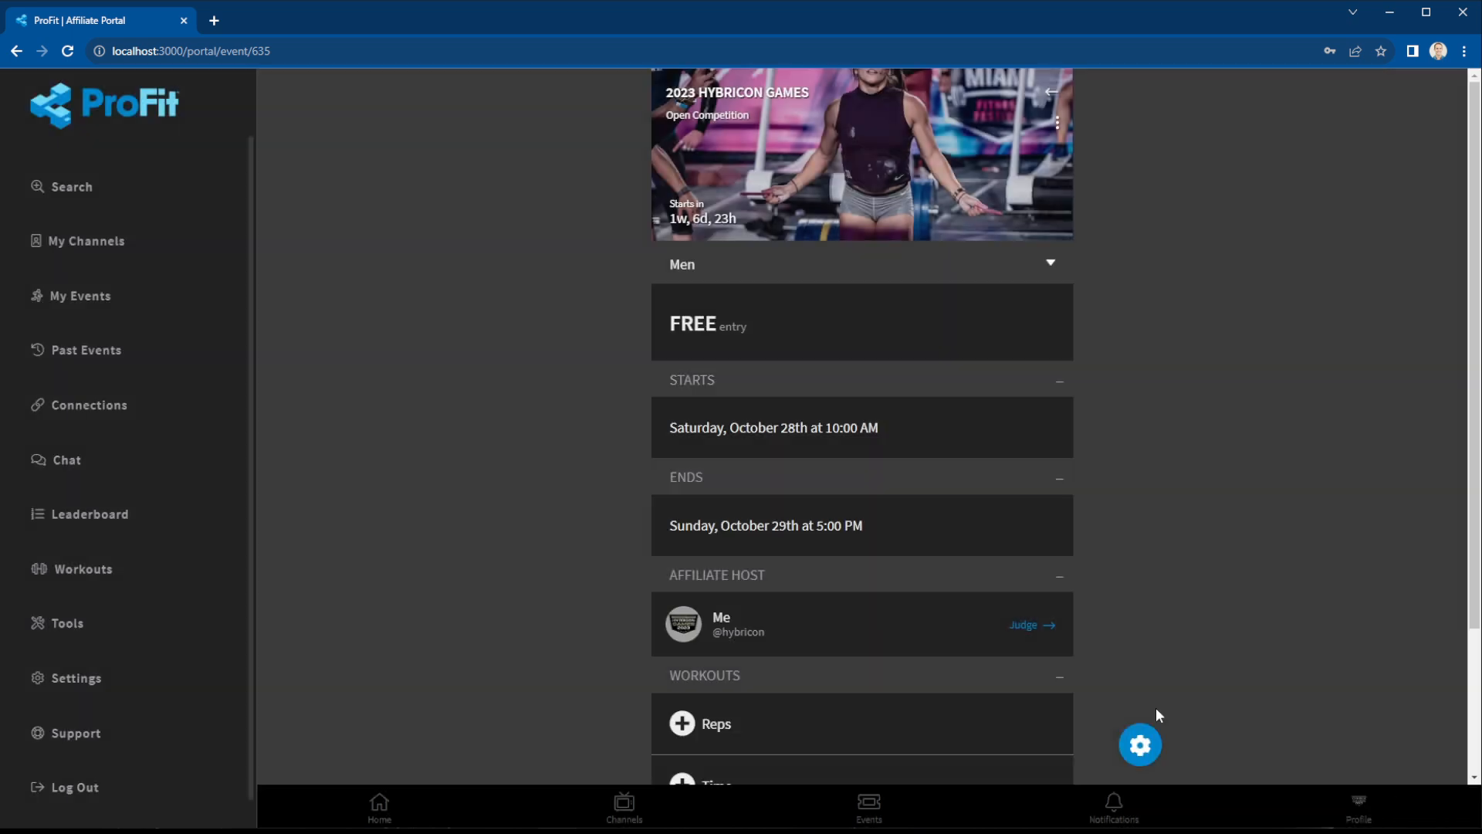
{"action": "left_click", "coordinate": [1141, 744]}
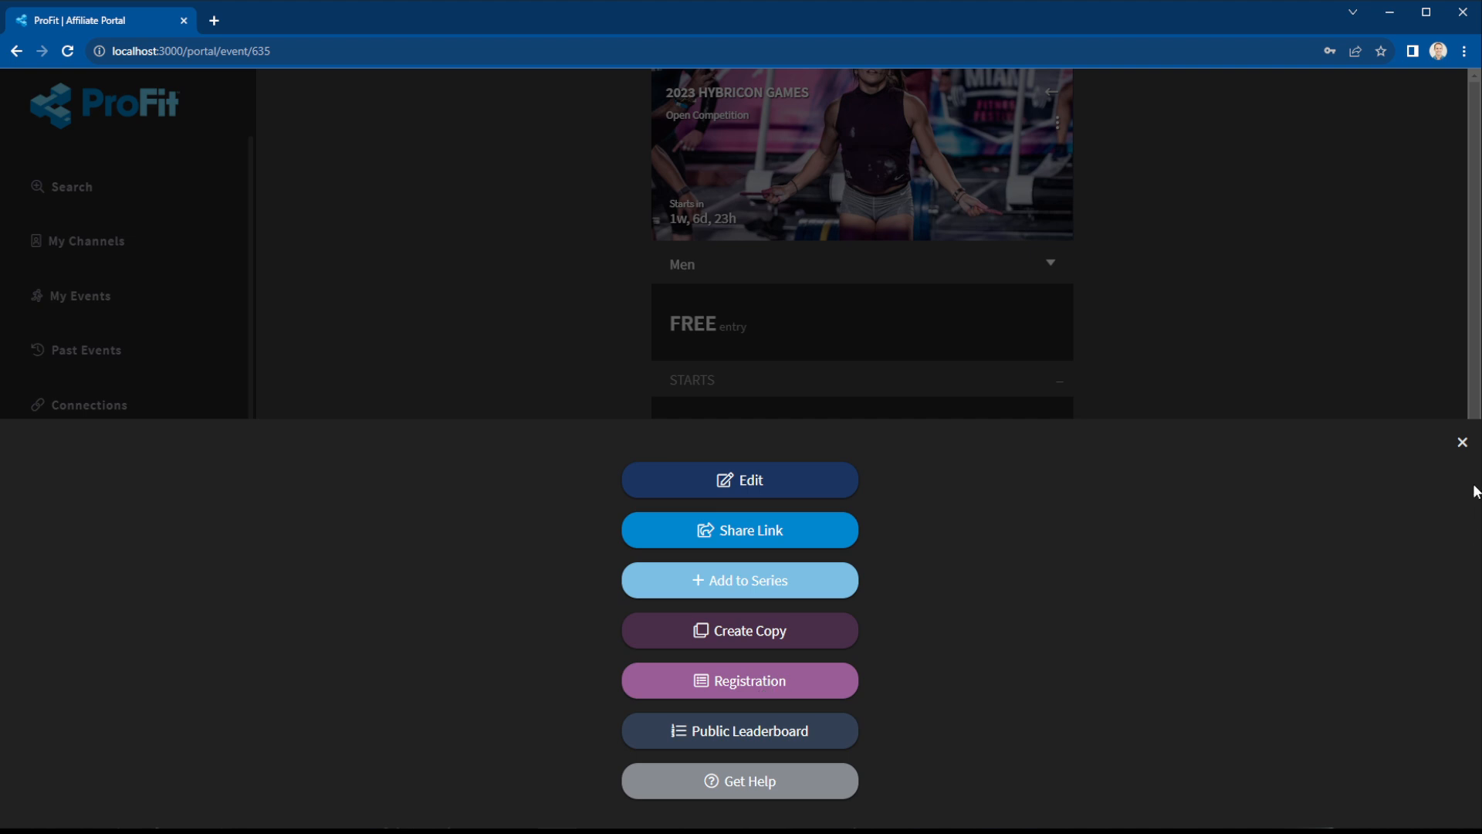
From the registration list, add a first male athlete to the Men division with first and last name.
{"action": "left_click", "coordinate": [1461, 441]}
{"action": "left_click", "coordinate": [1139, 746]}
{"action": "left_click", "coordinate": [726, 685]}
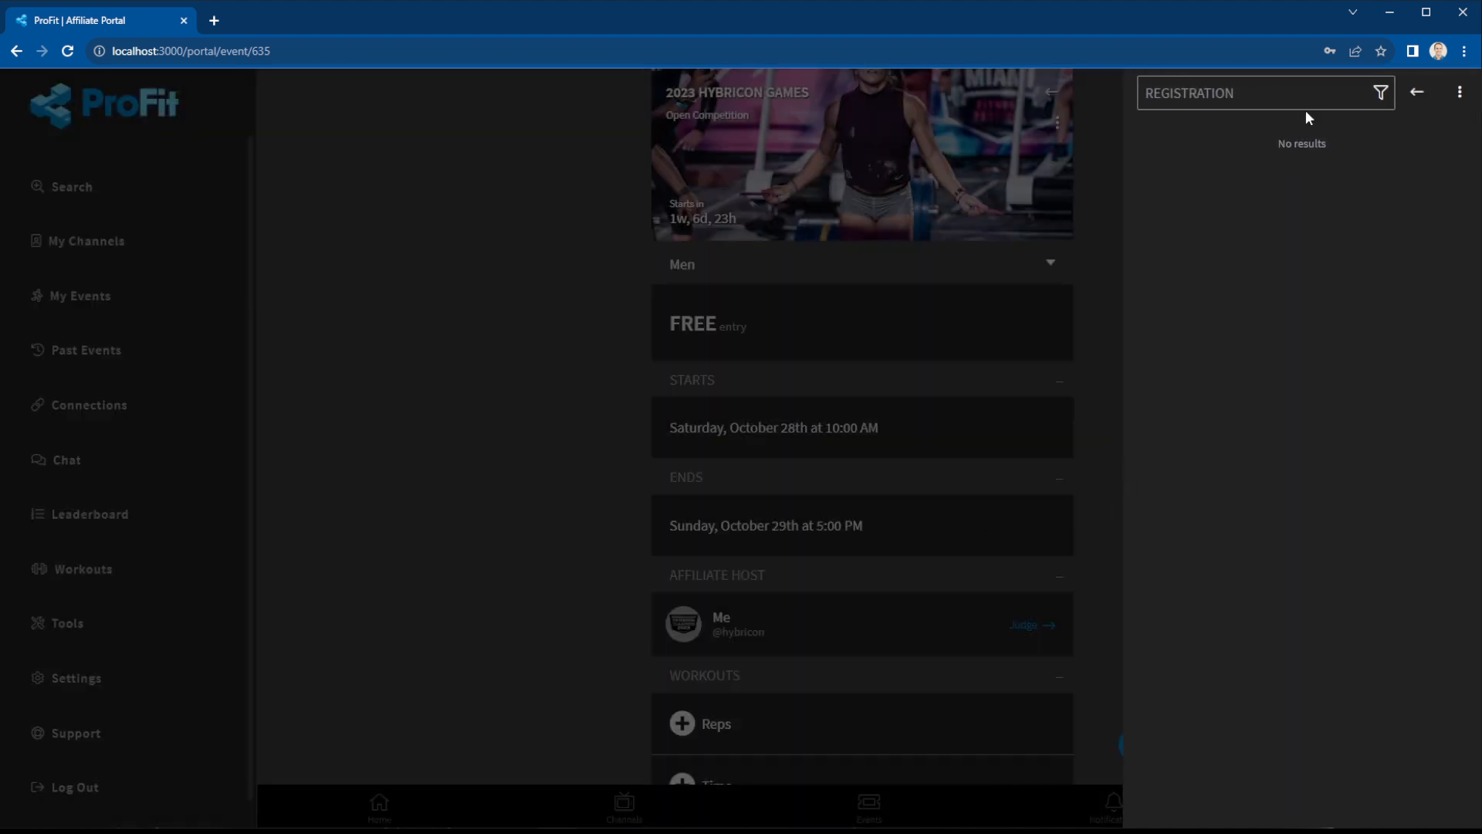
{"action": "left_click", "coordinate": [1459, 99]}
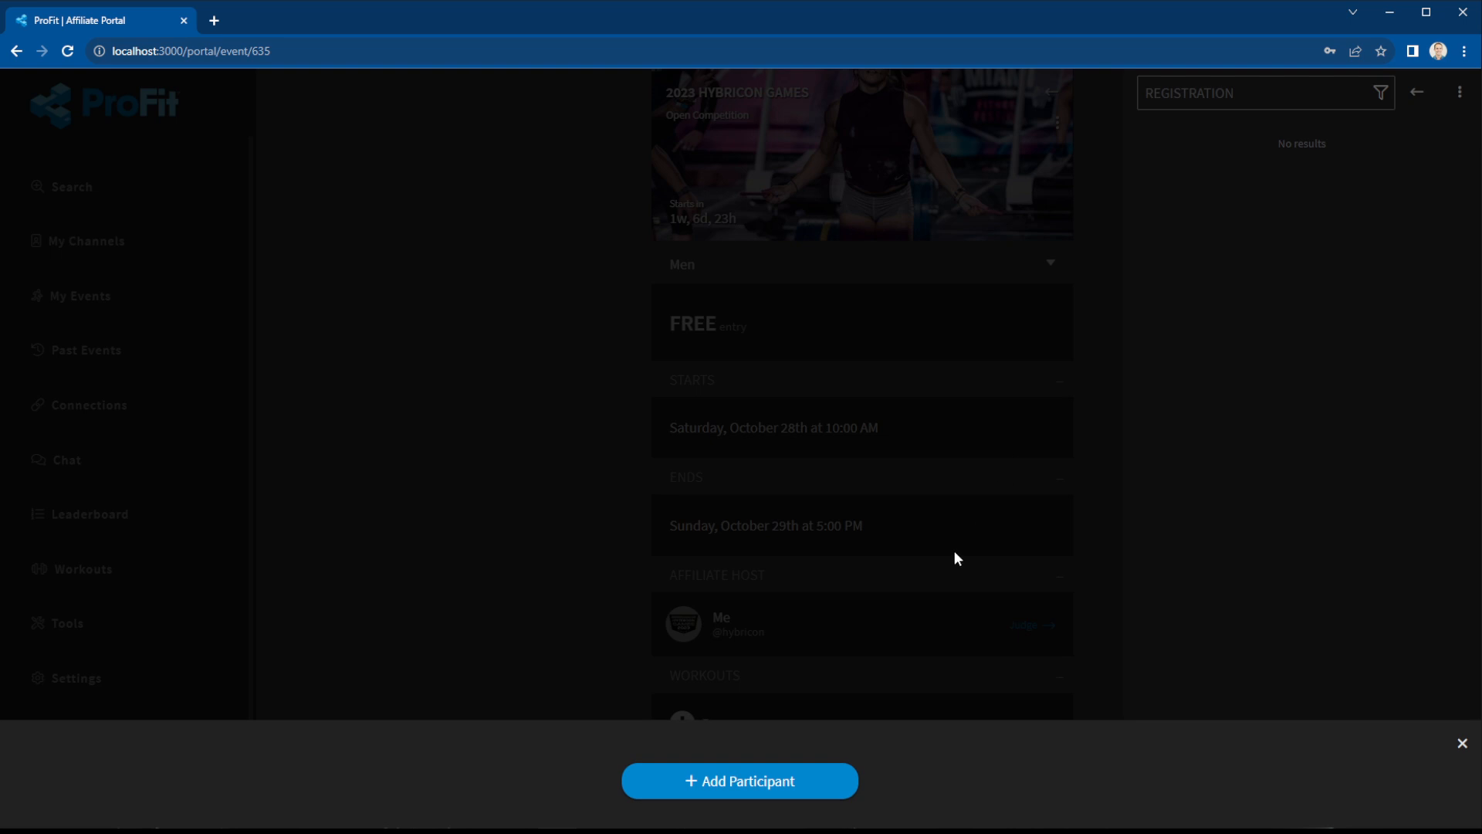
{"action": "left_click", "coordinate": [772, 780]}
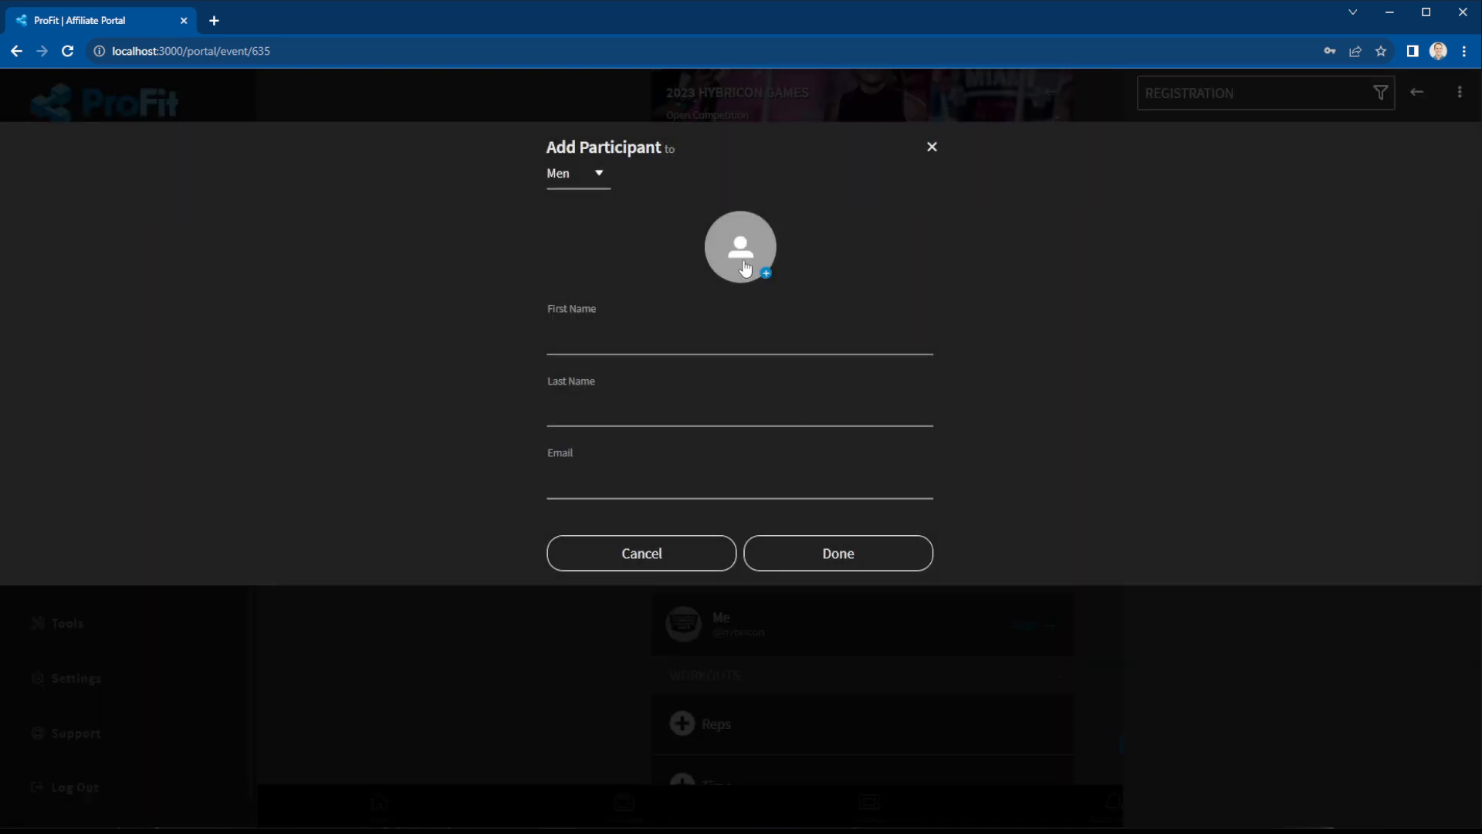
{"action": "left_click", "coordinate": [581, 179]}
{"action": "left_click", "coordinate": [582, 177]}
{"action": "left_click", "coordinate": [683, 345]}
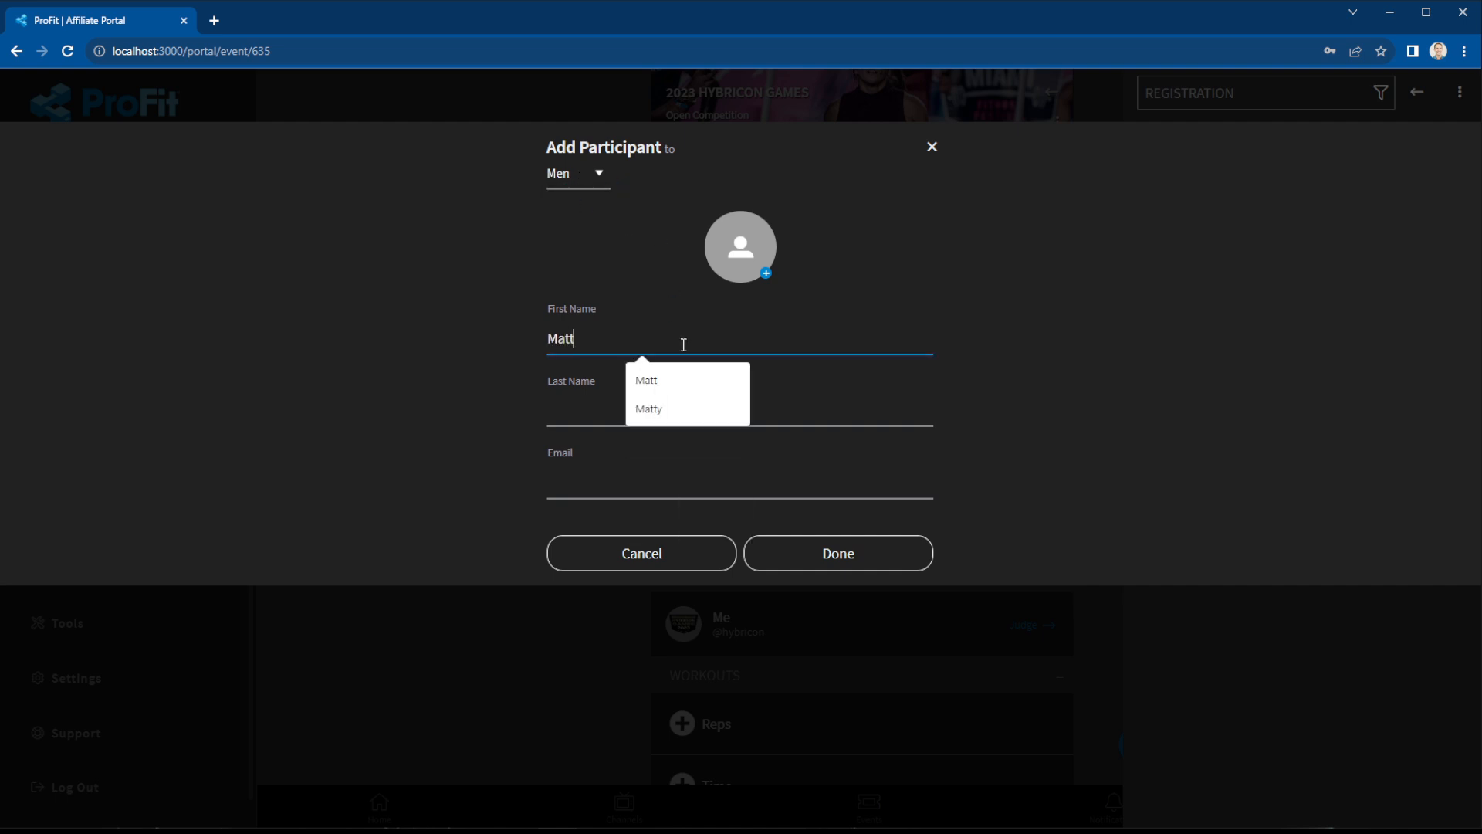
{"action": "key", "text": "Tab"}
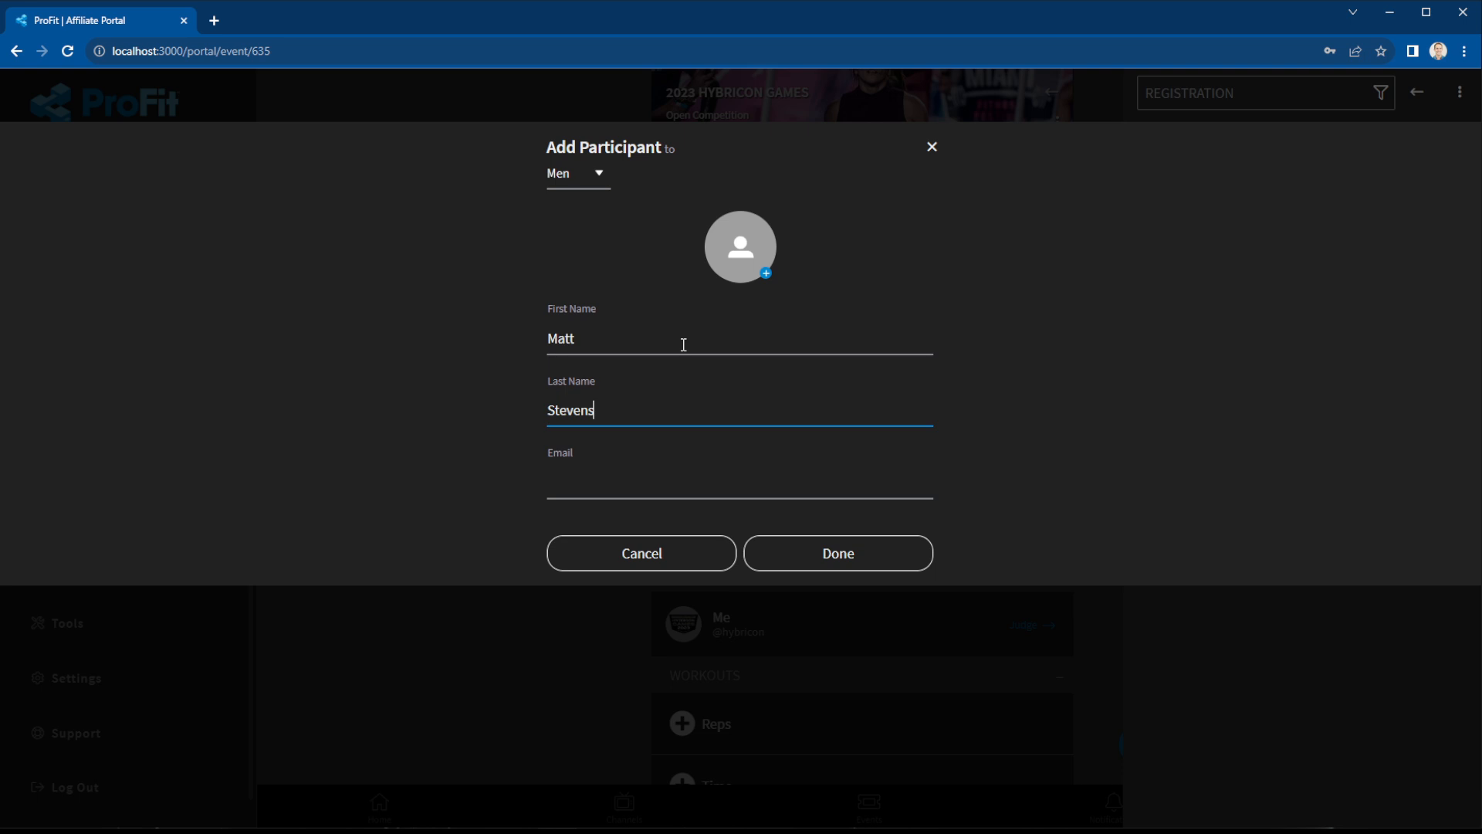
{"action": "left_click", "coordinate": [852, 554]}
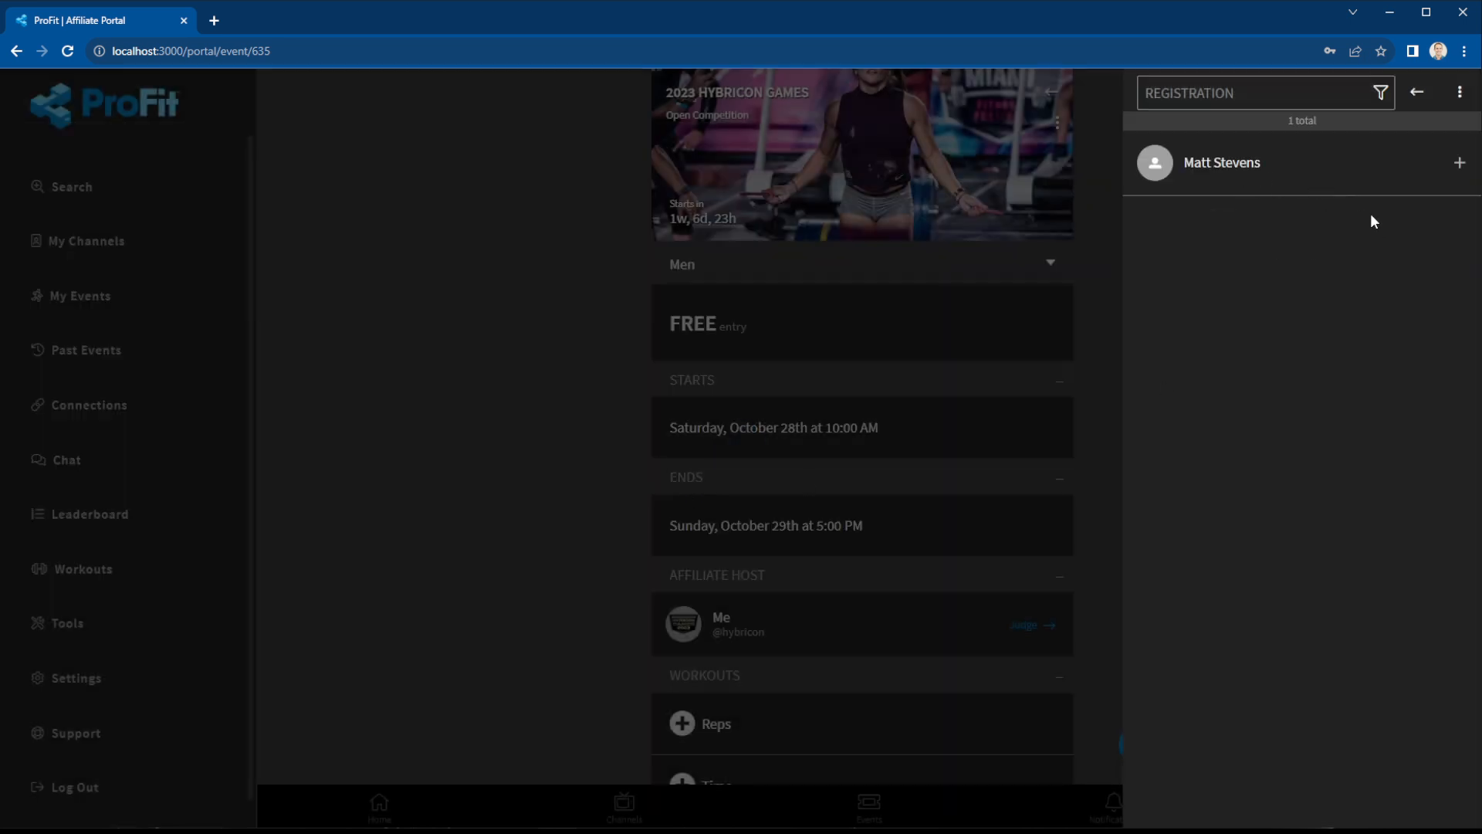
Add a second male athlete to the Men division with first and last name.
{"action": "left_click", "coordinate": [1460, 93]}
{"action": "left_click", "coordinate": [787, 767]}
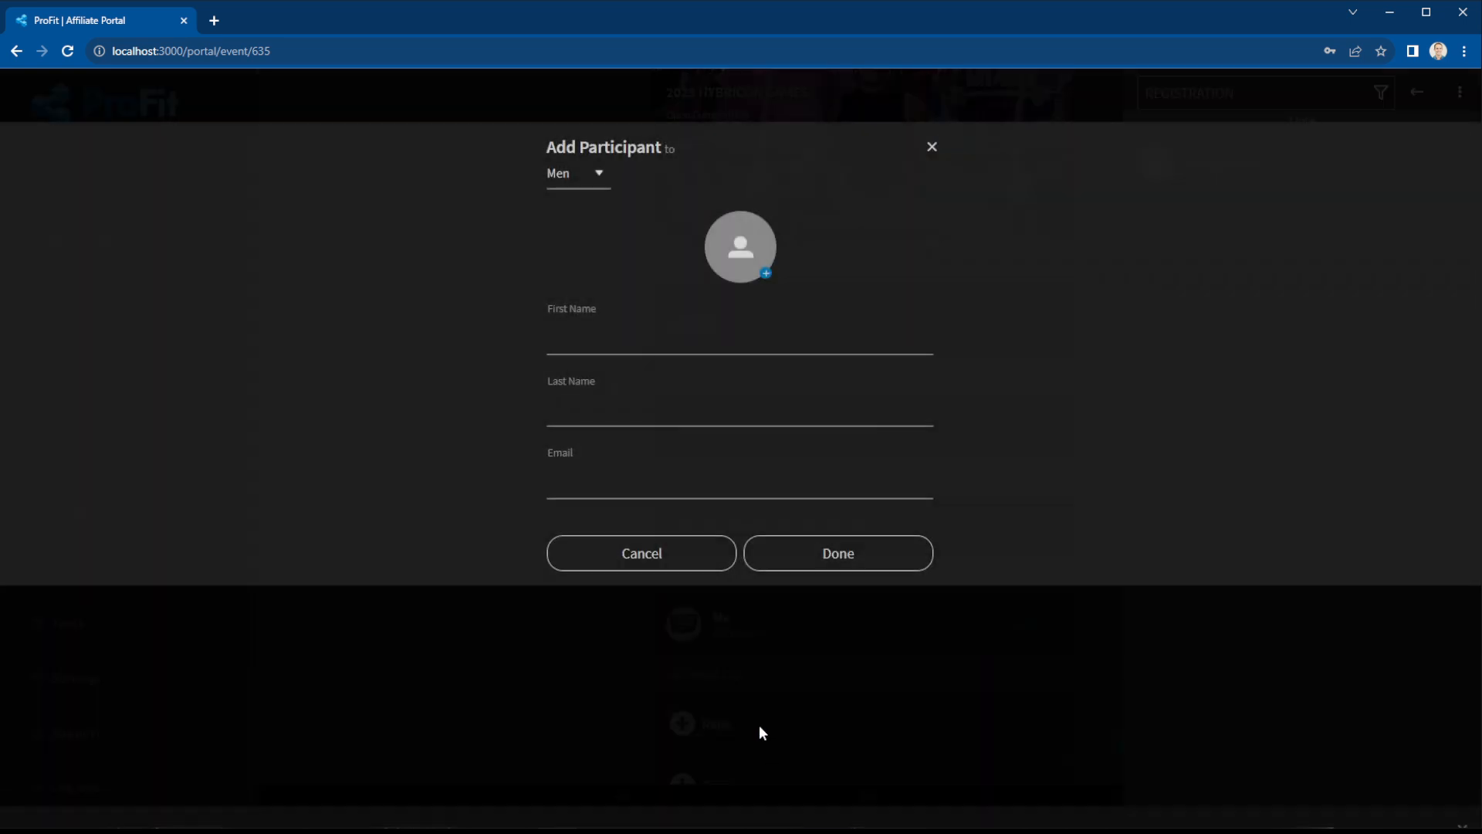
{"action": "left_click", "coordinate": [607, 484]}
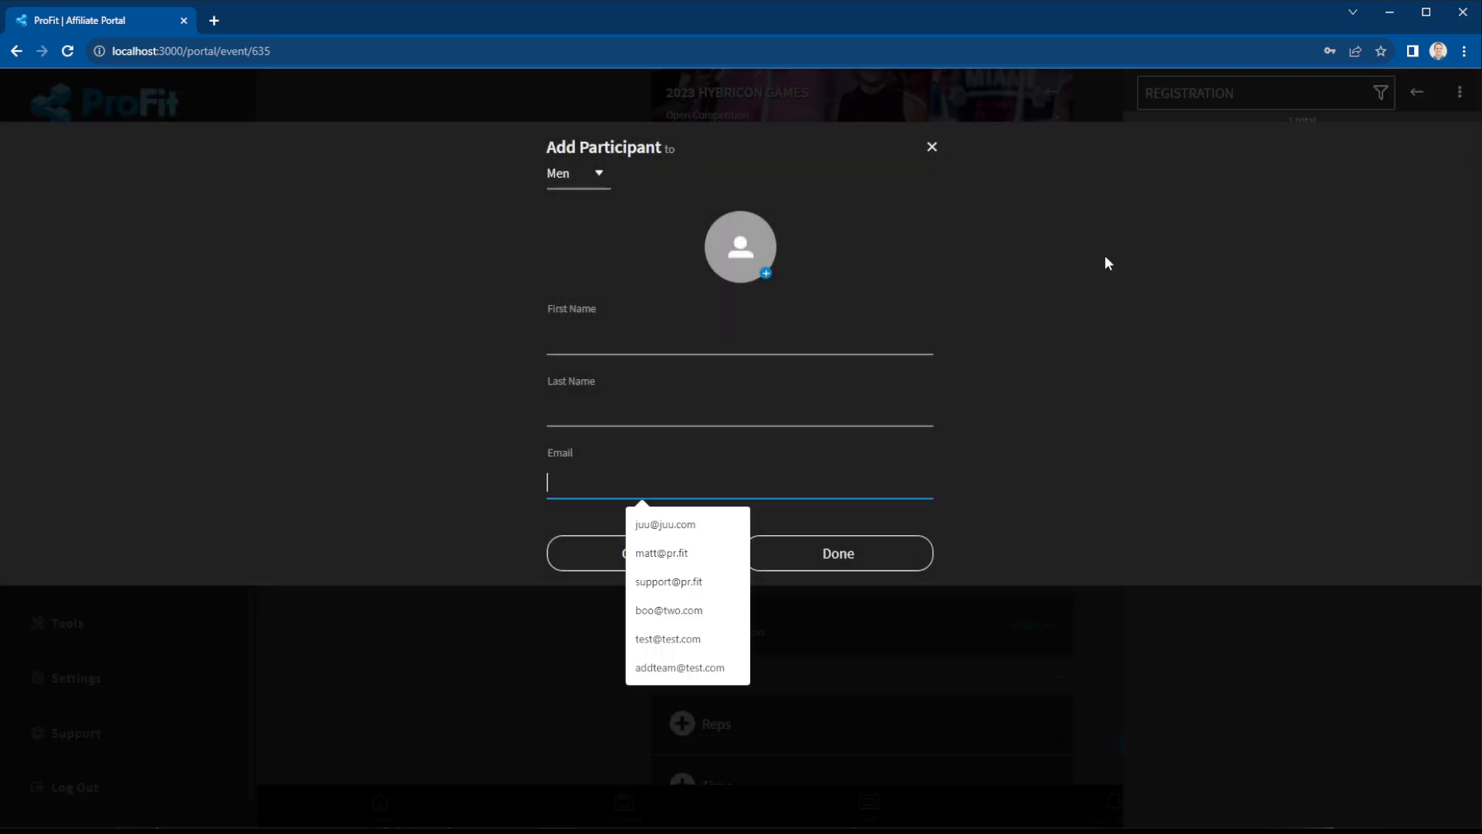
{"action": "left_click", "coordinate": [701, 334]}
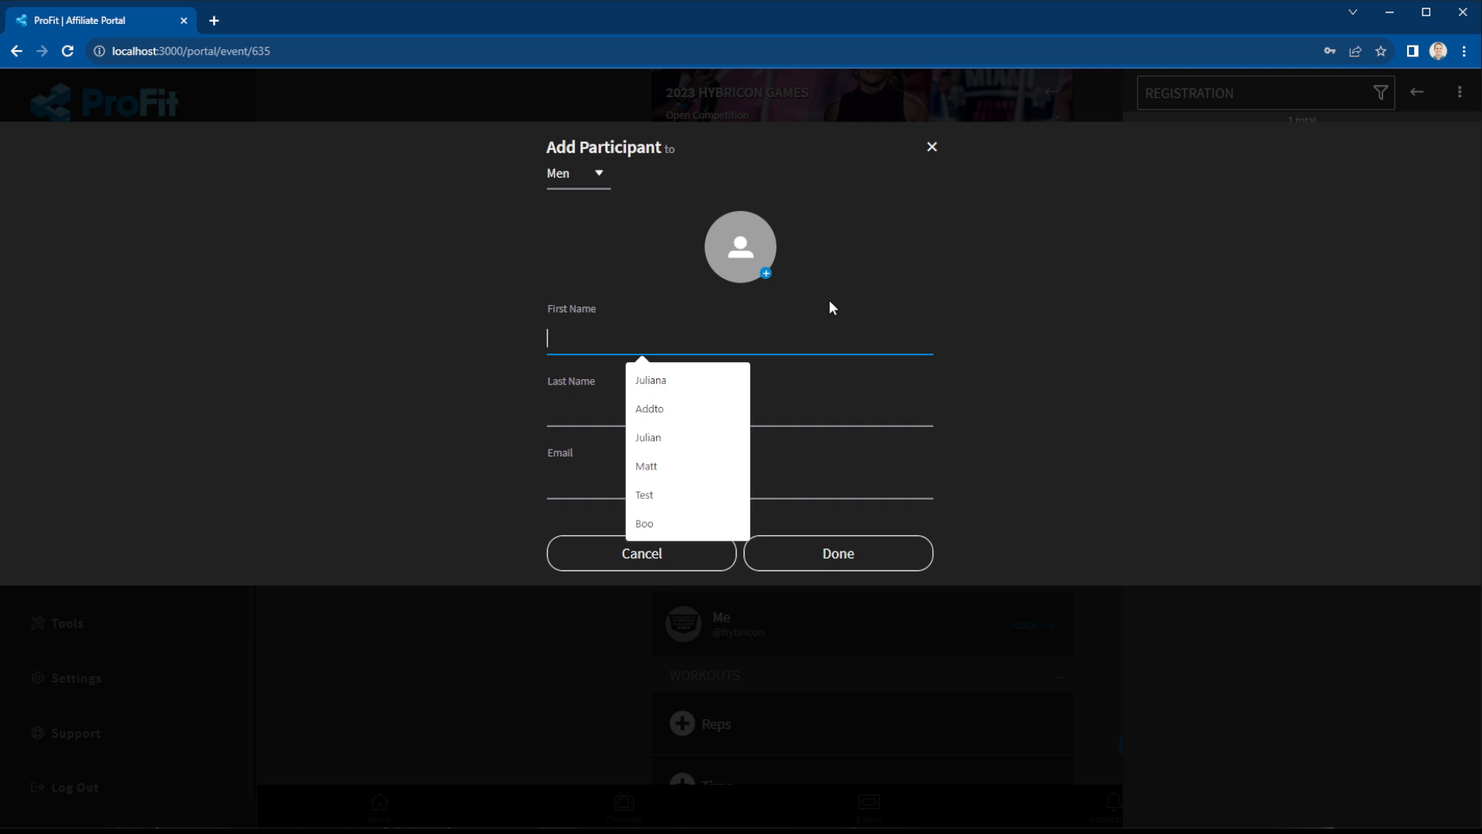
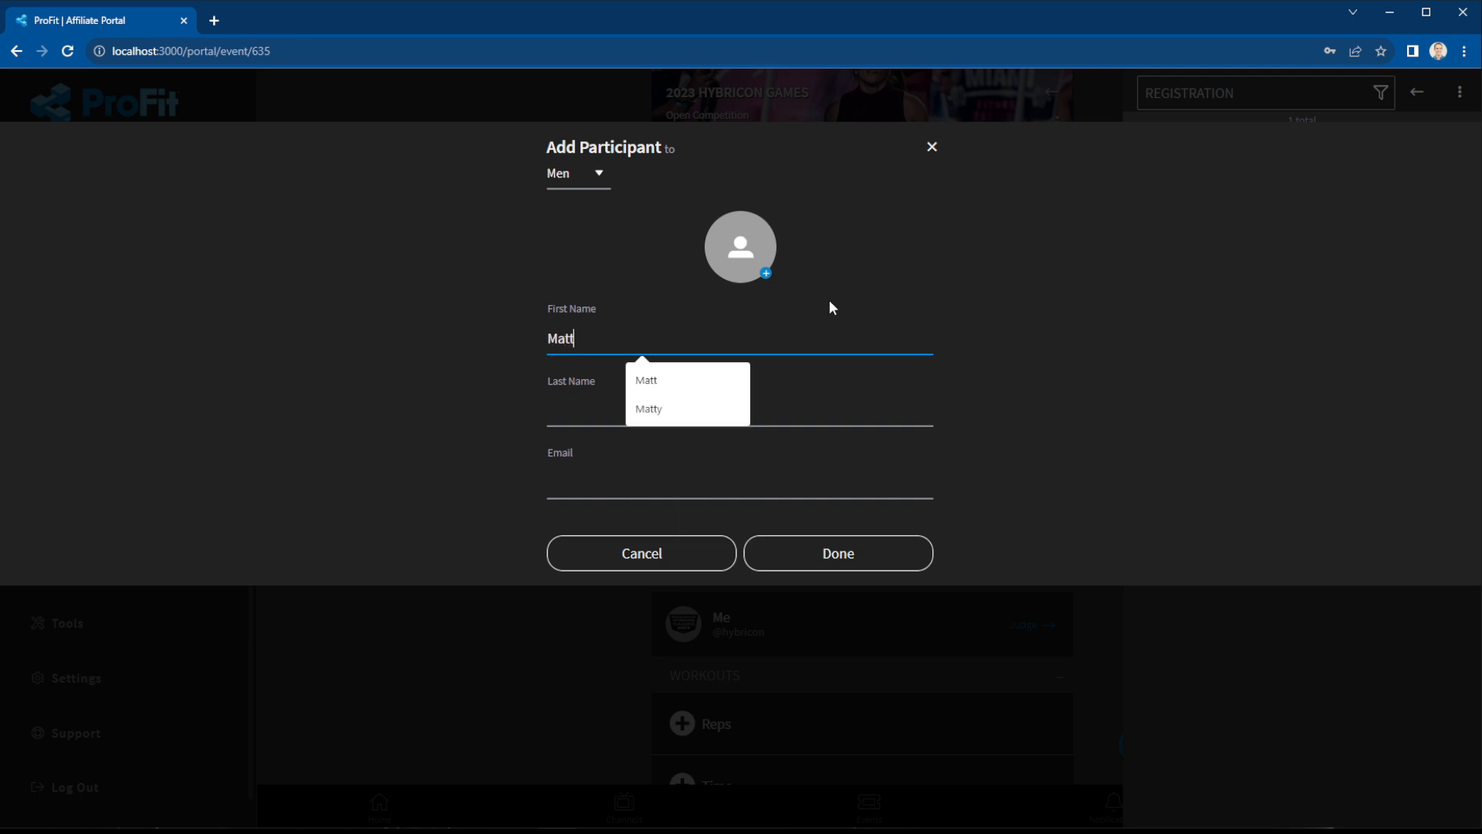
{"action": "key", "text": "Tab"}
{"action": "left_click", "coordinate": [874, 560]}
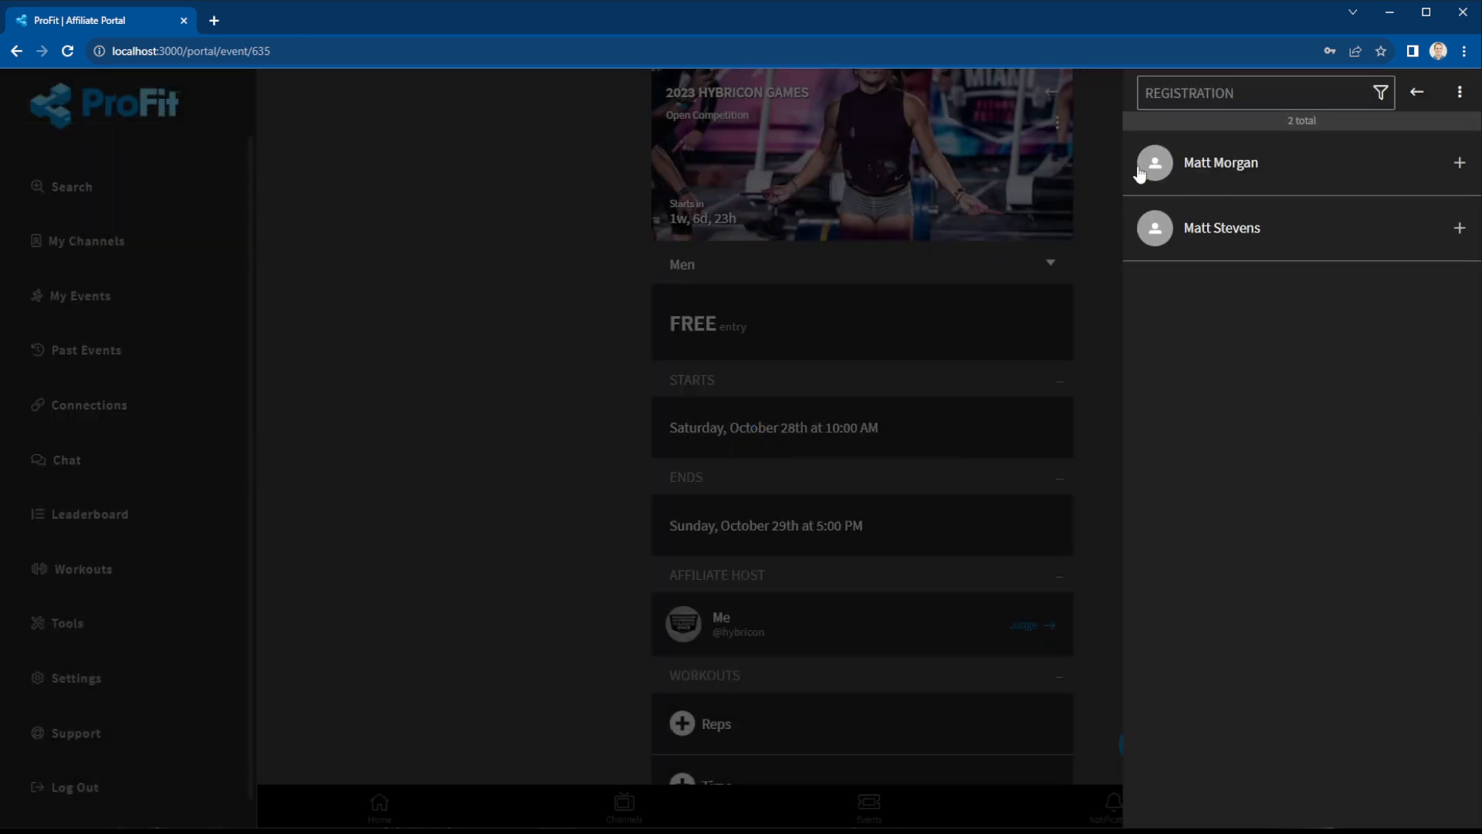
Filter the registration list to show only the Women division.
{"action": "left_click", "coordinate": [1460, 93]}
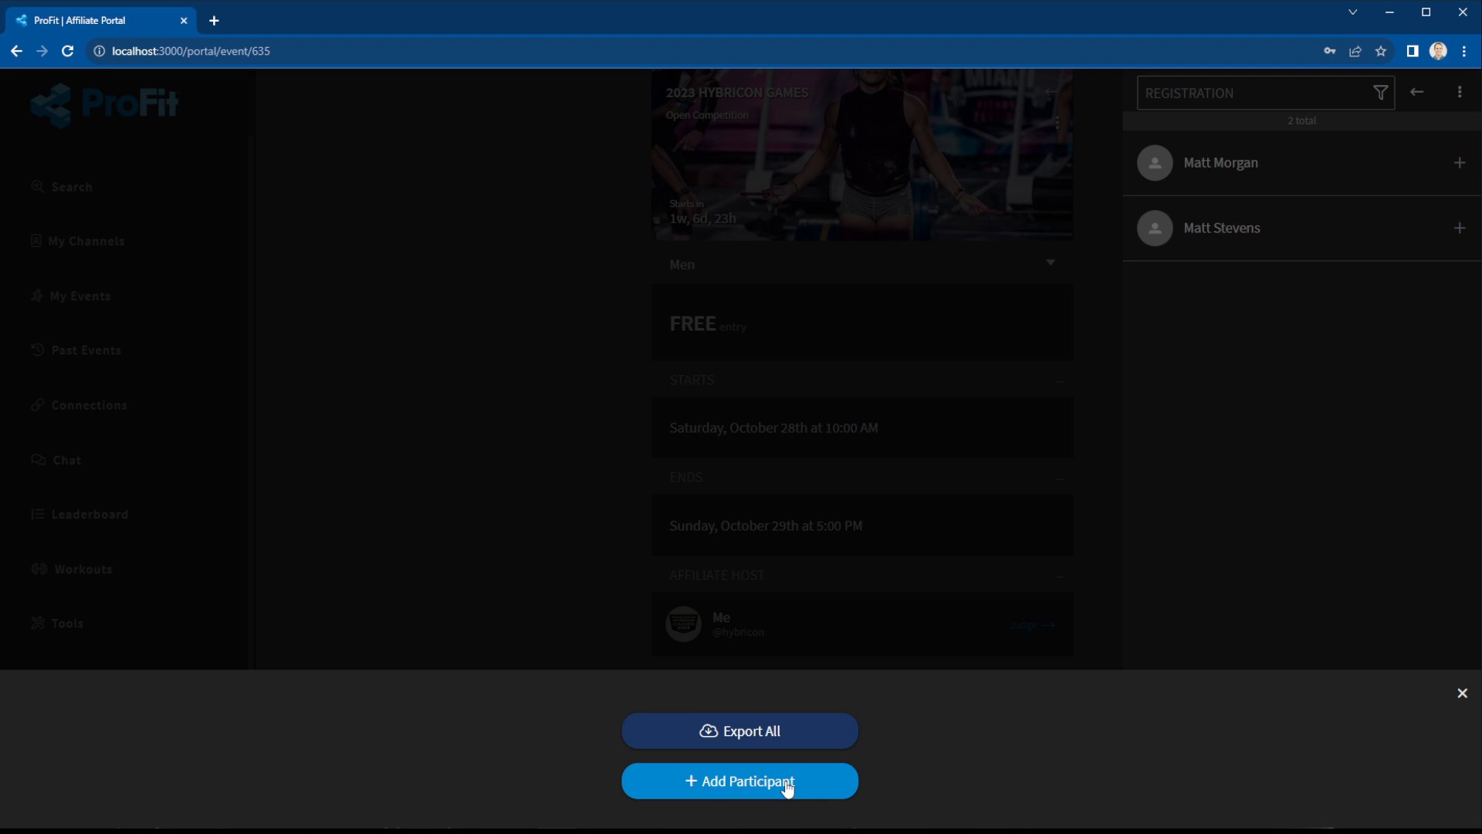
{"action": "left_click", "coordinate": [1463, 692]}
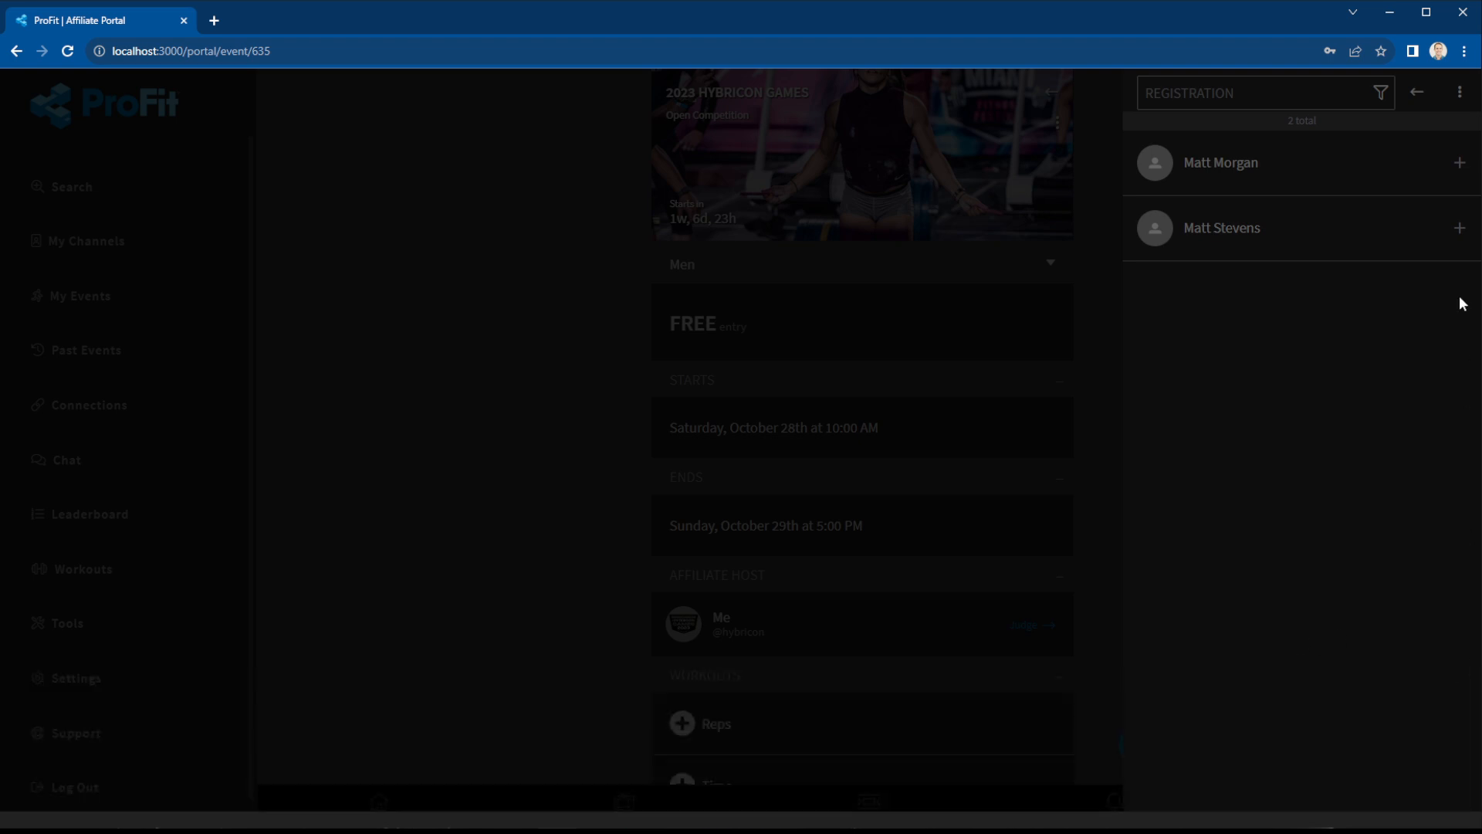
{"action": "left_click", "coordinate": [1381, 94]}
{"action": "left_click", "coordinate": [701, 300]}
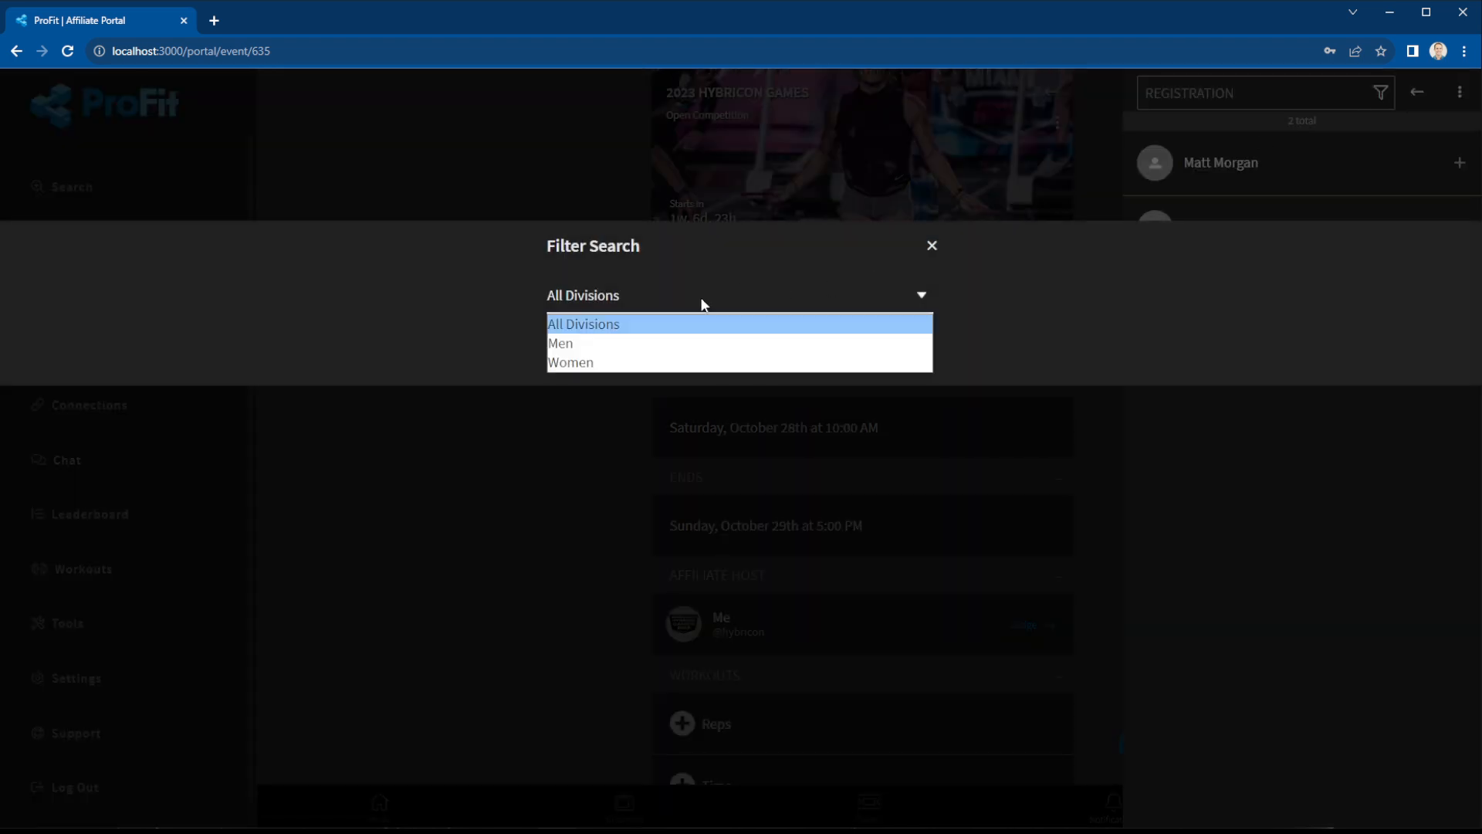
{"action": "left_click", "coordinate": [619, 365]}
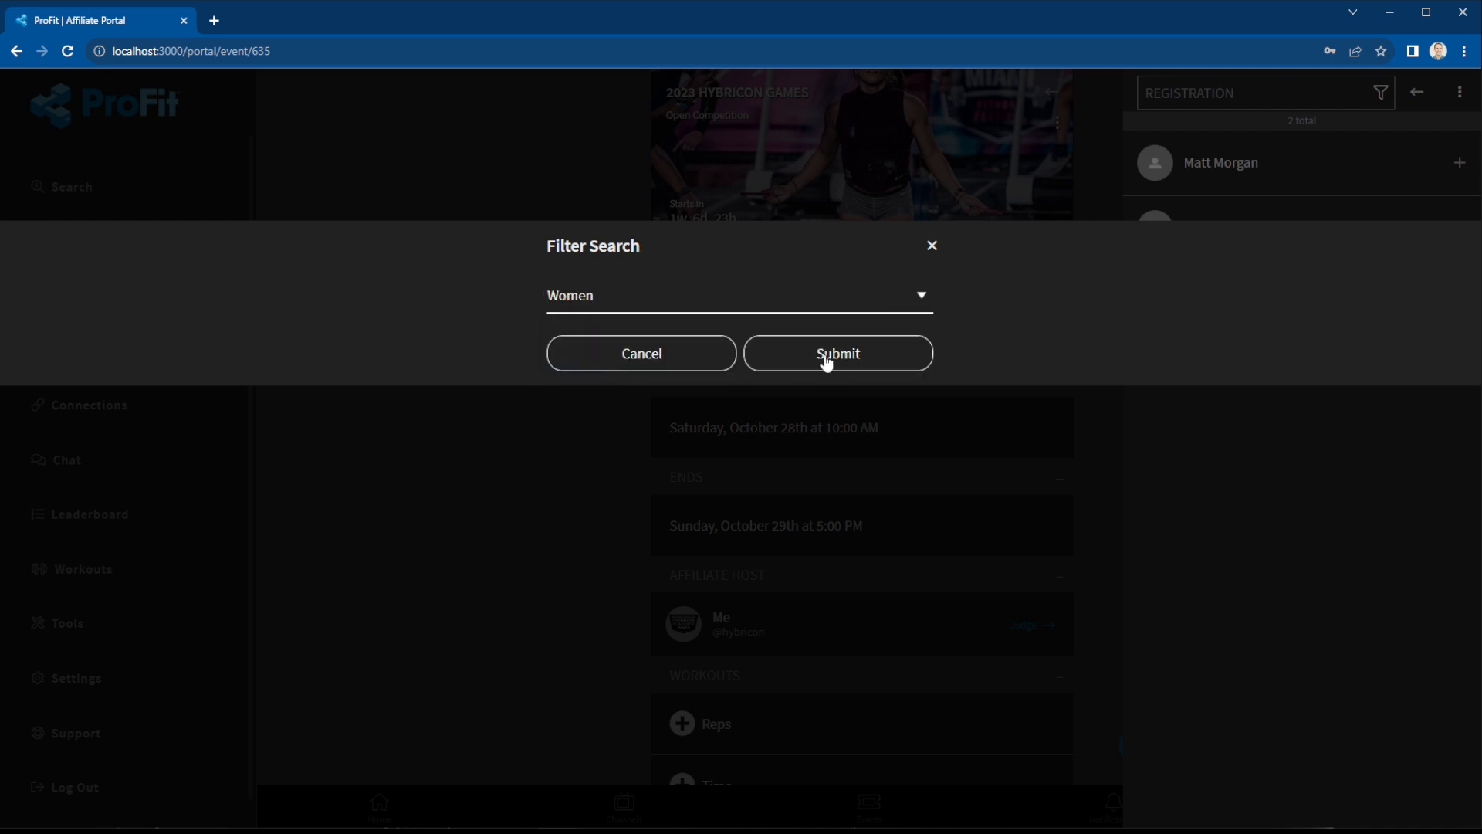
{"action": "left_click", "coordinate": [824, 359]}
Add a female athlete to the Women division with first and last name.
{"action": "left_click", "coordinate": [1460, 93]}
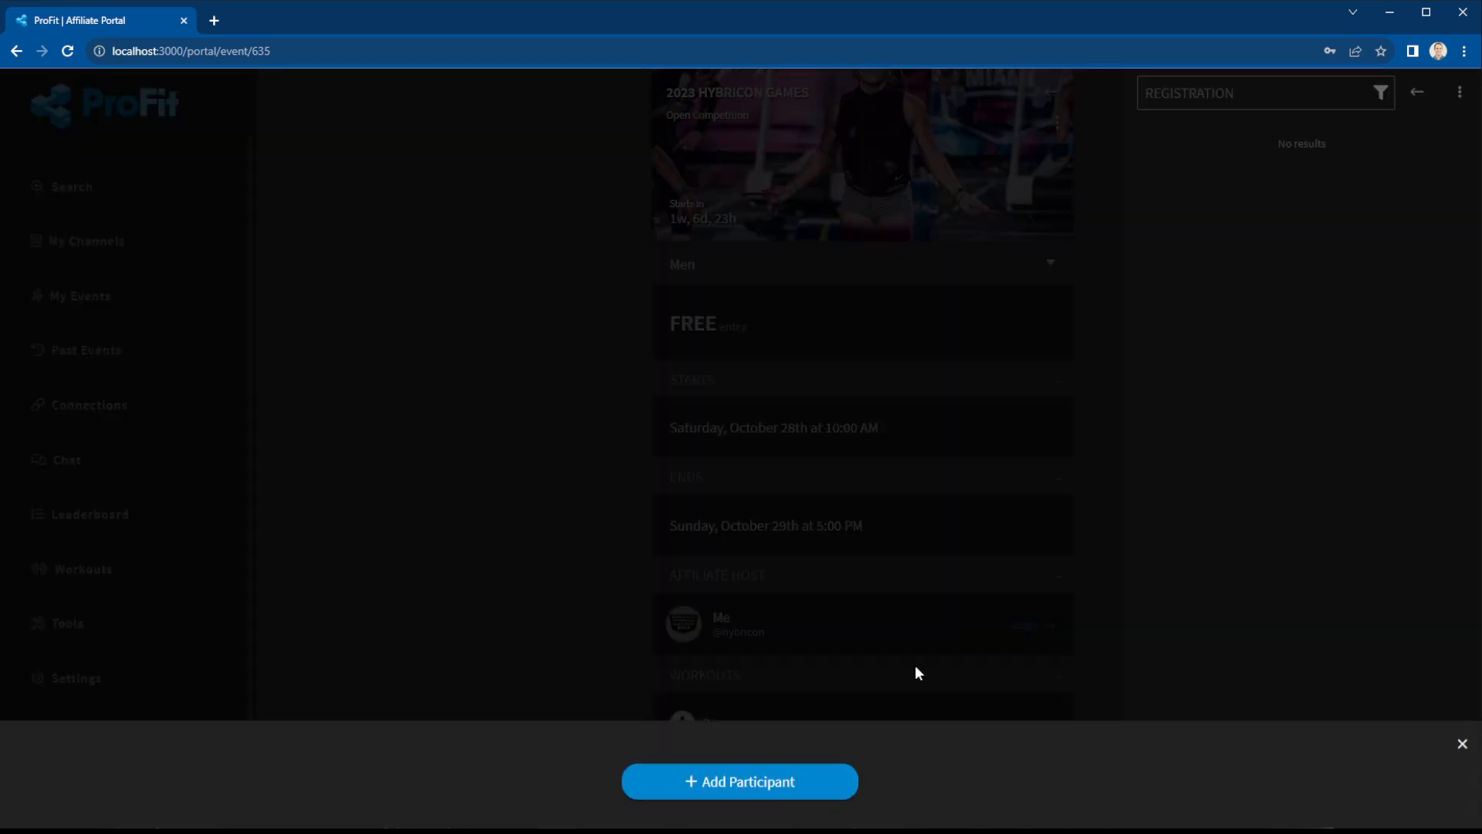
{"action": "left_click", "coordinate": [757, 787]}
{"action": "left_click", "coordinate": [568, 178]}
{"action": "left_click", "coordinate": [586, 216]}
{"action": "left_click", "coordinate": [659, 334]}
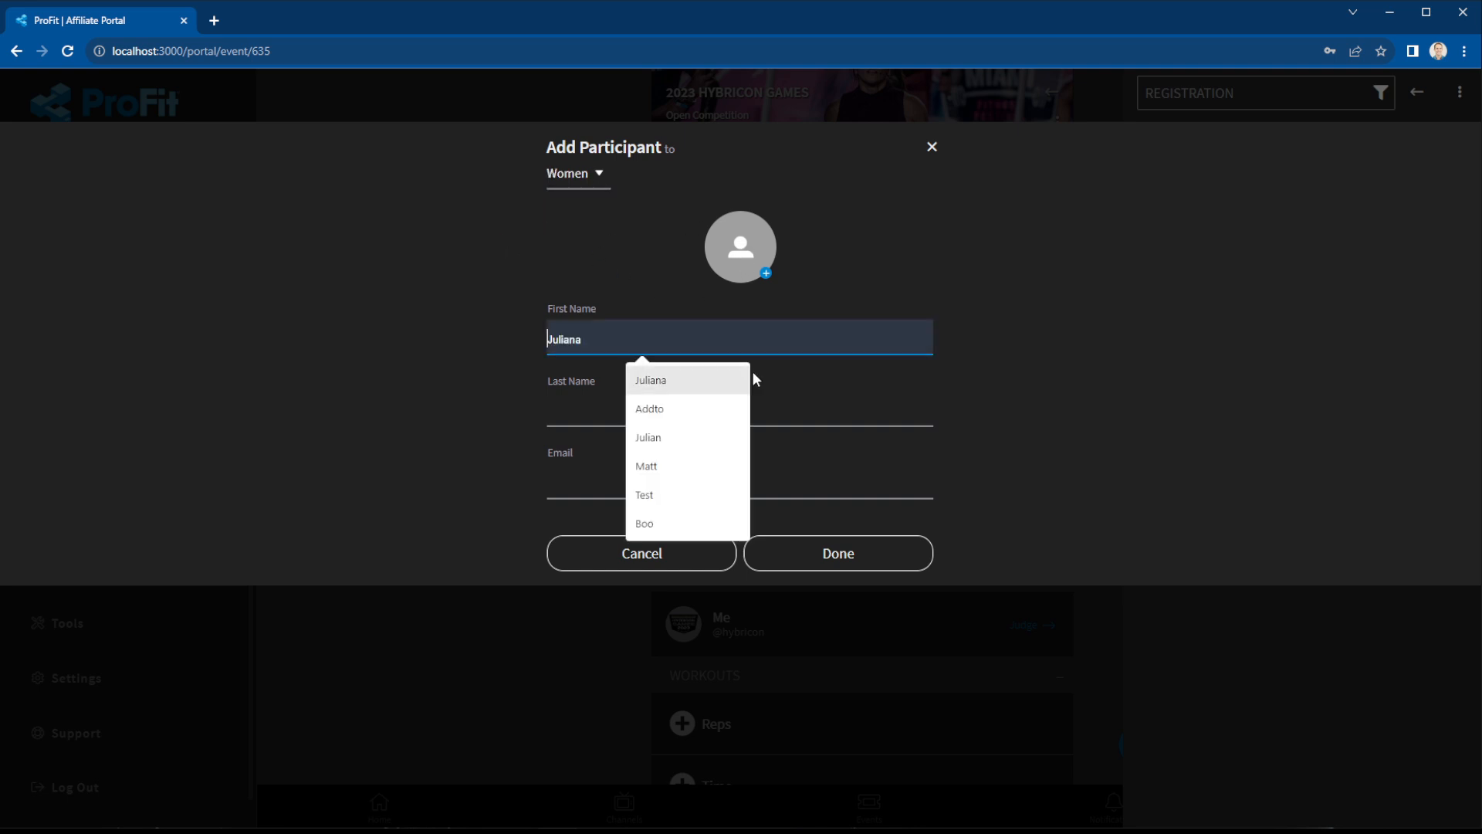
{"action": "key", "text": "Tab"}
{"action": "left_click", "coordinate": [854, 558]}
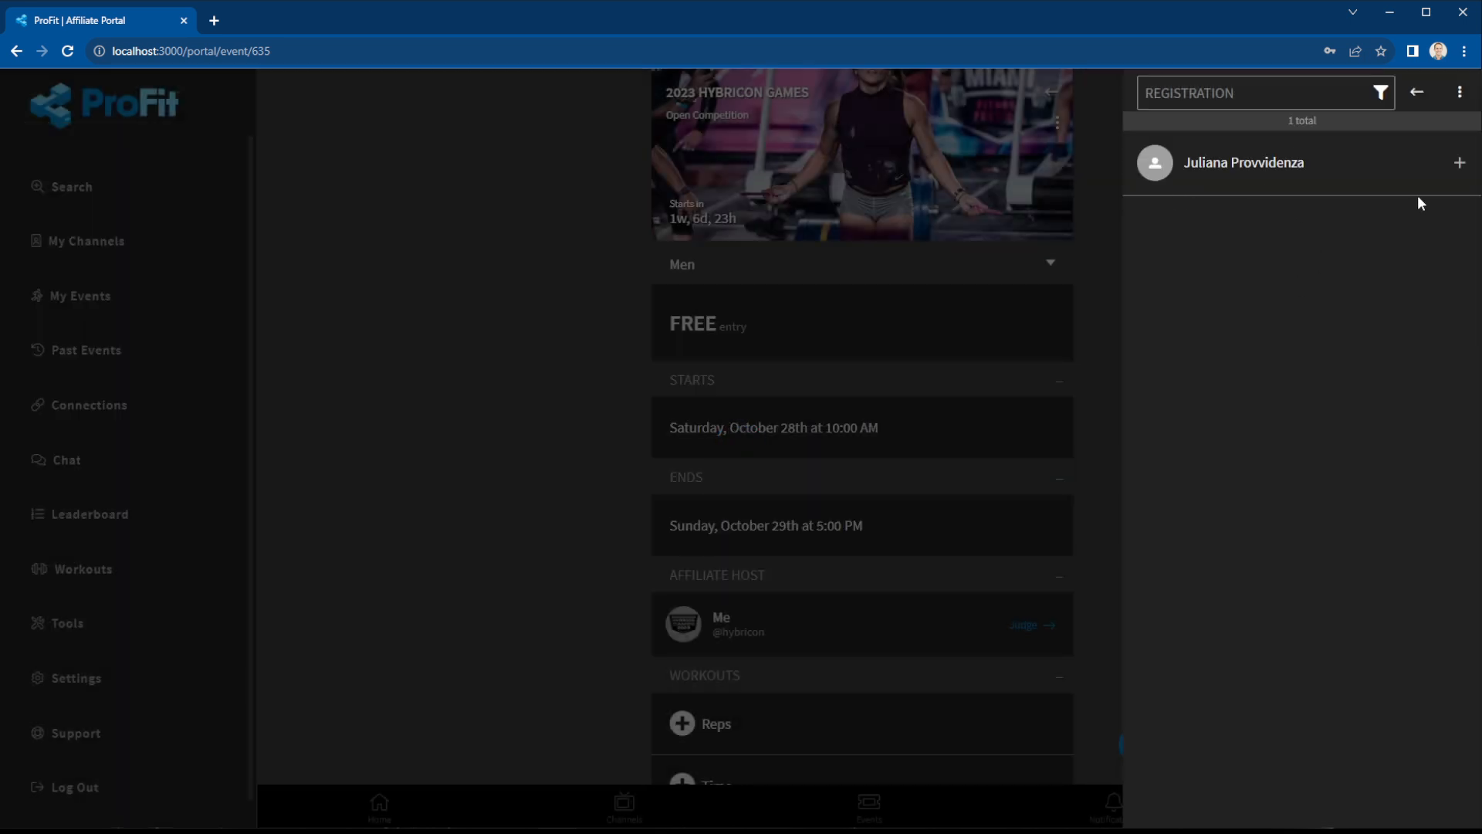
Add a second female athlete with first and last name.
{"action": "left_click", "coordinate": [1461, 94]}
{"action": "left_click", "coordinate": [762, 780]}
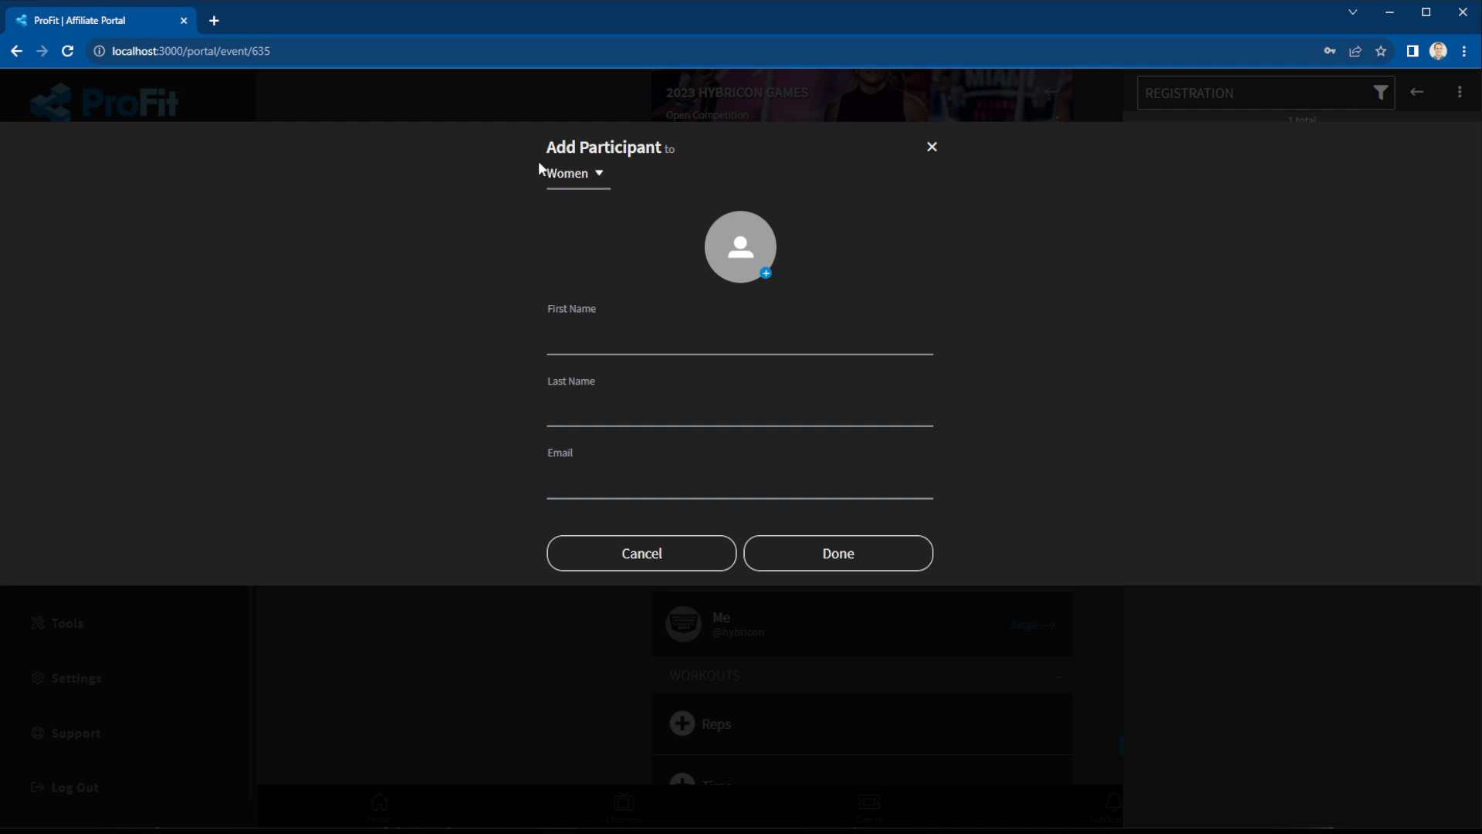
{"action": "left_click", "coordinate": [642, 328]}
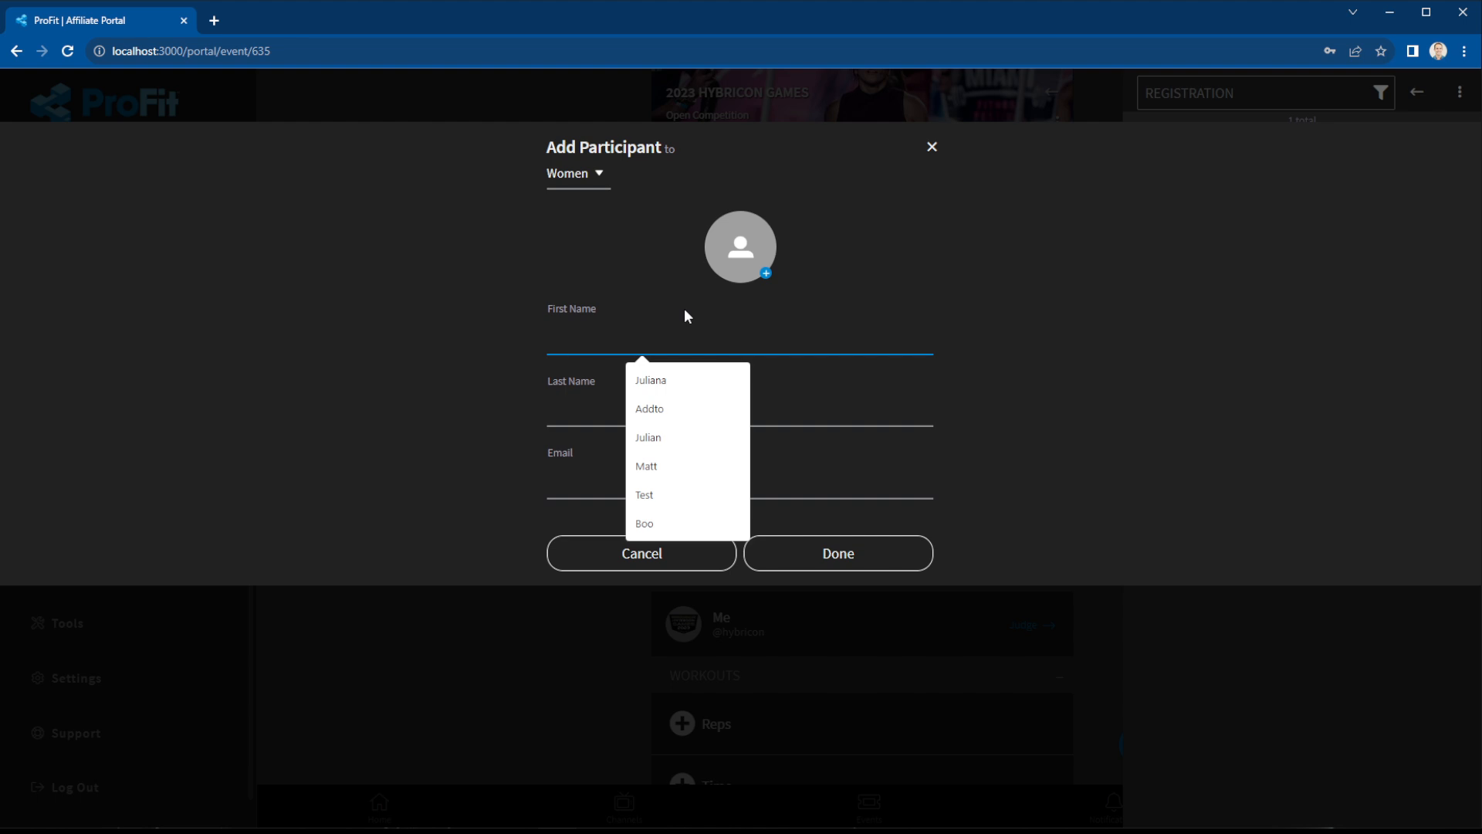
{"action": "type", "text": "Jane"}
{"action": "key", "text": "Tab"}
{"action": "type", "text": "Doe"}
{"action": "left_click", "coordinate": [817, 570]}
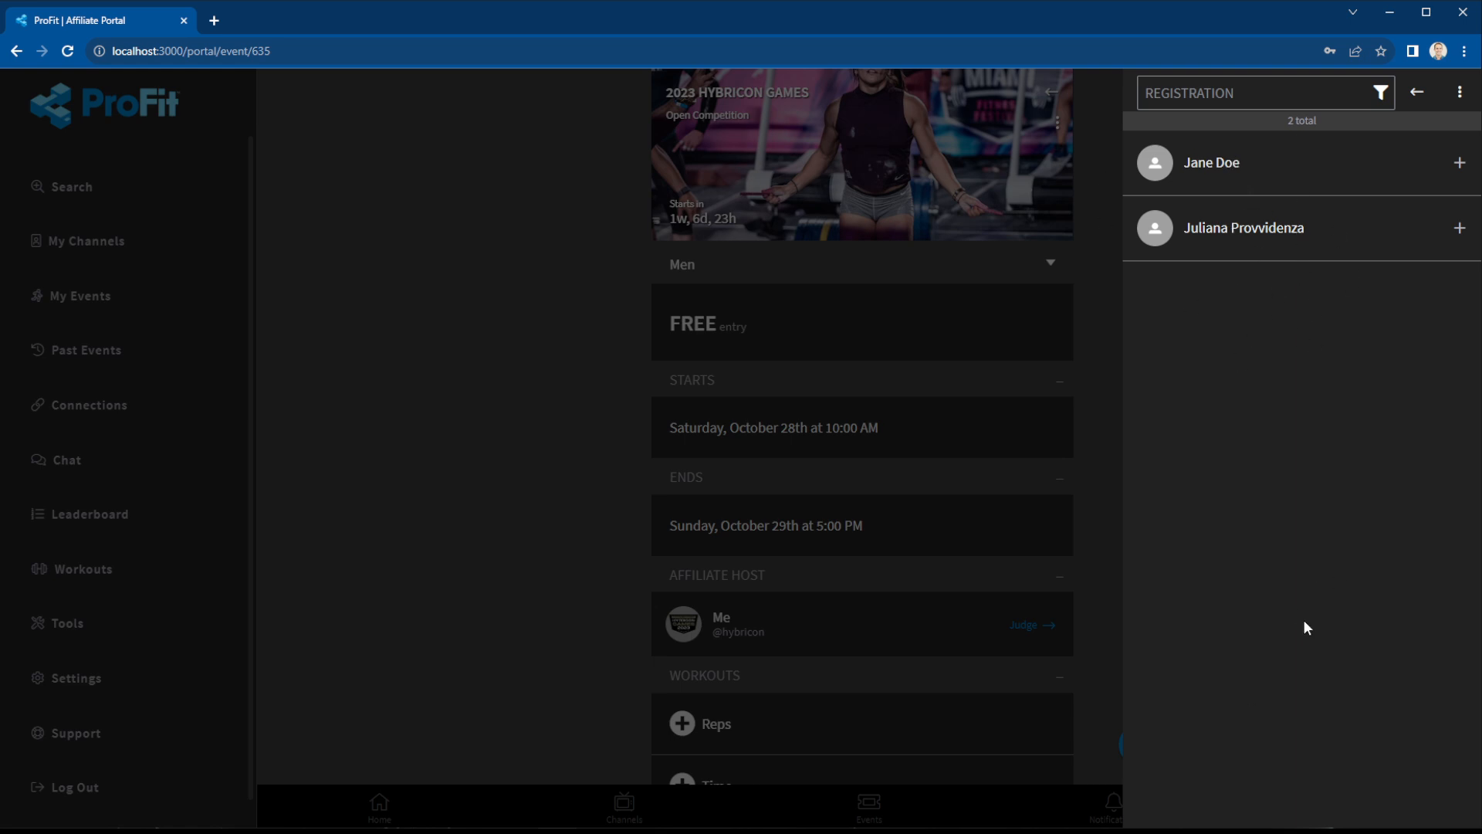
Reset the registration filter to All Divisions.
{"action": "left_click", "coordinate": [1381, 93]}
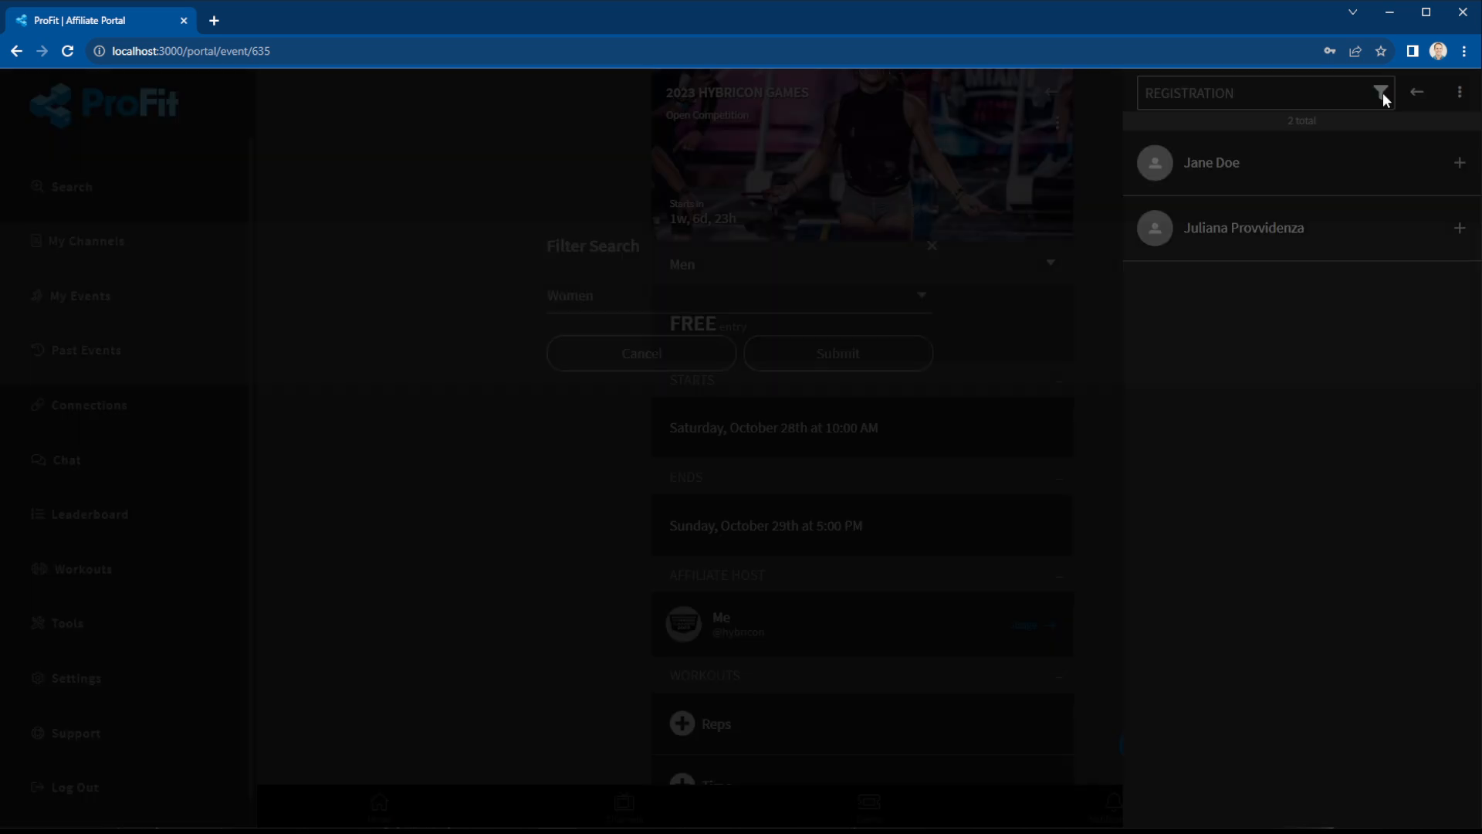
{"action": "left_click", "coordinate": [736, 295]}
{"action": "left_click", "coordinate": [697, 325]}
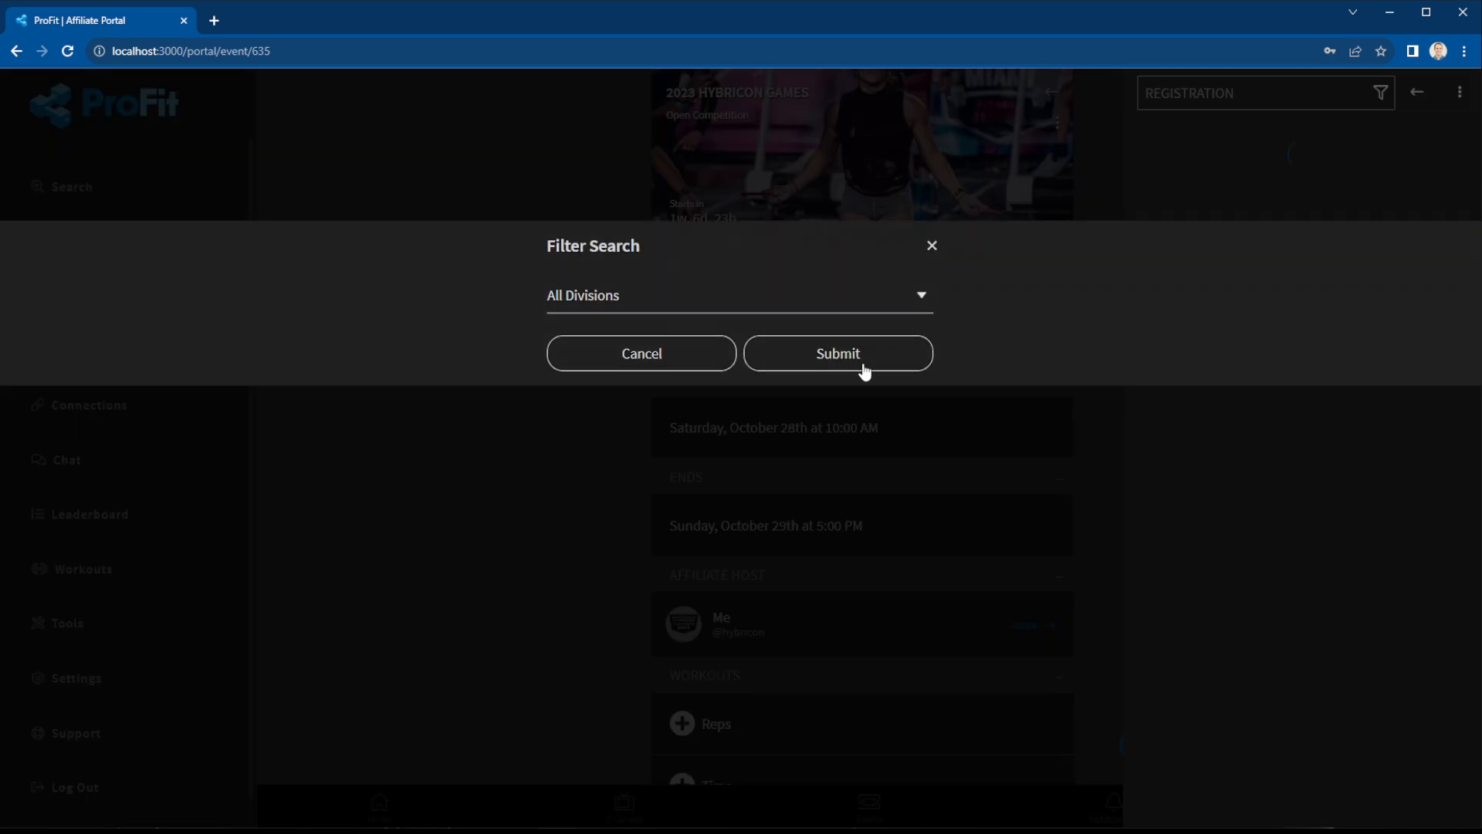
{"action": "left_click", "coordinate": [862, 365]}
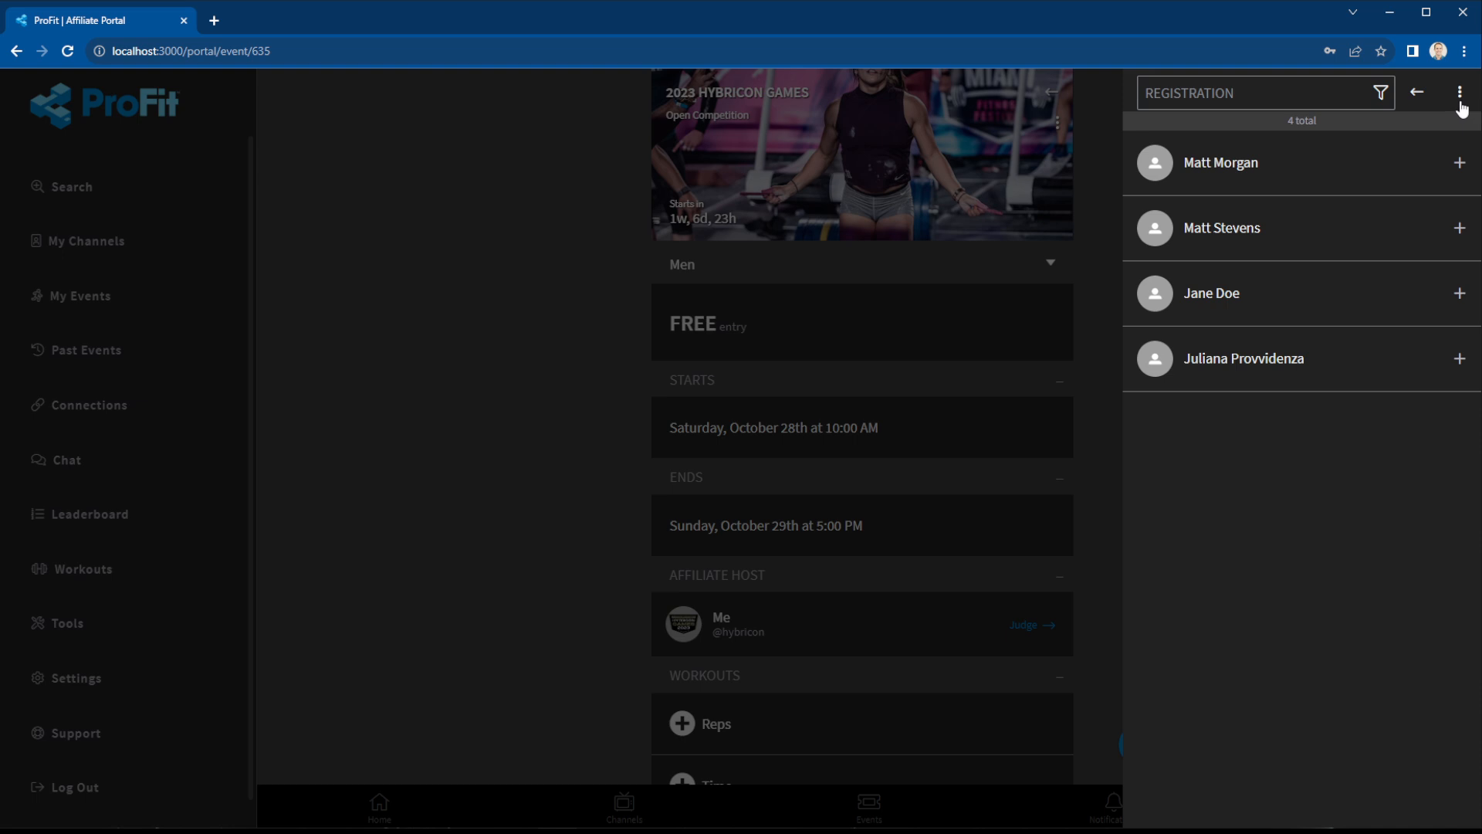
Record a 100-rep score on the Reps workout for the first Men athlete.
{"action": "left_click", "coordinate": [1418, 93]}
{"action": "left_click", "coordinate": [1034, 626]}
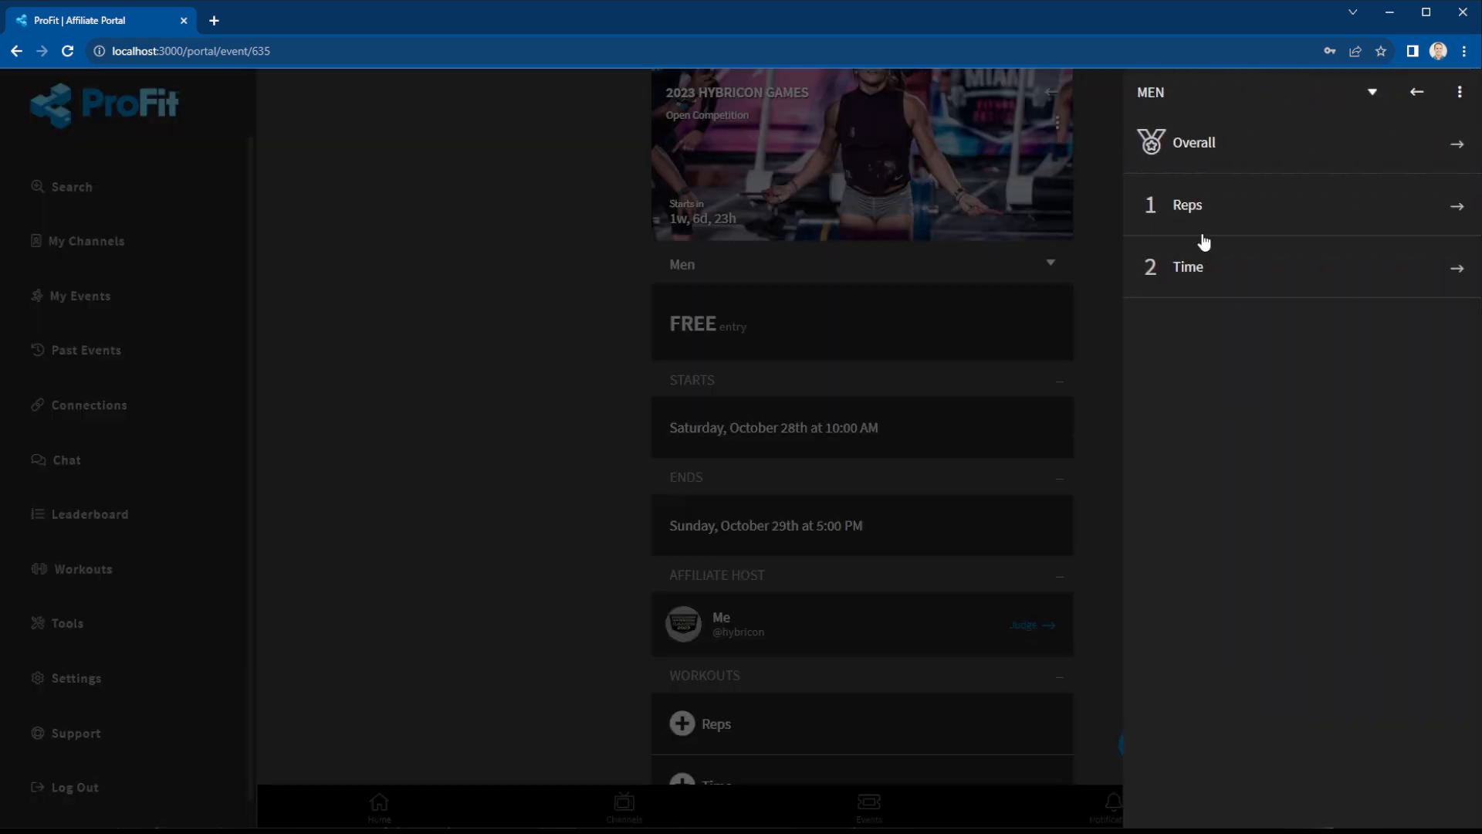
{"action": "left_click", "coordinate": [1175, 215]}
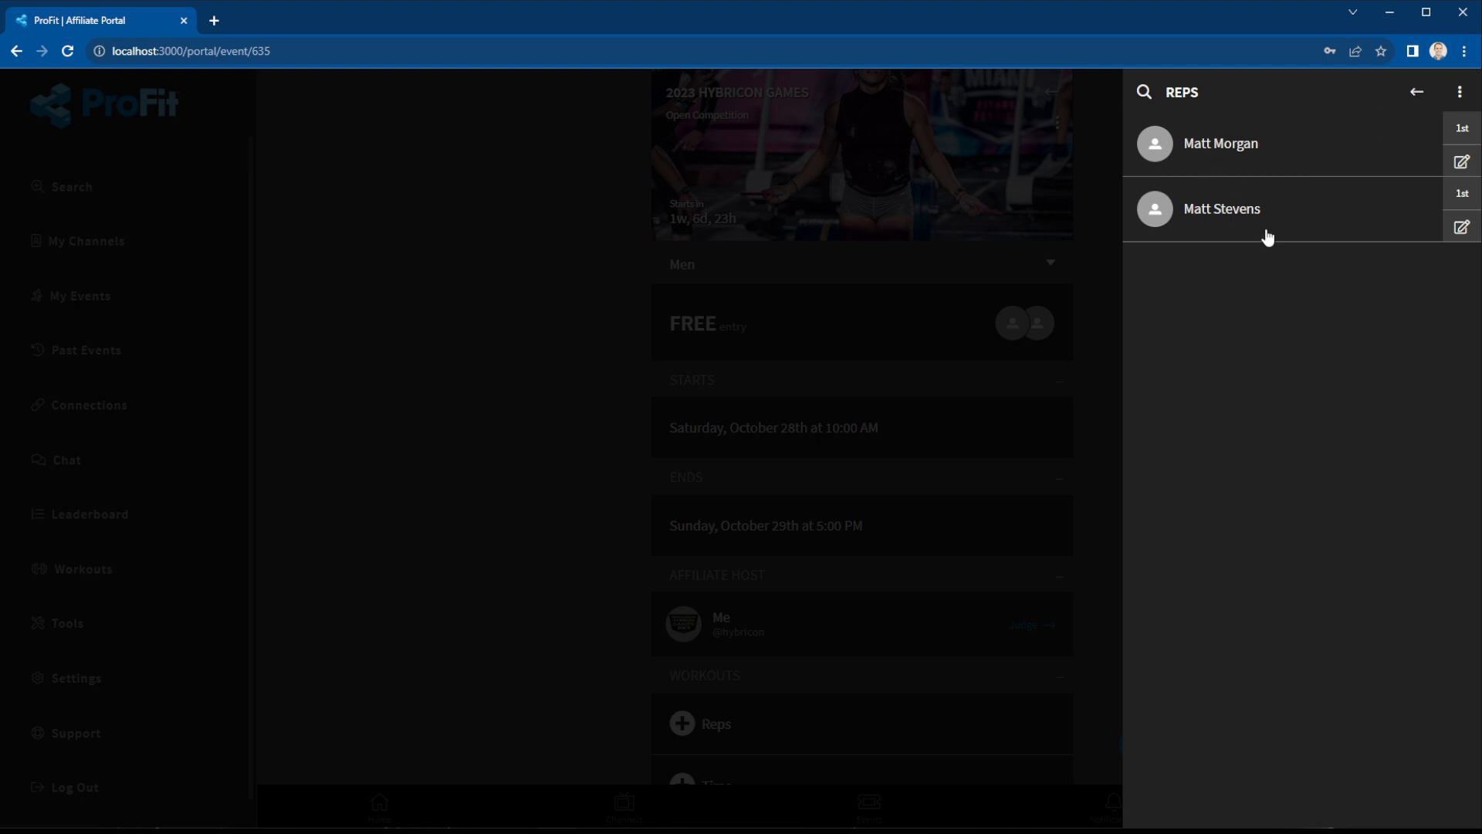
{"action": "left_click", "coordinate": [1462, 164]}
{"action": "left_click", "coordinate": [635, 216]}
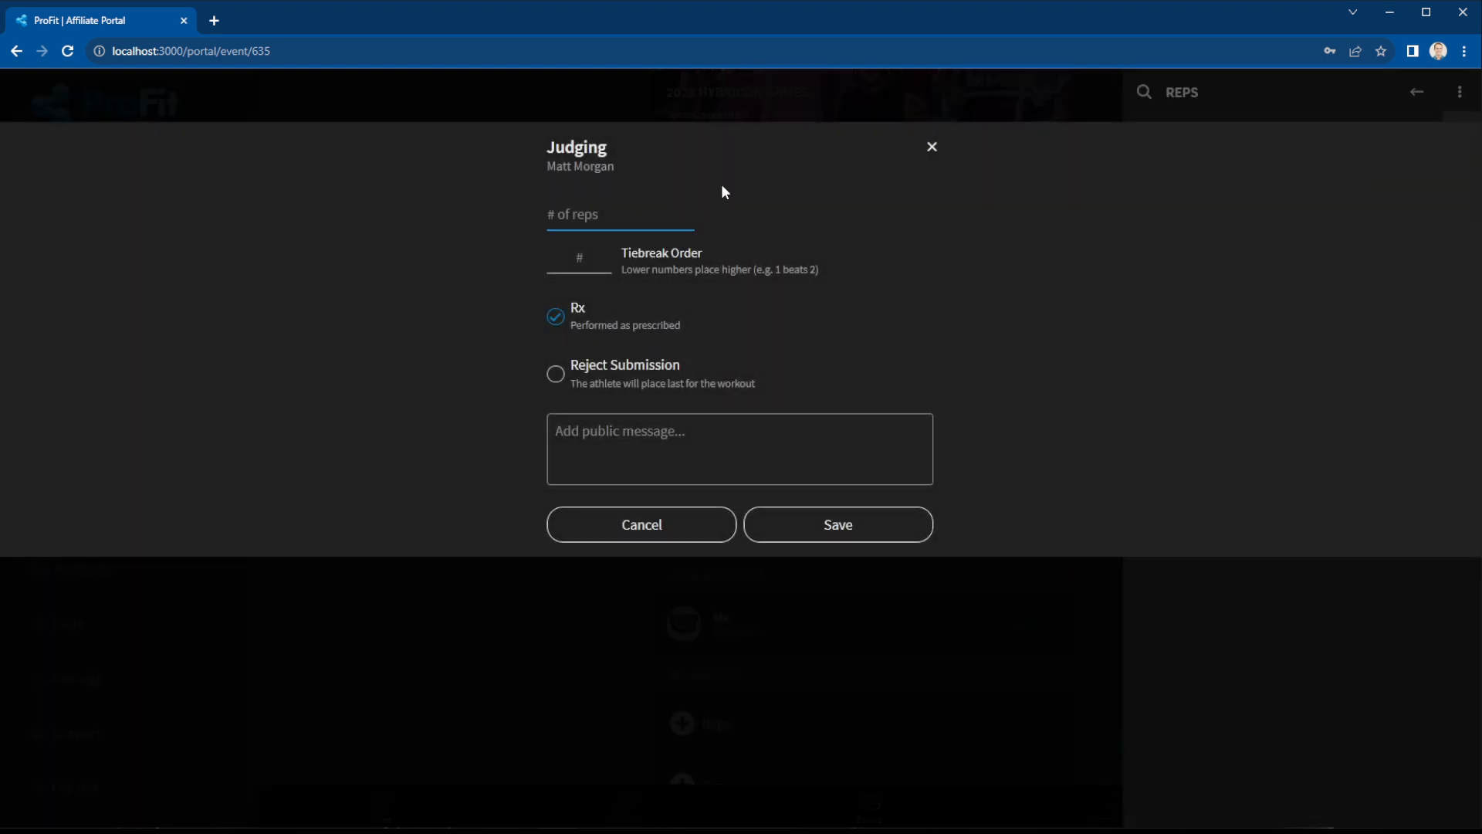
{"action": "type", "text": "100"}
{"action": "left_click", "coordinate": [838, 528]}
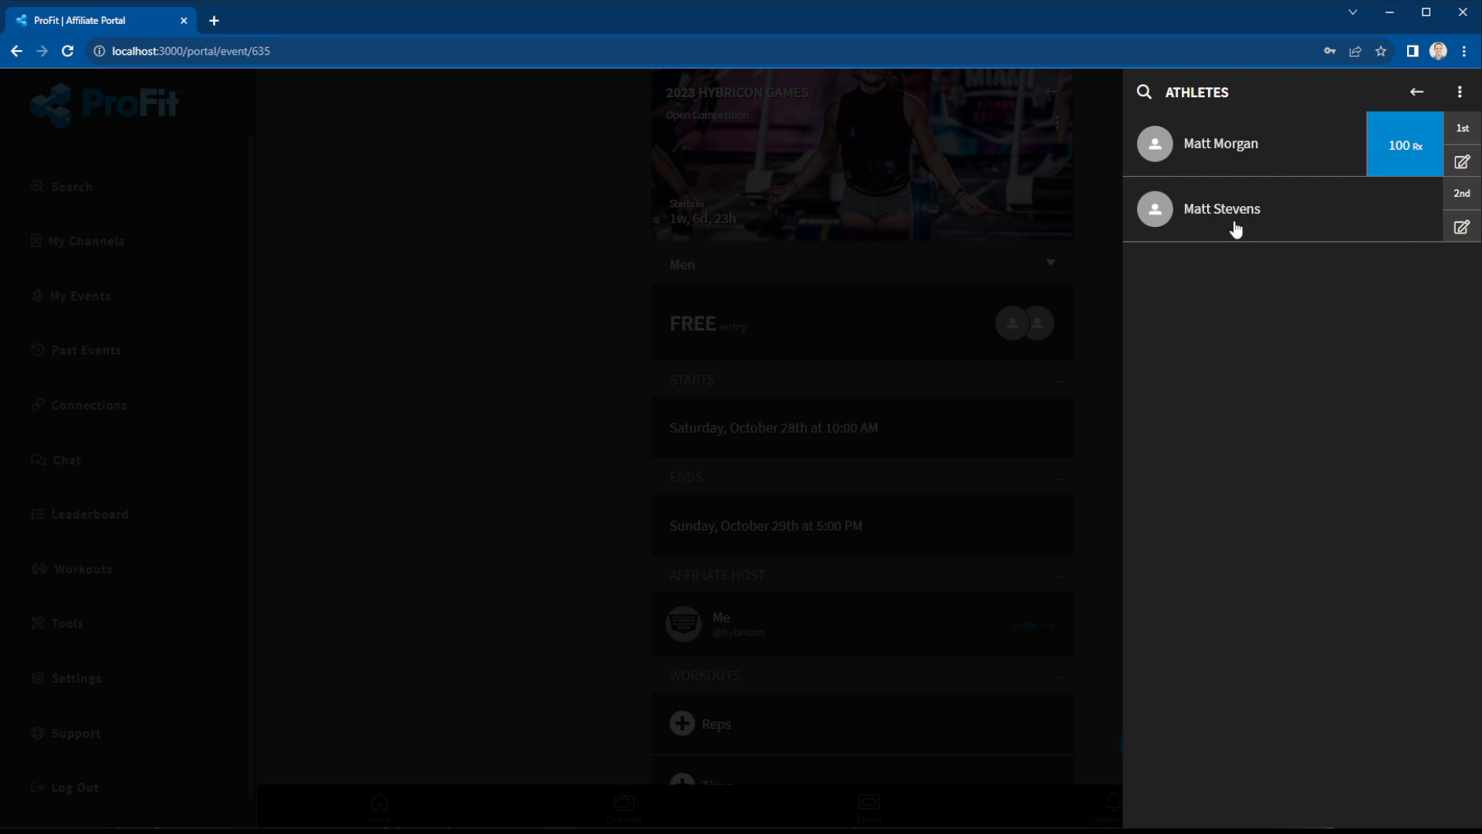
Review the Men overall standings and bring up the standings options menu.
{"action": "left_click", "coordinate": [1413, 93]}
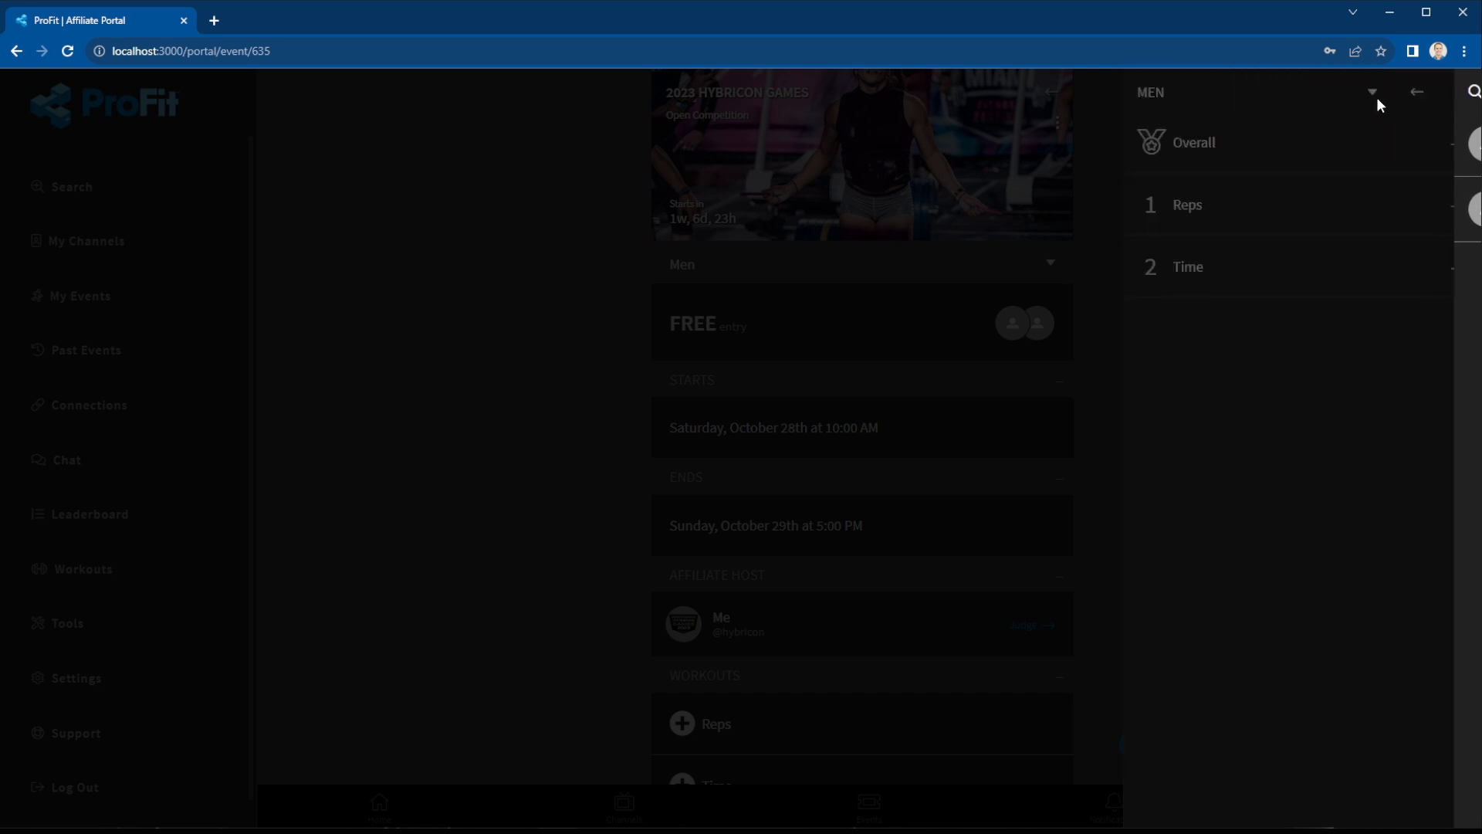
{"action": "left_click", "coordinate": [1227, 148]}
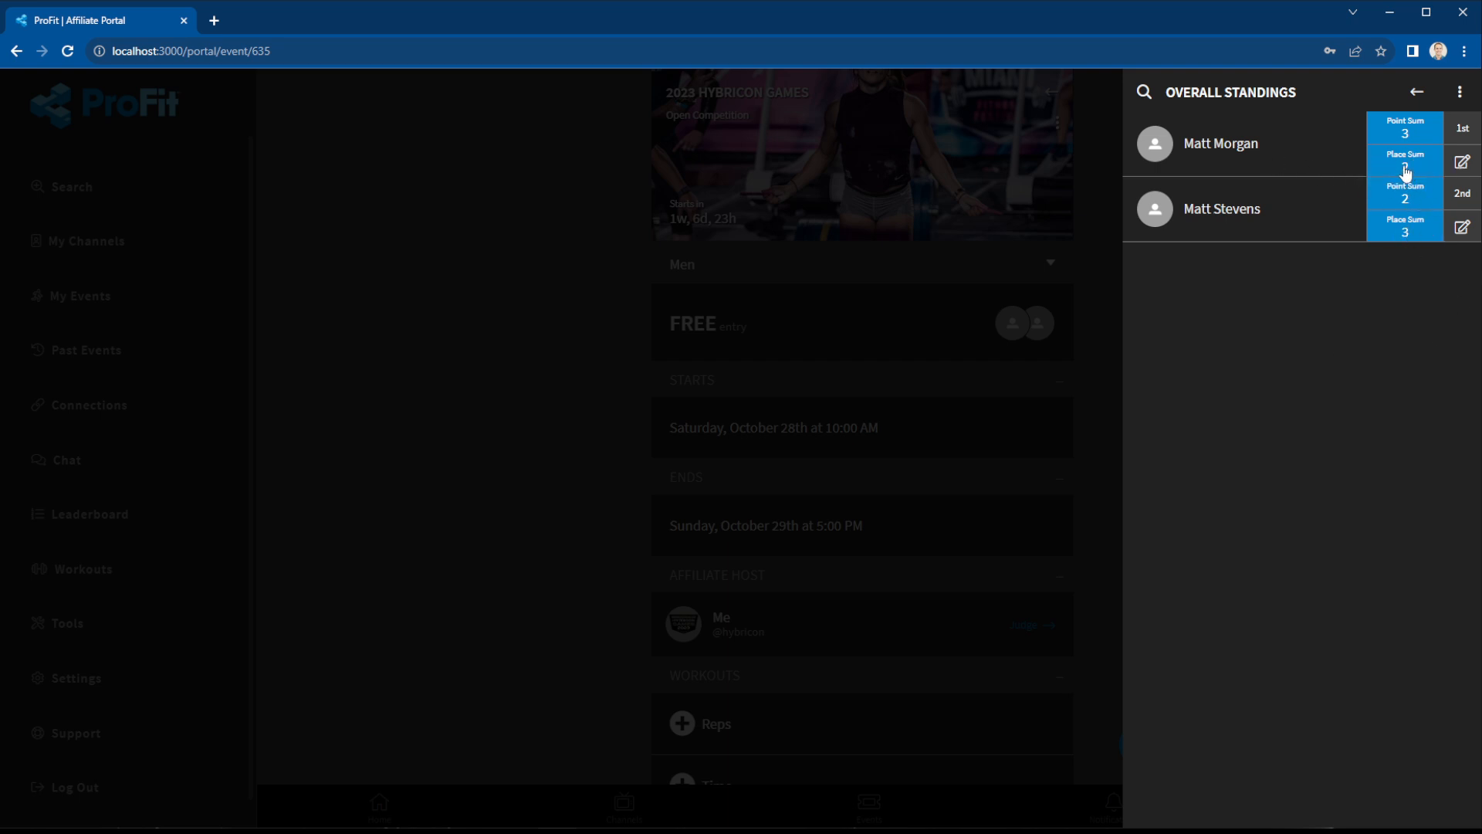
{"action": "left_click", "coordinate": [1463, 163]}
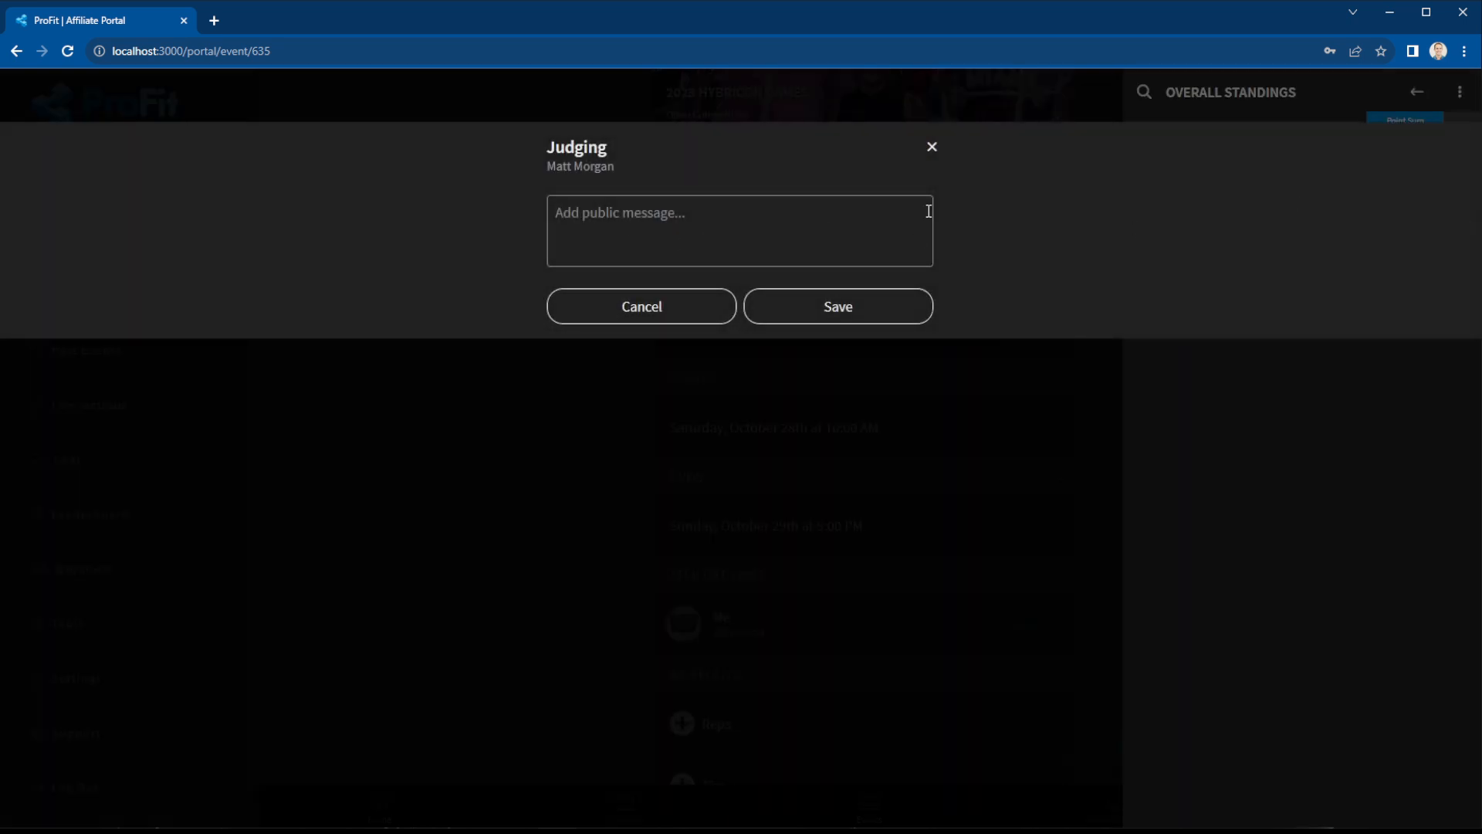
{"action": "left_click", "coordinate": [932, 150]}
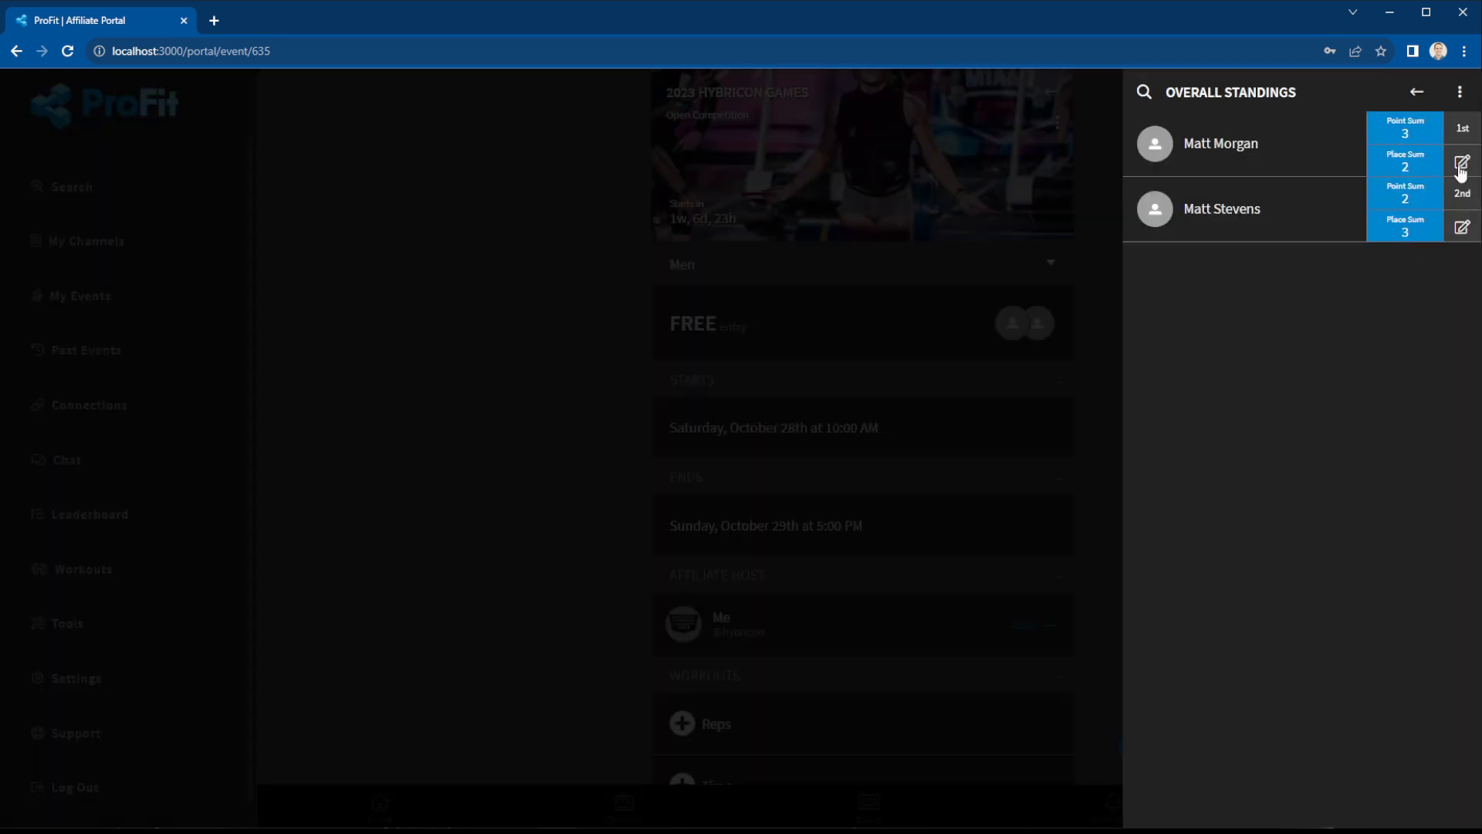
{"action": "left_click", "coordinate": [1459, 173]}
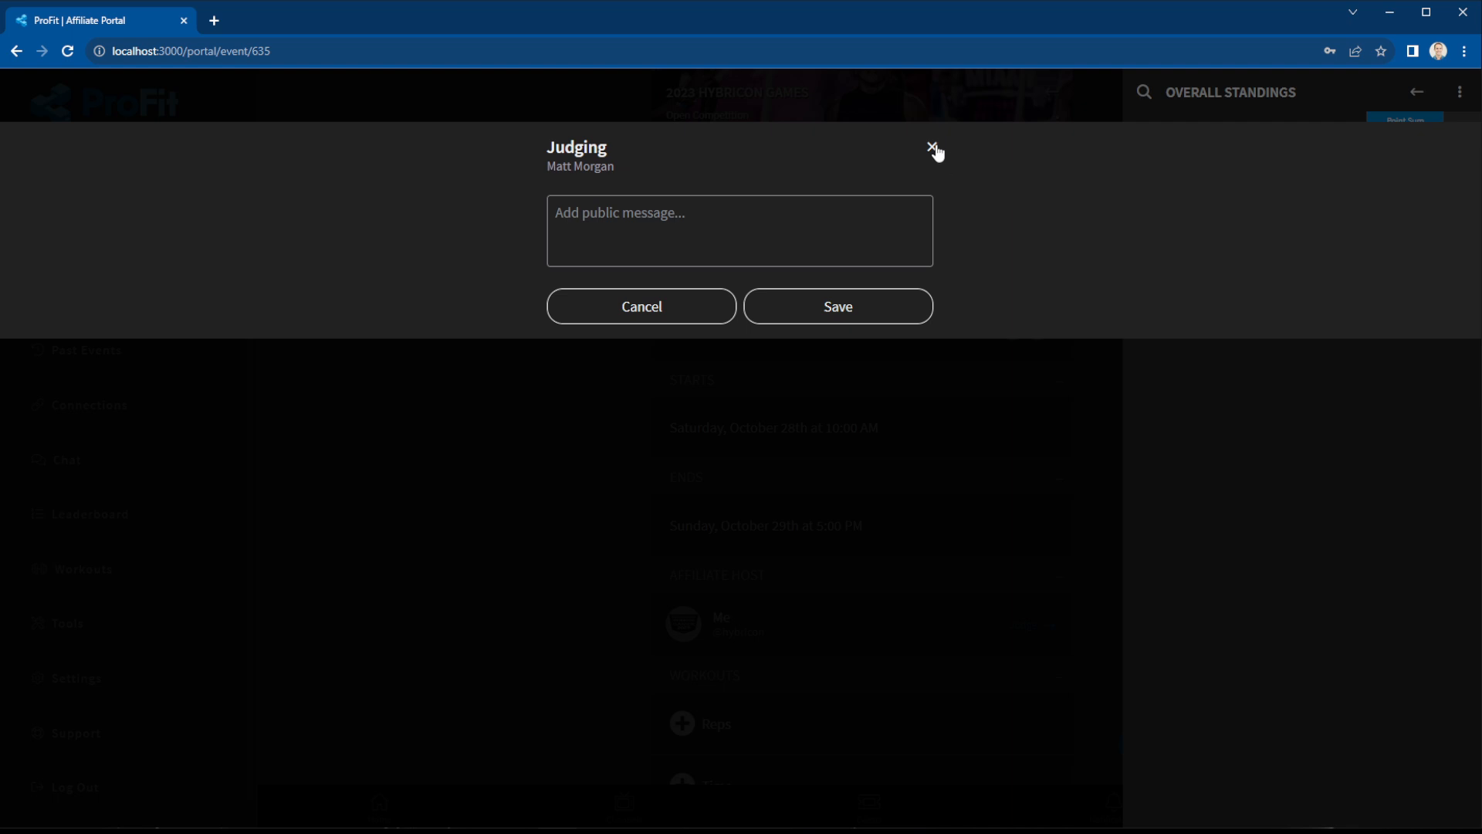
{"action": "left_click", "coordinate": [933, 148]}
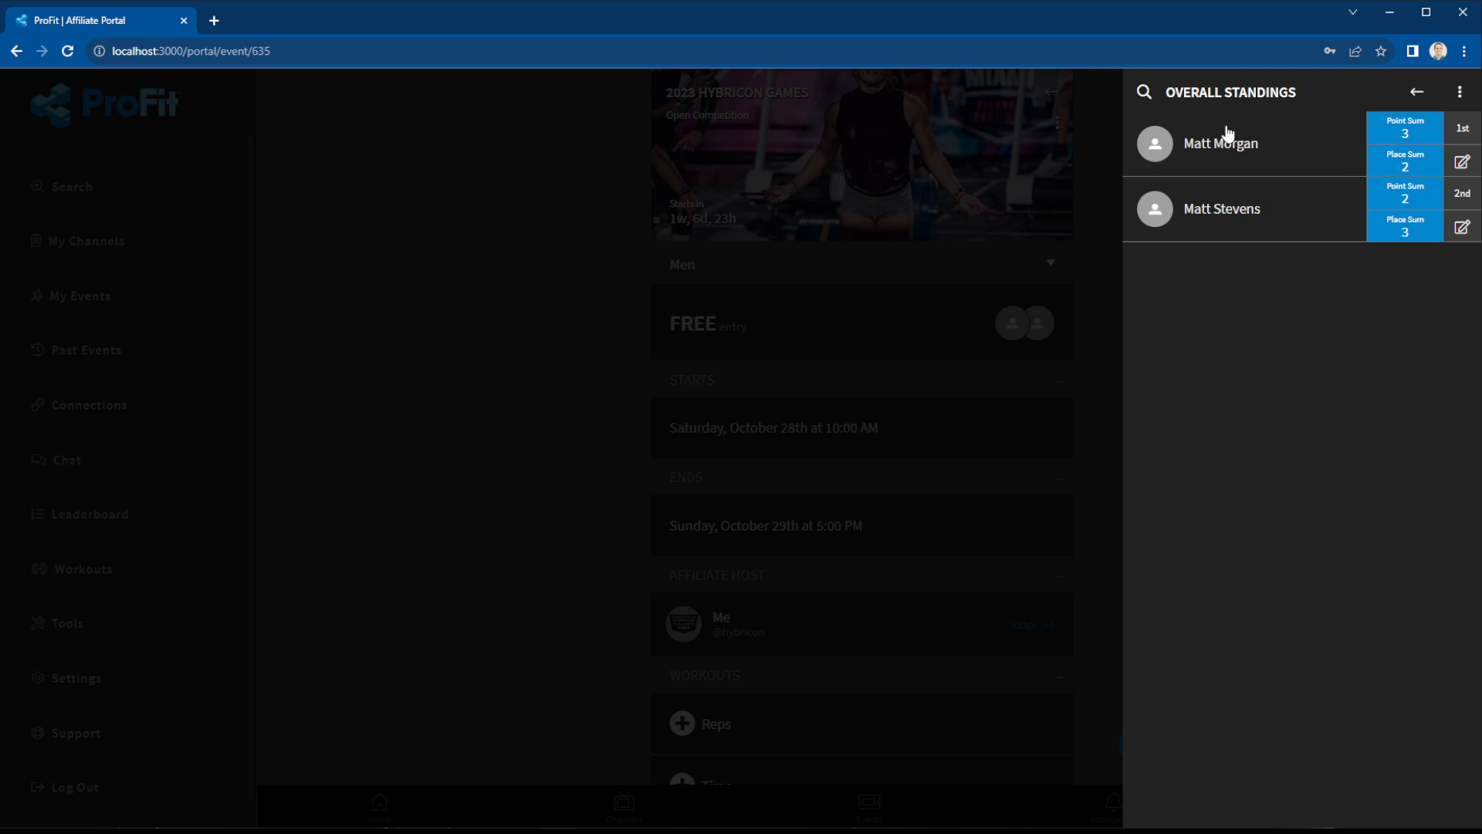
{"action": "left_click", "coordinate": [1462, 98]}
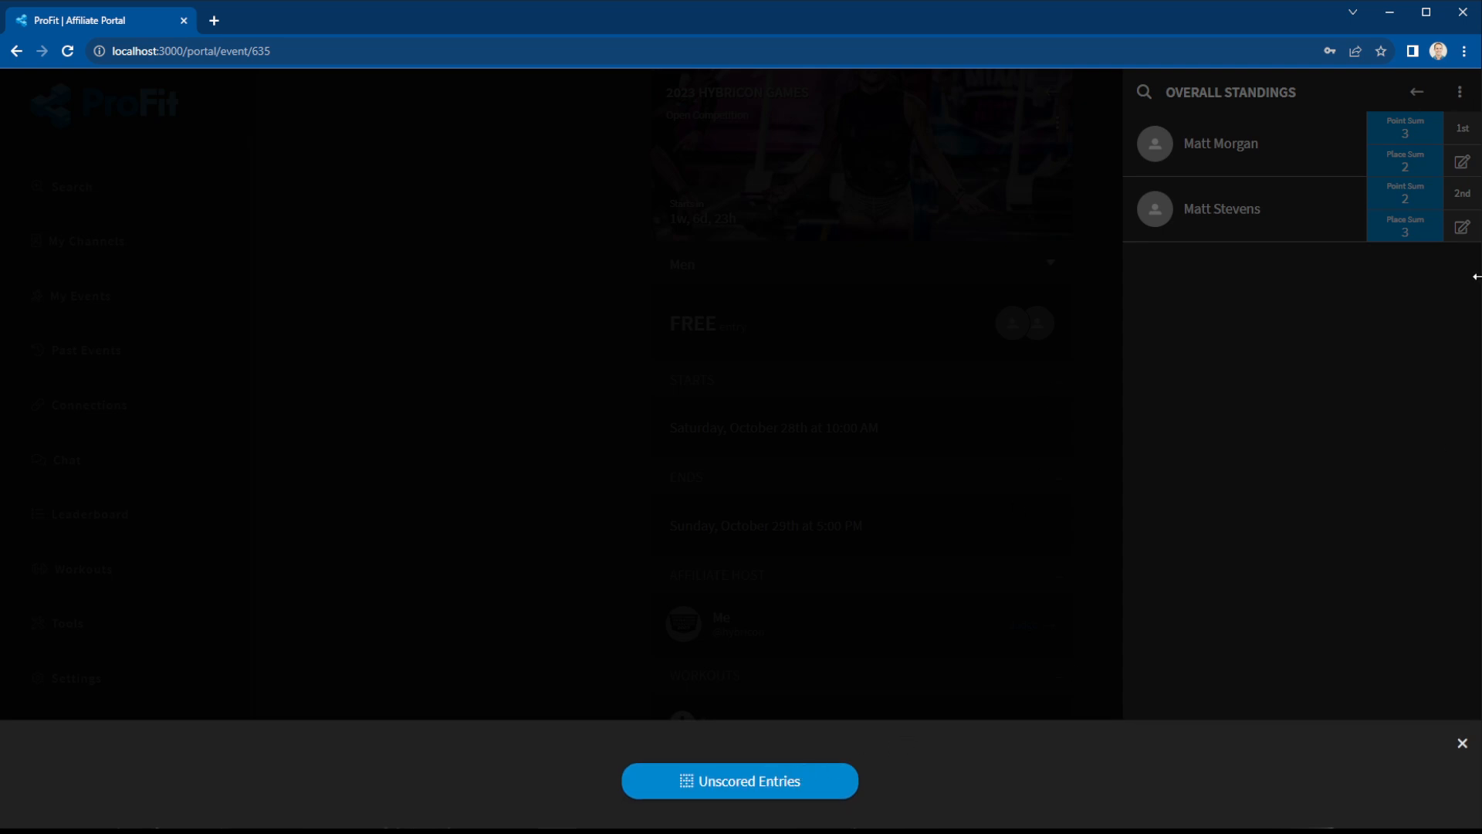
{"action": "left_click", "coordinate": [1459, 101]}
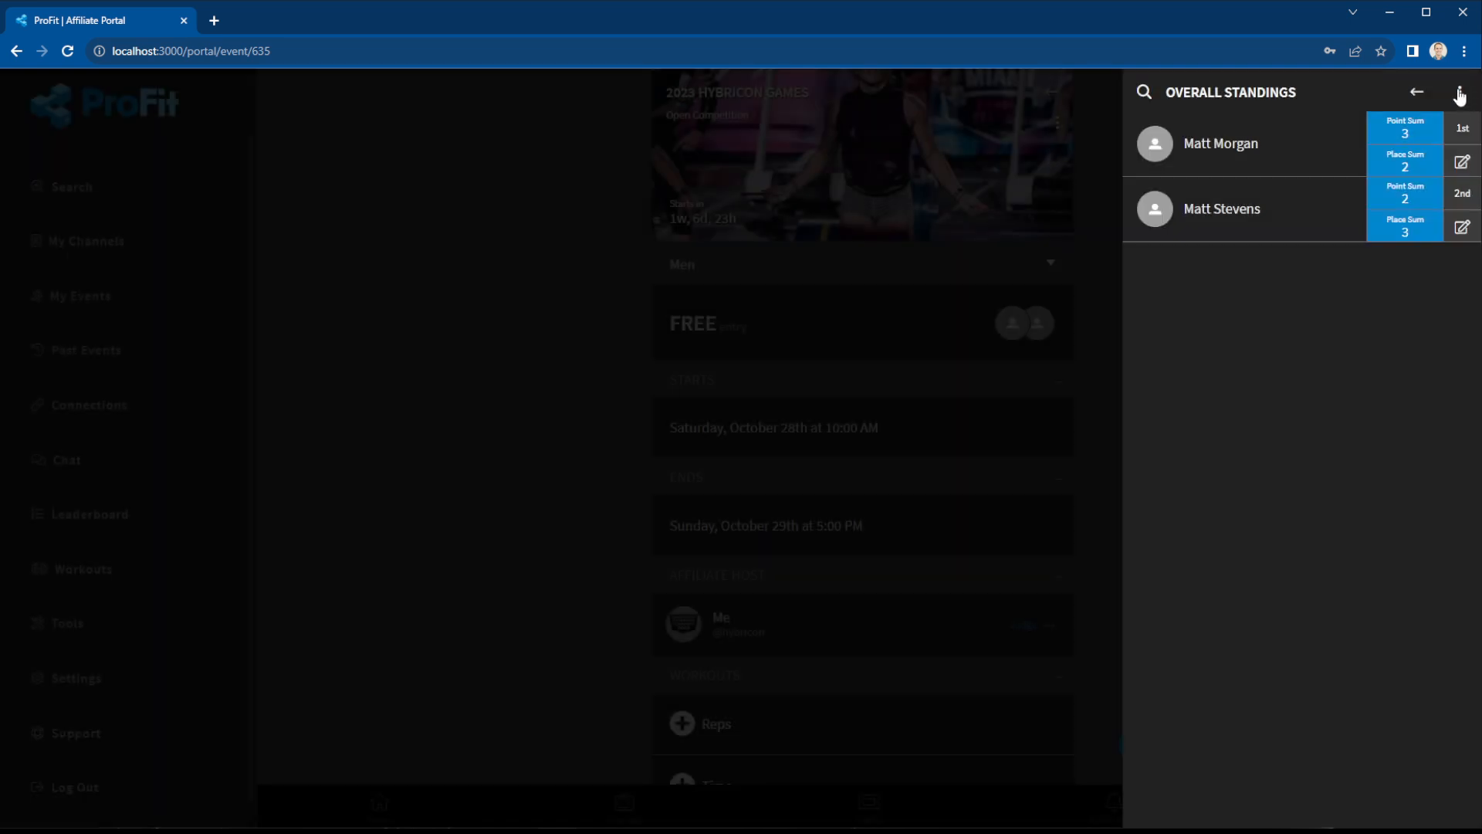
{"action": "left_click", "coordinate": [1462, 98]}
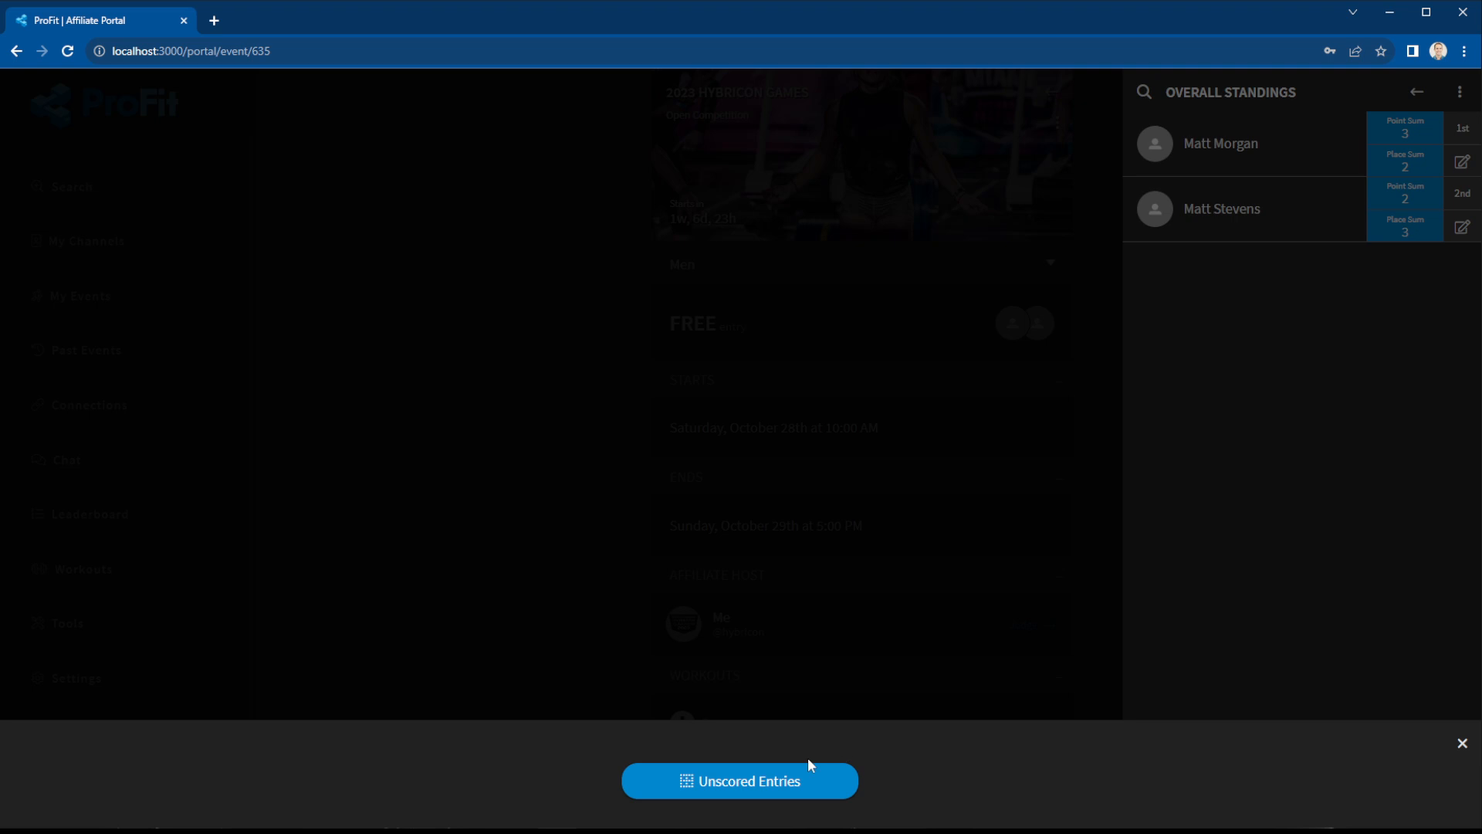
From Unscored Entries, score the second man's Reps entry so both men tie first.
{"action": "left_click", "coordinate": [776, 785]}
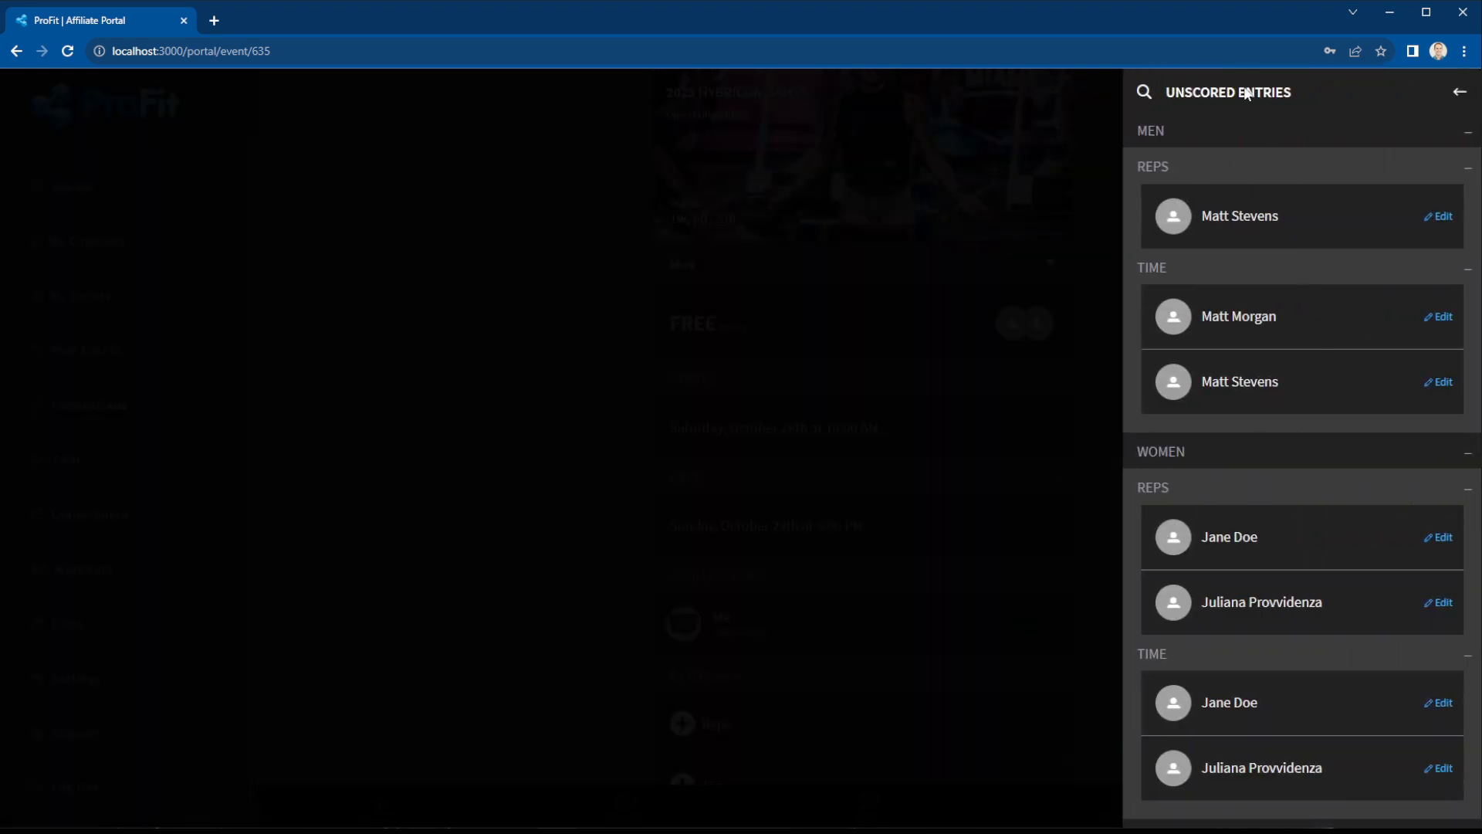
{"action": "left_click", "coordinate": [1165, 131]}
{"action": "left_click", "coordinate": [1189, 182]}
{"action": "left_click", "coordinate": [1162, 130]}
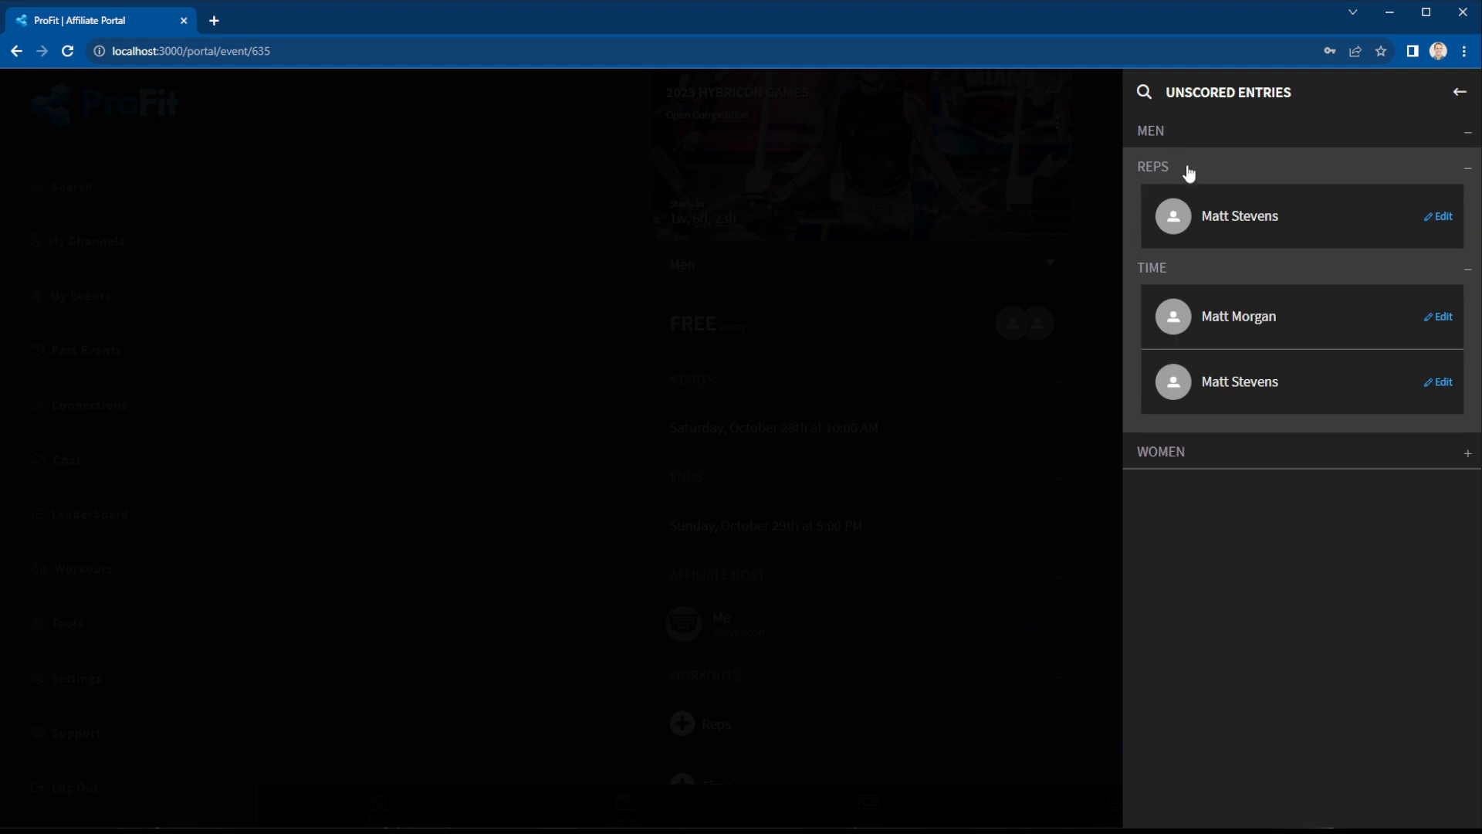
{"action": "left_click", "coordinate": [1207, 451]}
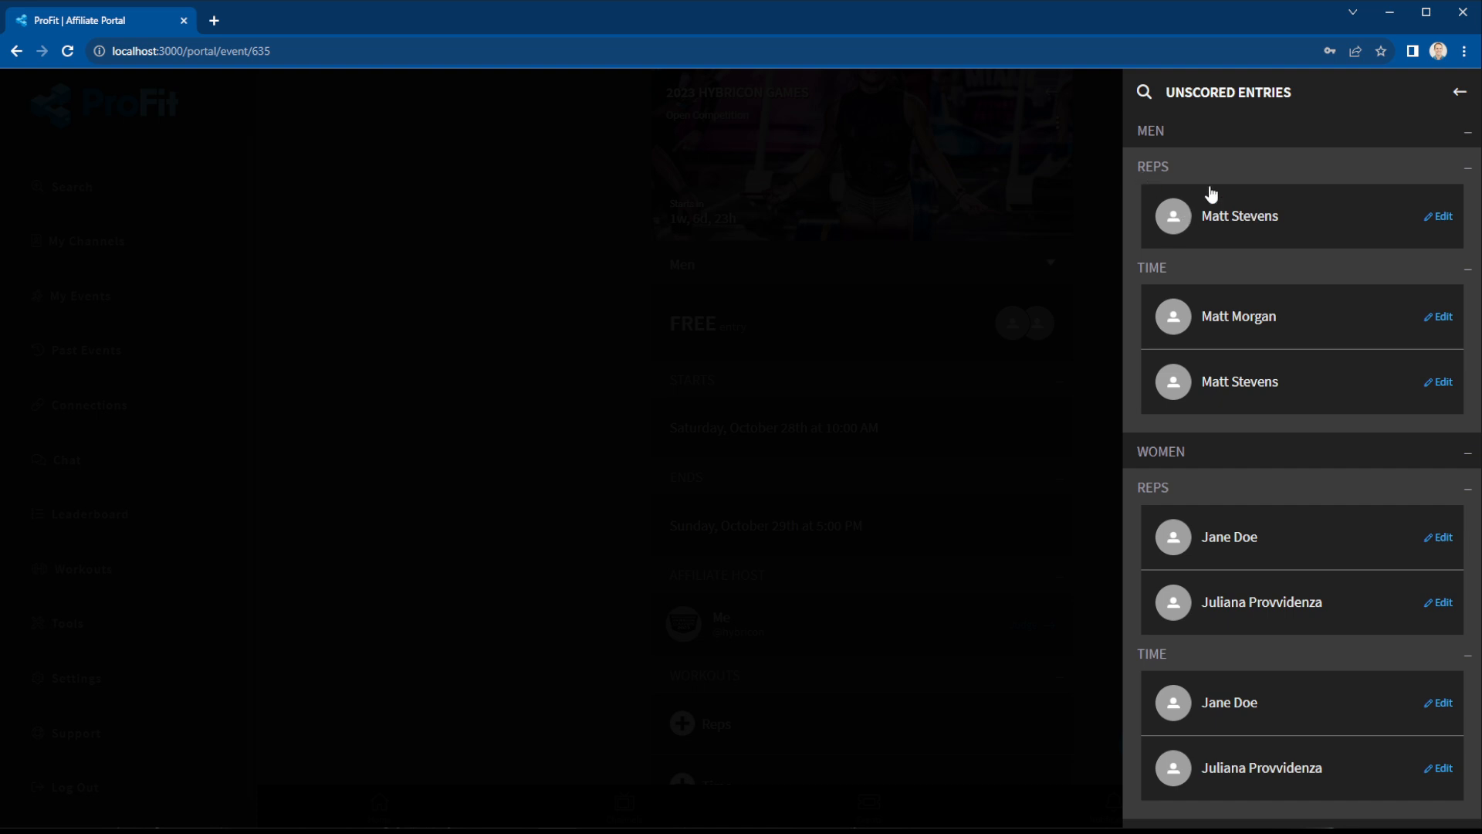
{"action": "left_click", "coordinate": [1434, 218]}
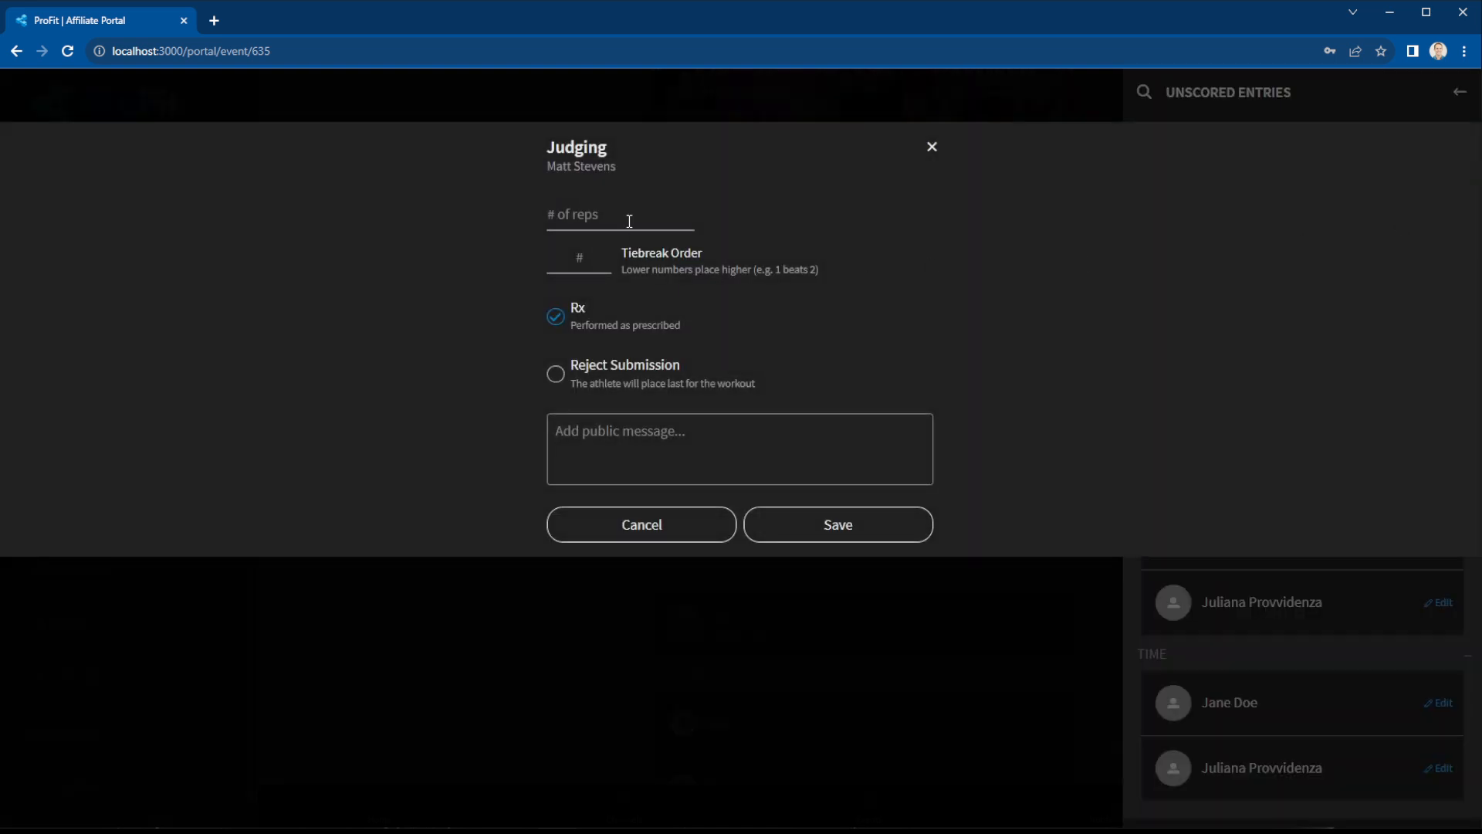
{"action": "type", "text": "100"}
{"action": "left_click", "coordinate": [891, 524]}
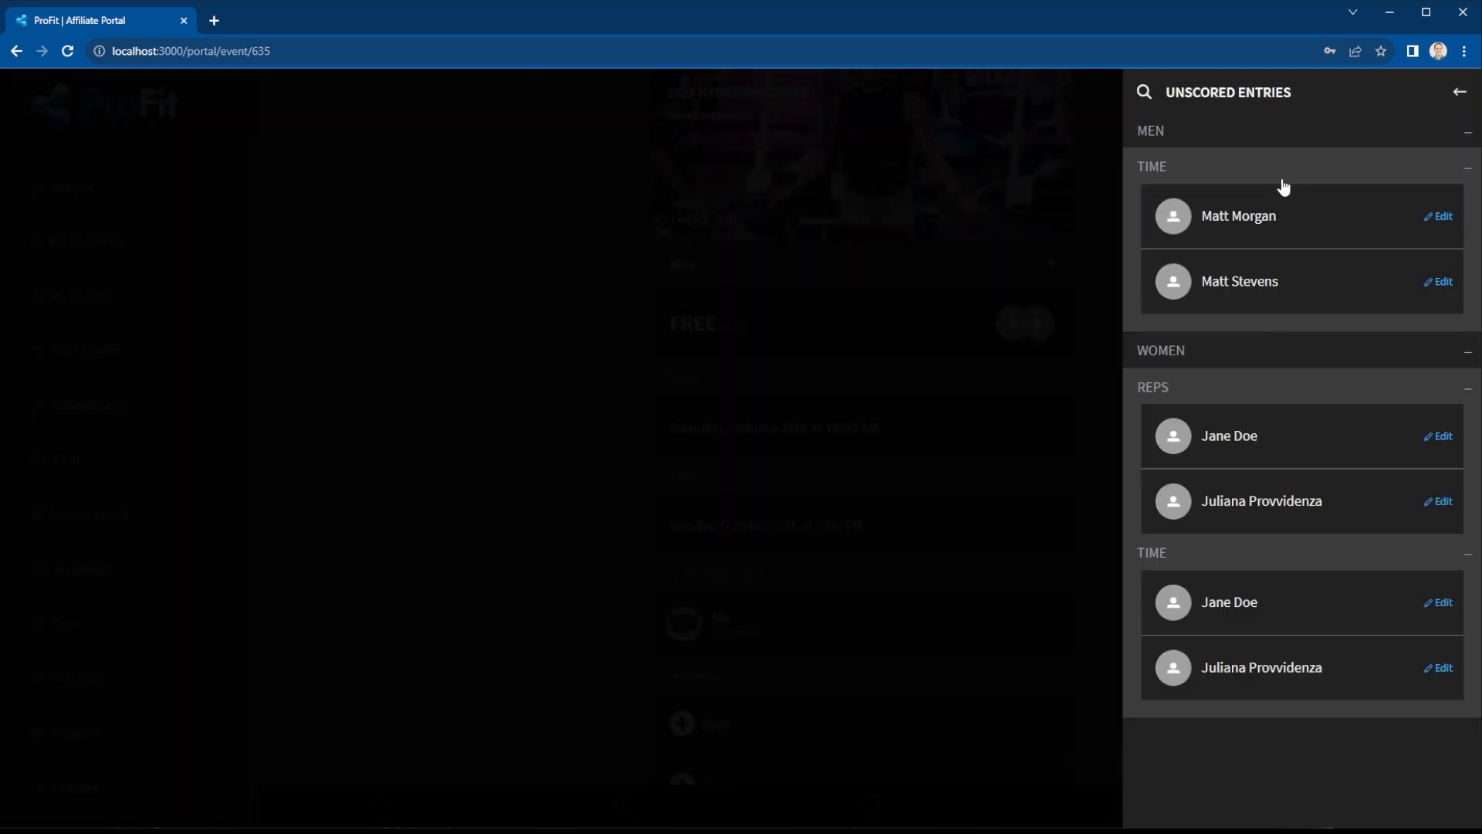
{"action": "left_click", "coordinate": [1461, 92]}
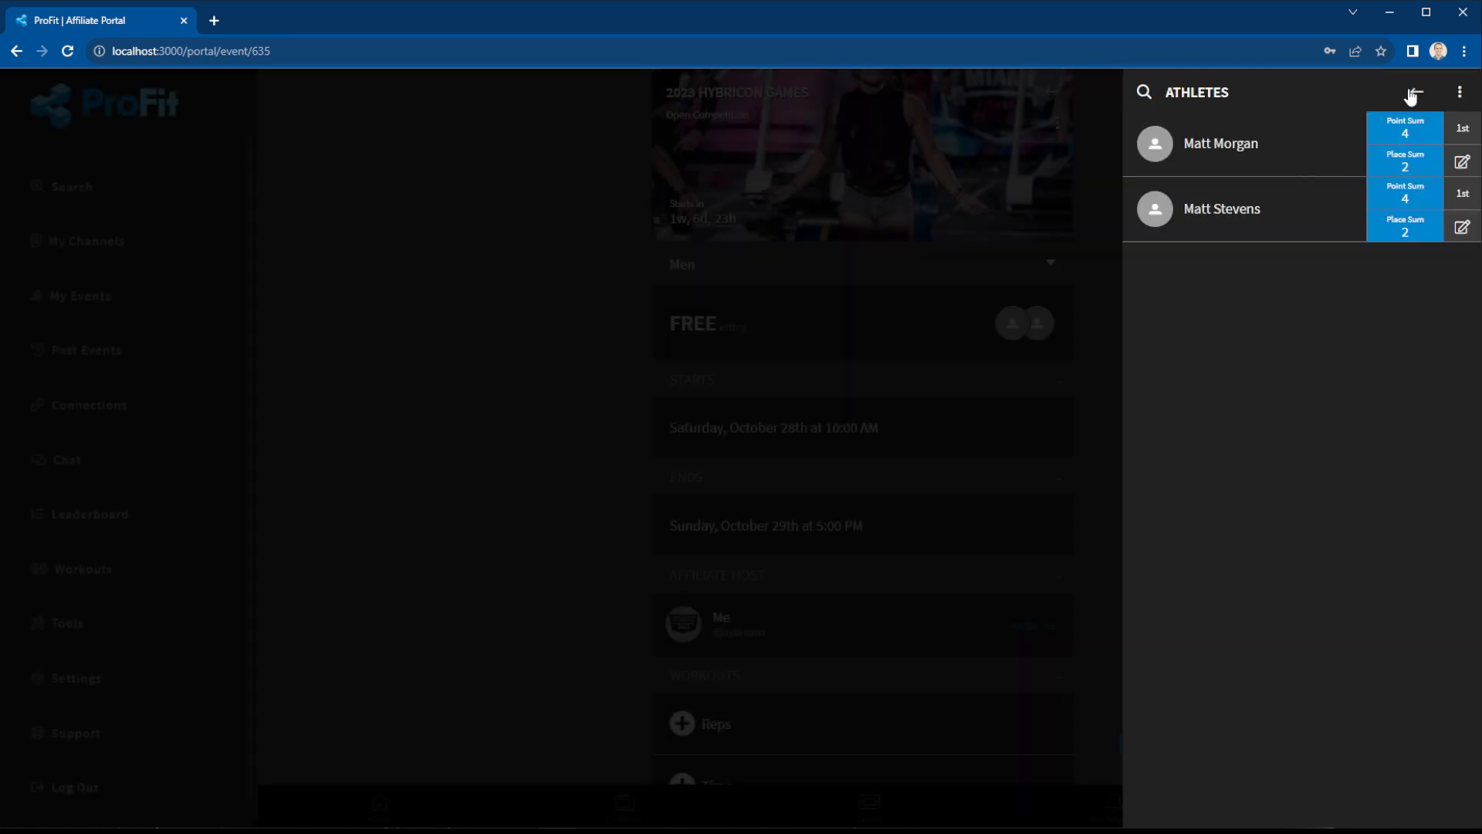
{"action": "left_click", "coordinate": [1413, 92]}
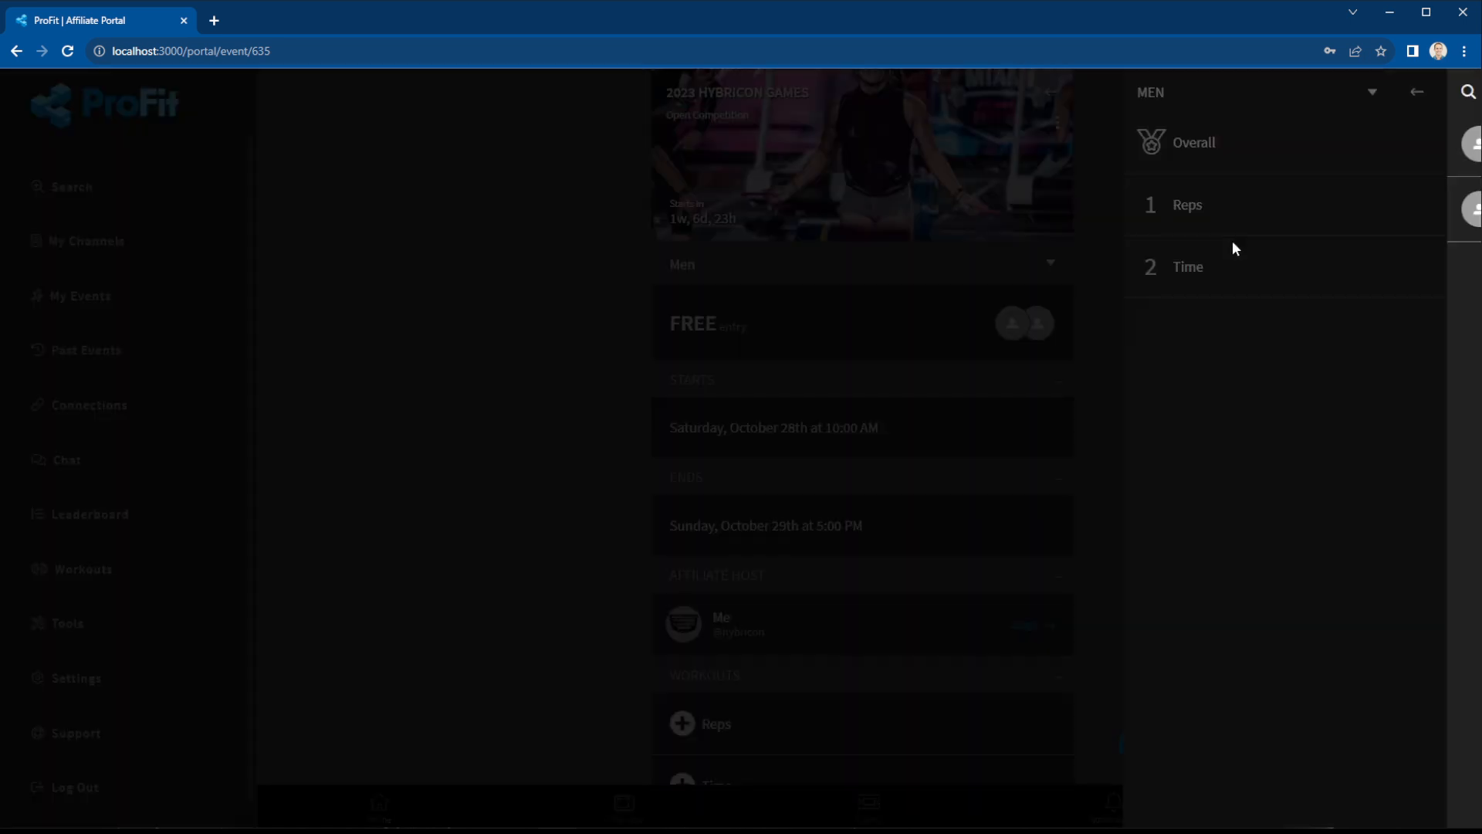
{"action": "left_click", "coordinate": [1235, 207]}
{"action": "left_click", "coordinate": [1416, 92]}
{"action": "left_click", "coordinate": [1225, 150]}
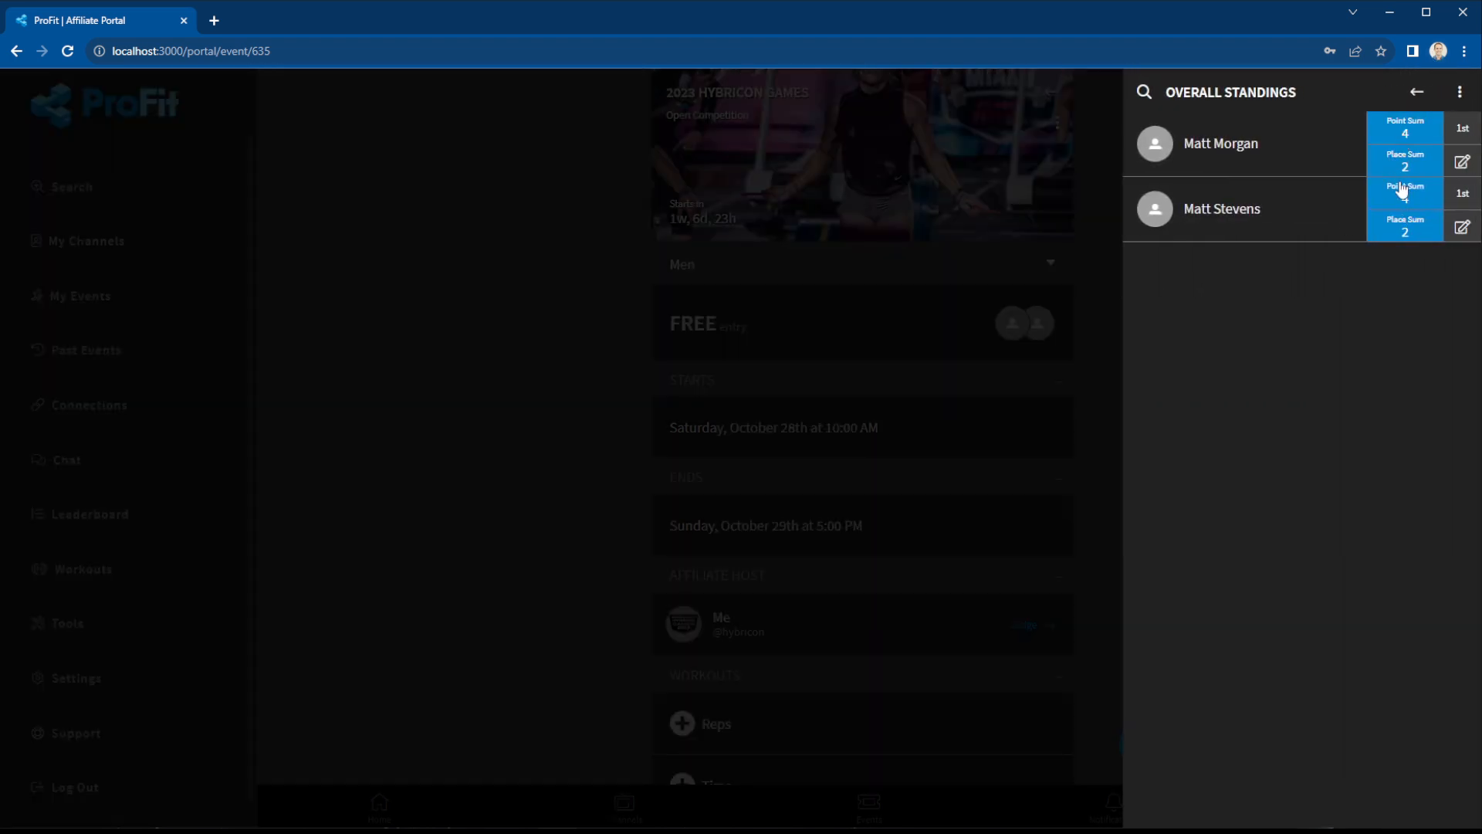
{"action": "left_click", "coordinate": [1463, 163]}
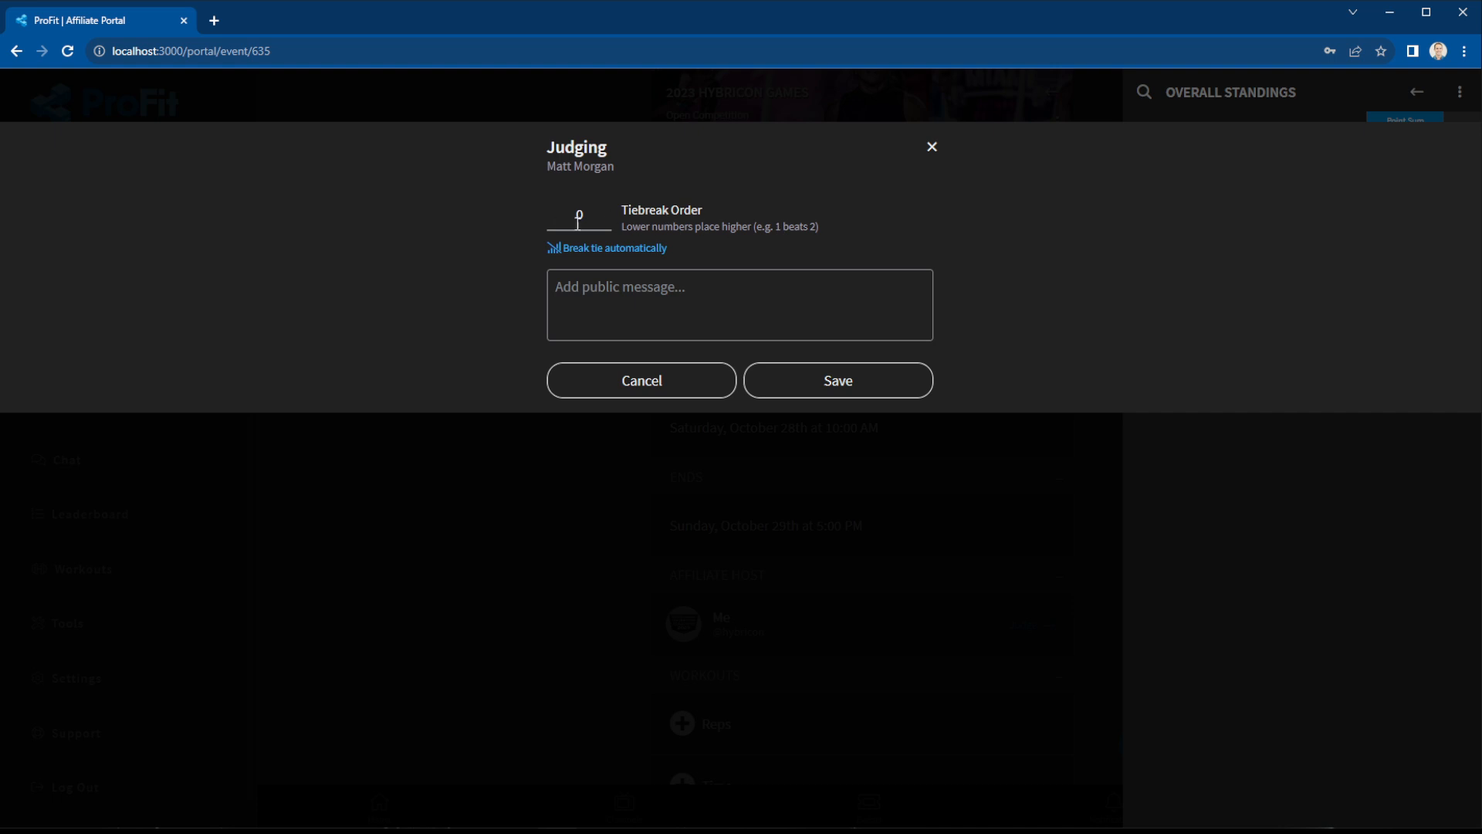
{"action": "left_click", "coordinate": [607, 248]}
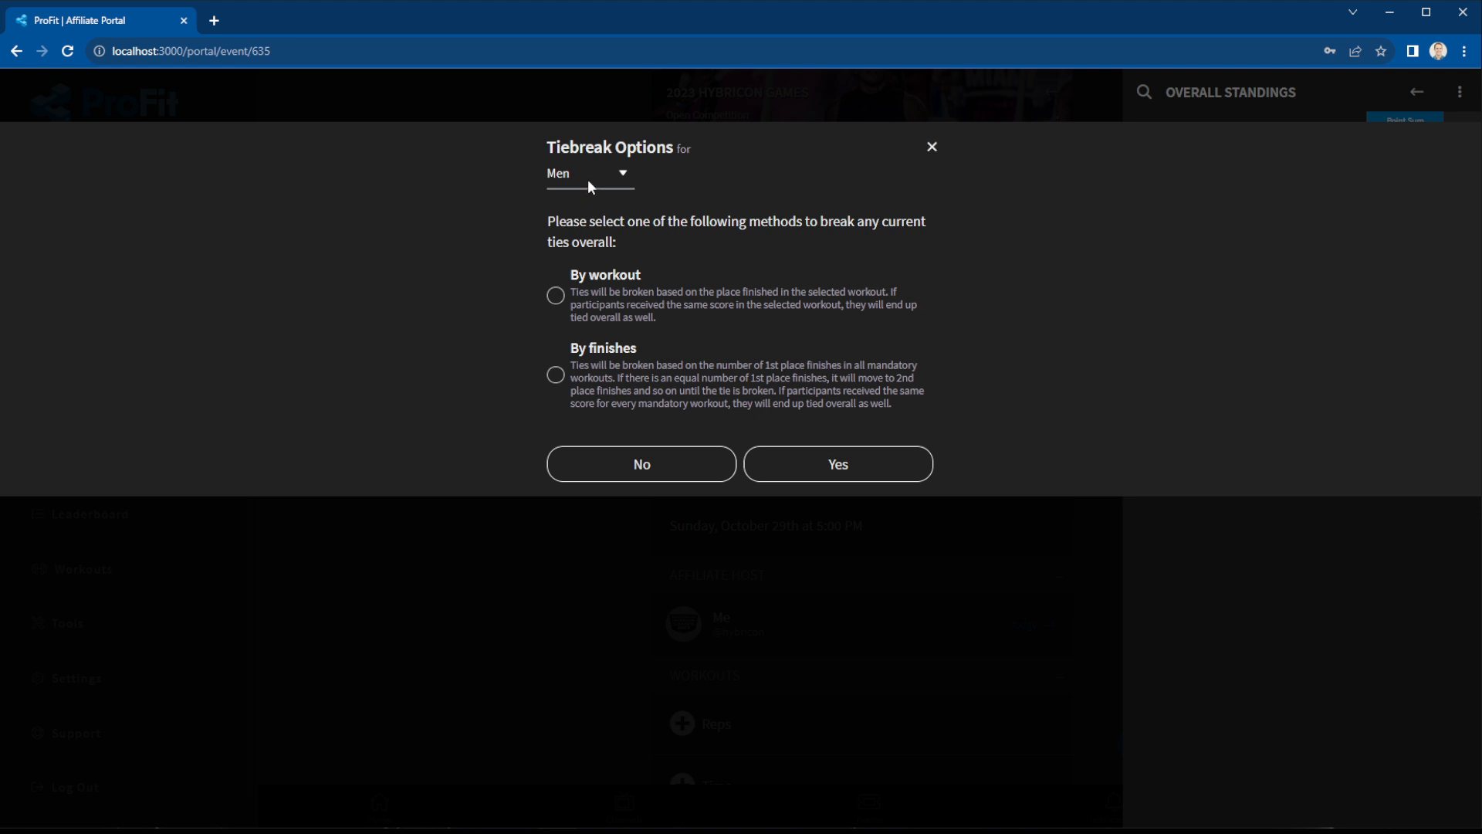
{"action": "left_click", "coordinate": [596, 183]}
{"action": "left_click", "coordinate": [932, 148]}
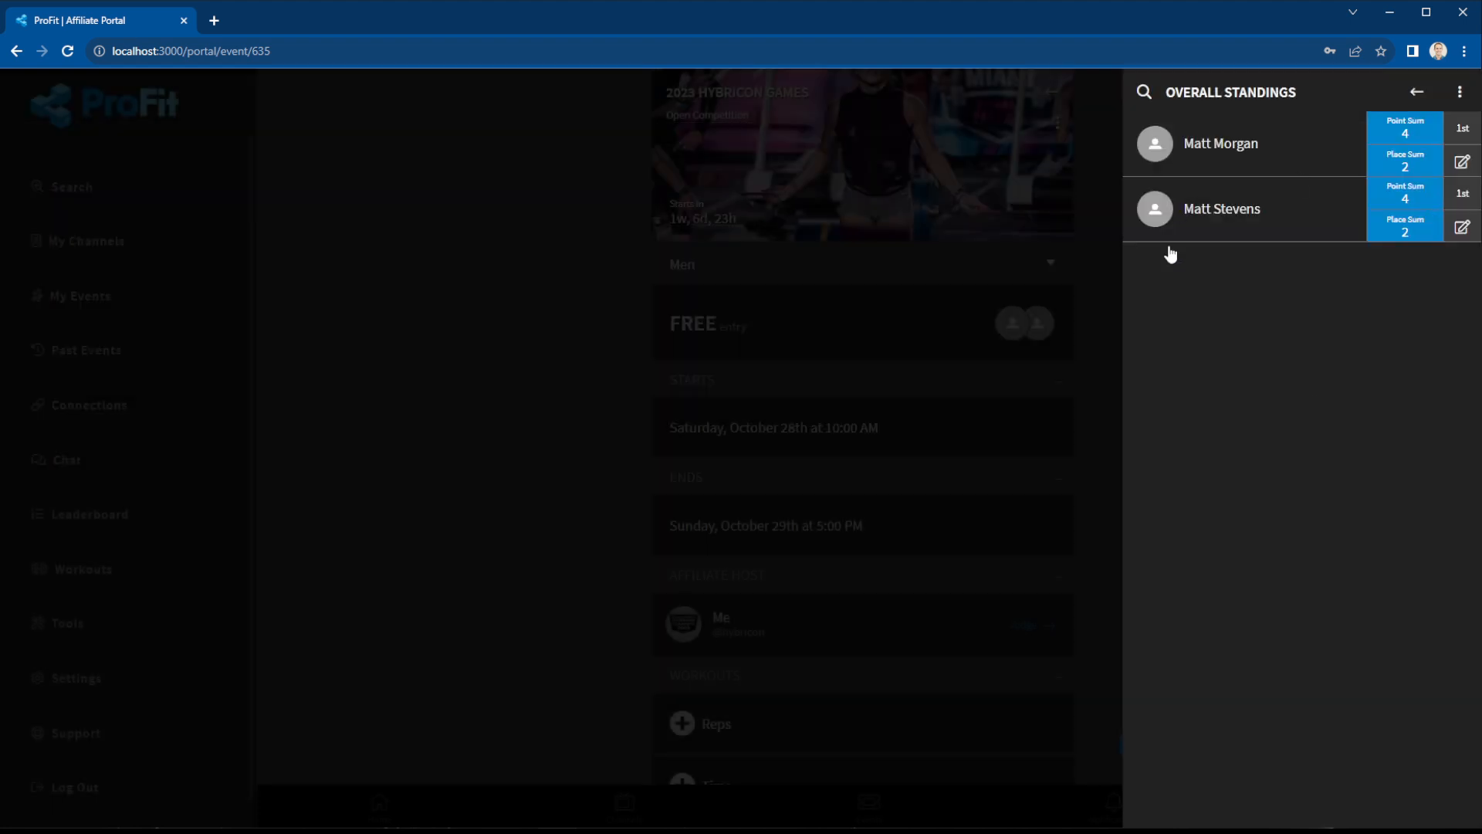
Browse the men's Reps standings and one athlete's scores, check Unscored Entries, then close the leaderboard.
{"action": "left_click", "coordinate": [1419, 93]}
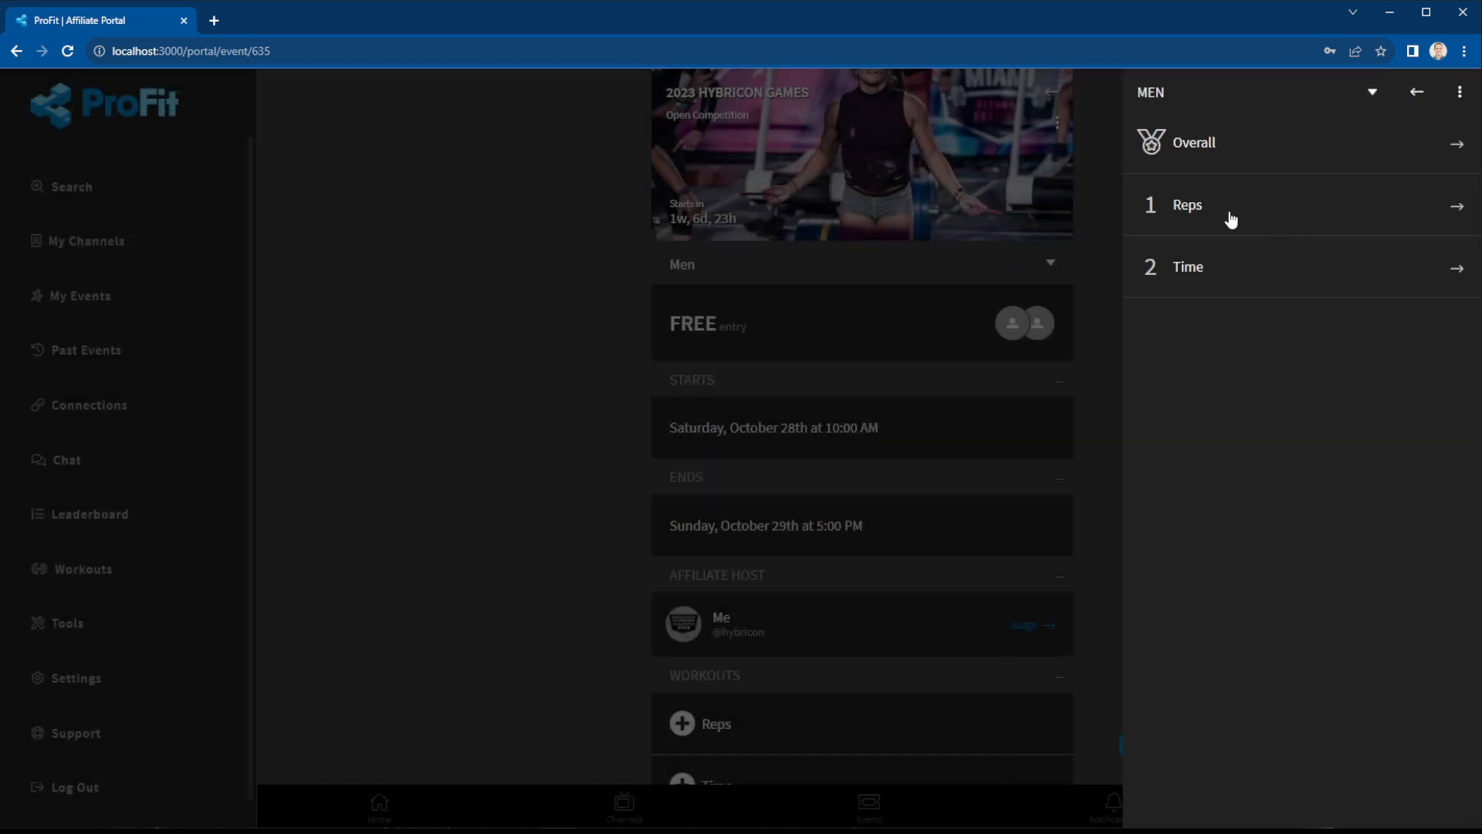
{"action": "left_click", "coordinate": [1231, 214]}
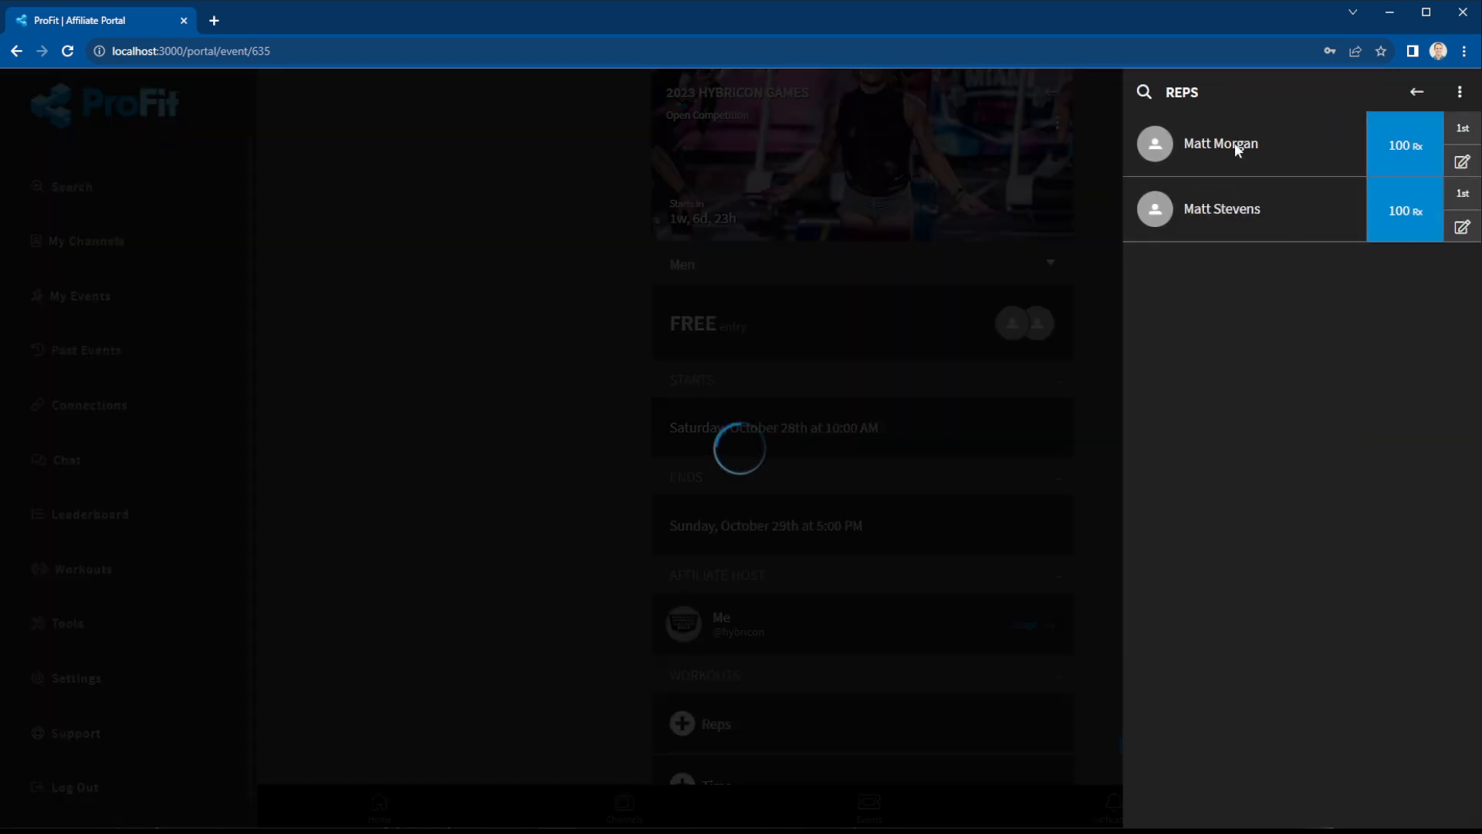
{"action": "left_click", "coordinate": [1235, 142]}
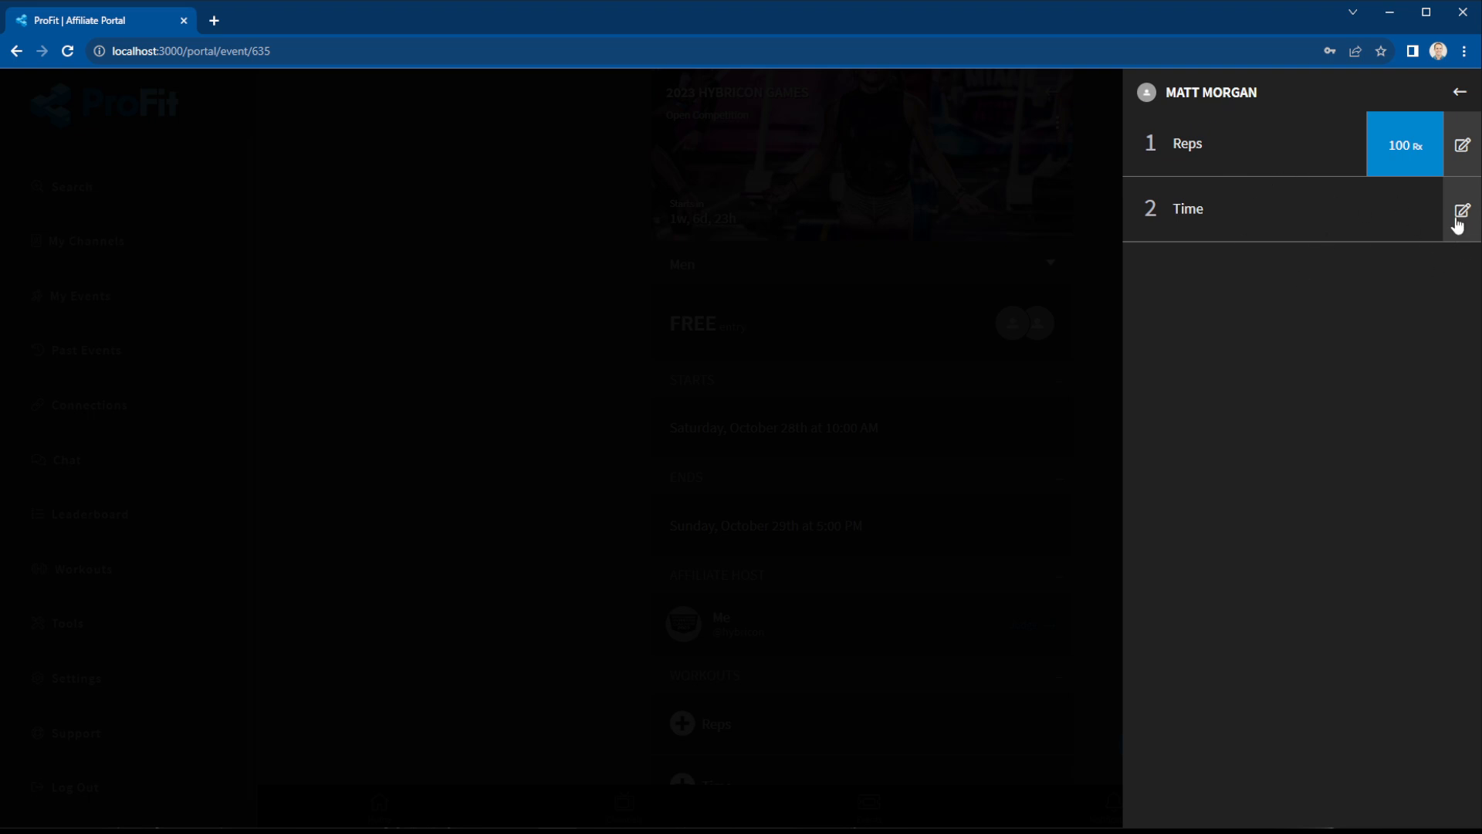
{"action": "left_click", "coordinate": [1459, 94]}
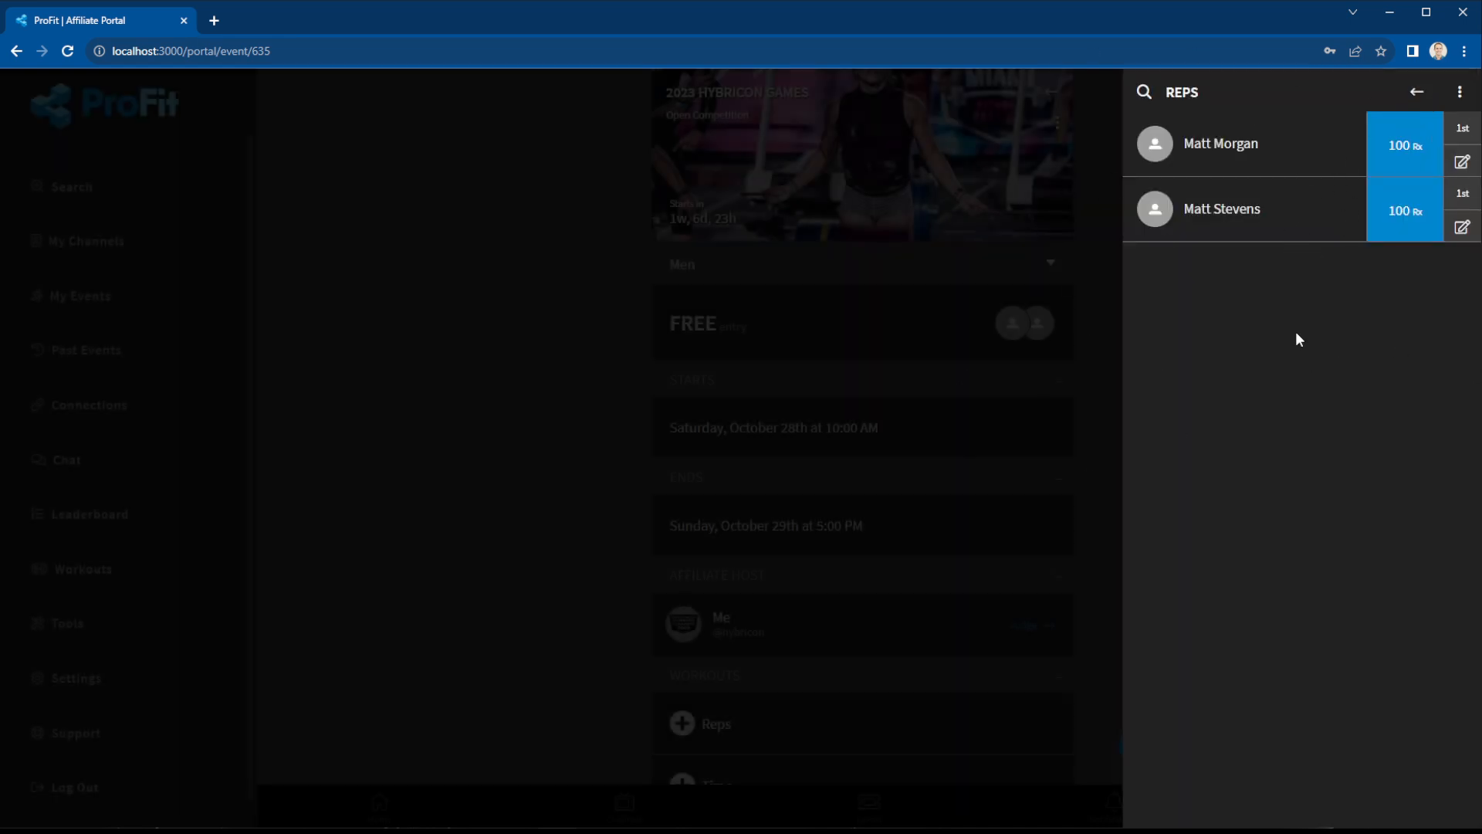
{"action": "left_click", "coordinate": [1417, 92]}
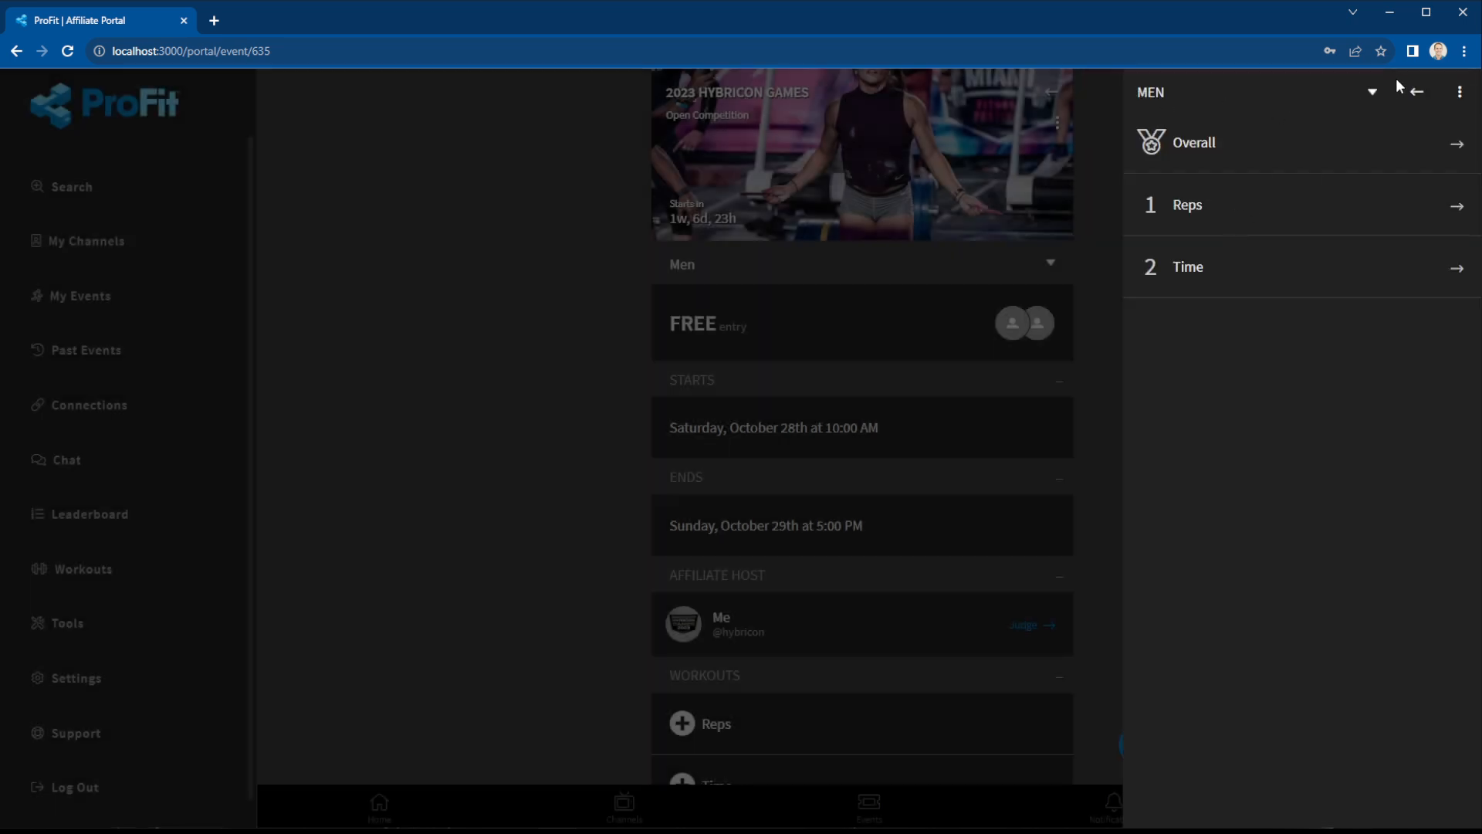
{"action": "left_click", "coordinate": [1460, 92]}
{"action": "left_click", "coordinate": [830, 779]}
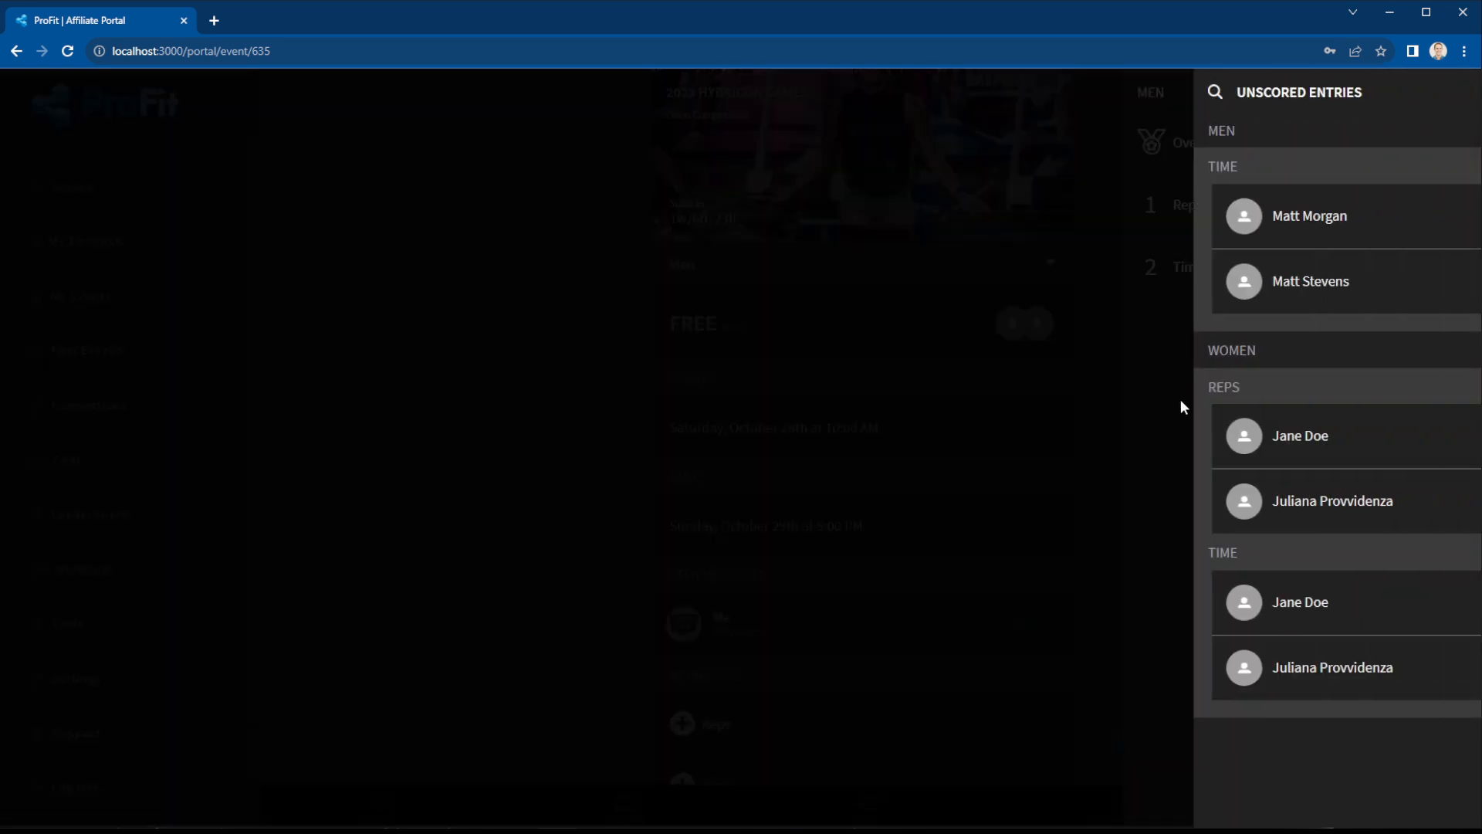
{"action": "left_click", "coordinate": [1459, 92]}
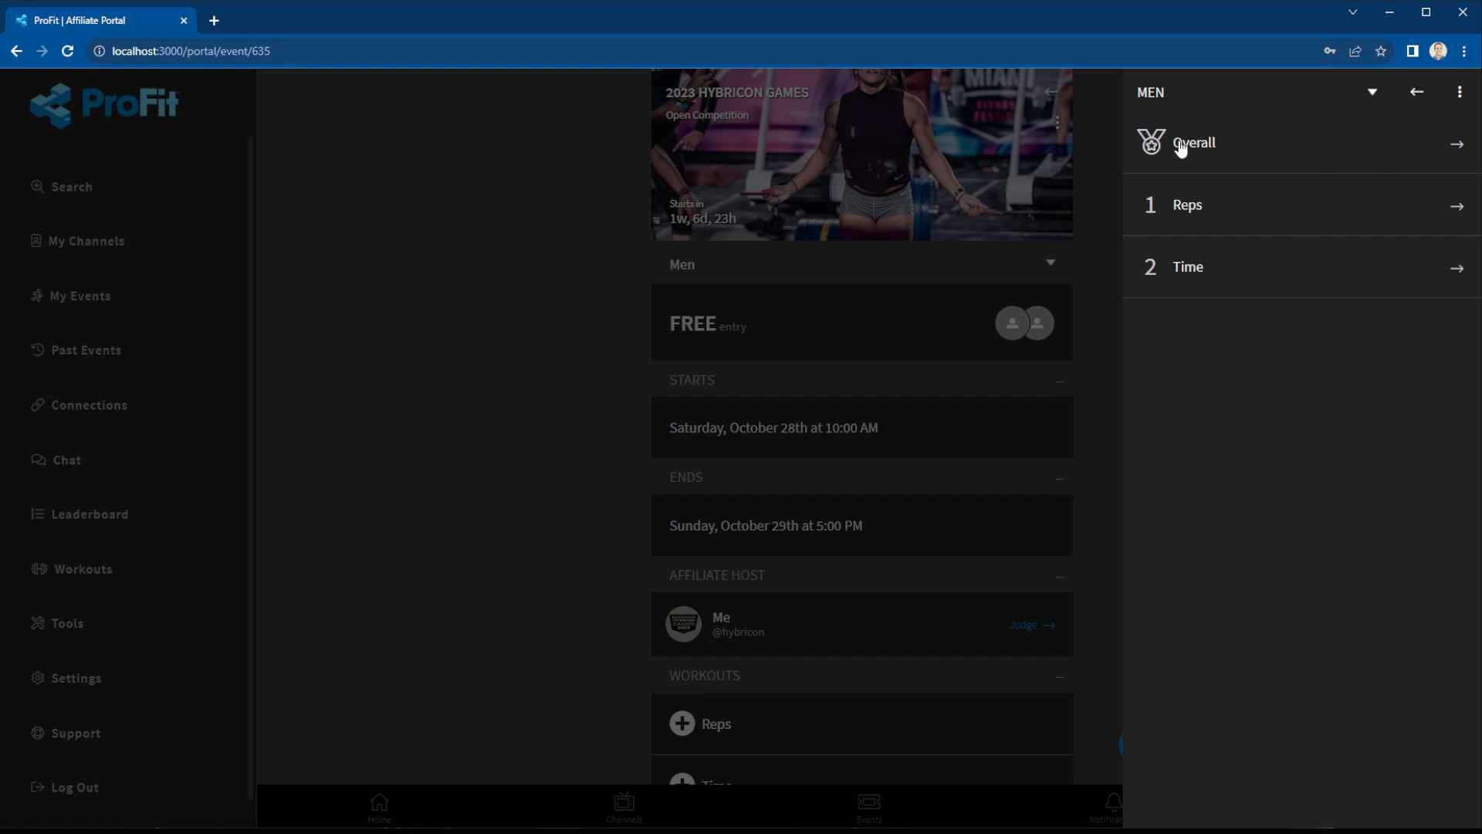
{"action": "left_click", "coordinate": [1416, 92]}
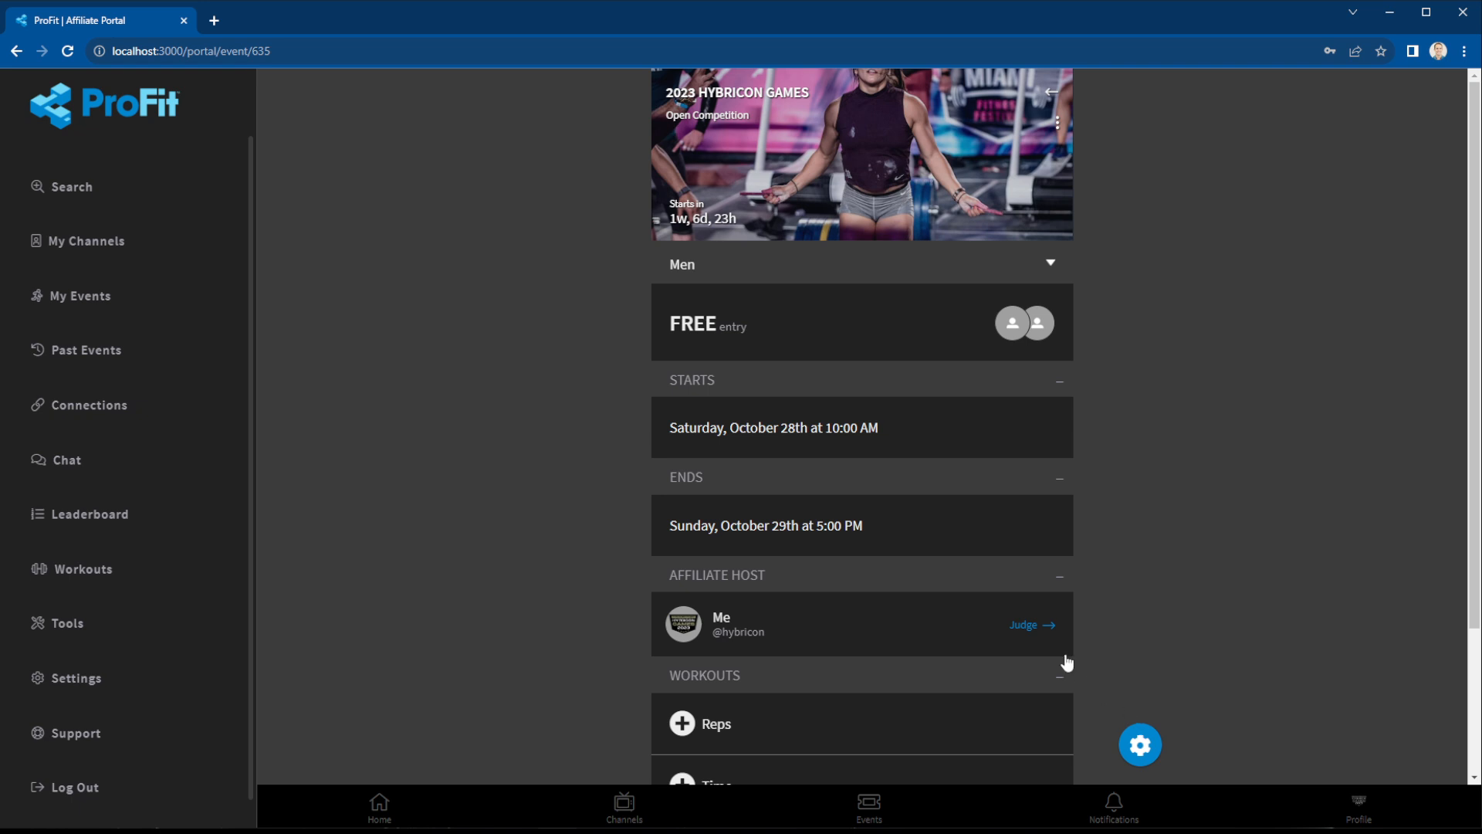
{"action": "left_click", "coordinate": [1022, 624]}
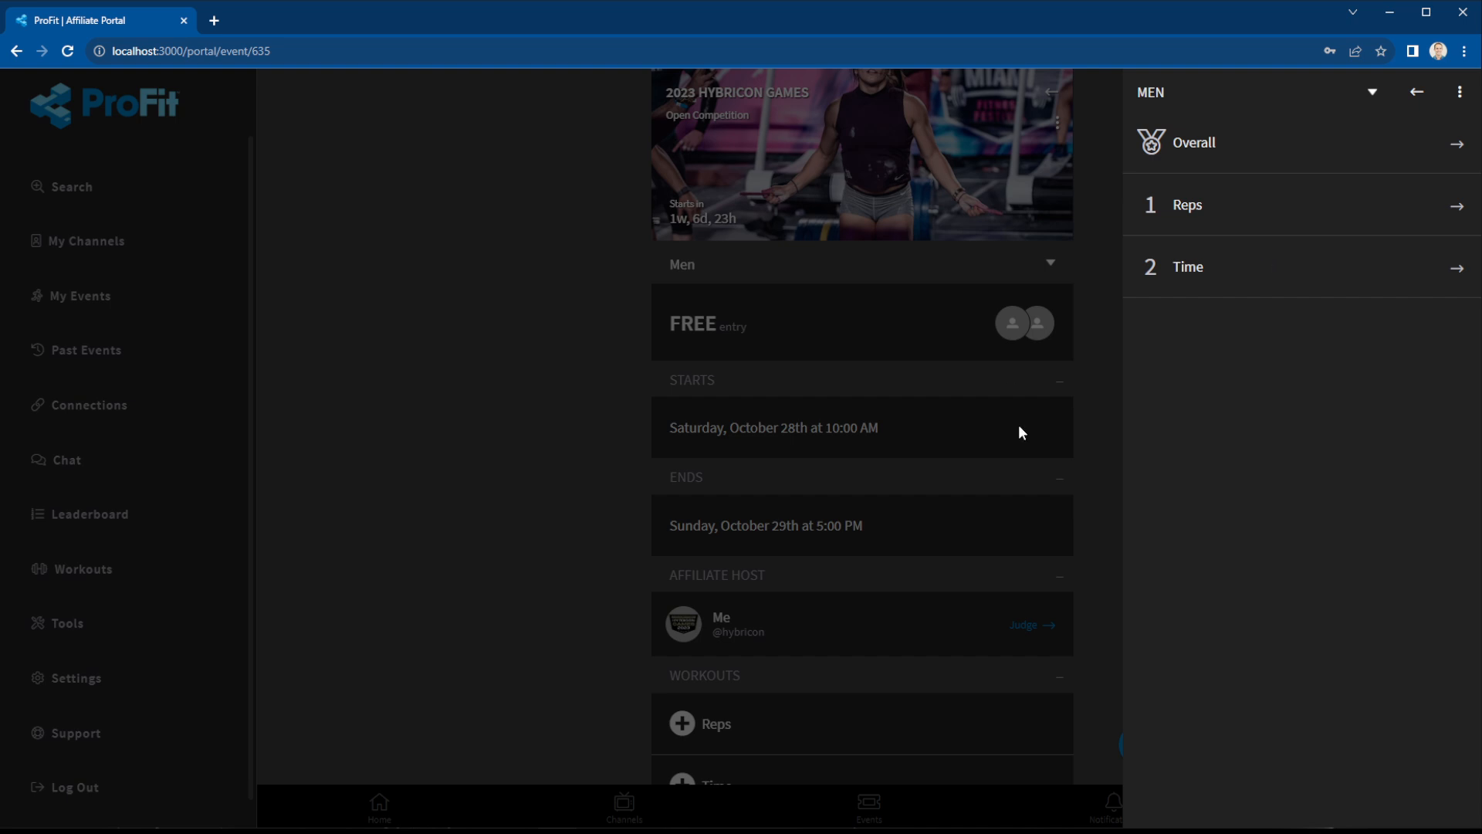
{"action": "left_click", "coordinate": [1415, 93]}
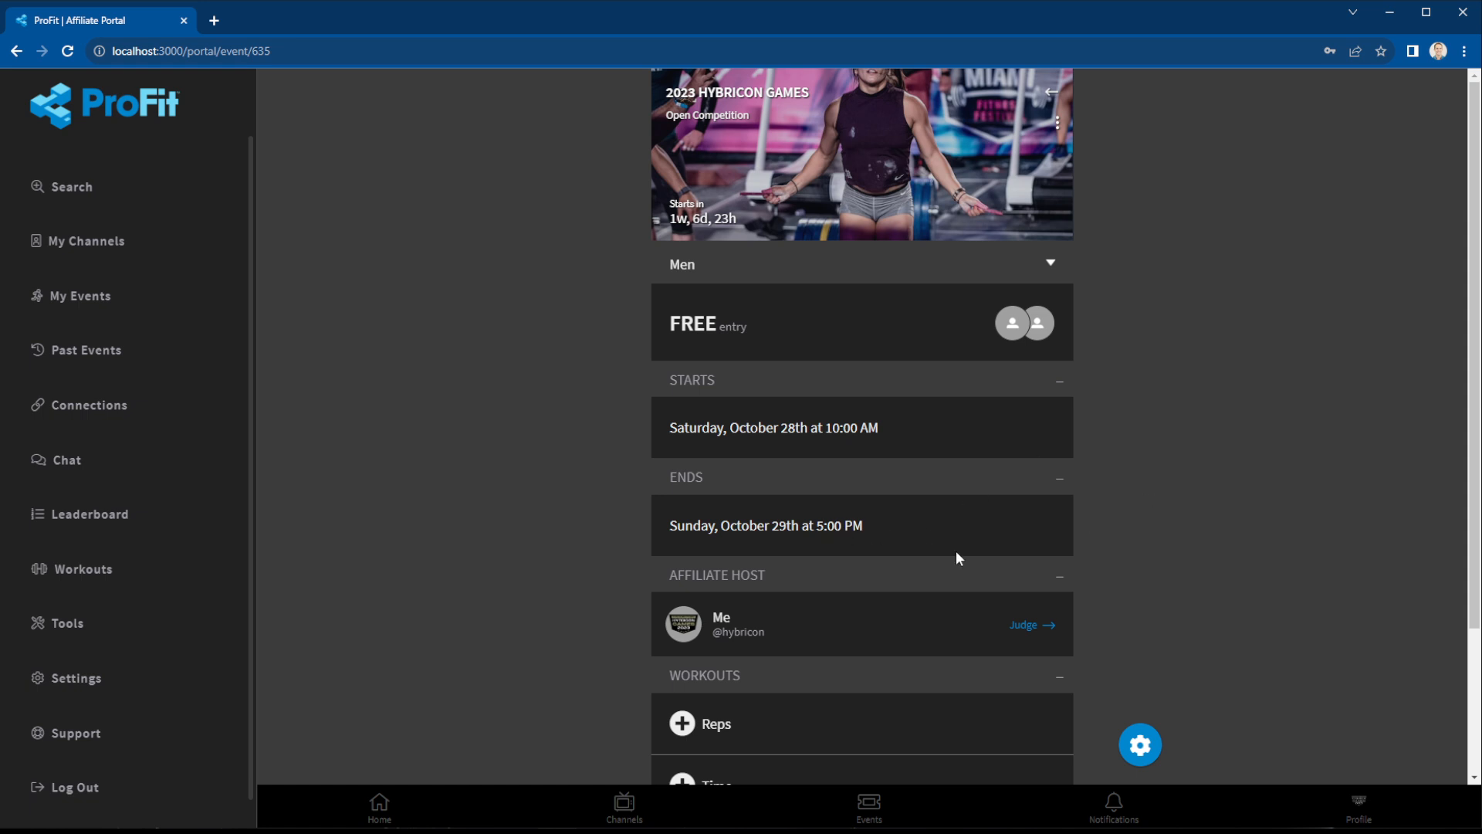
Open the event's Heats, Lanes and Areas setup from the event edit options.
{"action": "left_click", "coordinate": [1141, 744]}
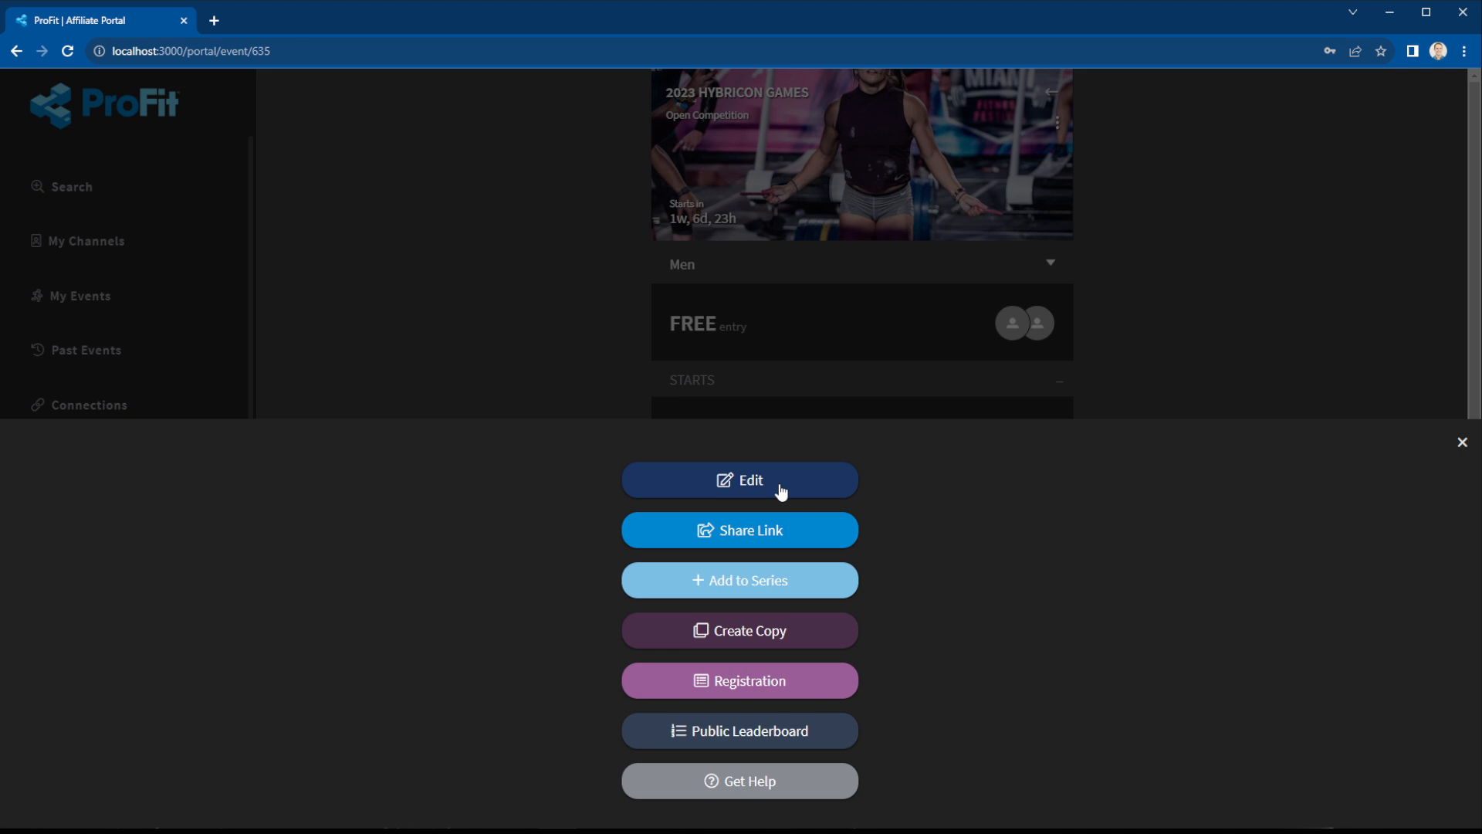
{"action": "left_click", "coordinate": [780, 487]}
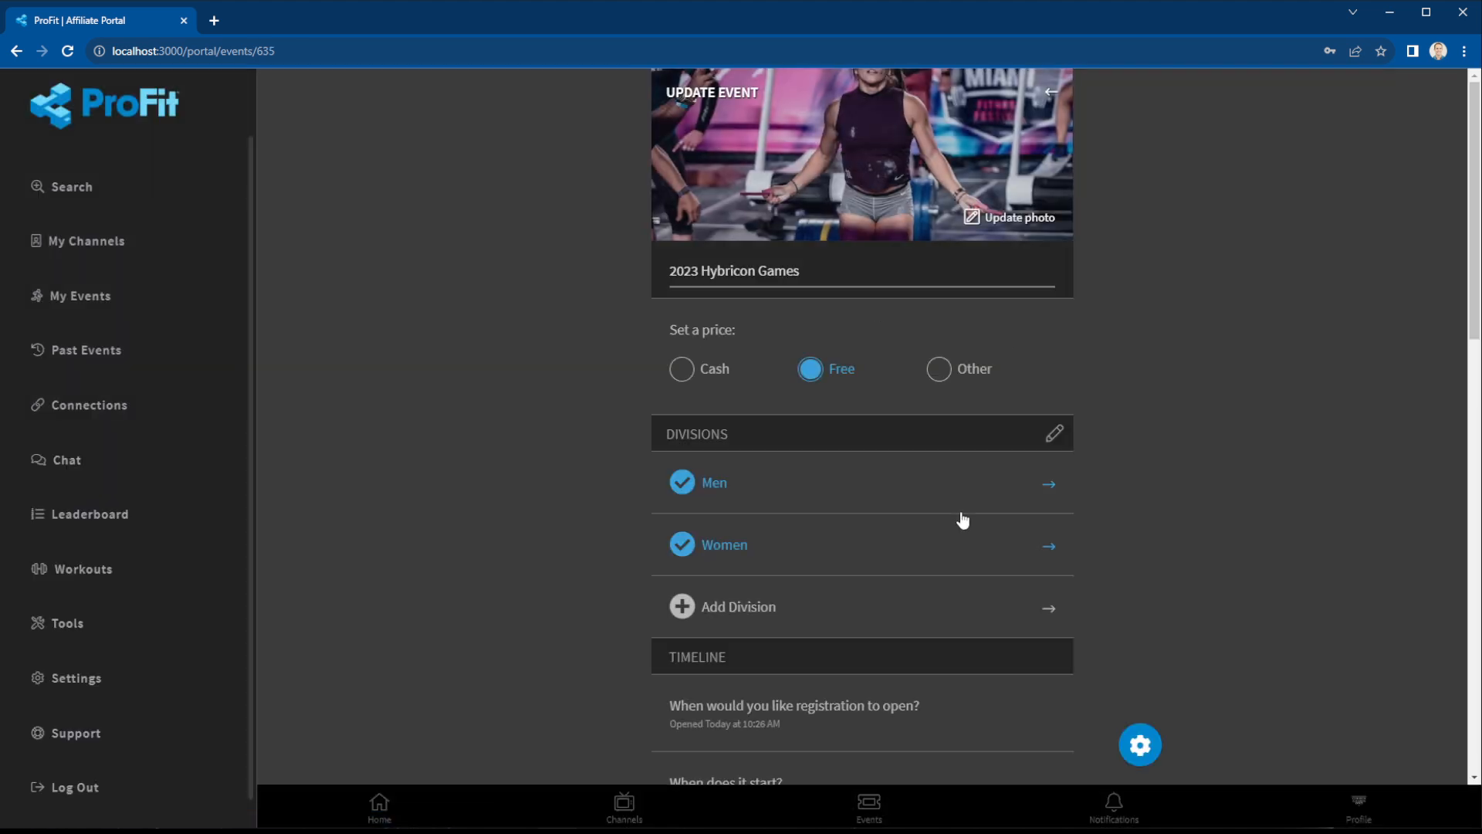
{"action": "scroll", "coordinate": [1045, 630], "scroll_direction": "down", "scroll_amount": 7}
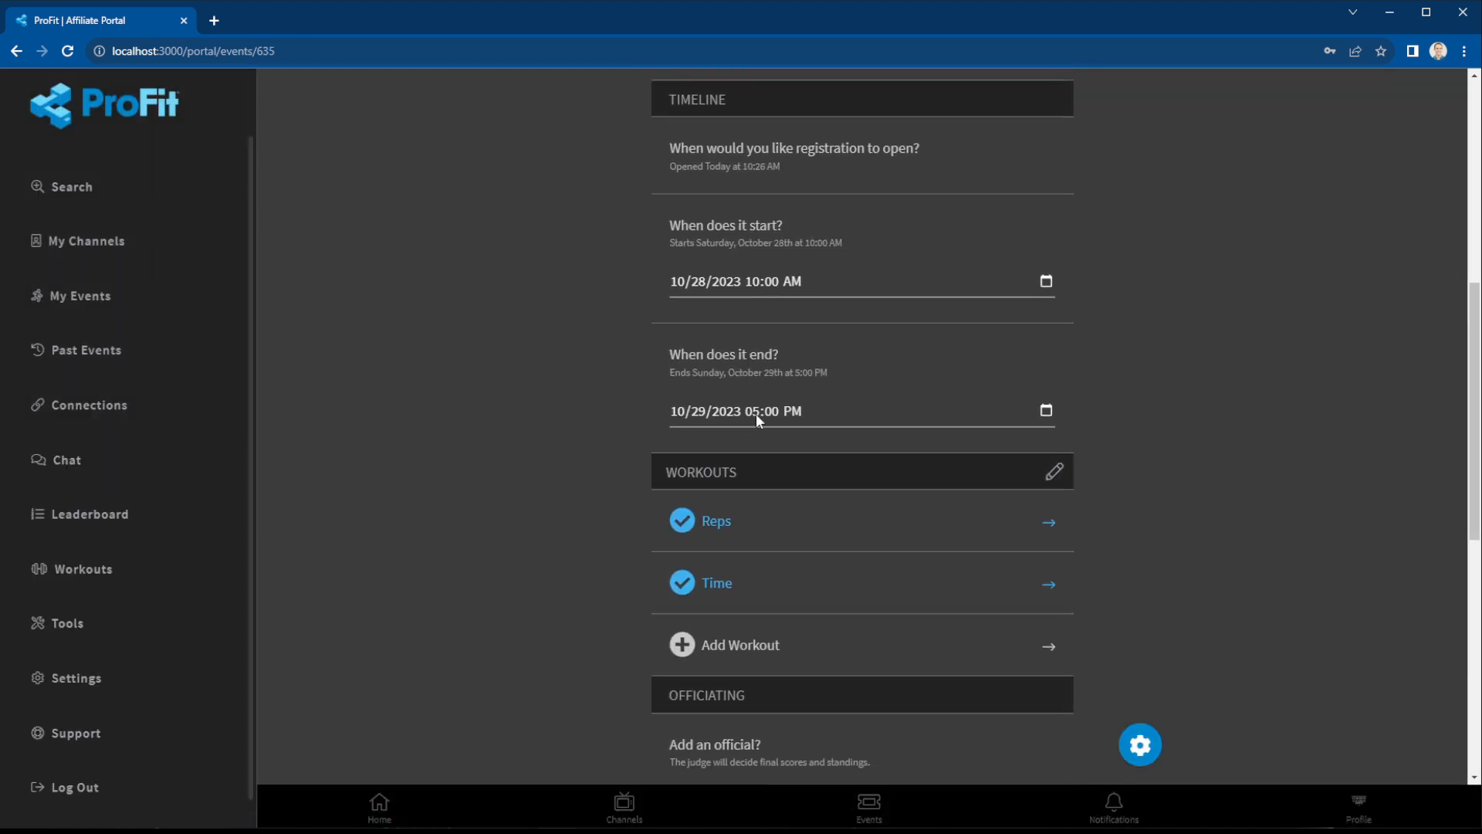
{"action": "scroll", "coordinate": [897, 683], "scroll_direction": "down", "scroll_amount": 6}
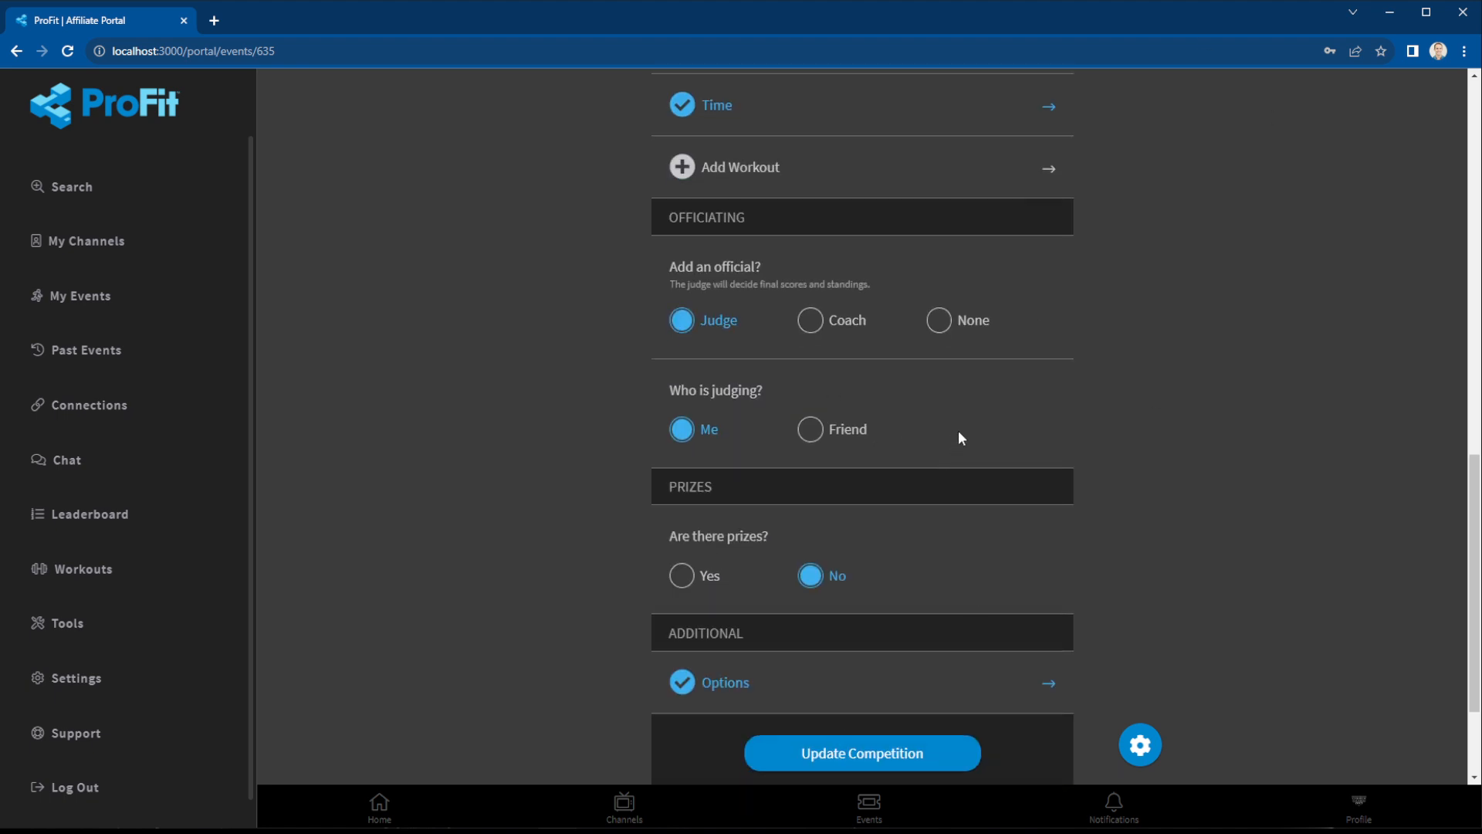
{"action": "scroll", "coordinate": [1201, 367], "scroll_direction": "up", "scroll_amount": 3}
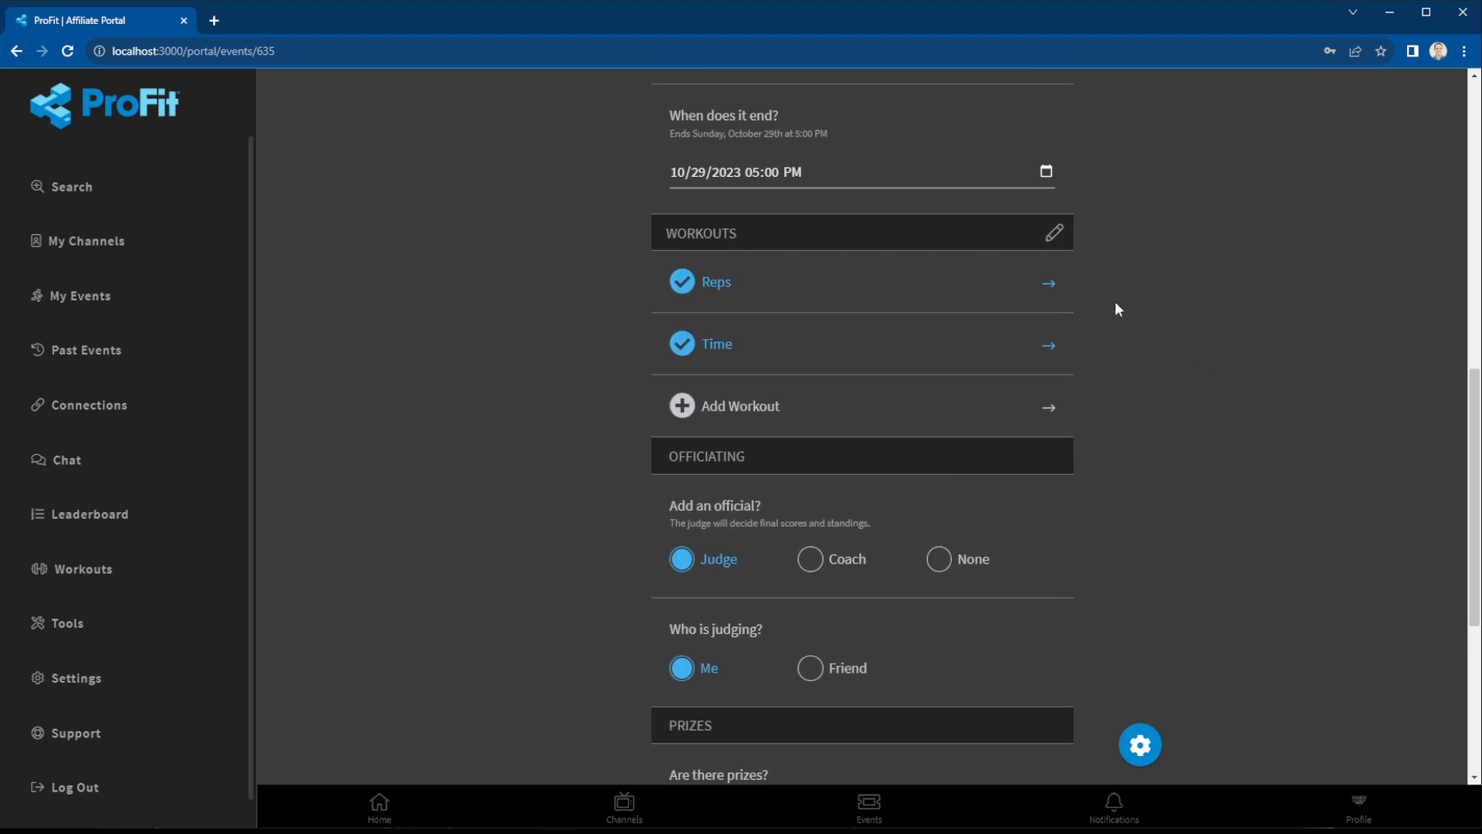
{"action": "scroll", "coordinate": [1057, 426], "scroll_direction": "down", "scroll_amount": 4}
{"action": "left_click", "coordinate": [753, 609]}
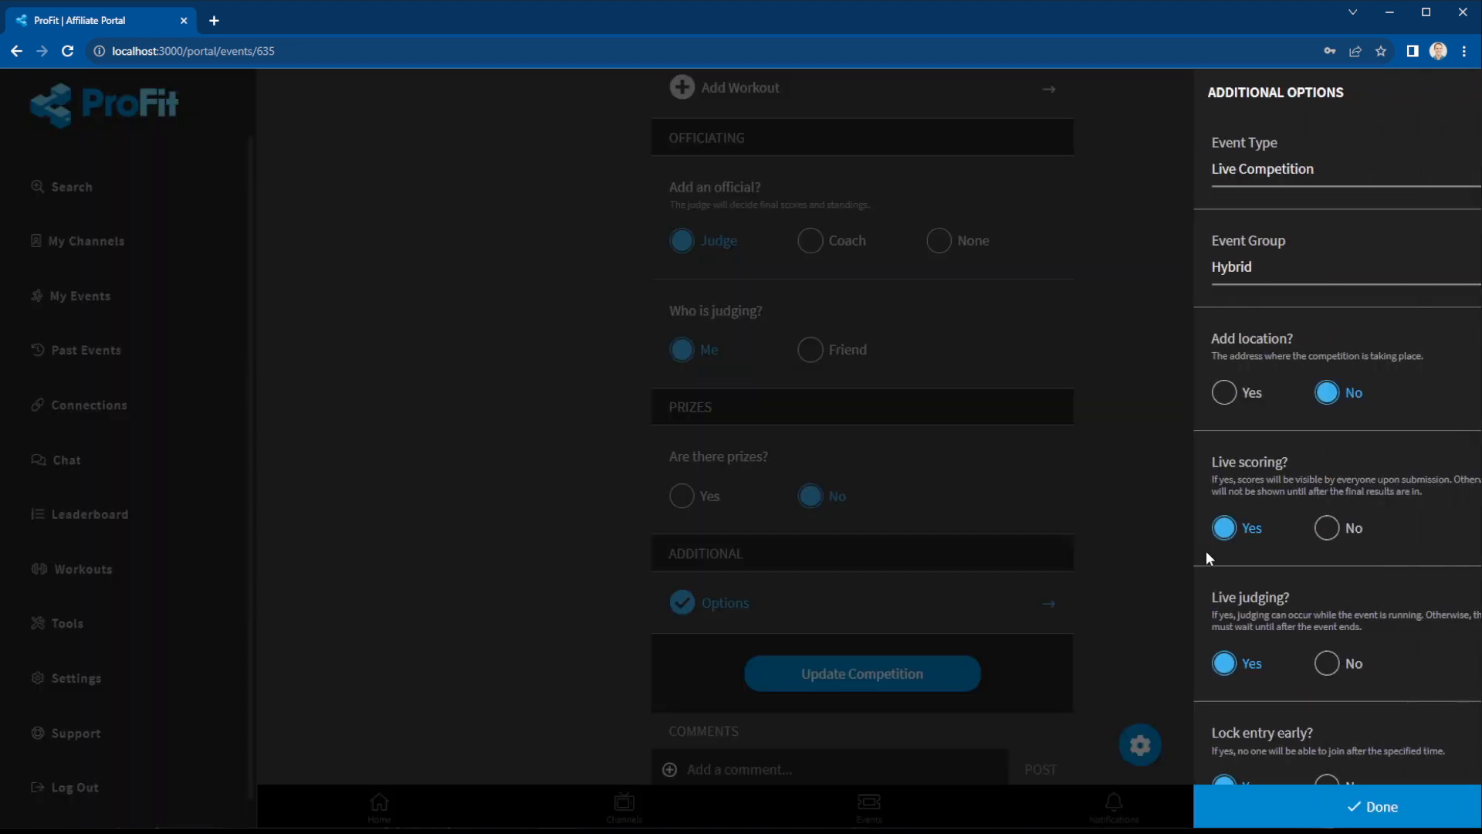
{"action": "scroll", "coordinate": [1339, 547], "scroll_direction": "down", "scroll_amount": 14}
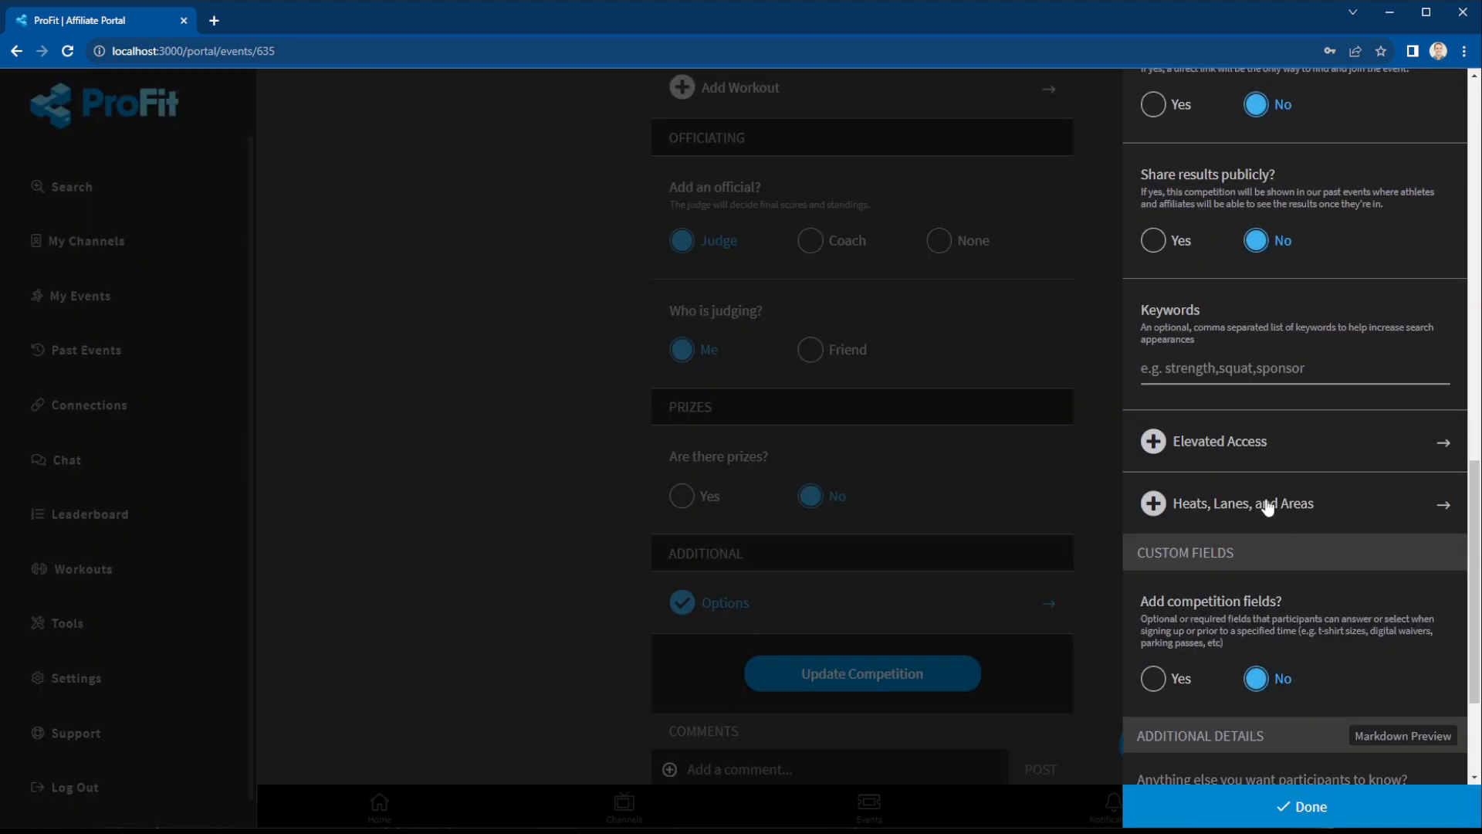
{"action": "left_click", "coordinate": [1237, 505]}
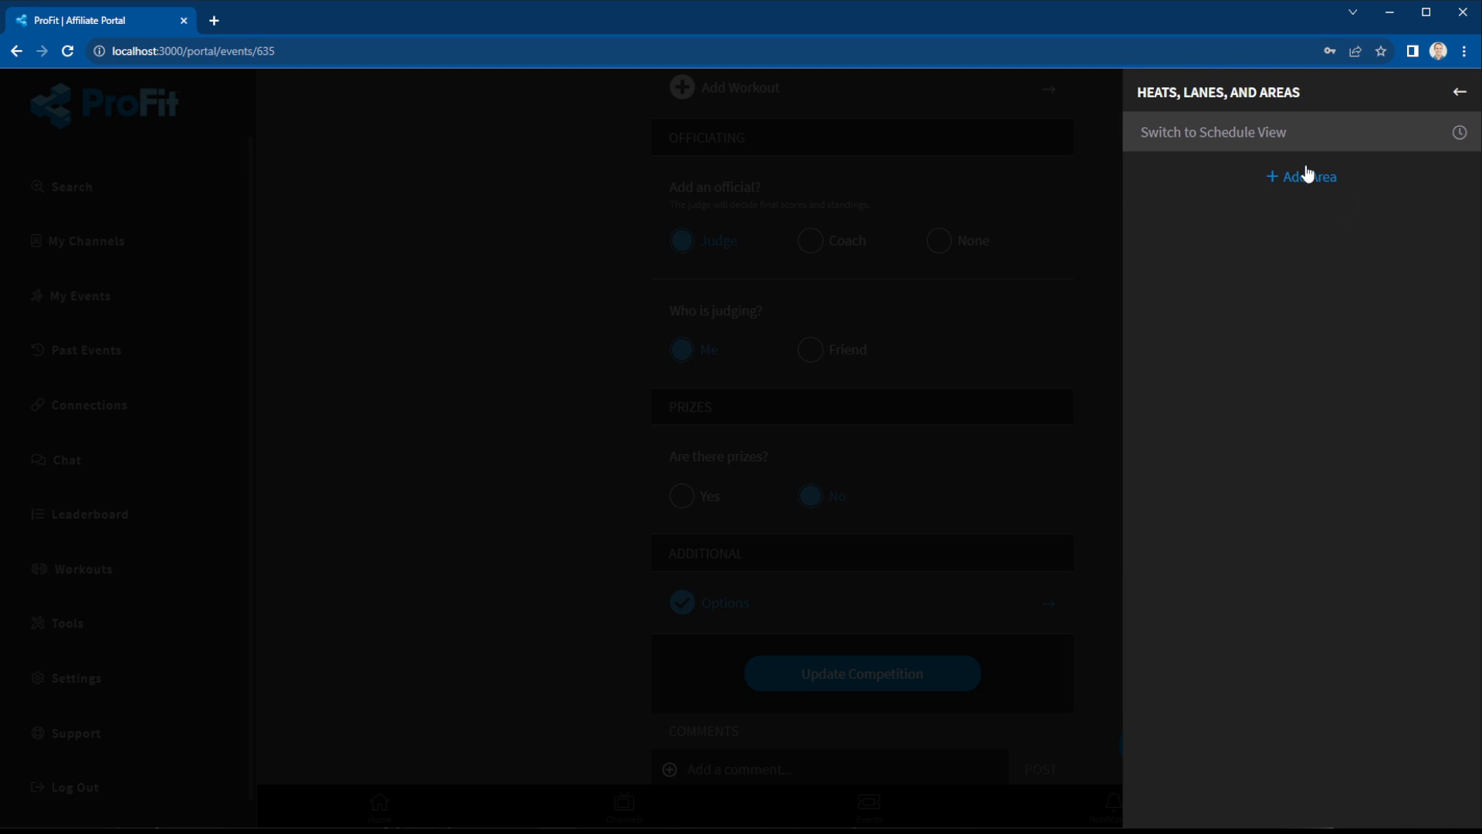
Add two areas named Inside and Outside.
{"action": "left_click", "coordinate": [1304, 179]}
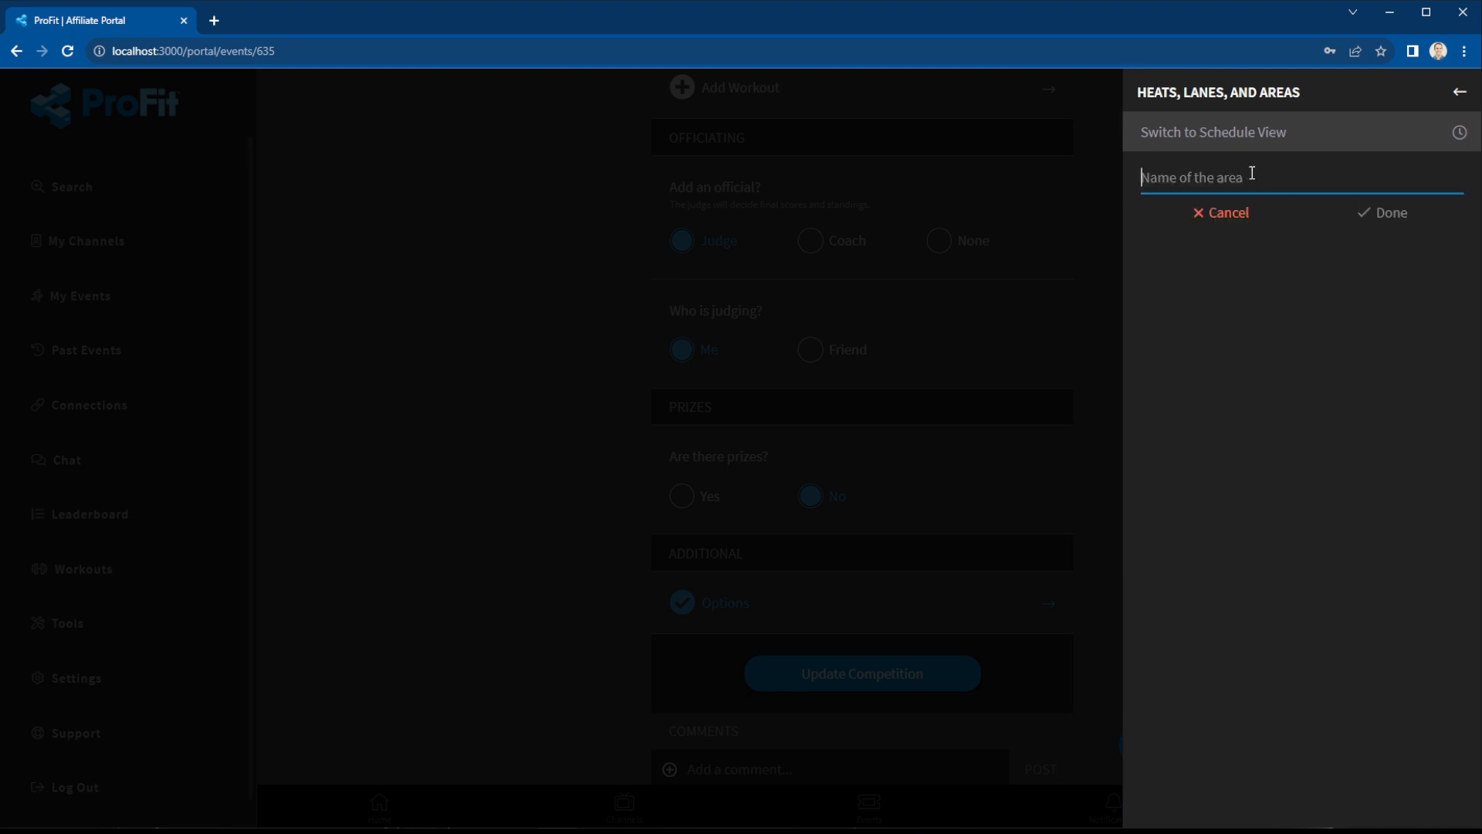
{"action": "type", "text": "Inside"}
{"action": "left_click", "coordinate": [1381, 219]}
{"action": "left_click", "coordinate": [1305, 353]}
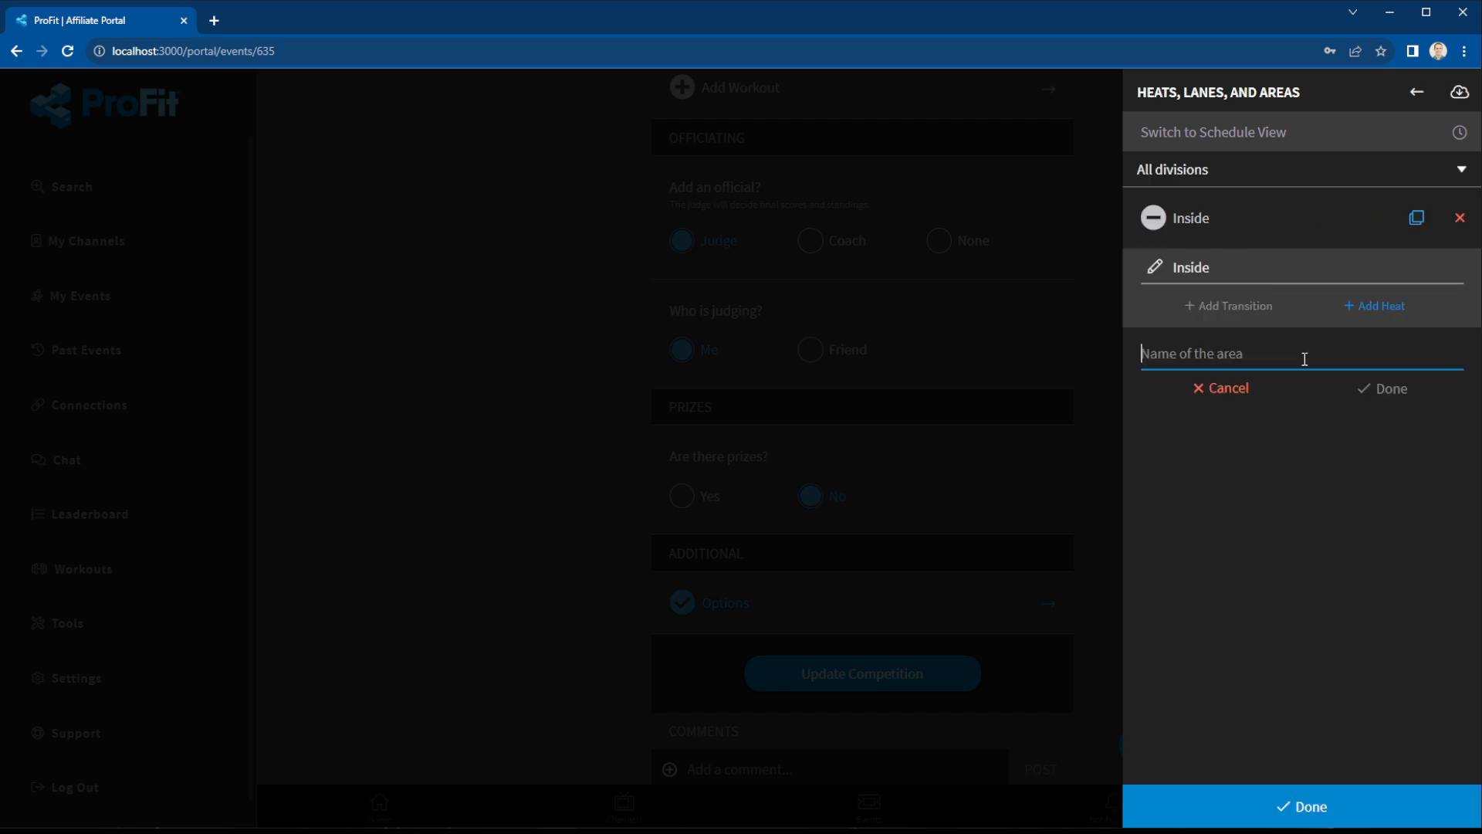
{"action": "type", "text": "Outside"}
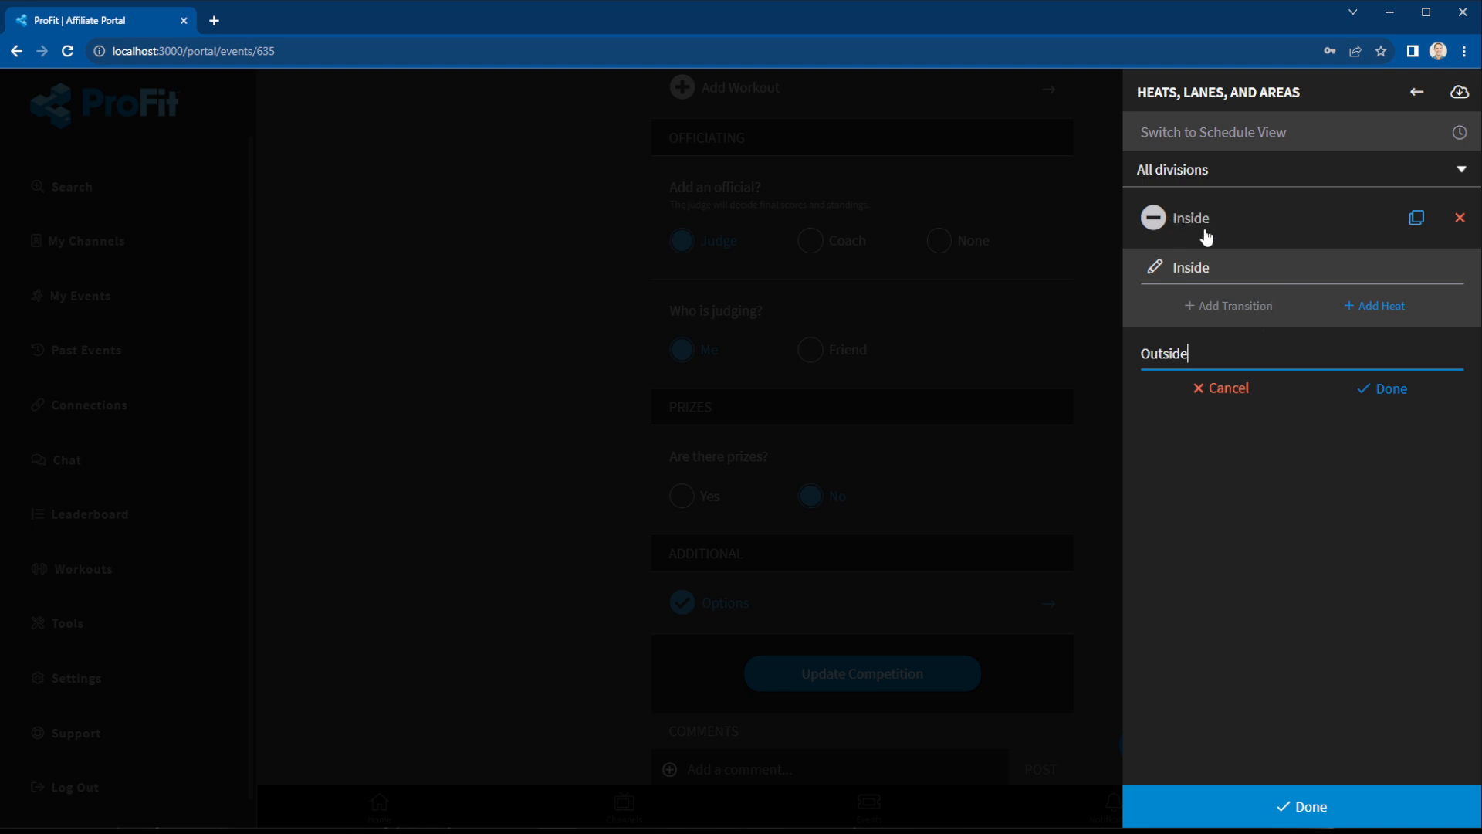
{"action": "left_click", "coordinate": [1397, 390]}
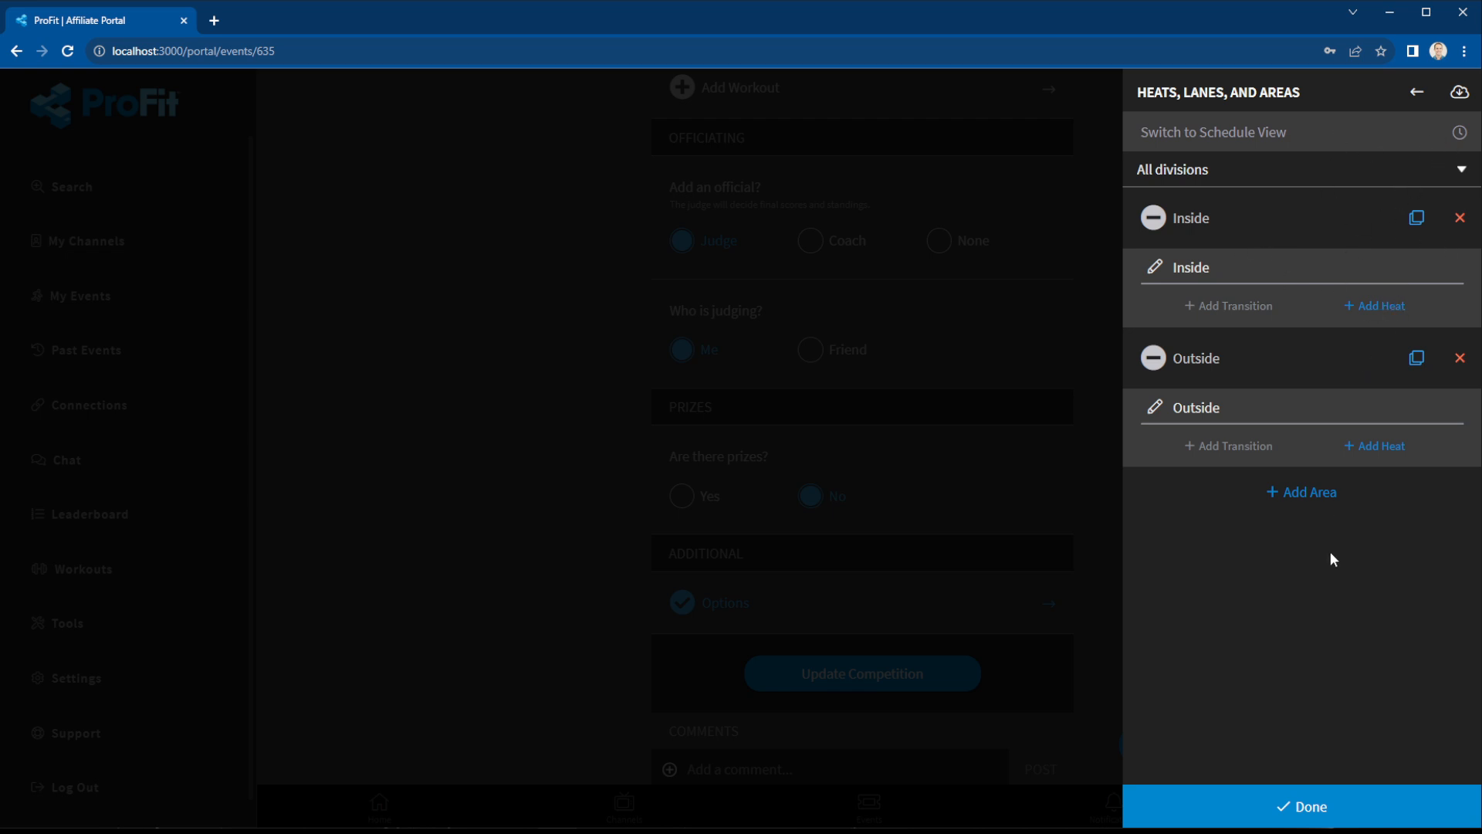
Add Inside Heat #1 with a 15-minute duration and 5 lanes, autofilling athletes into lanes.
{"action": "left_click", "coordinate": [1387, 313]}
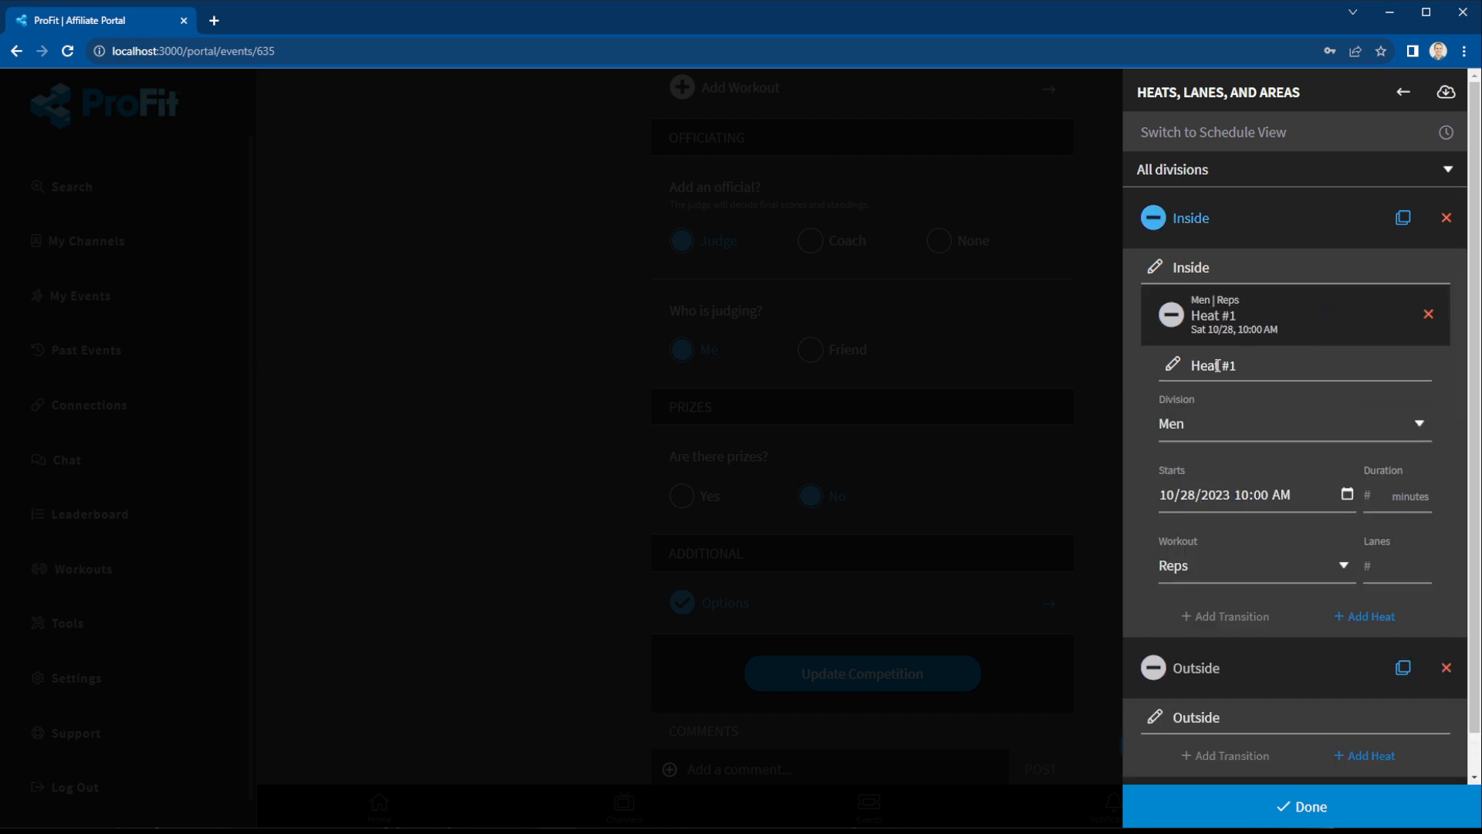
{"action": "left_click", "coordinate": [1395, 497]}
{"action": "type", "text": "15"}
{"action": "left_click", "coordinate": [1374, 569]}
{"action": "type", "text": "5"}
{"action": "scroll", "coordinate": [1428, 541], "scroll_direction": "down", "scroll_amount": 2}
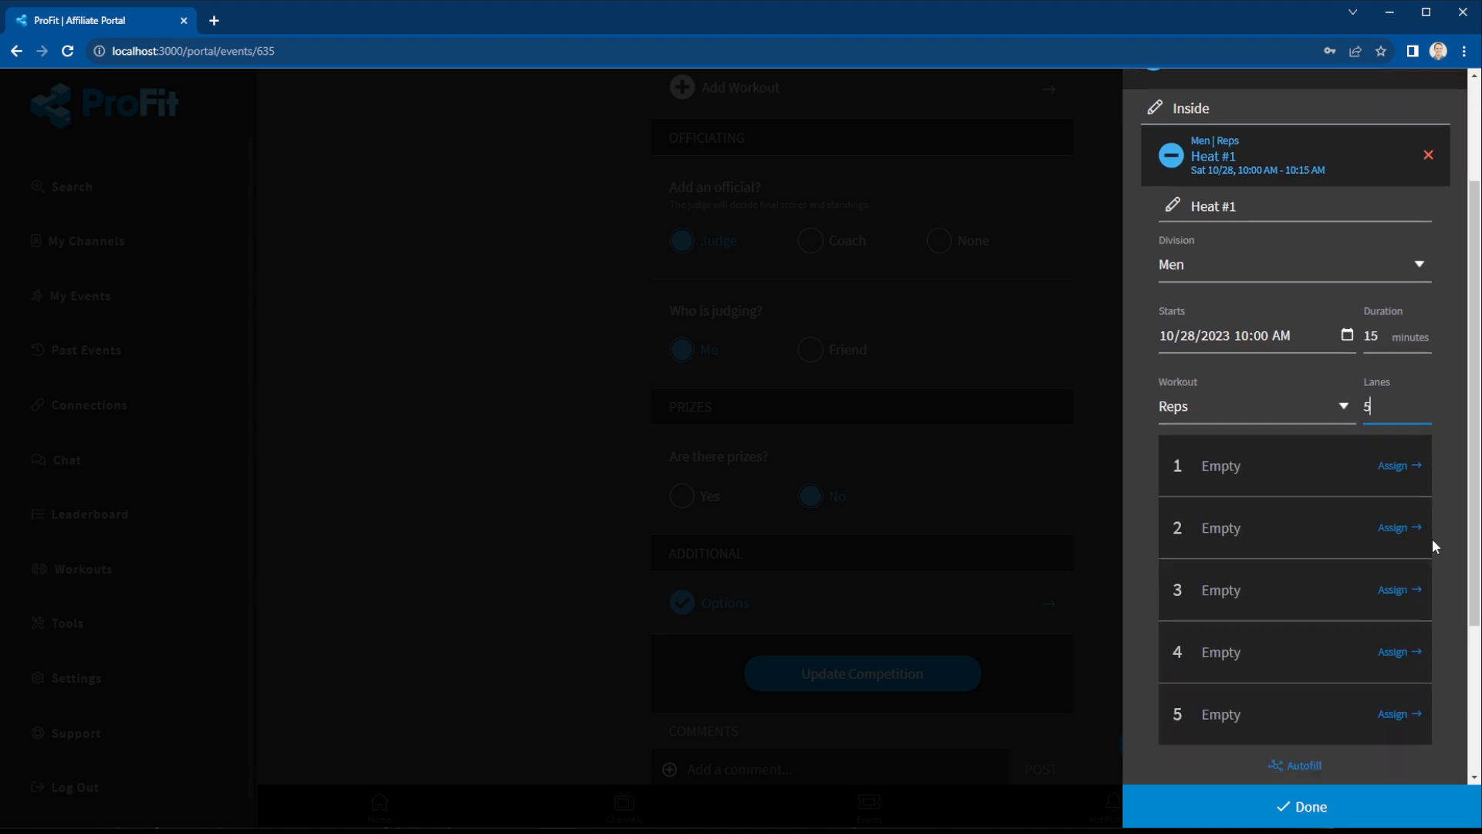
{"action": "scroll", "coordinate": [1286, 539], "scroll_direction": "down", "scroll_amount": 3}
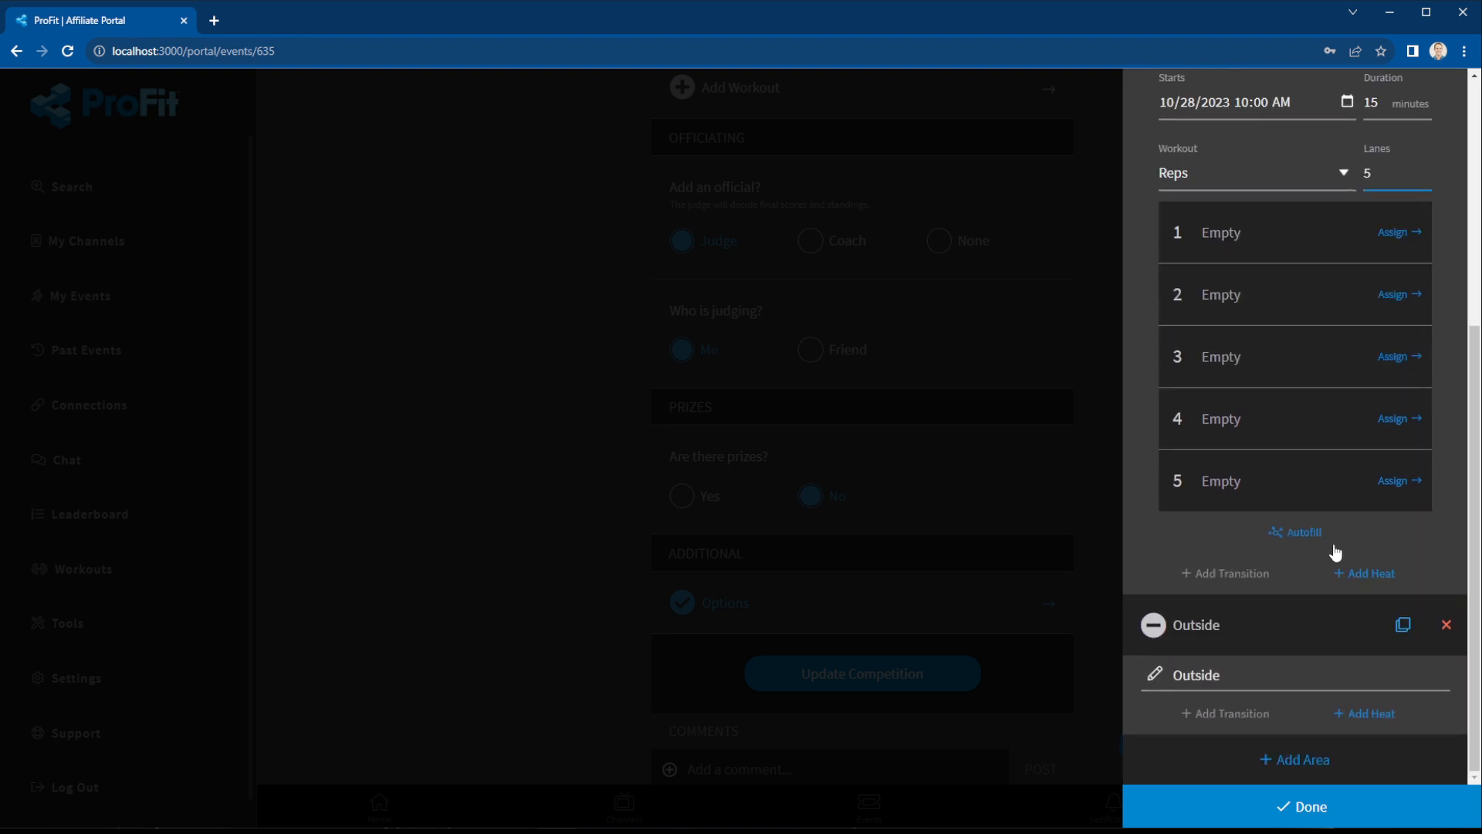
{"action": "left_click", "coordinate": [1399, 233]}
{"action": "left_click", "coordinate": [1458, 92]}
{"action": "left_click", "coordinate": [1303, 543]}
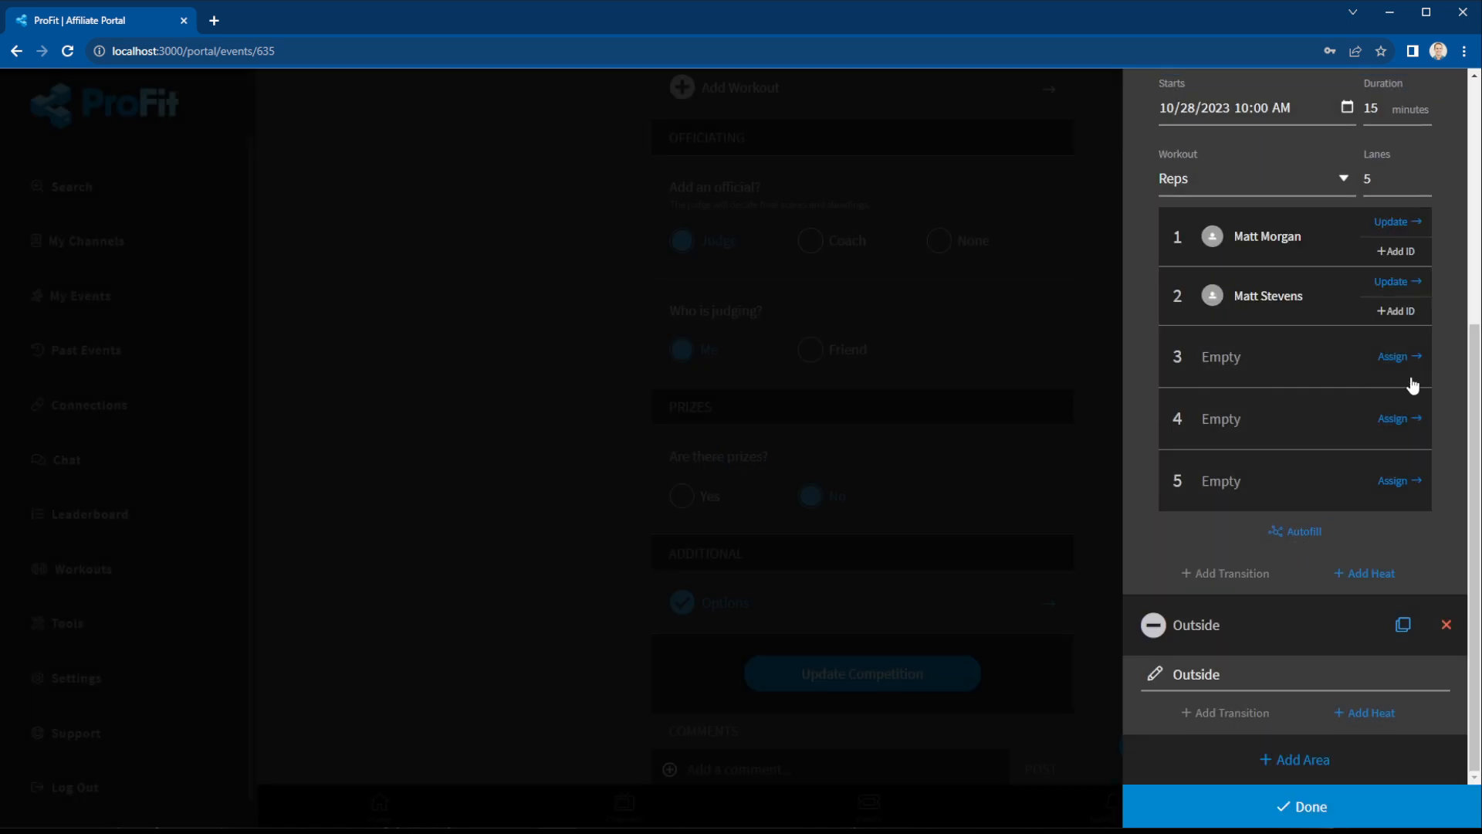
Check the lane 1 entry ID dialog without changes and collapse the Inside heat card.
{"action": "scroll", "coordinate": [1338, 392], "scroll_direction": "up", "scroll_amount": 2}
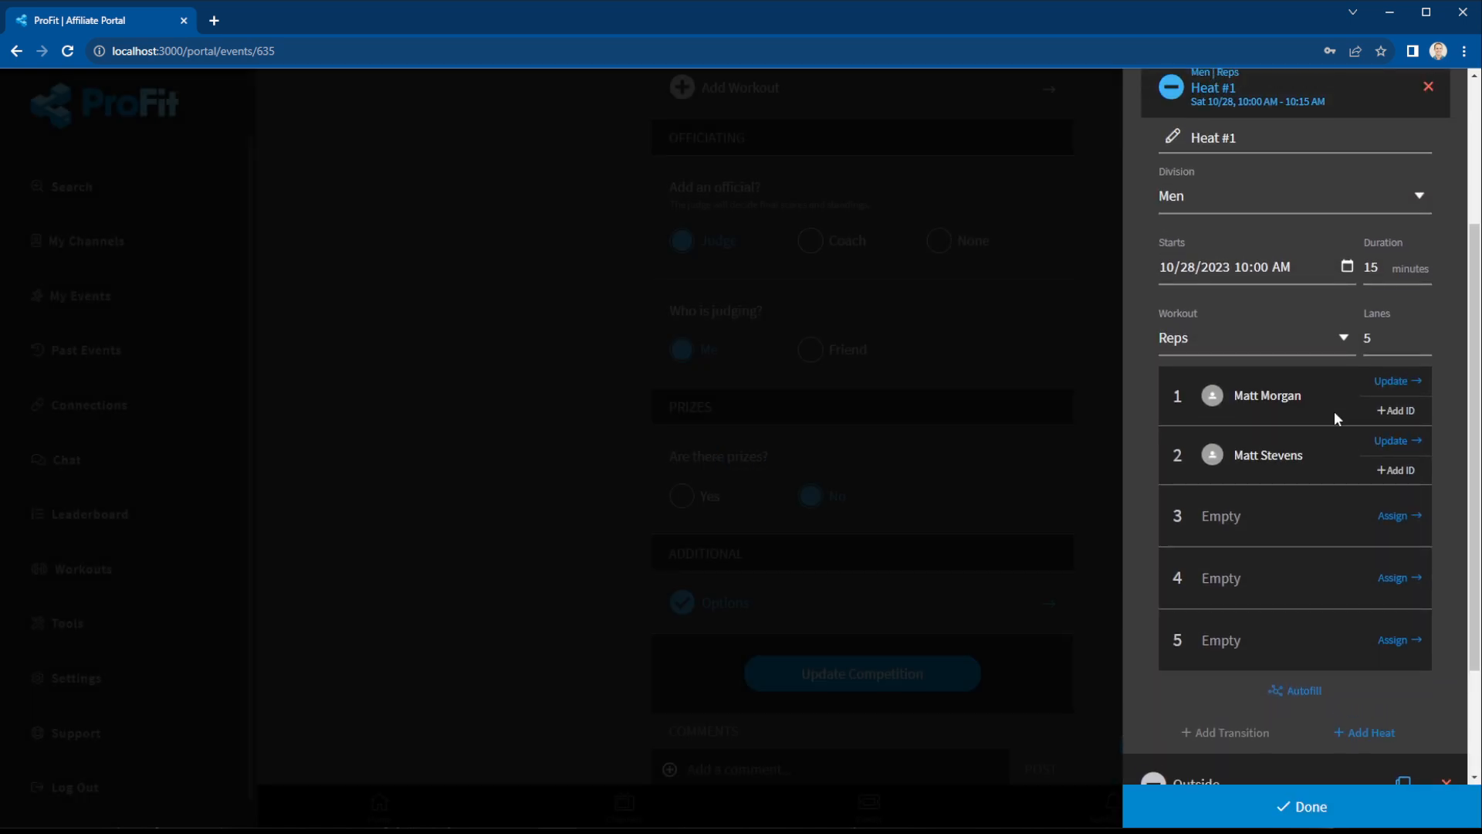
{"action": "left_click", "coordinate": [1398, 411]}
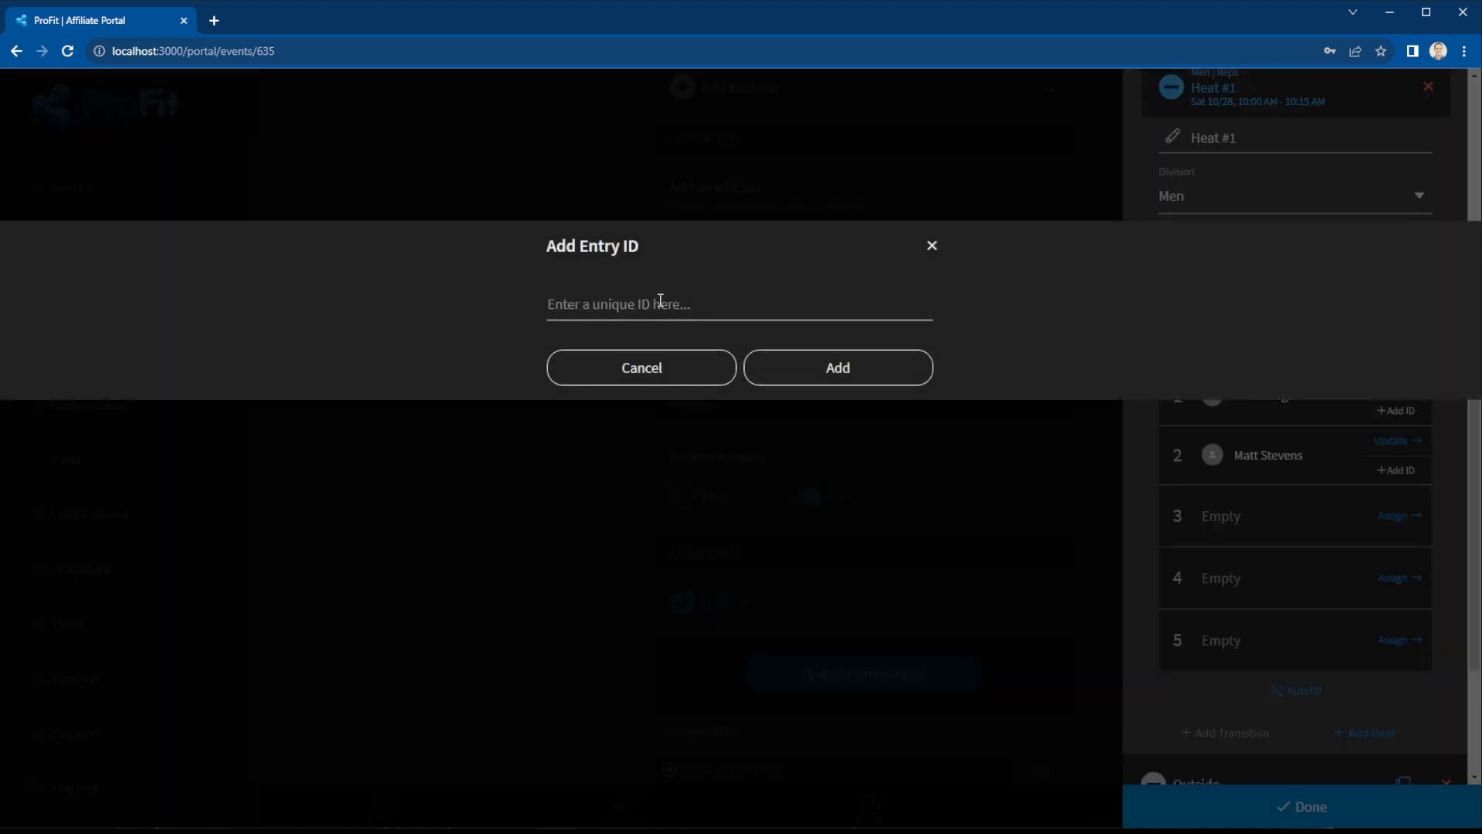
{"action": "left_click", "coordinate": [686, 312]}
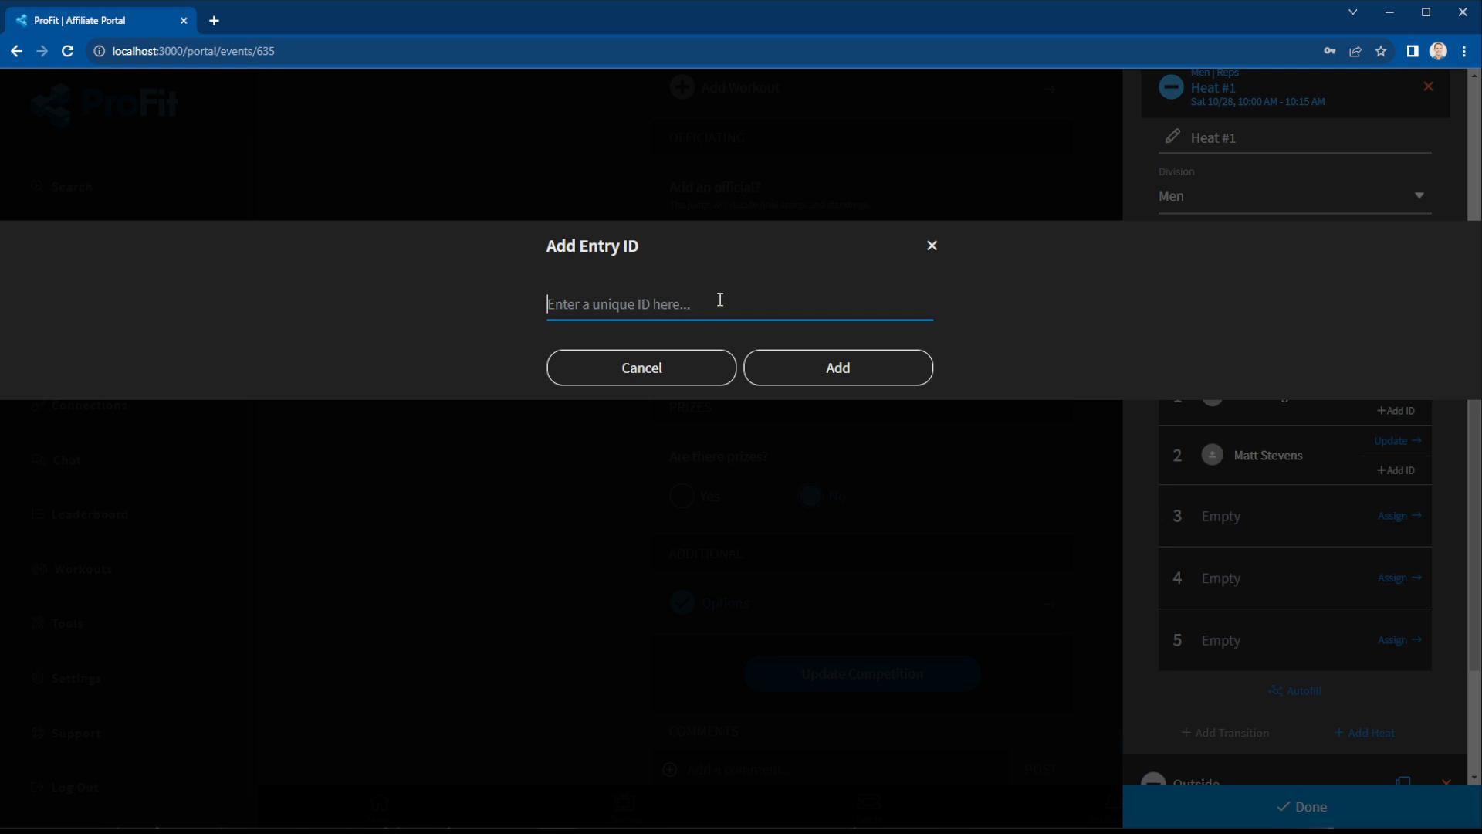
{"action": "left_click", "coordinate": [932, 246]}
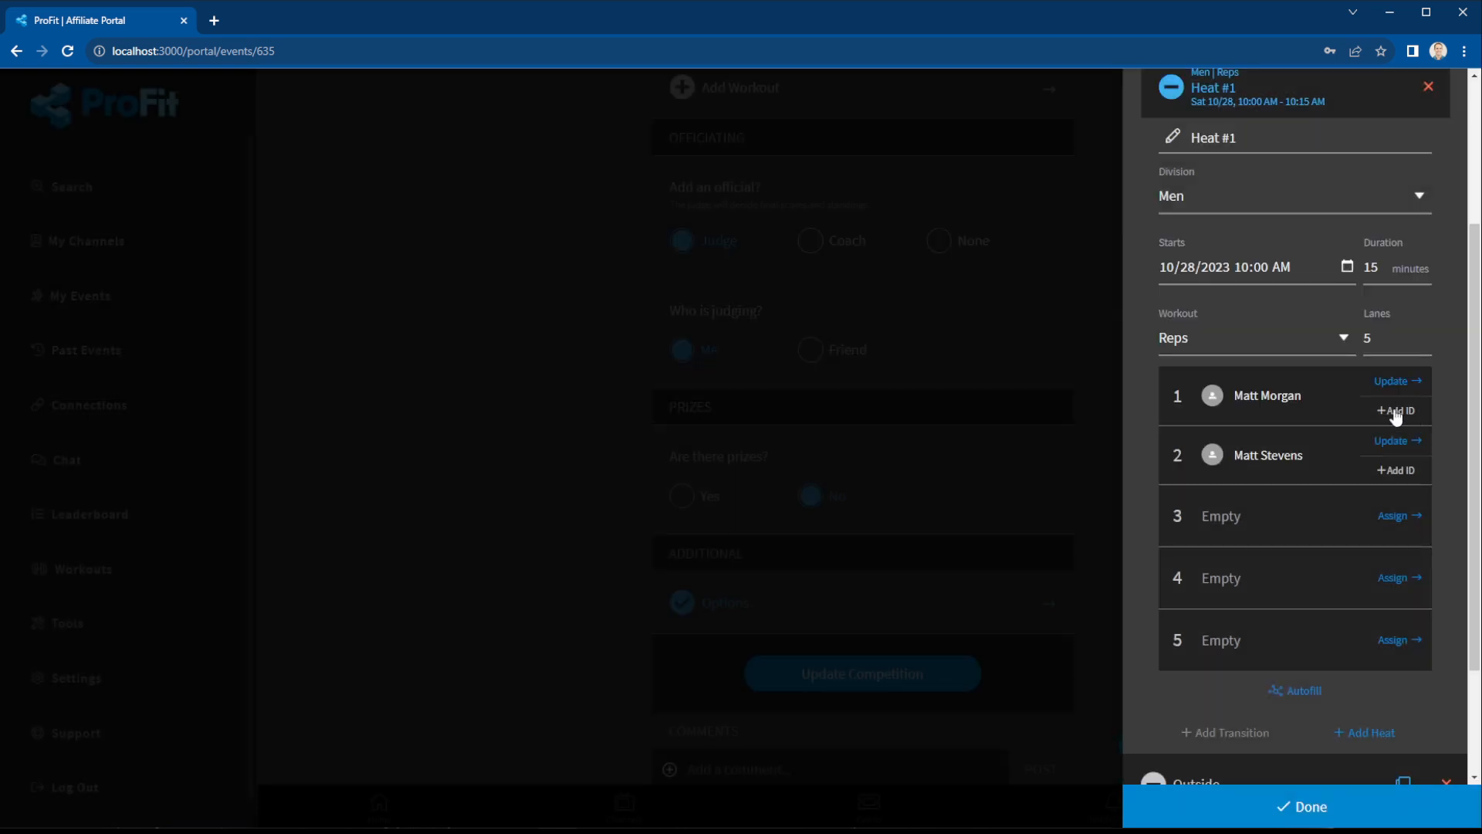
{"action": "scroll", "coordinate": [1313, 513], "scroll_direction": "up", "scroll_amount": 2}
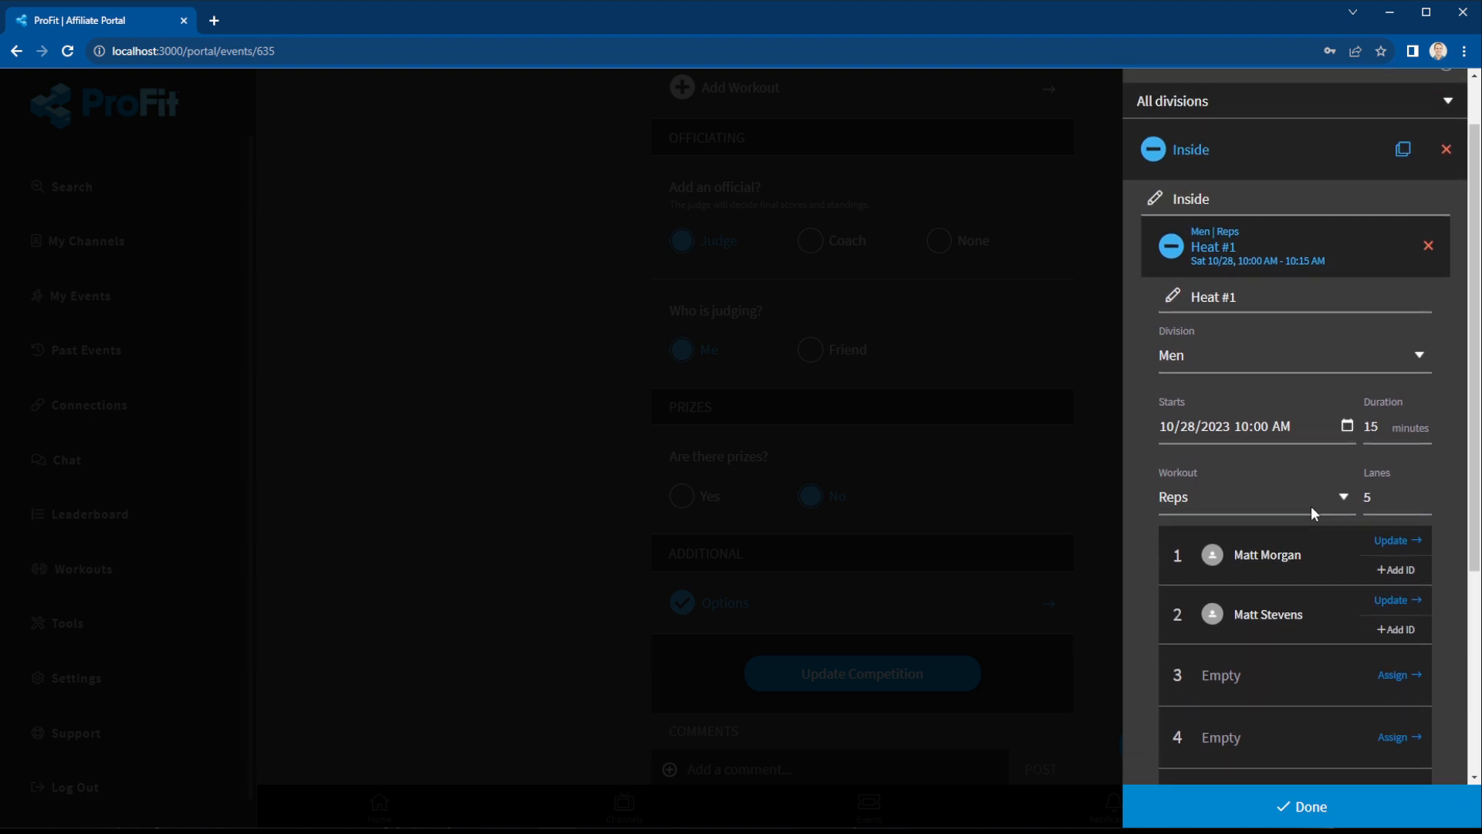
{"action": "left_click", "coordinate": [1266, 266]}
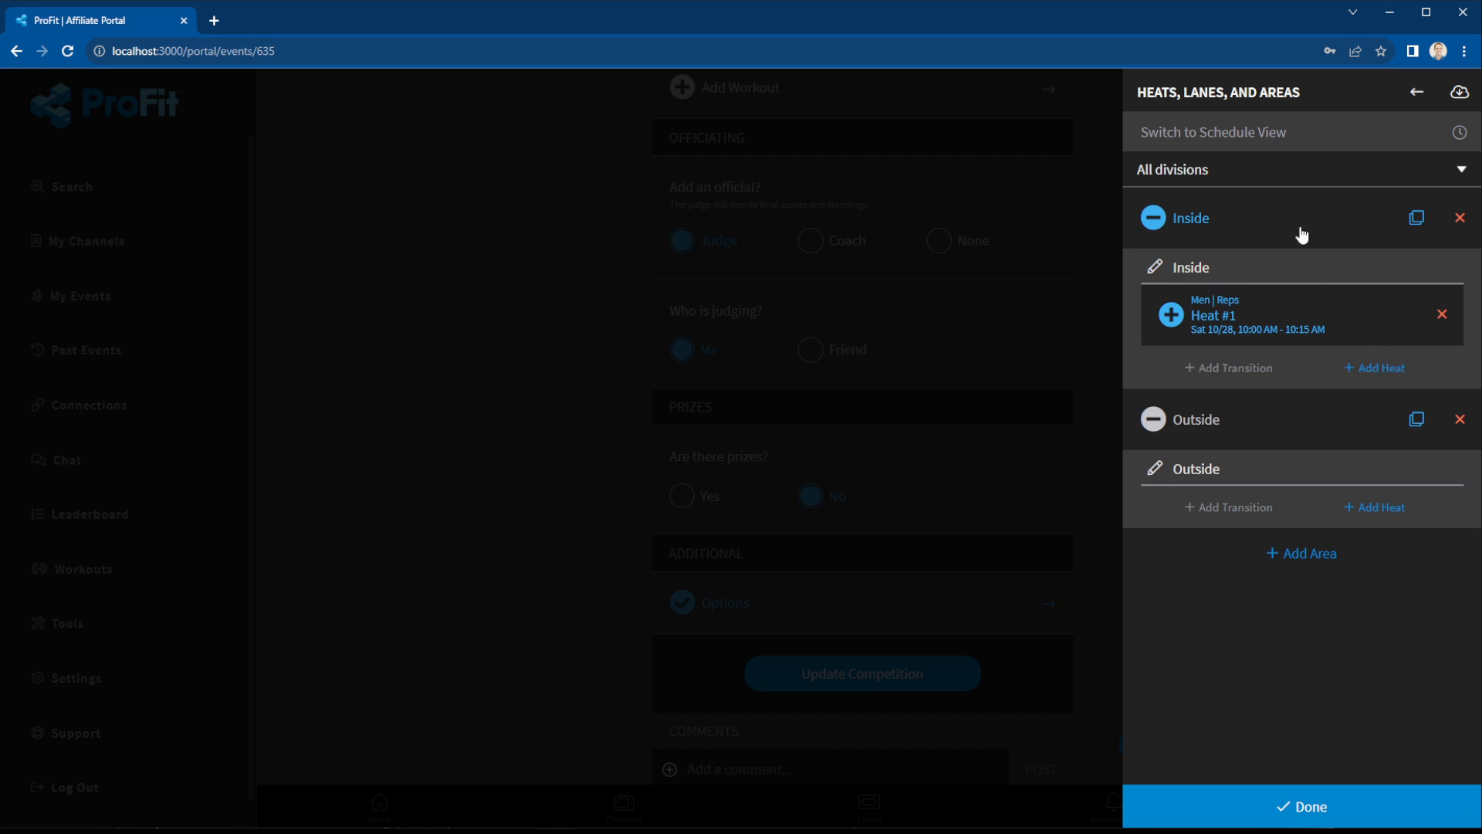
Add Outside Heat #1 for Men on the Time workout, 5 lanes, 20 minutes, autofilled.
{"action": "left_click", "coordinate": [1376, 507]}
{"action": "scroll", "coordinate": [1312, 550], "scroll_direction": "down", "scroll_amount": 2}
{"action": "left_click", "coordinate": [1213, 525]}
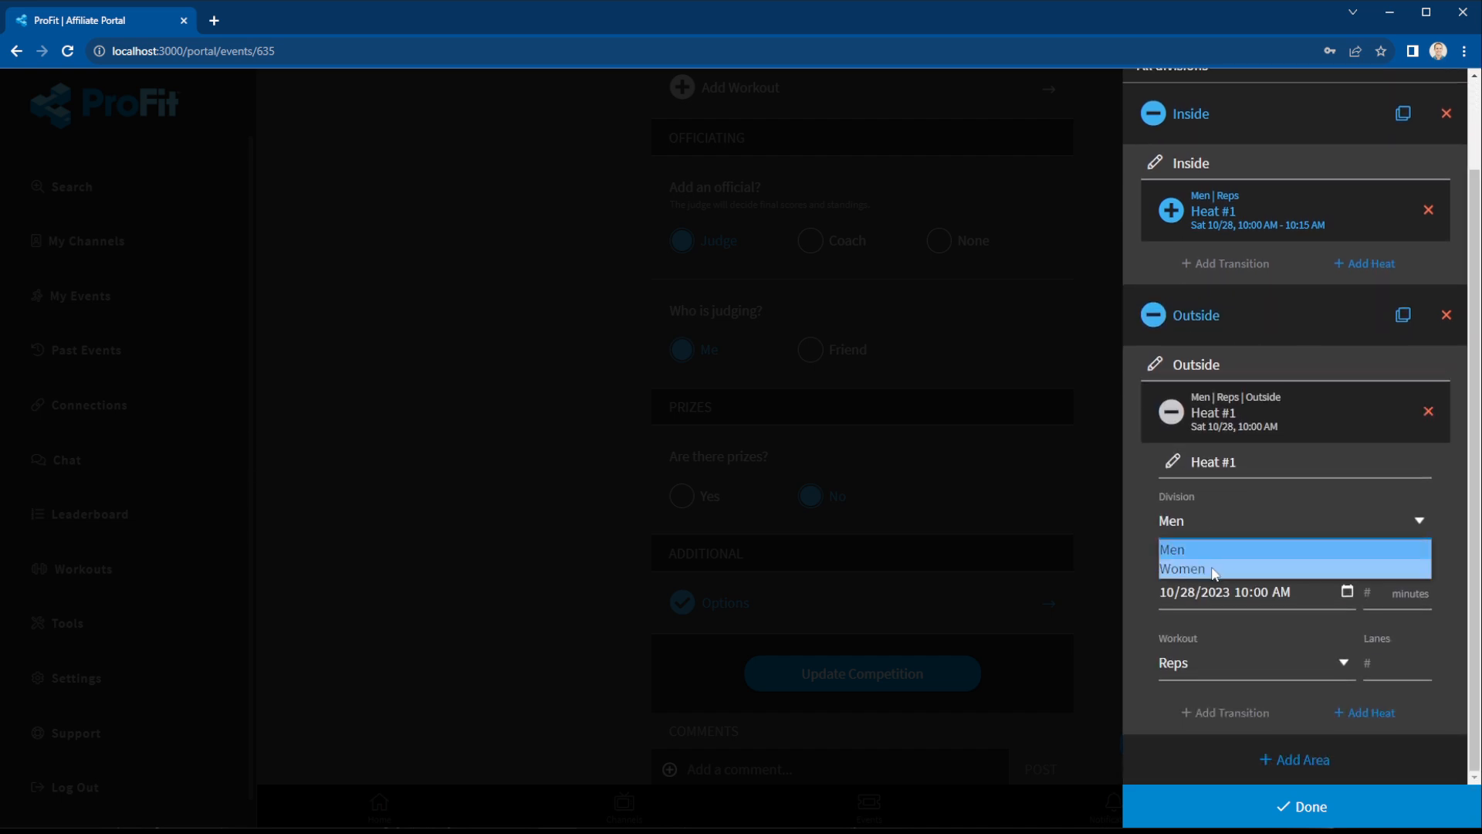
{"action": "left_click", "coordinate": [1202, 550]}
{"action": "left_click", "coordinate": [1216, 655]}
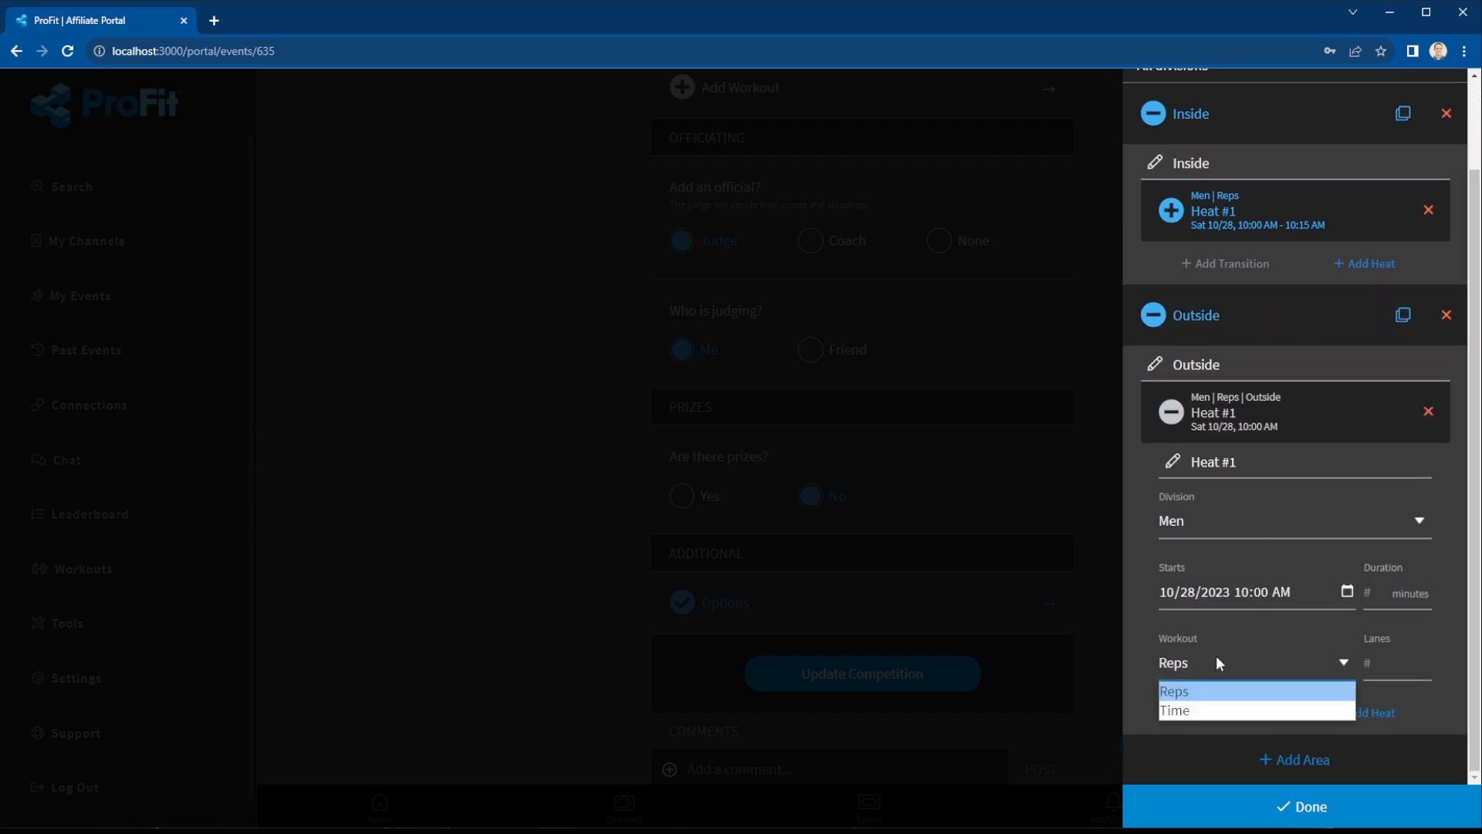
{"action": "left_click", "coordinate": [1212, 712]}
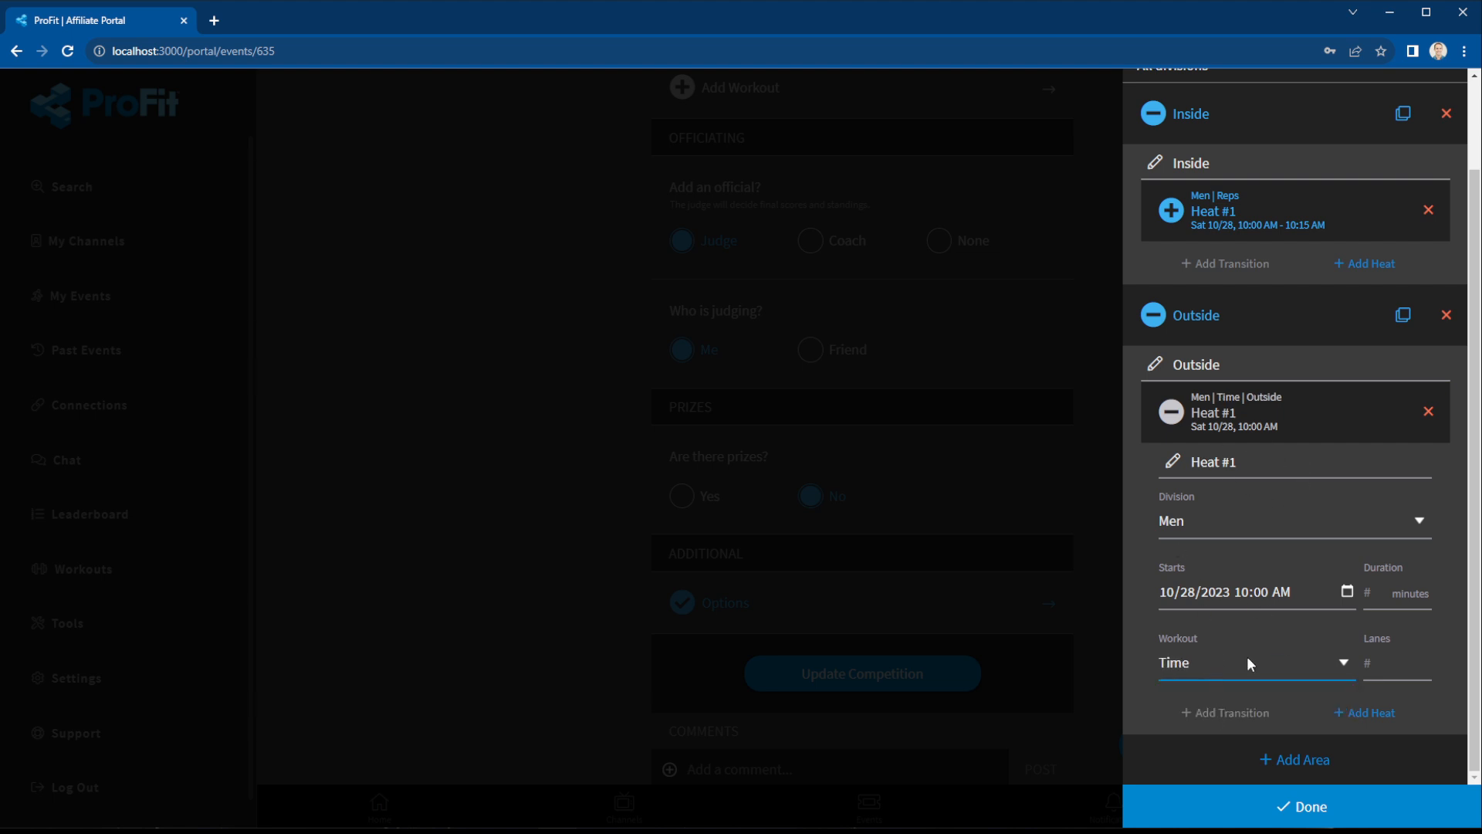
{"action": "left_click", "coordinate": [1394, 662]}
{"action": "type", "text": "5"}
{"action": "left_click", "coordinate": [1427, 592]}
{"action": "type", "text": "20"}
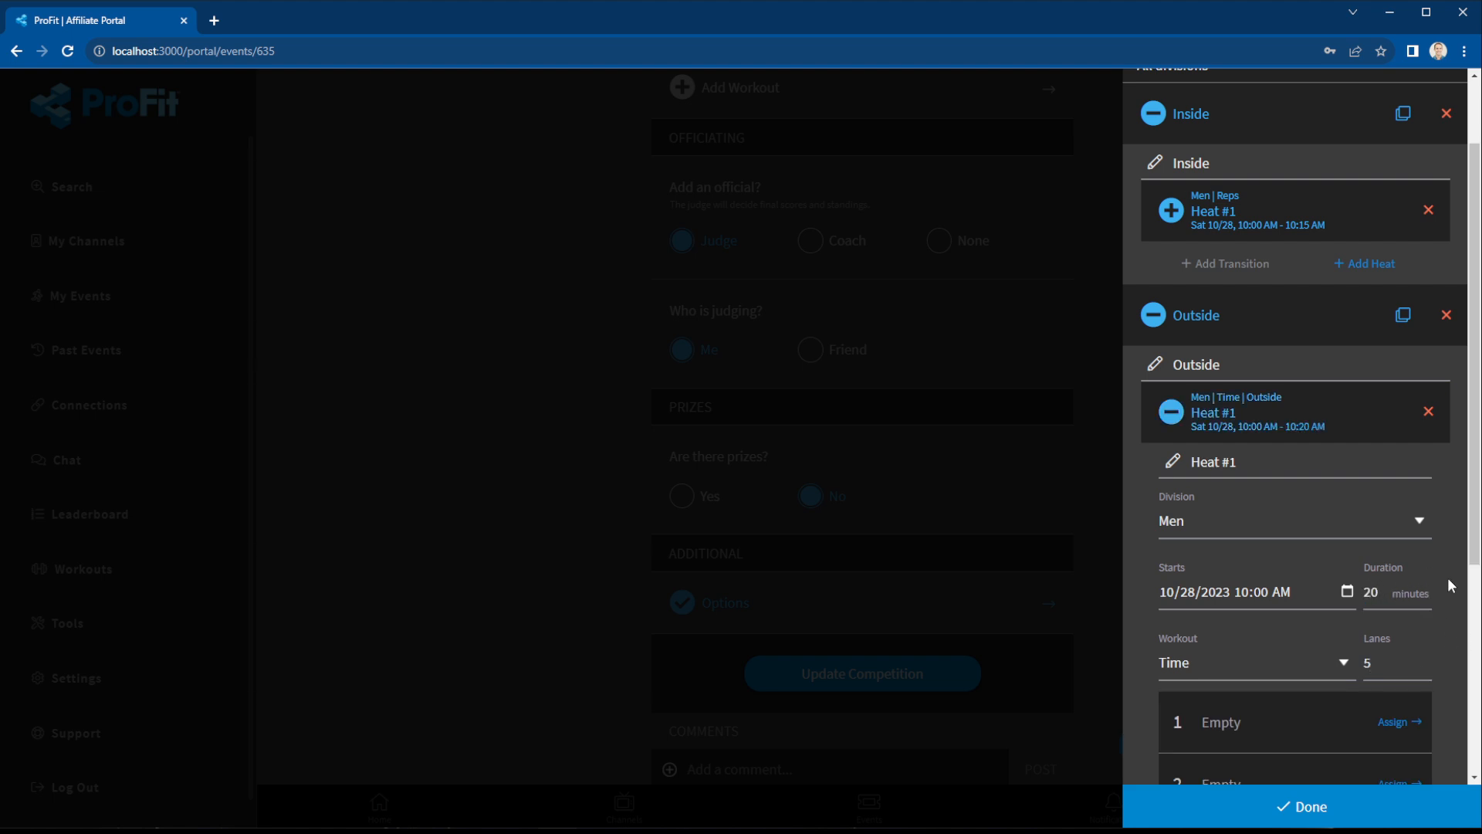
{"action": "scroll", "coordinate": [1441, 578], "scroll_direction": "down", "scroll_amount": 3}
{"action": "scroll", "coordinate": [1343, 633], "scroll_direction": "down", "scroll_amount": 1}
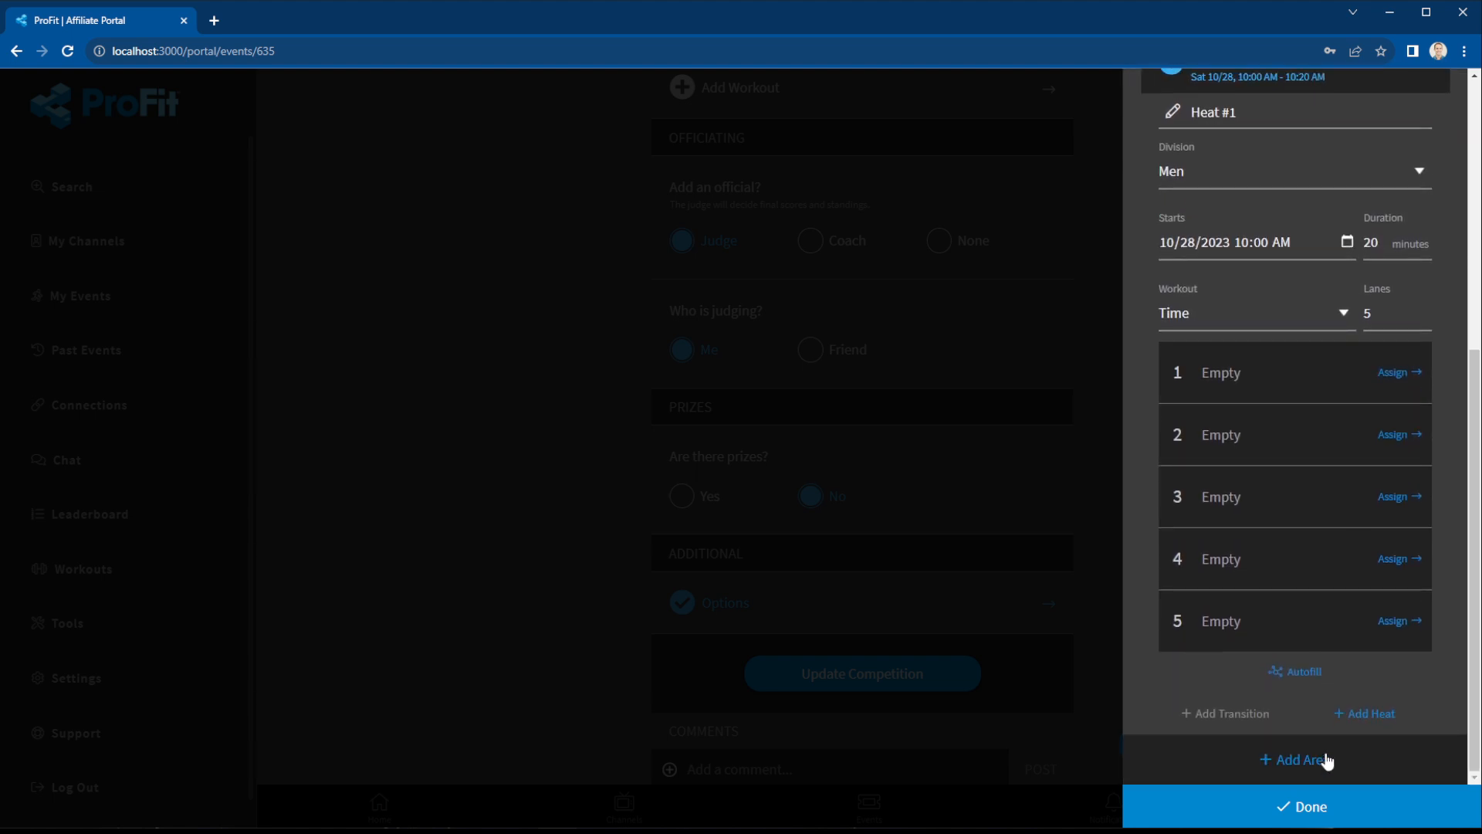
{"action": "left_click", "coordinate": [1307, 675]}
Set the Outside heat's start time to 12:00 PM and collapse its card.
{"action": "scroll", "coordinate": [1286, 447], "scroll_direction": "up", "scroll_amount": 1}
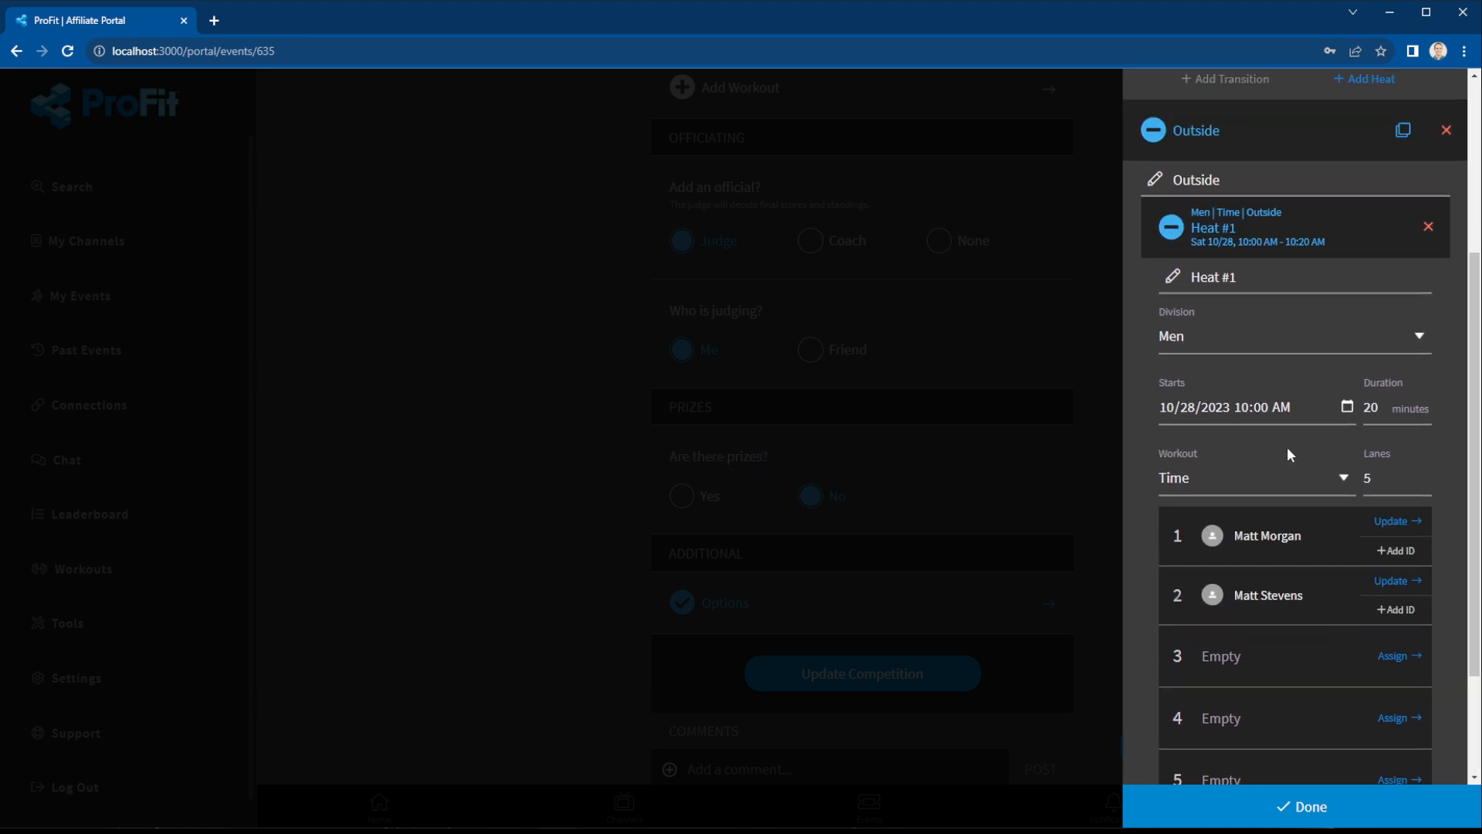
{"action": "left_click", "coordinate": [1241, 407]}
{"action": "type", "text": "12p"}
{"action": "left_click", "coordinate": [1450, 399]}
{"action": "scroll", "coordinate": [1318, 365], "scroll_direction": "up", "scroll_amount": 1}
{"action": "left_click", "coordinate": [1283, 322]}
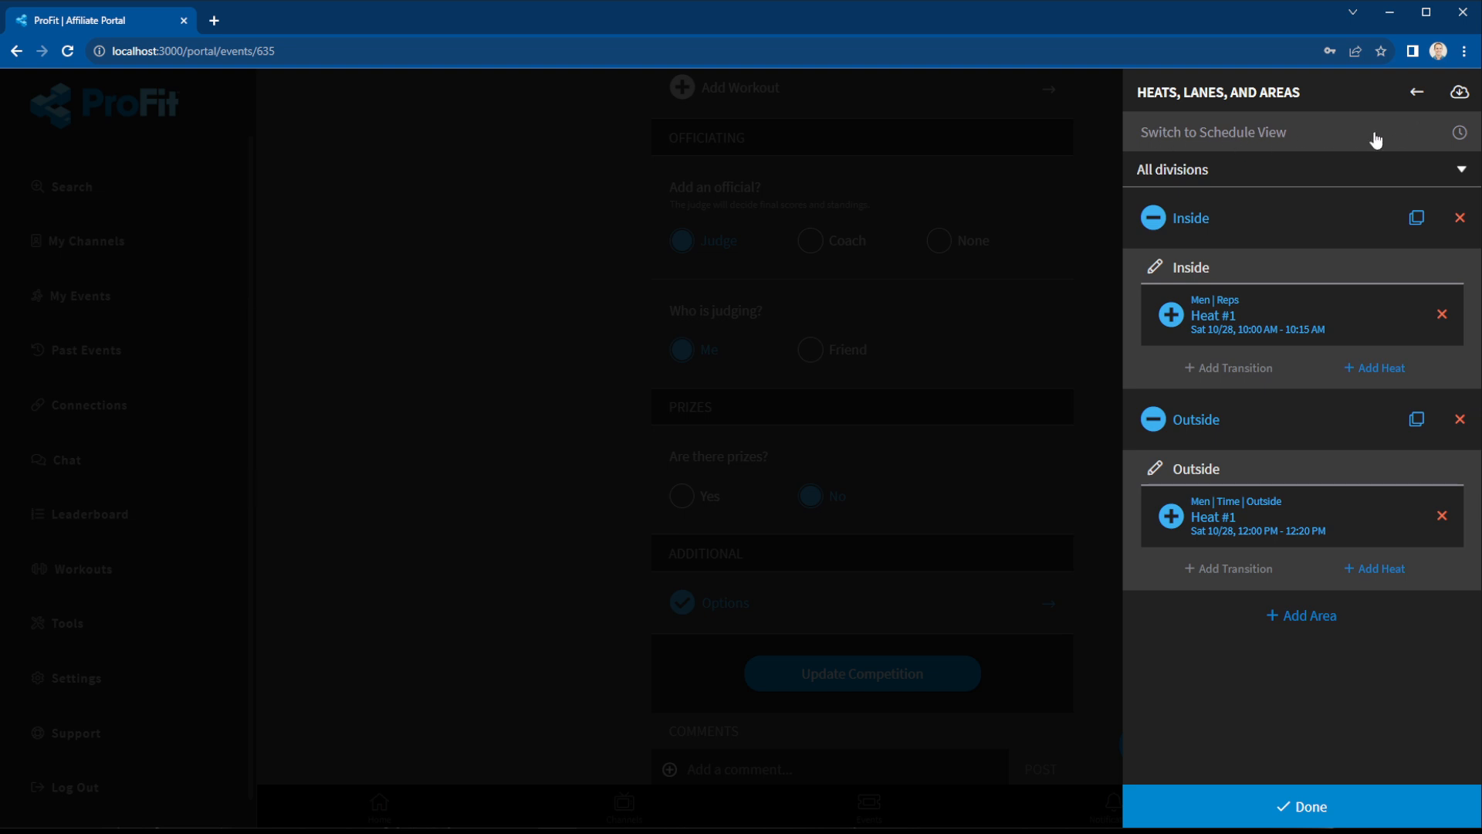
Switch to schedule view, add and delete a test Heat #2, then save the heat schedule.
{"action": "left_click", "coordinate": [1452, 132]}
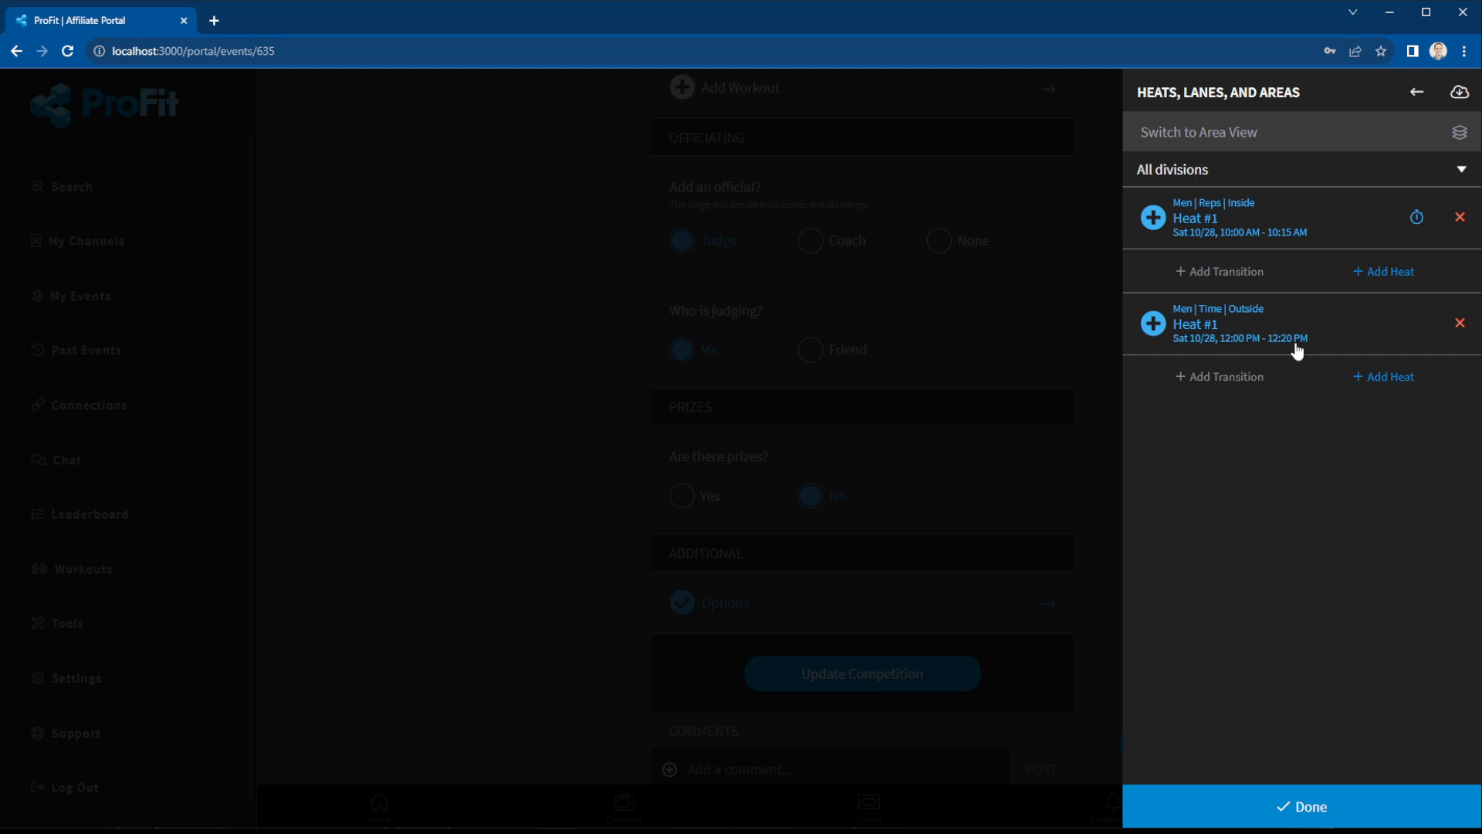
{"action": "left_click", "coordinate": [1388, 277]}
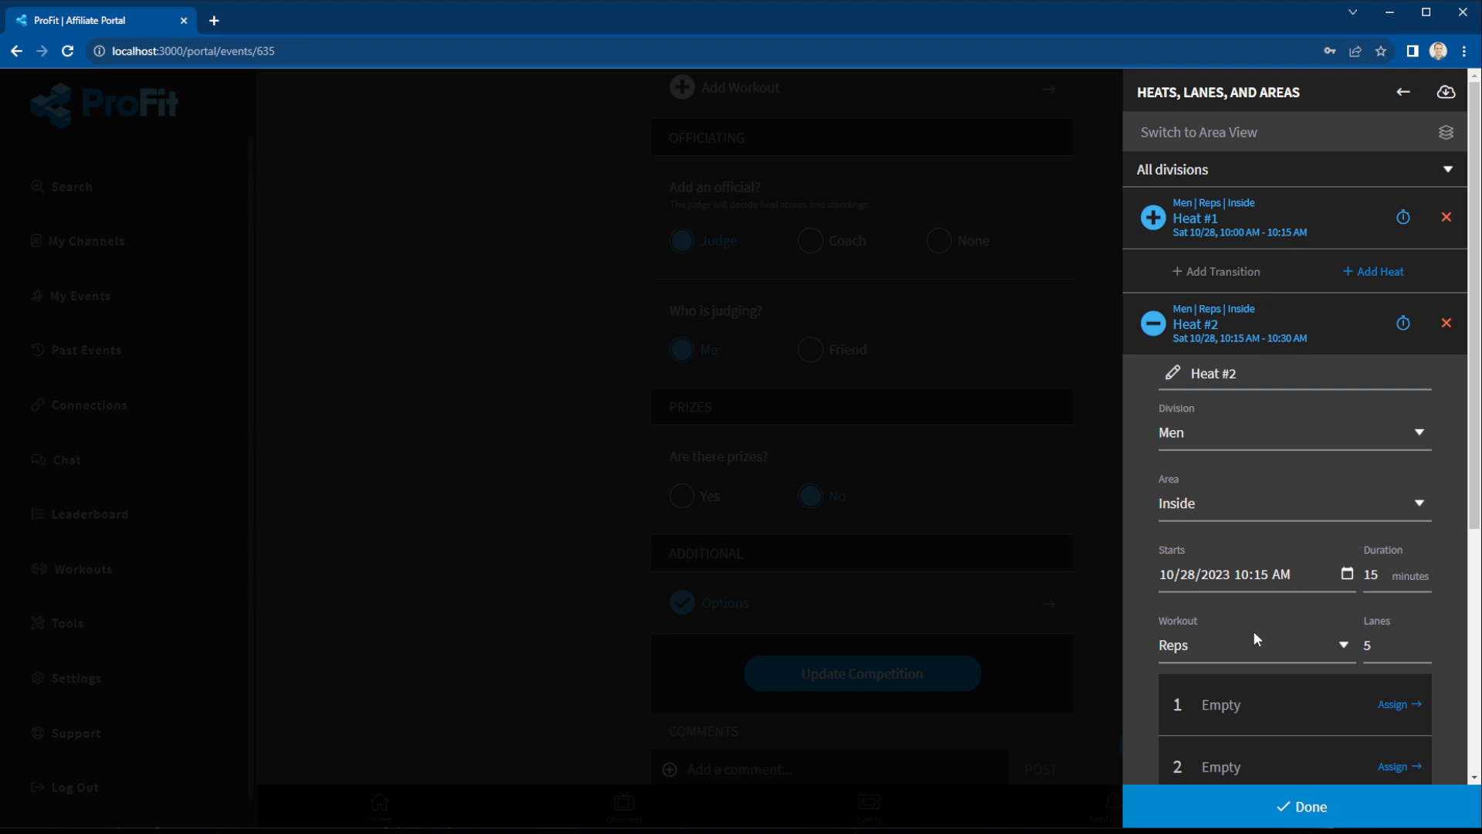
{"action": "scroll", "coordinate": [1303, 599], "scroll_direction": "down", "scroll_amount": 1}
{"action": "scroll", "coordinate": [1288, 633], "scroll_direction": "down", "scroll_amount": 3}
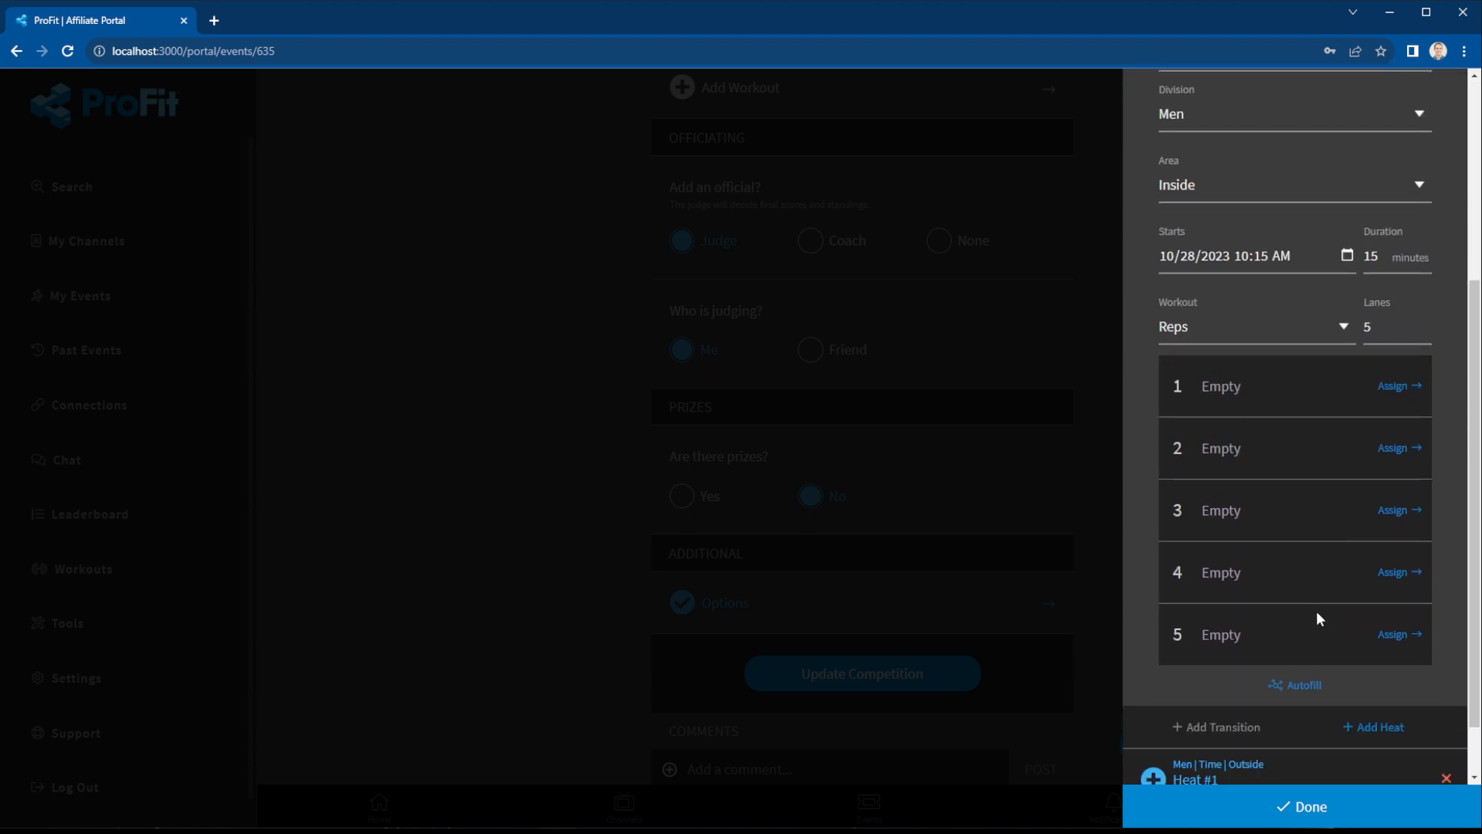
{"action": "scroll", "coordinate": [1317, 615], "scroll_direction": "up", "scroll_amount": 4}
{"action": "left_click", "coordinate": [1258, 333]}
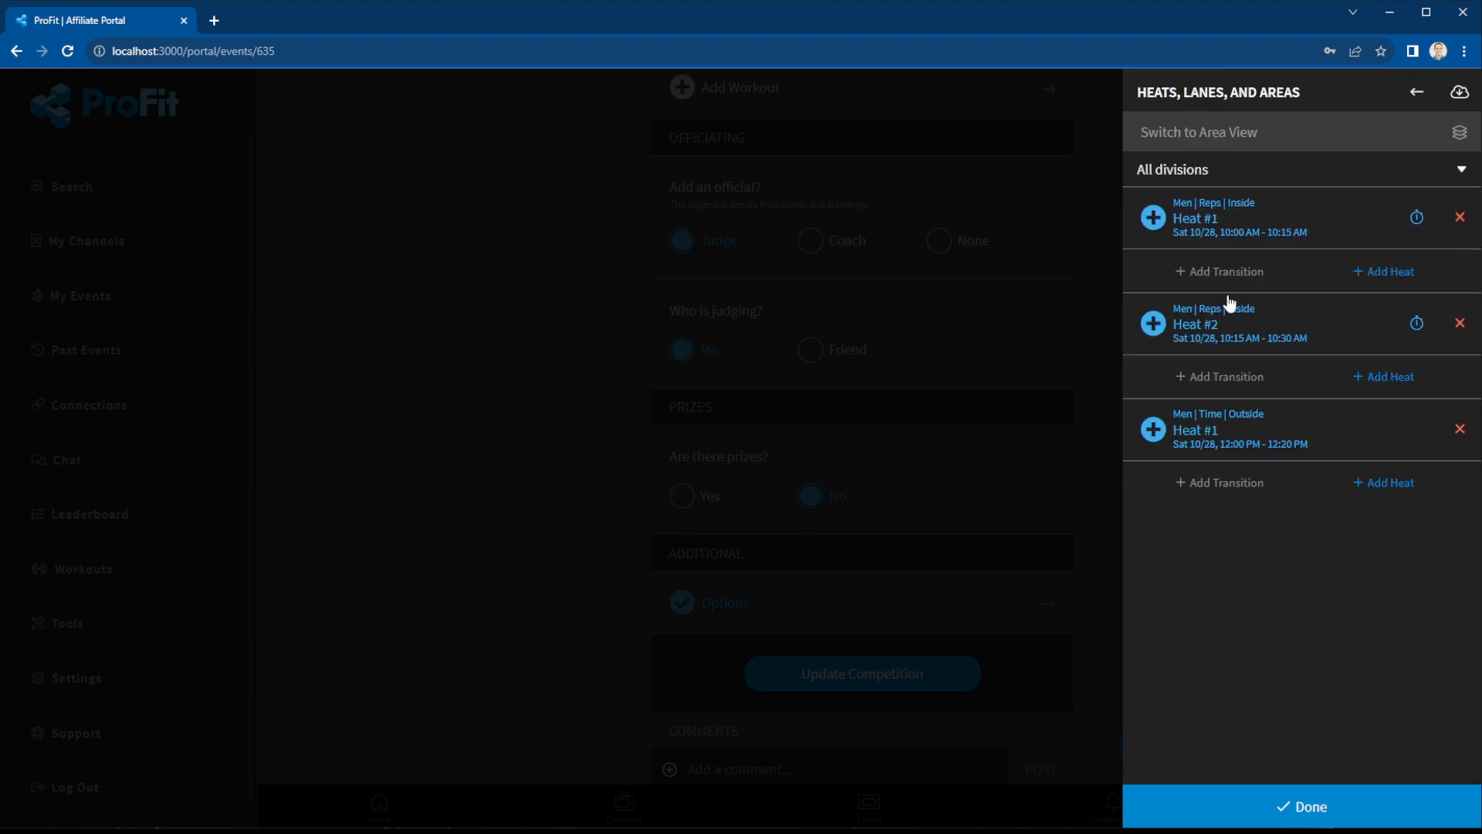
{"action": "left_click", "coordinate": [1460, 325]}
{"action": "left_click", "coordinate": [860, 369]}
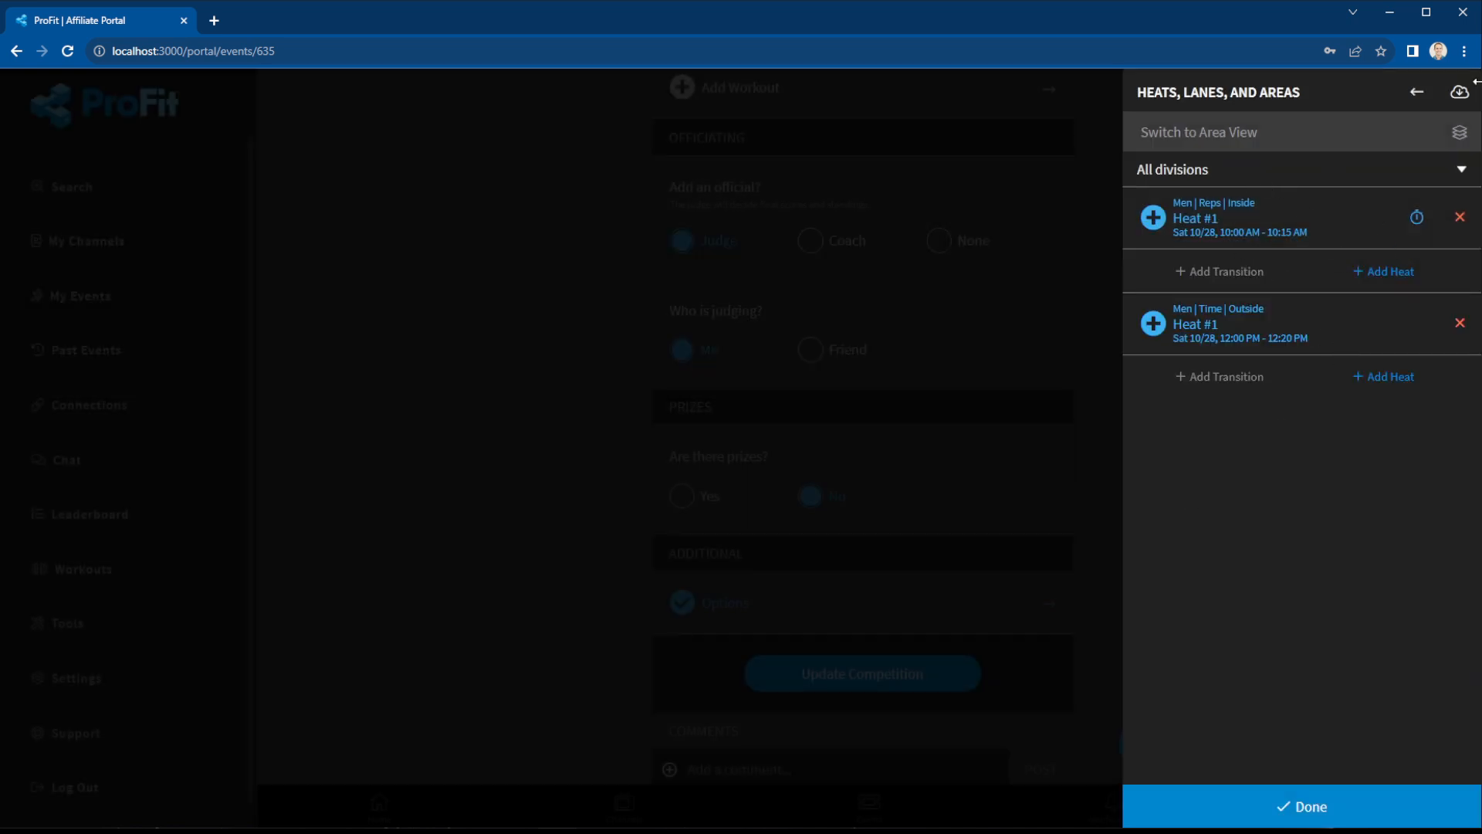
{"action": "left_click", "coordinate": [1459, 94]}
Review Heat #1's details, then leave the heats panel and return to the top of Additional Options.
{"action": "left_click", "coordinate": [1267, 232]}
{"action": "scroll", "coordinate": [1421, 516], "scroll_direction": "down", "scroll_amount": 2}
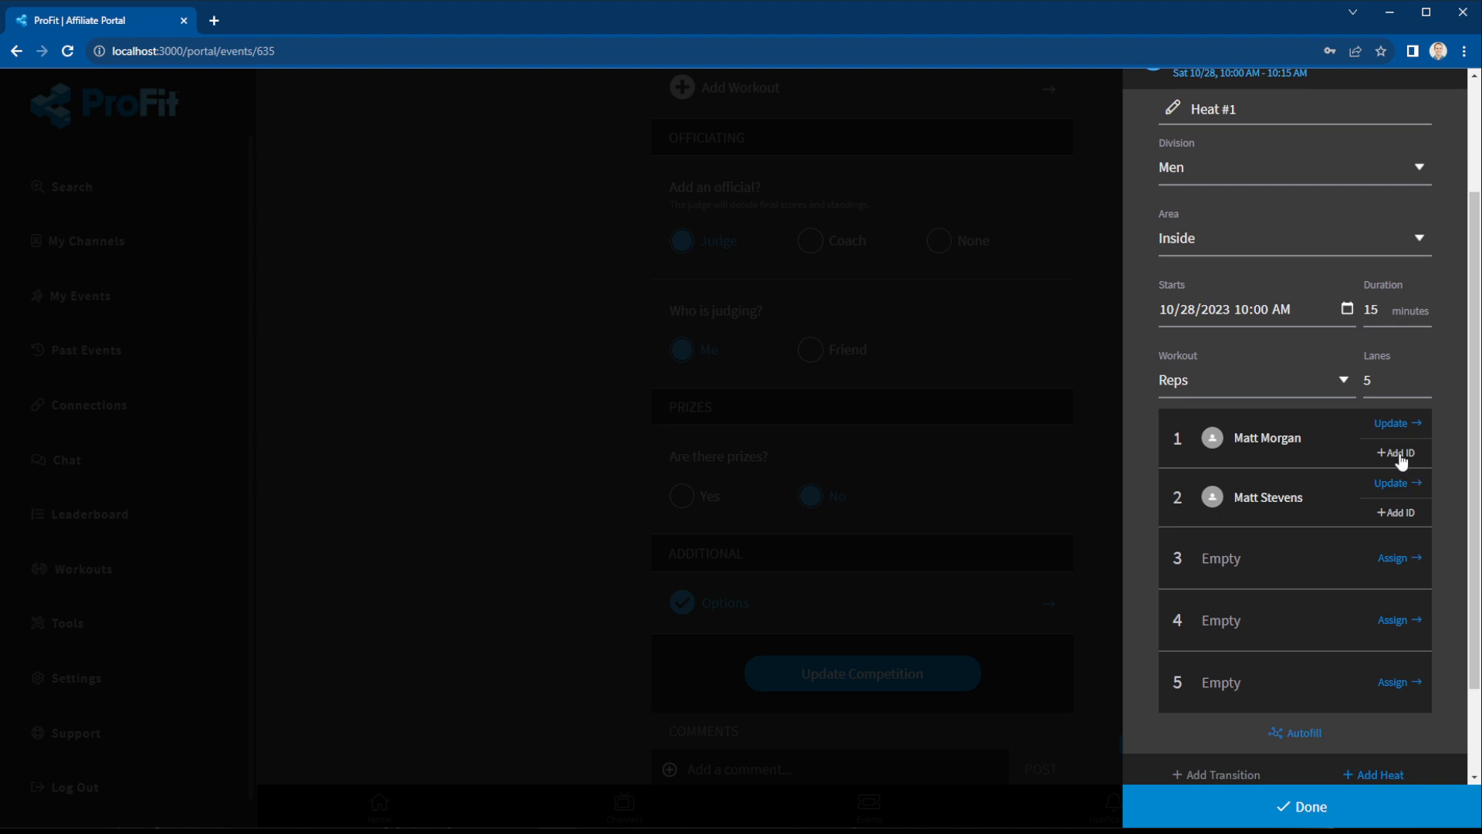
{"action": "scroll", "coordinate": [1345, 494], "scroll_direction": "up", "scroll_amount": 2}
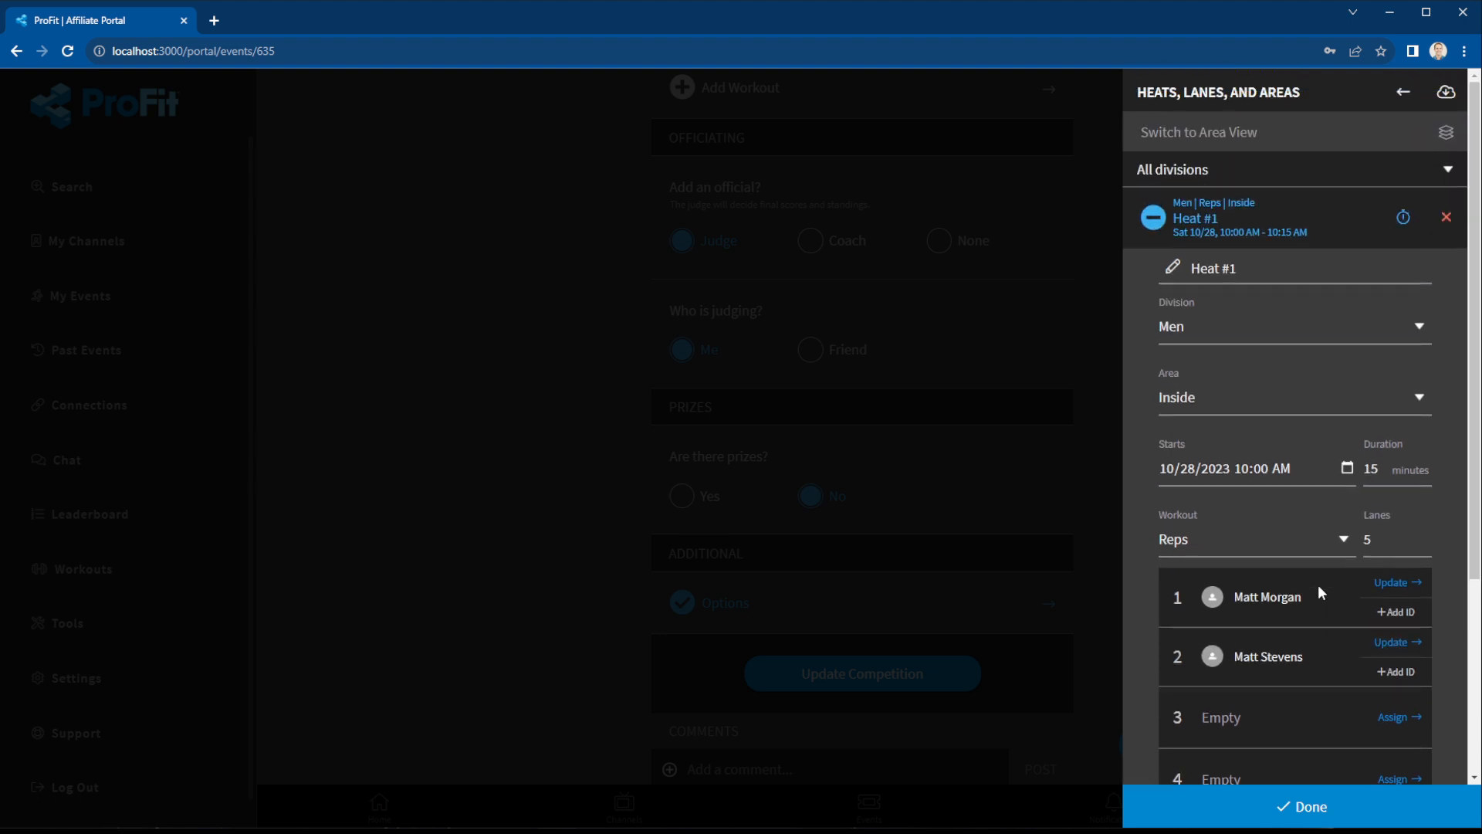
{"action": "left_click", "coordinate": [1401, 92]}
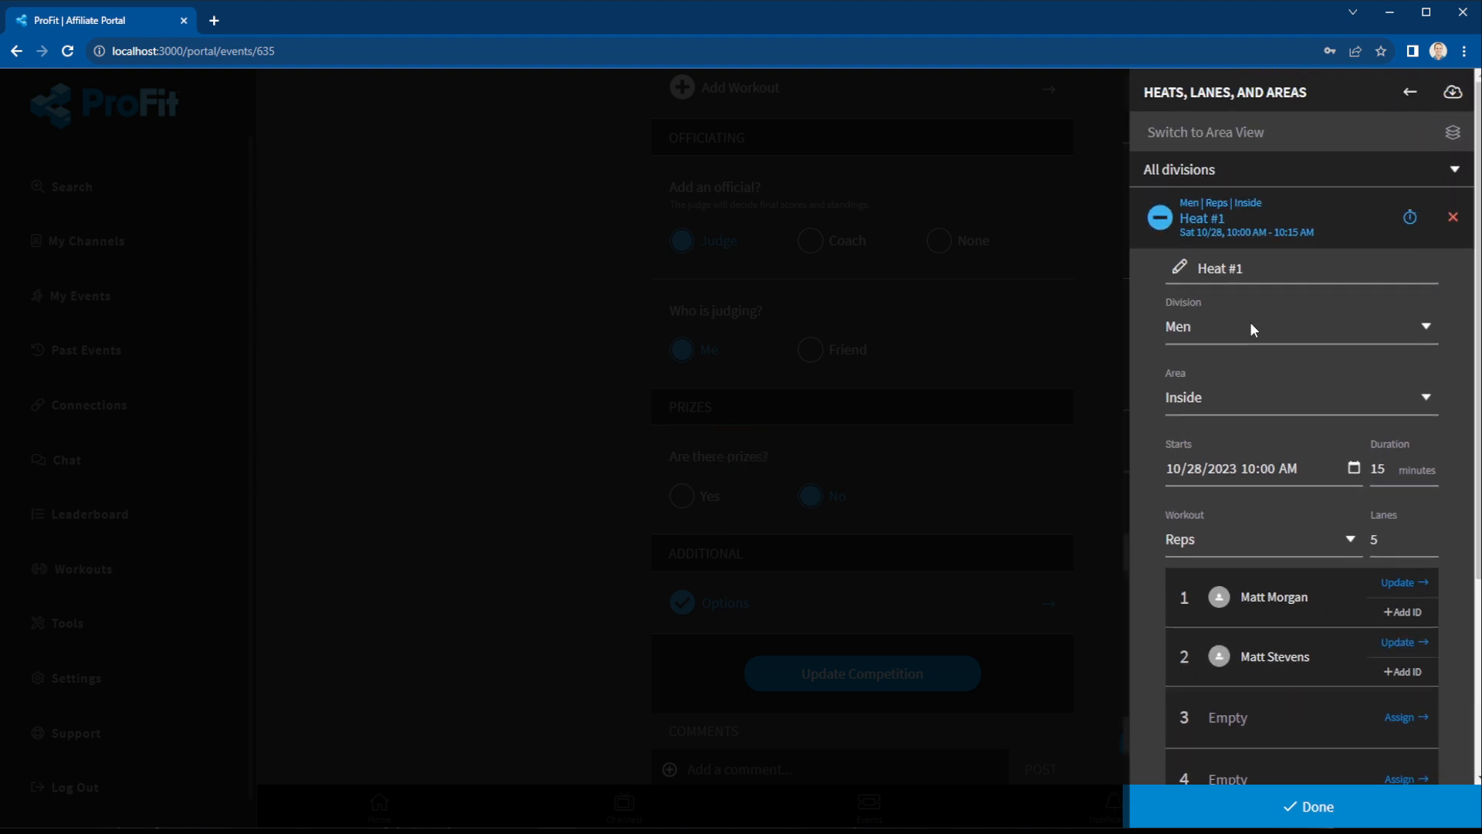
{"action": "scroll", "coordinate": [1322, 334], "scroll_direction": "up", "scroll_amount": 4}
{"action": "scroll", "coordinate": [1322, 332], "scroll_direction": "up", "scroll_amount": 10}
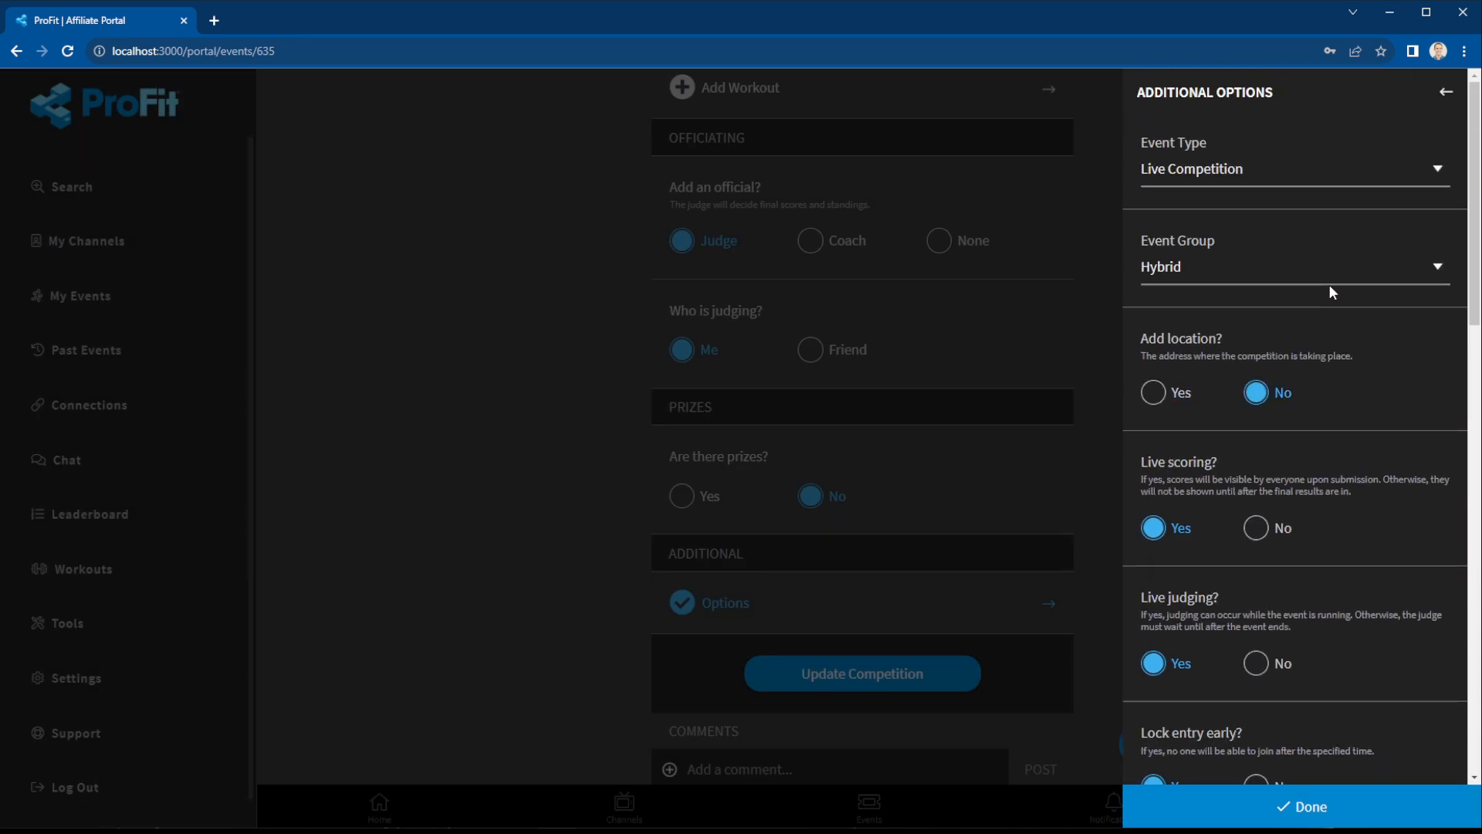
Open the four-athlete Registration list and expand the first athlete's Entry ID, Division and Status.
{"action": "left_click", "coordinate": [1442, 92]}
{"action": "left_click", "coordinate": [1137, 743]}
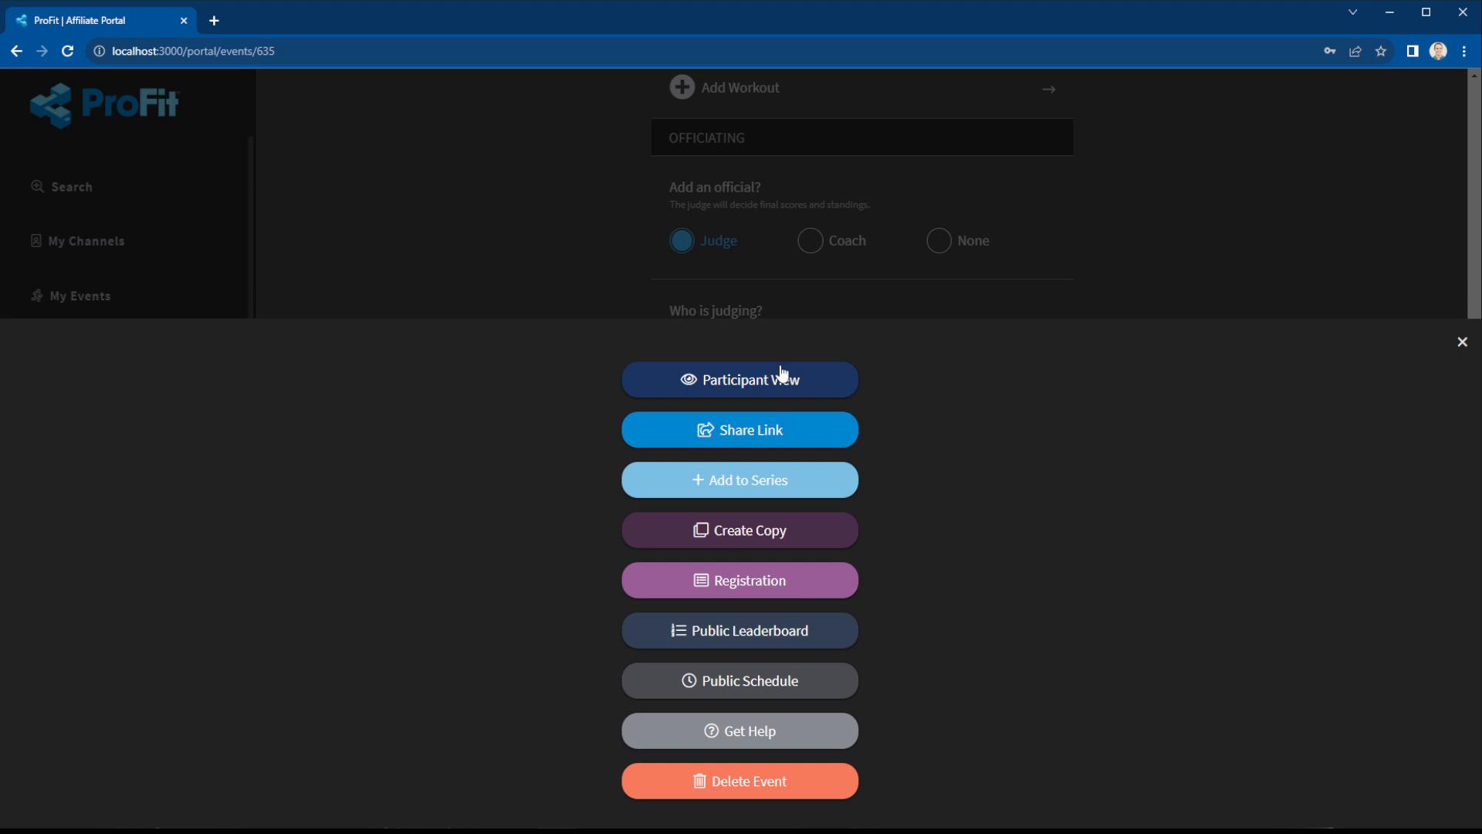
{"action": "left_click", "coordinate": [767, 587]}
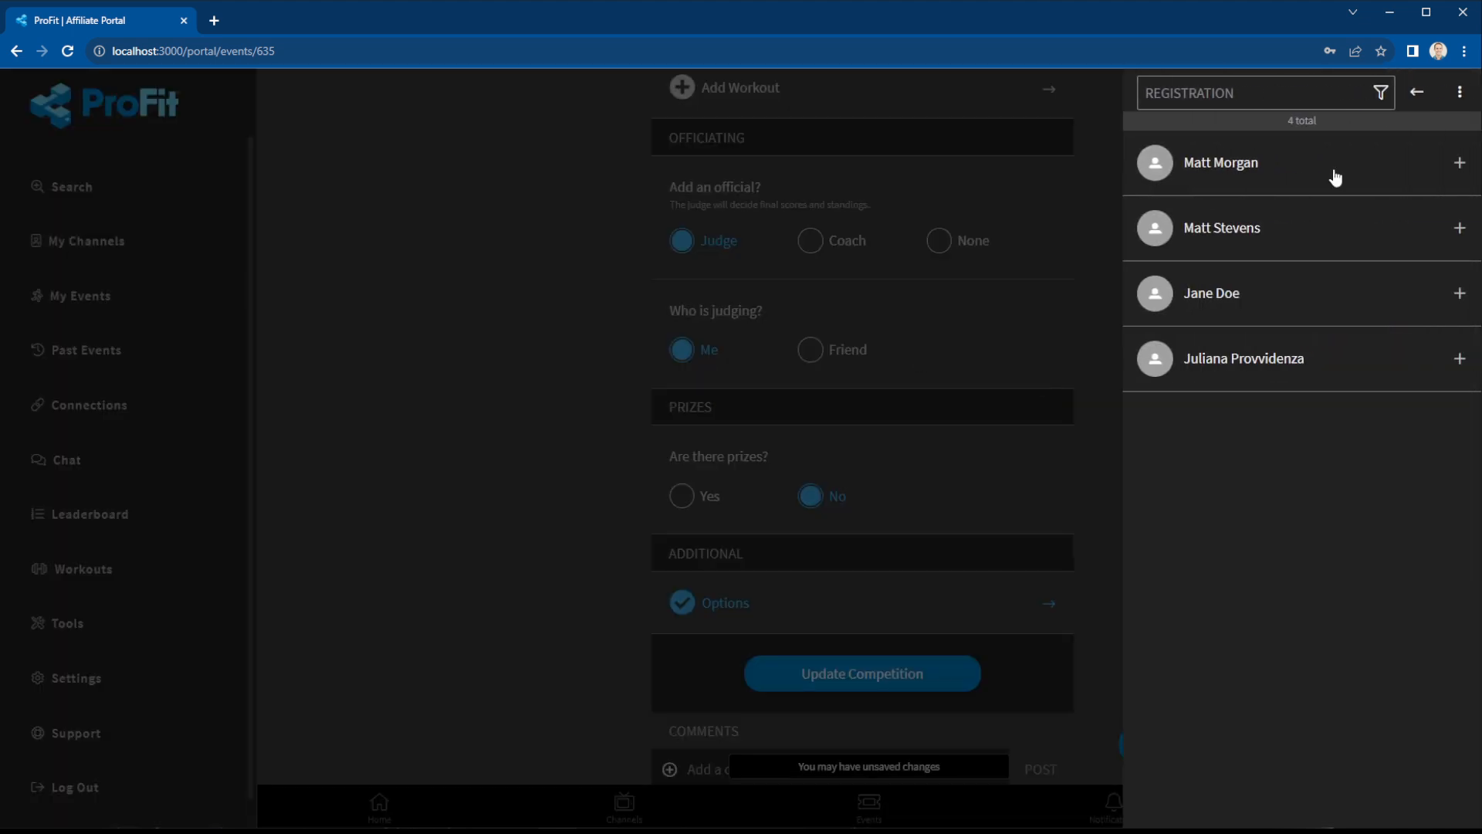
{"action": "left_click", "coordinate": [1276, 165]}
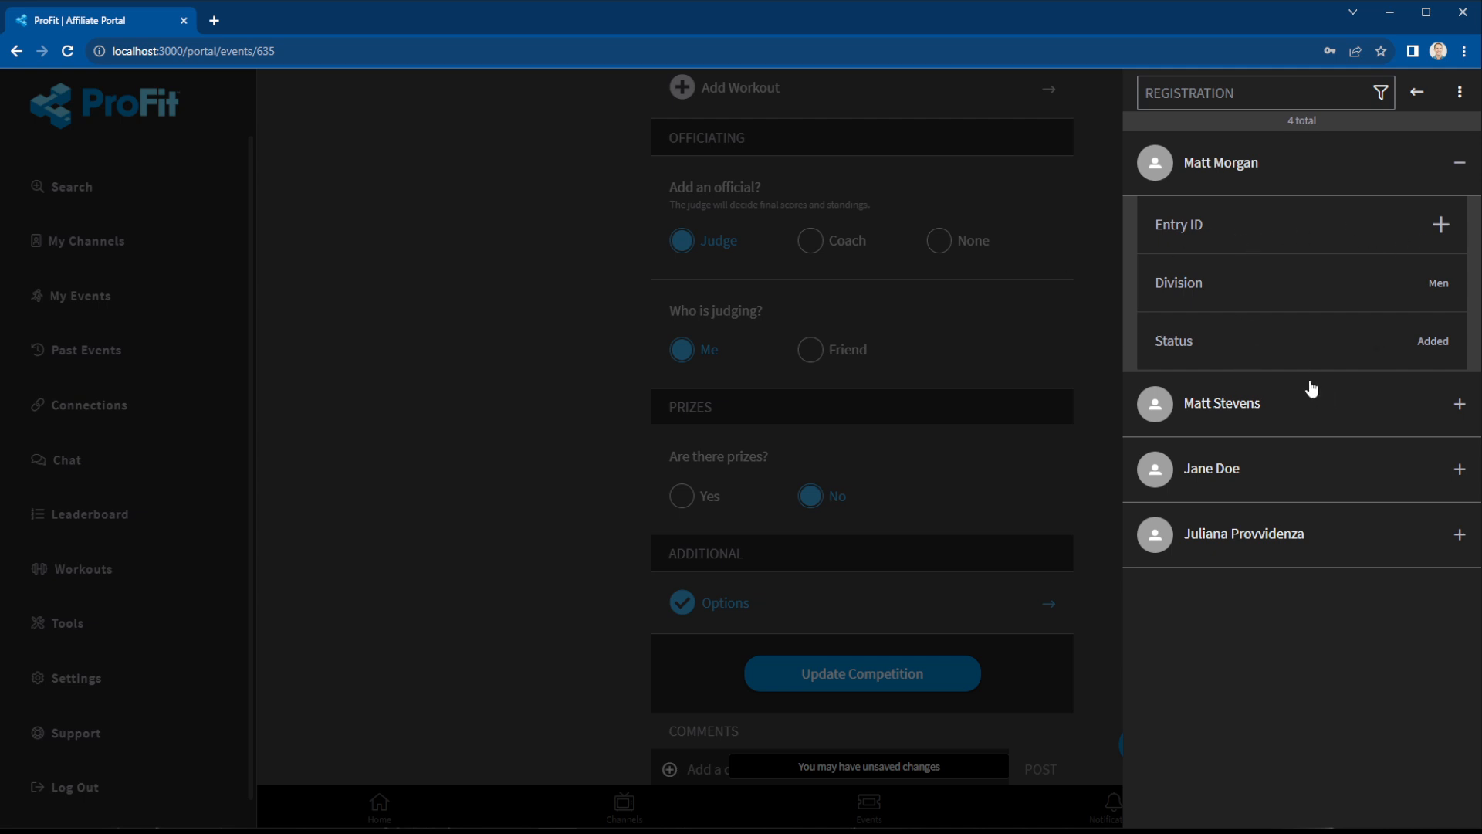
Give the first athlete an entry ID.
{"action": "left_click", "coordinate": [1292, 232]}
{"action": "type", "text": "MI1"}
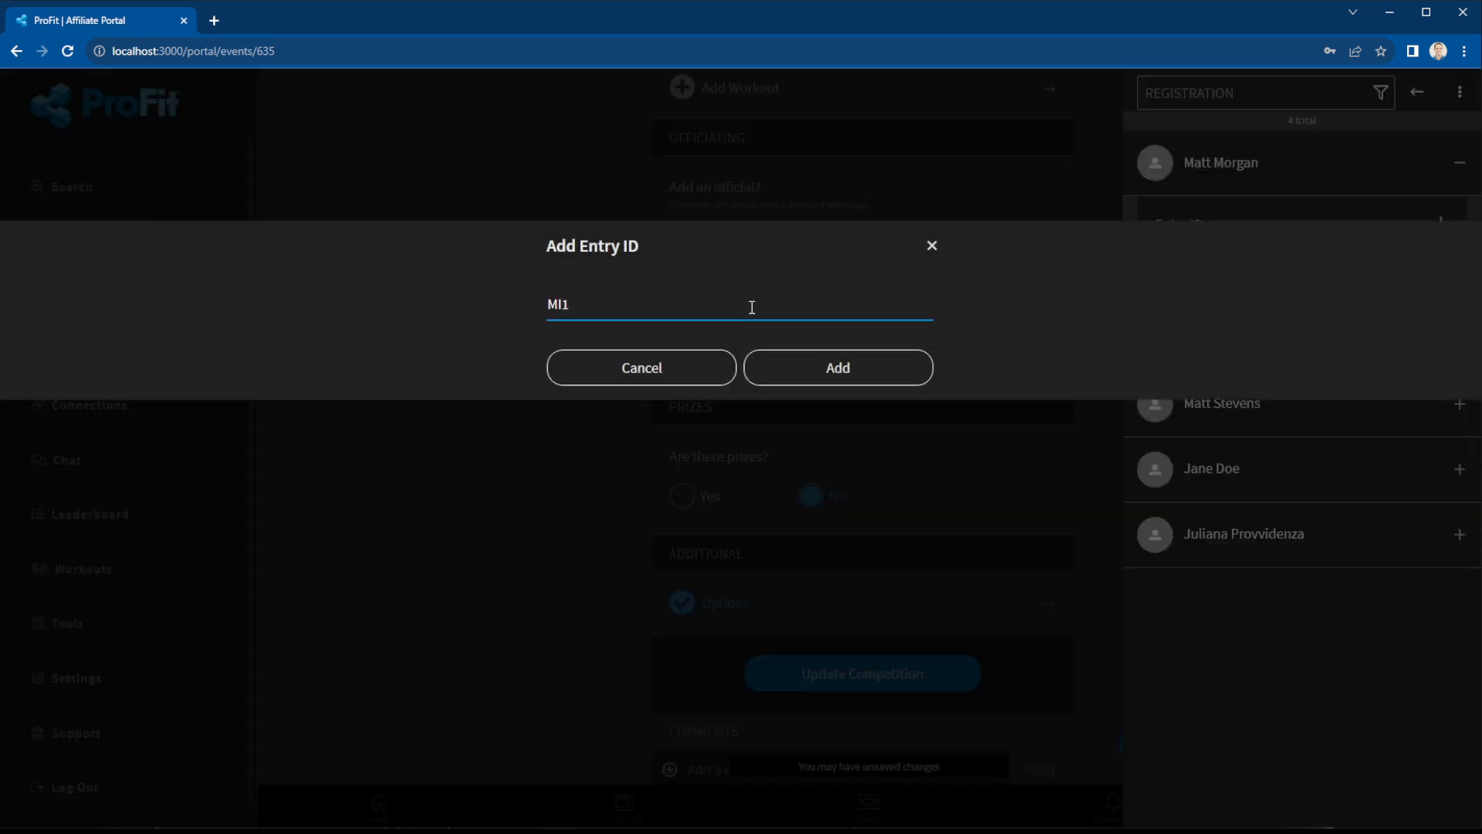
{"action": "left_click", "coordinate": [844, 385]}
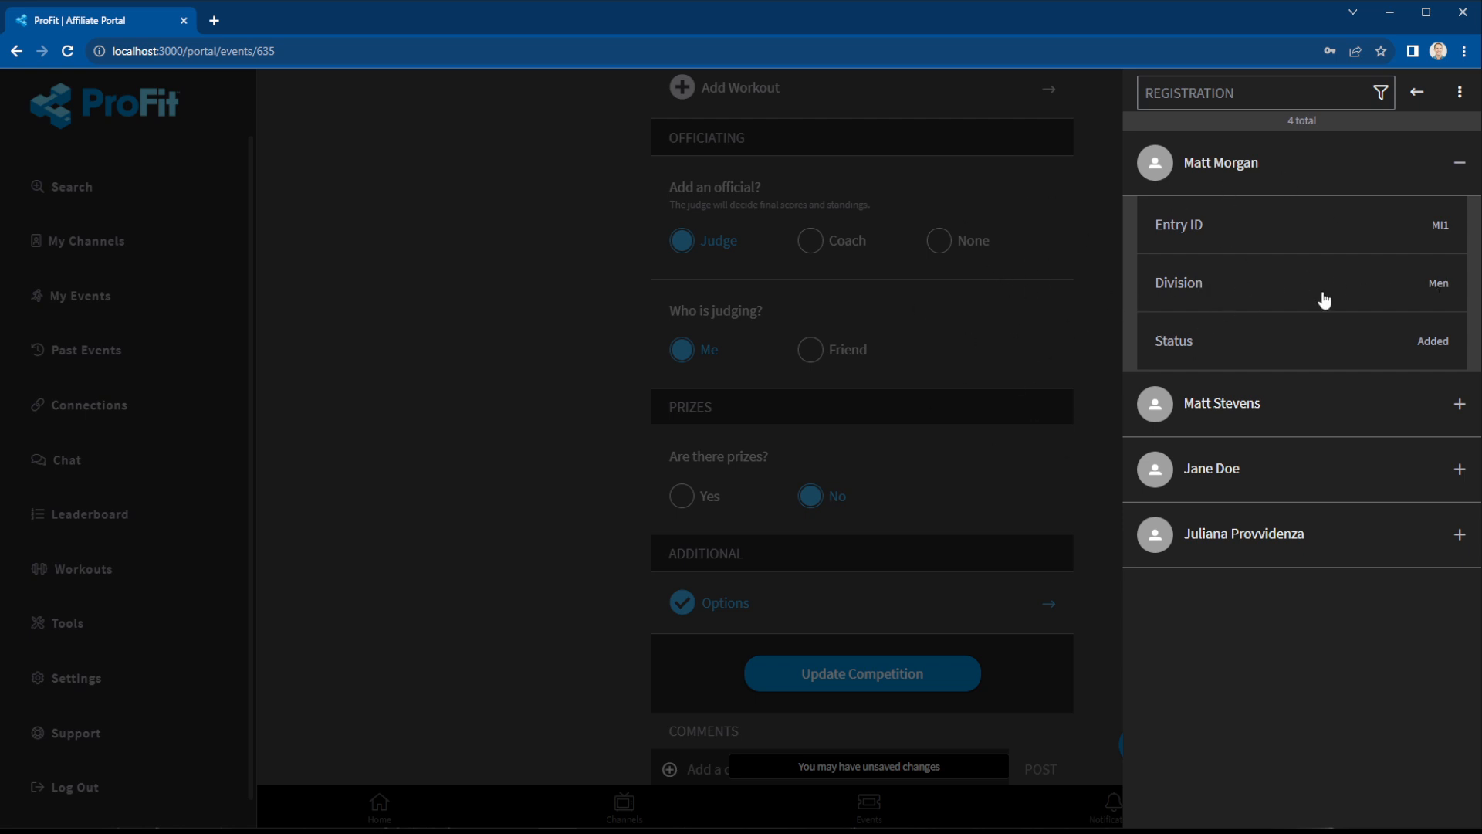
Keep the athlete in the Men division and bring up the Modify Entry options.
{"action": "left_click", "coordinate": [1437, 291]}
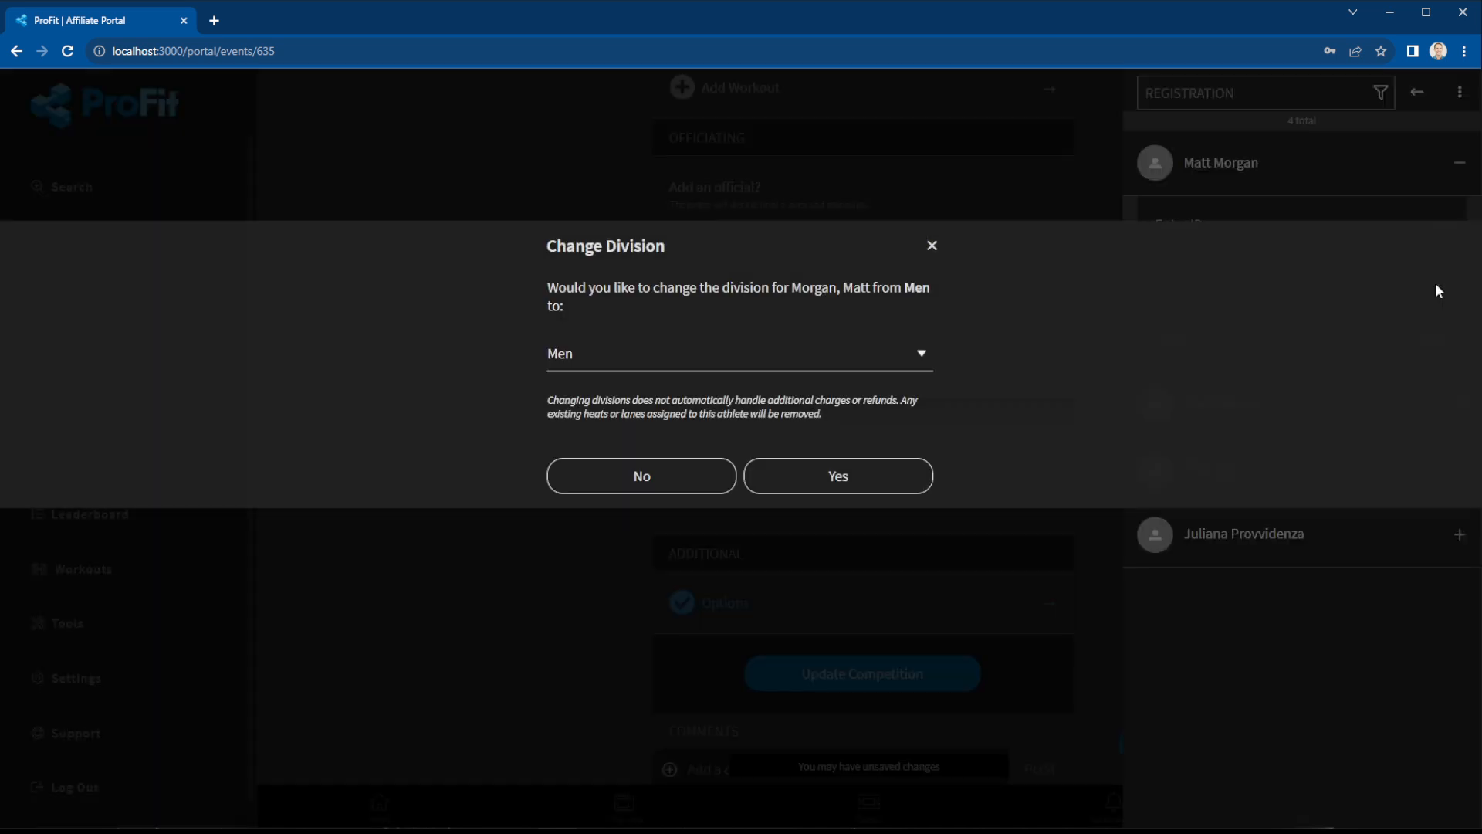
{"action": "left_click", "coordinate": [613, 357]}
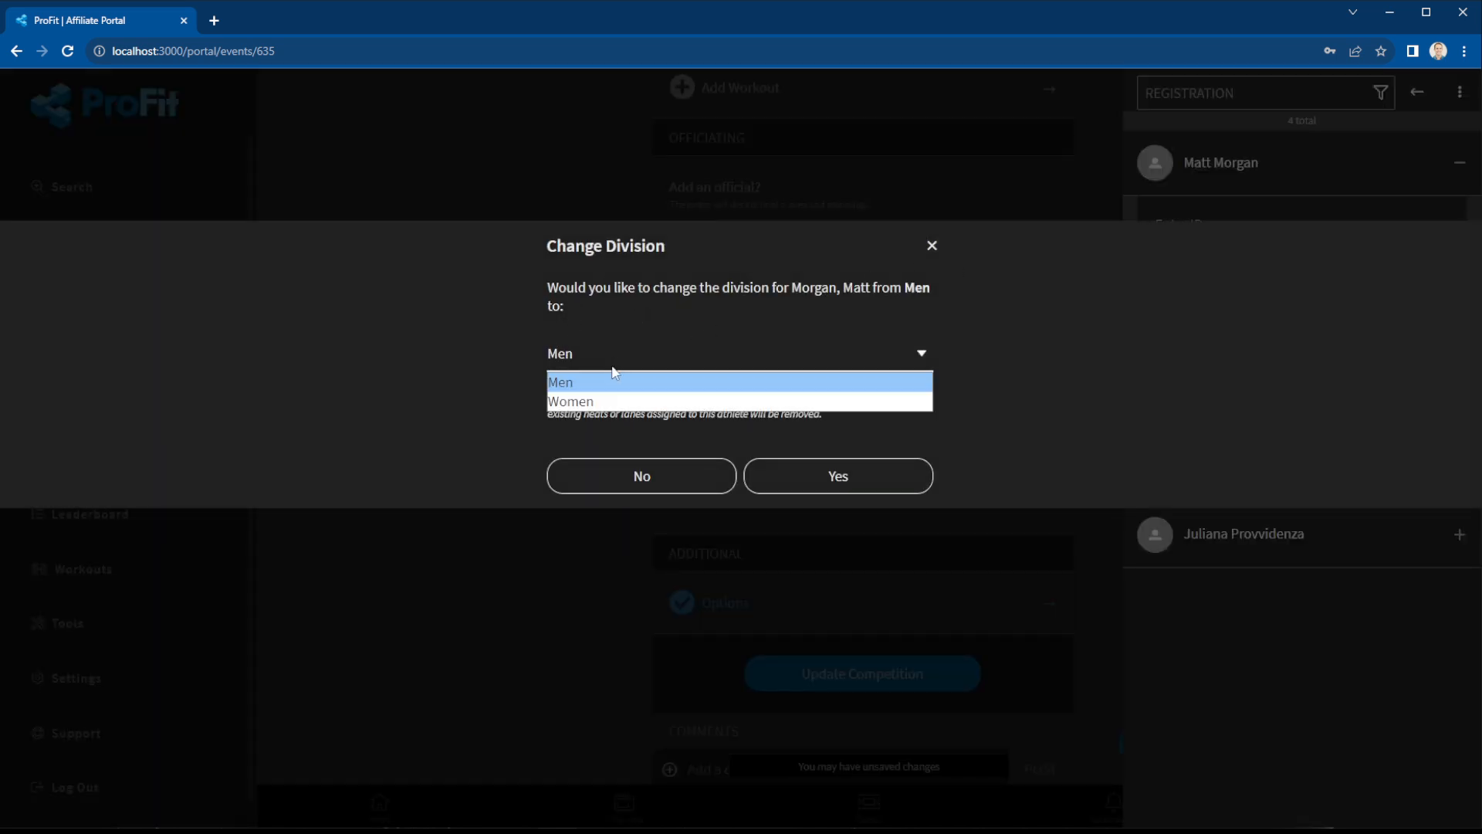
{"action": "left_click", "coordinate": [607, 341]}
{"action": "left_click", "coordinate": [930, 247]}
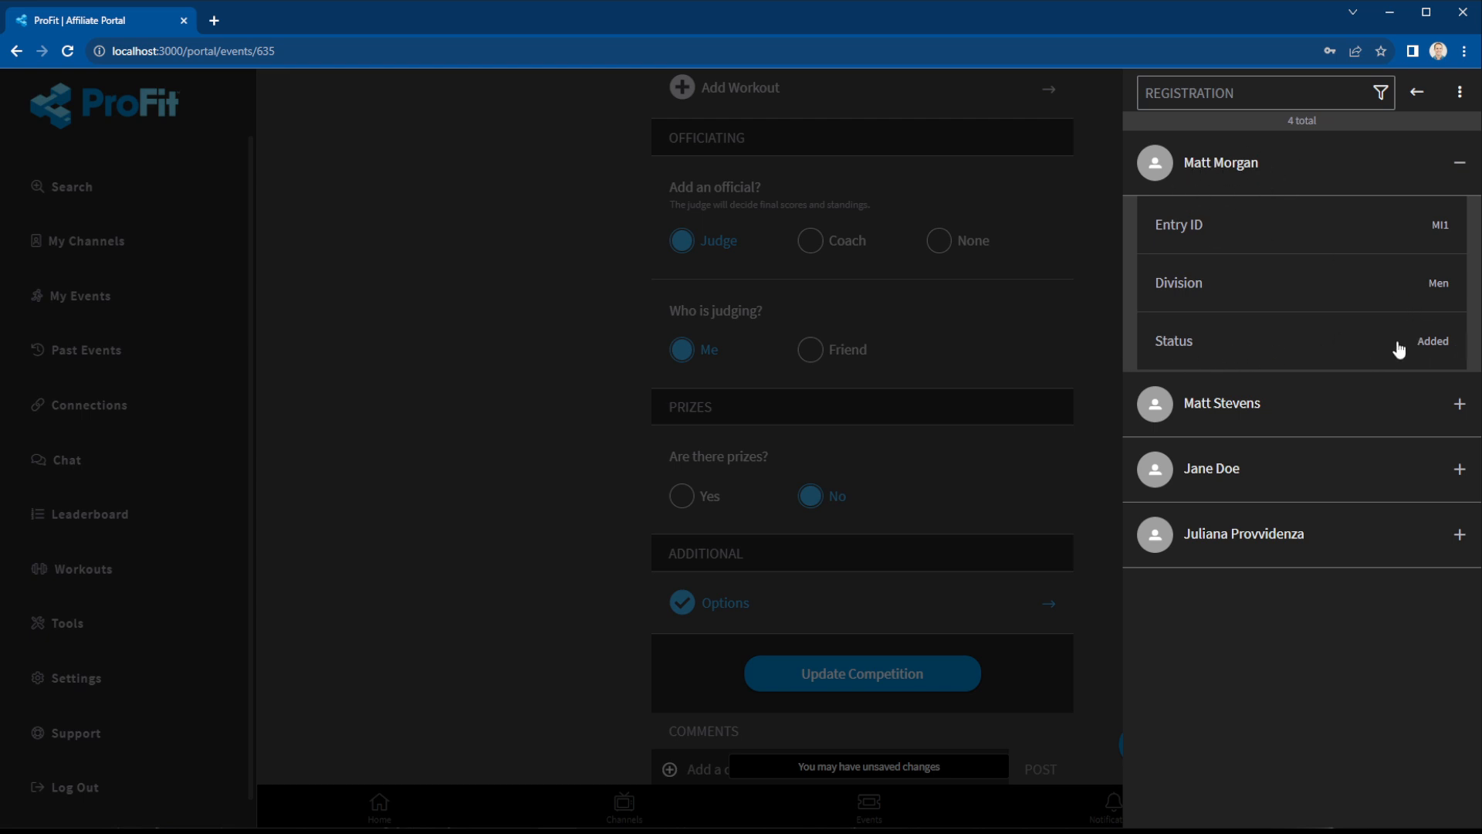
{"action": "left_click", "coordinate": [1425, 344]}
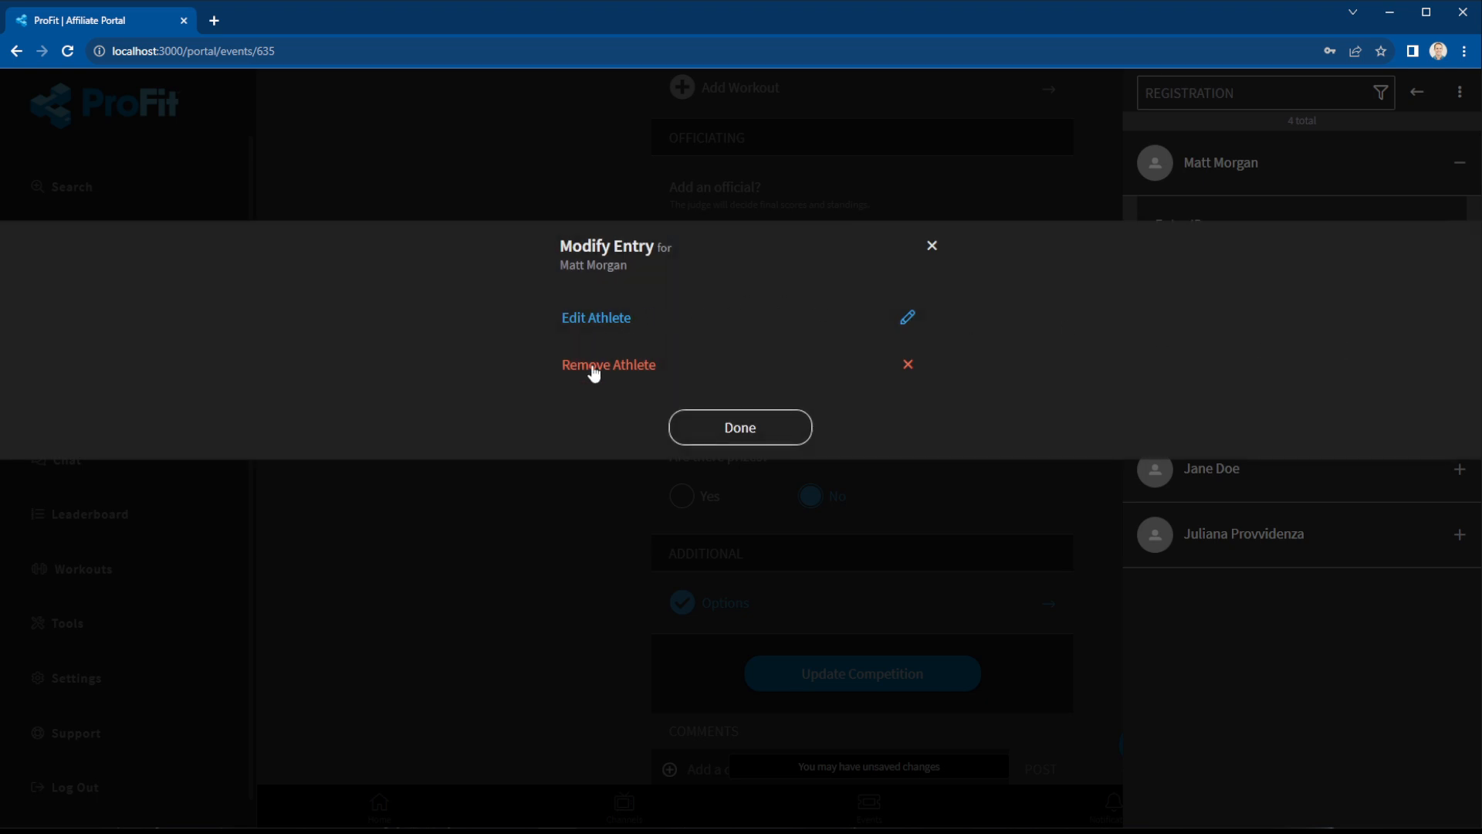
Upload a profile photo for the first athlete, save, and return to the event's action menu.
{"action": "left_click", "coordinate": [905, 319]}
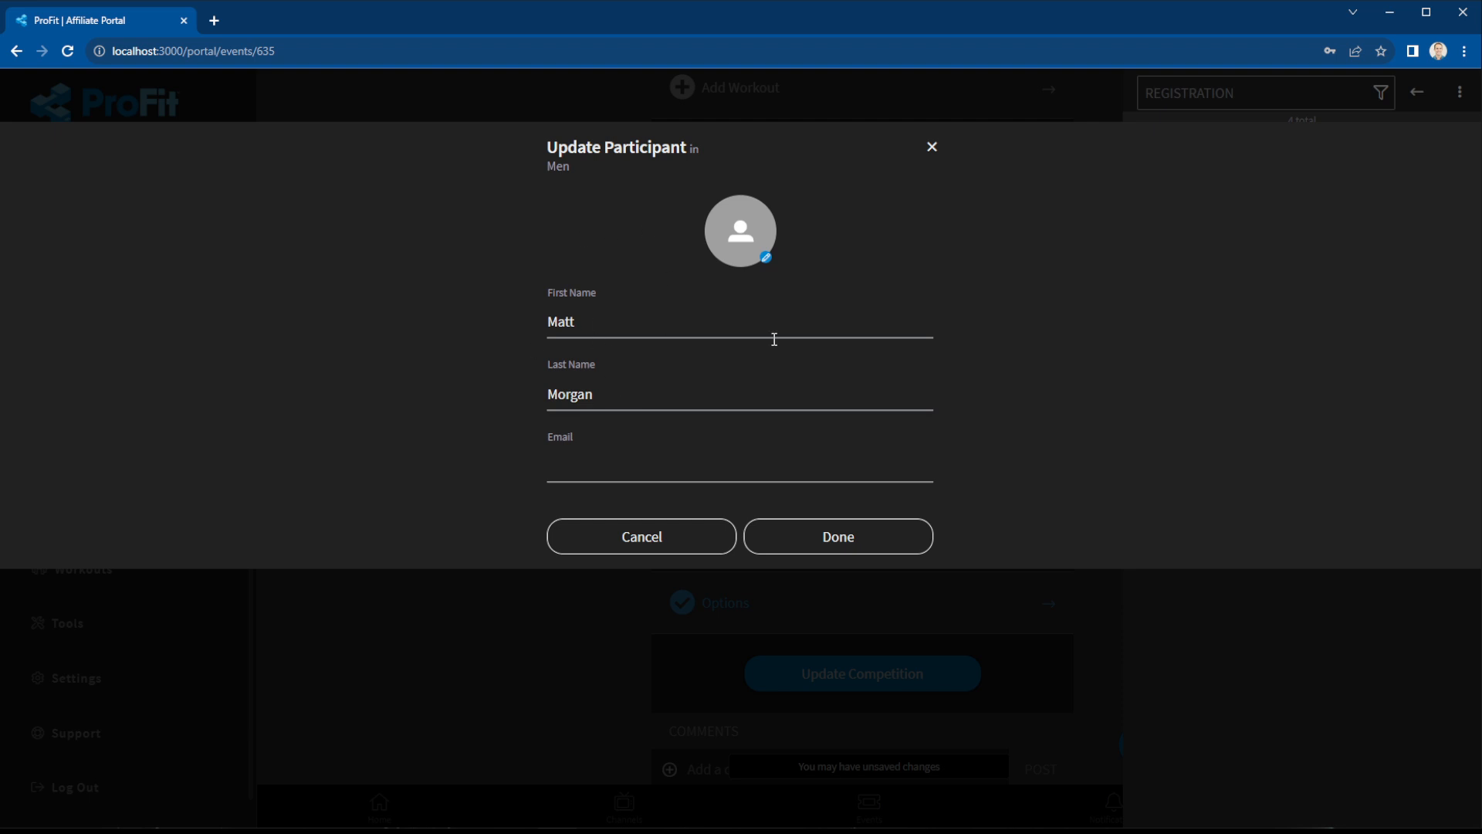
{"action": "left_click", "coordinate": [726, 245]}
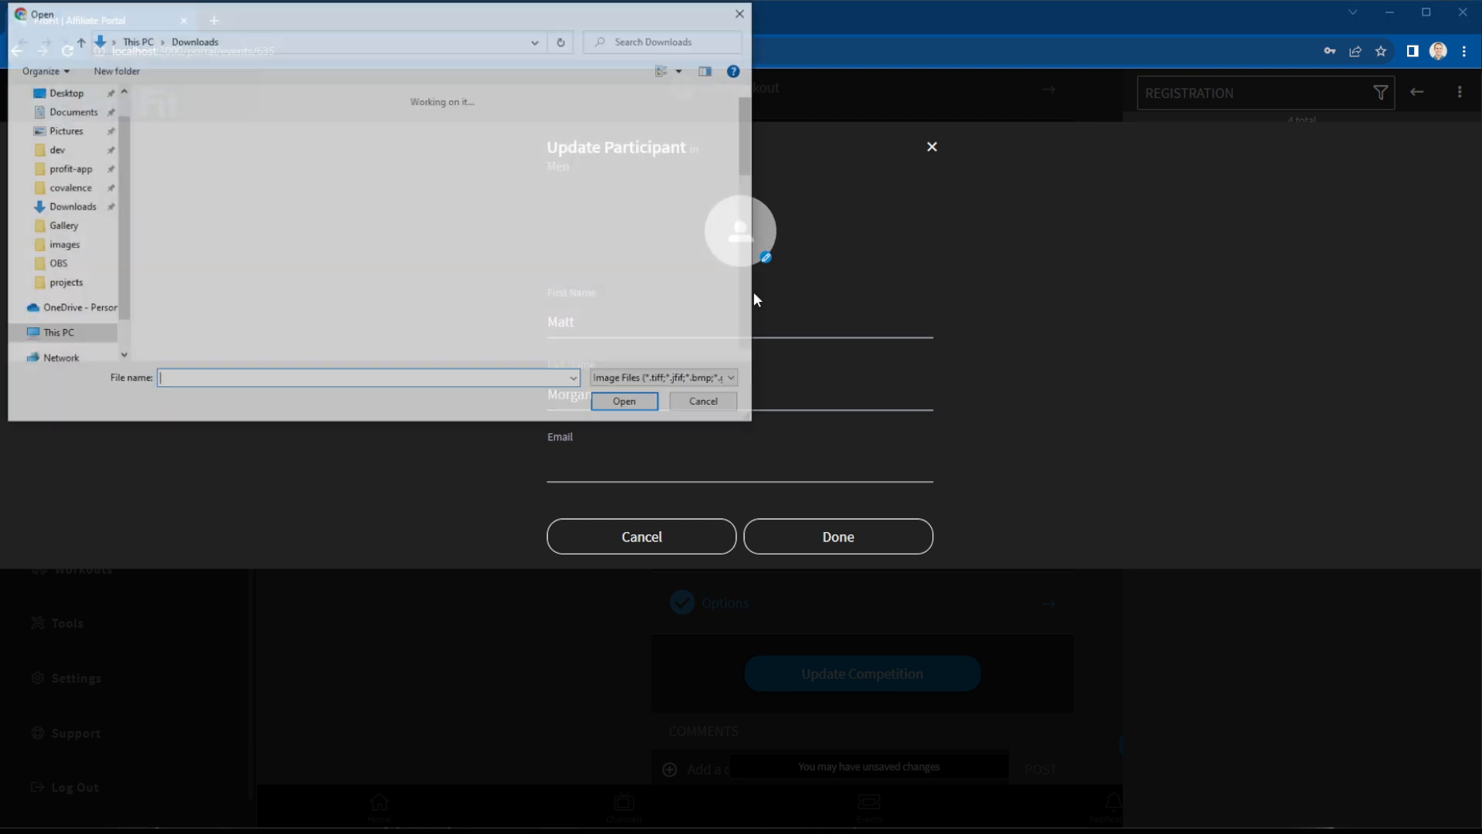
{"action": "double_click", "coordinate": [389, 174]}
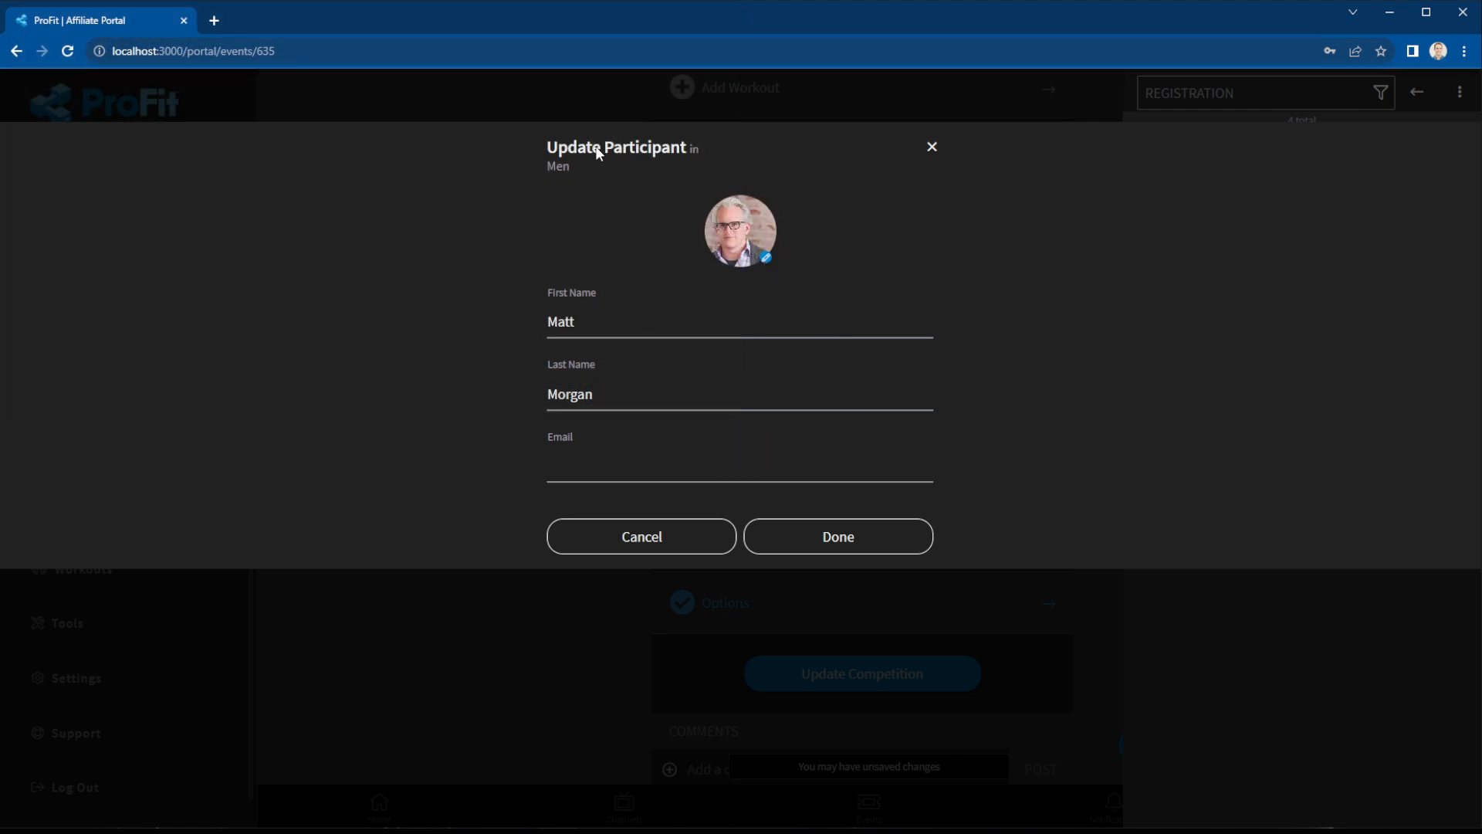
{"action": "left_click", "coordinate": [848, 537]}
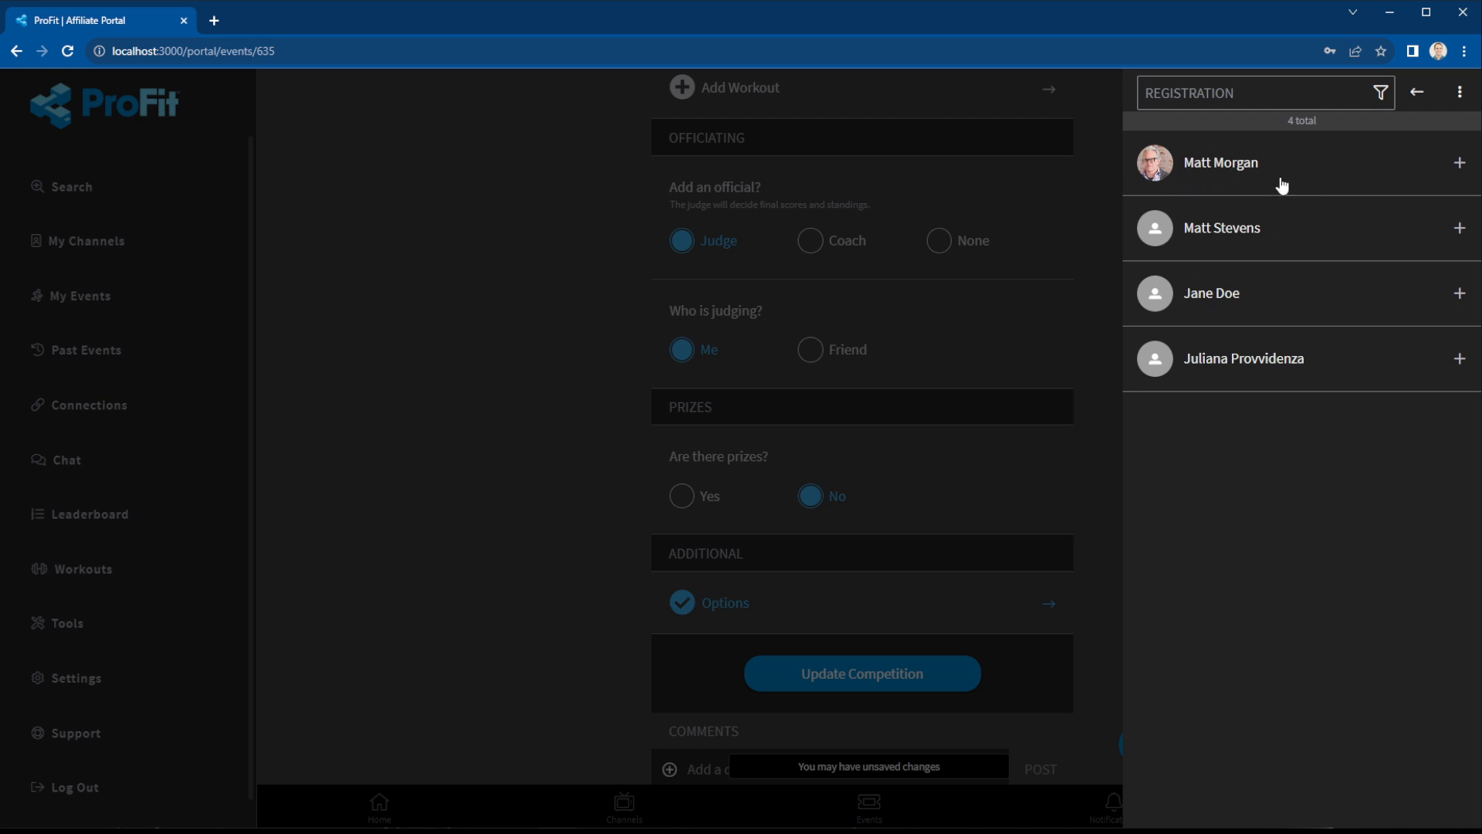
{"action": "left_click", "coordinate": [1418, 94]}
{"action": "left_click", "coordinate": [1135, 746]}
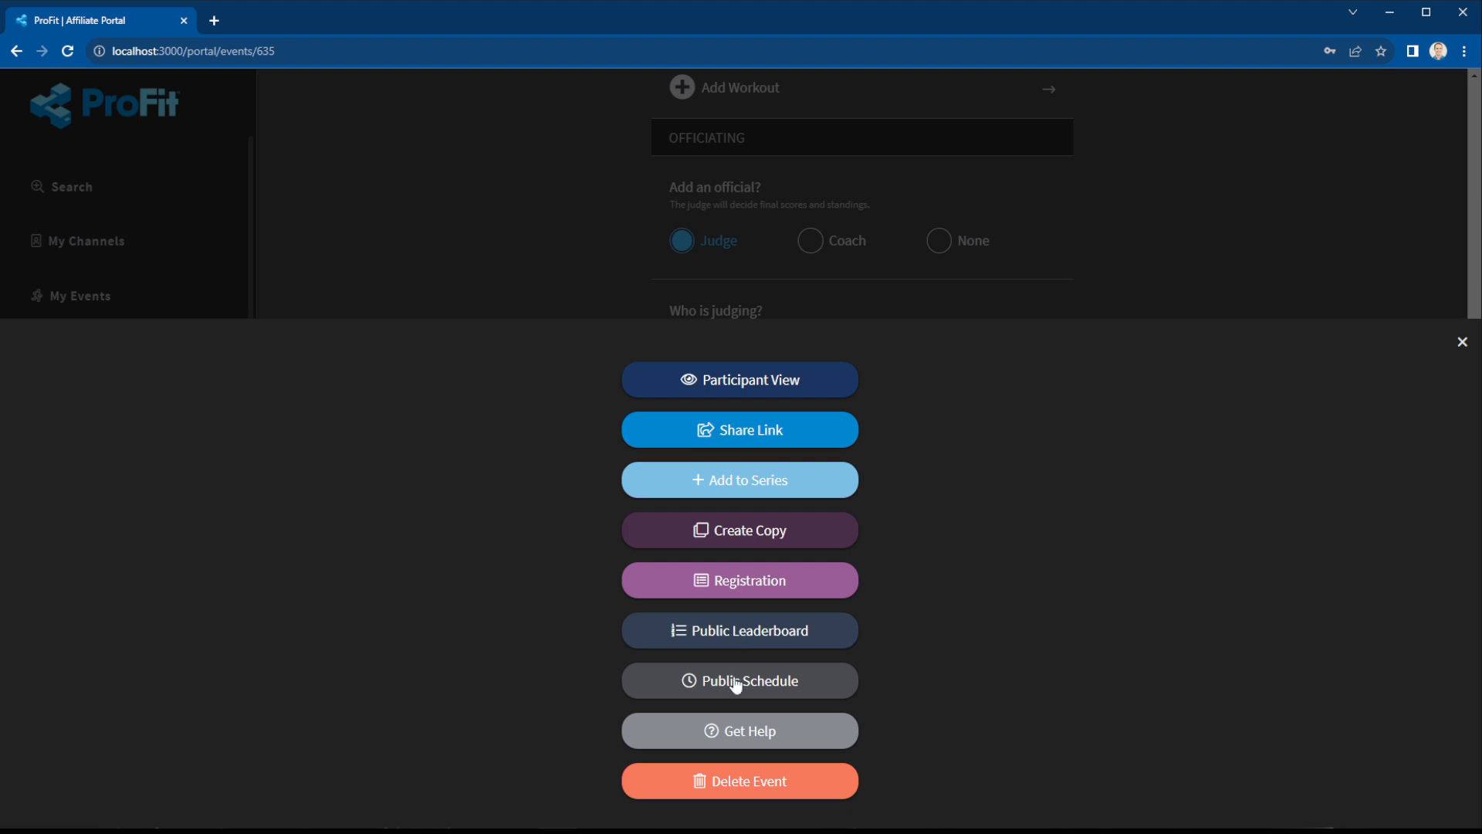
Show the public leaderboard with Men and Women side by side in presentation mode, then return to the portal.
{"action": "left_click", "coordinate": [742, 635]}
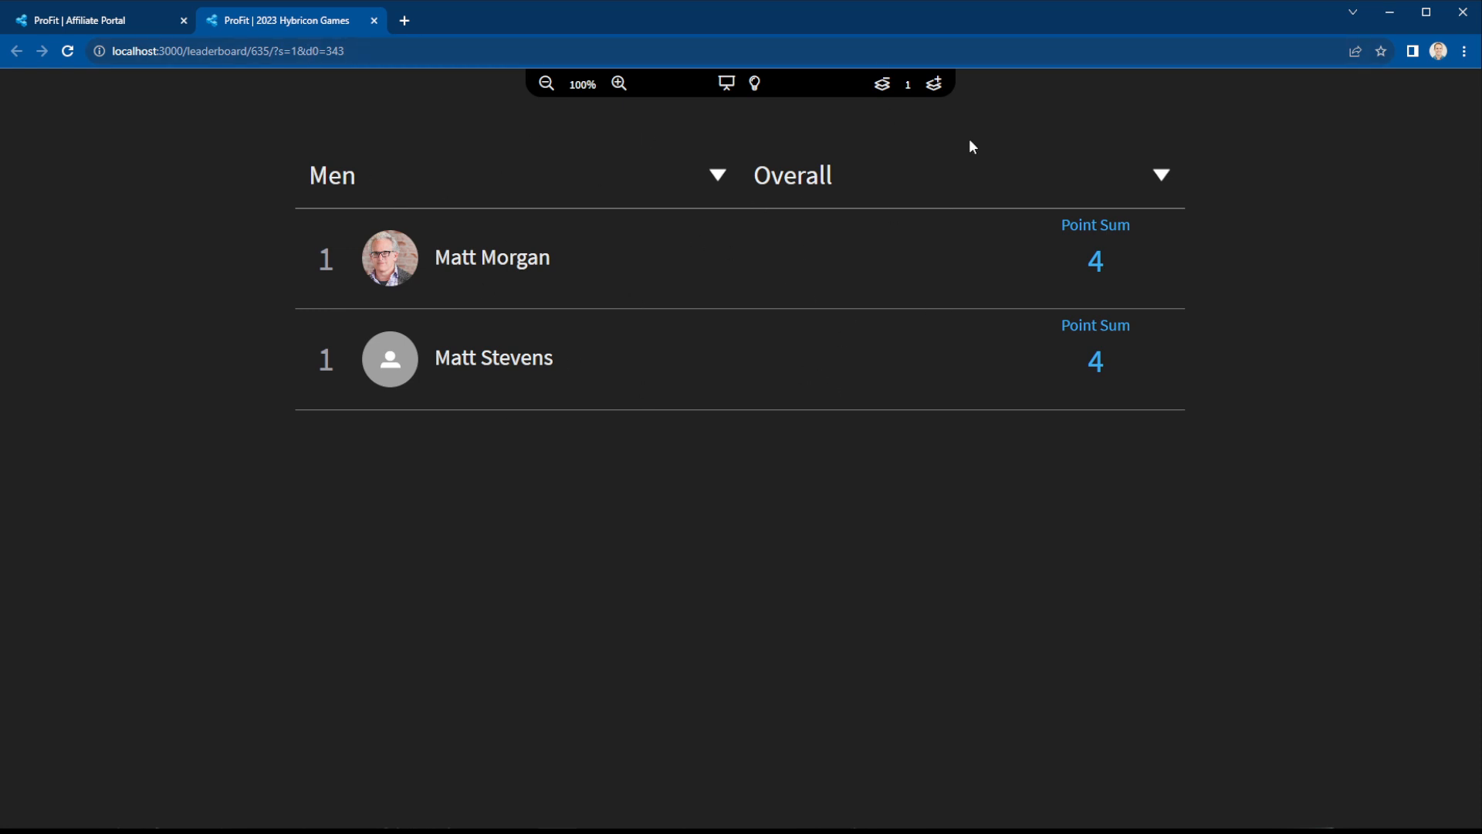
{"action": "left_click", "coordinate": [934, 84]}
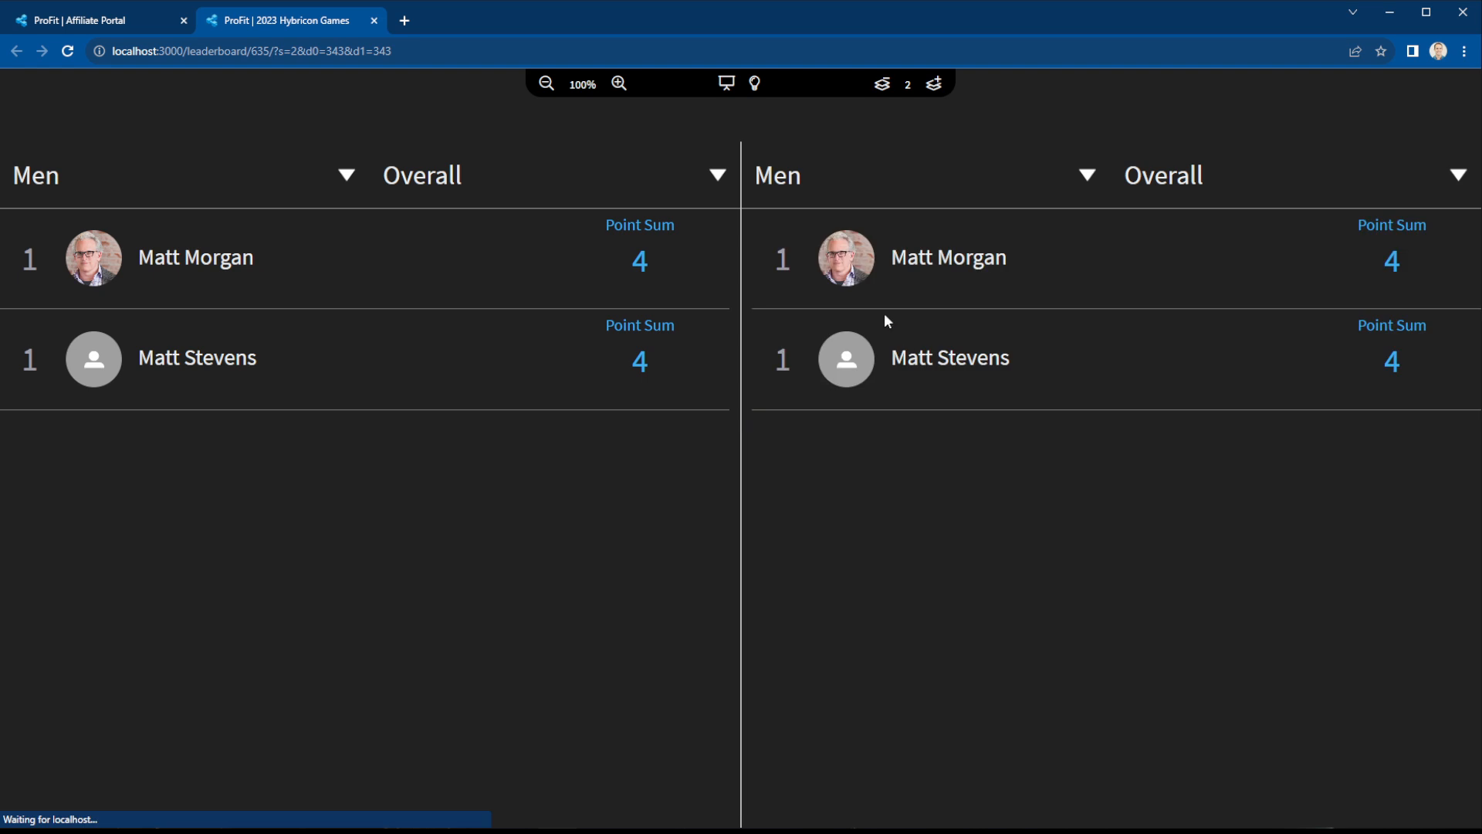
{"action": "left_click", "coordinate": [820, 170]}
{"action": "left_click", "coordinate": [813, 259]}
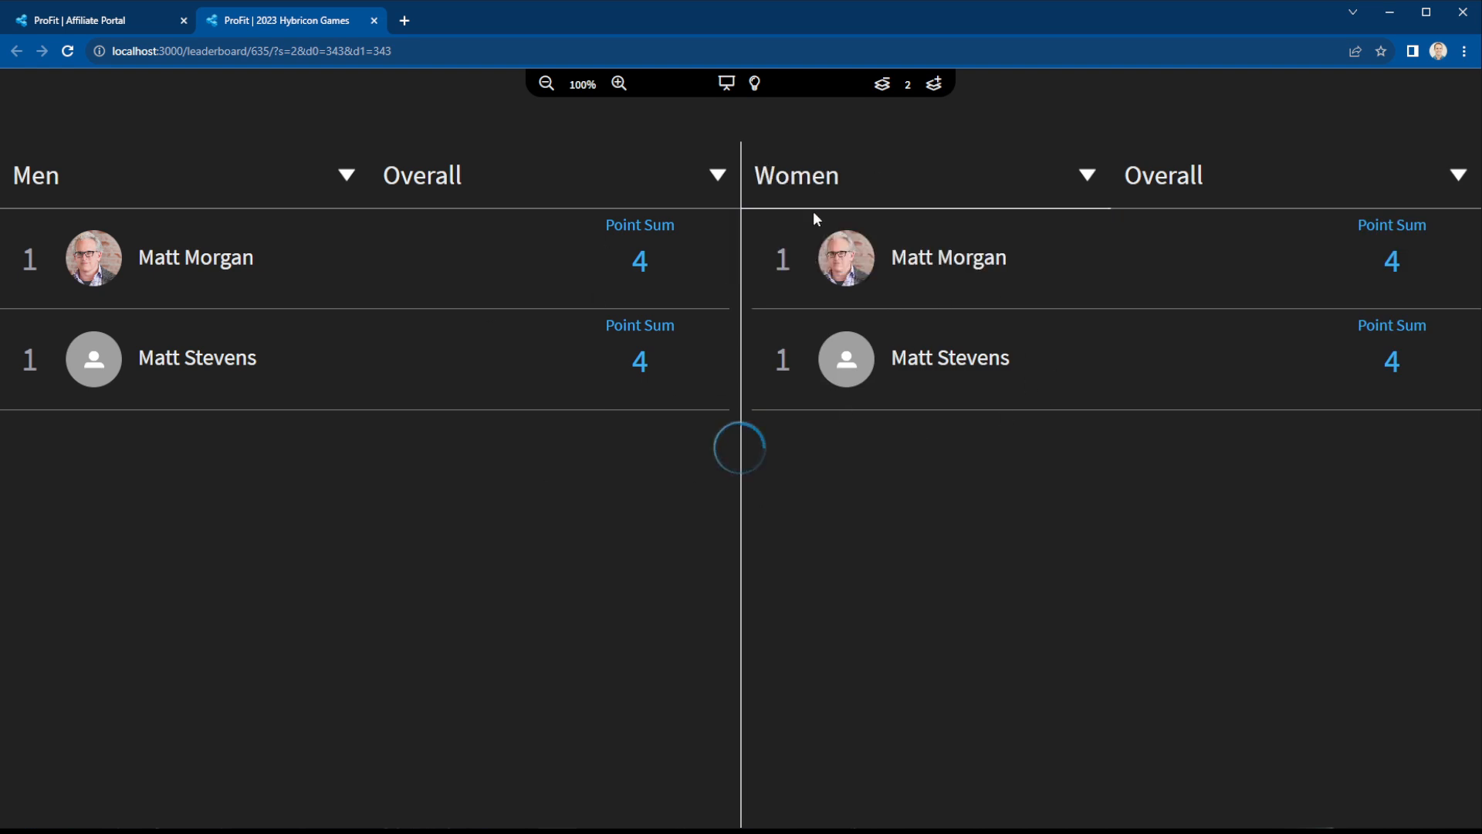
{"action": "left_click", "coordinate": [727, 83]}
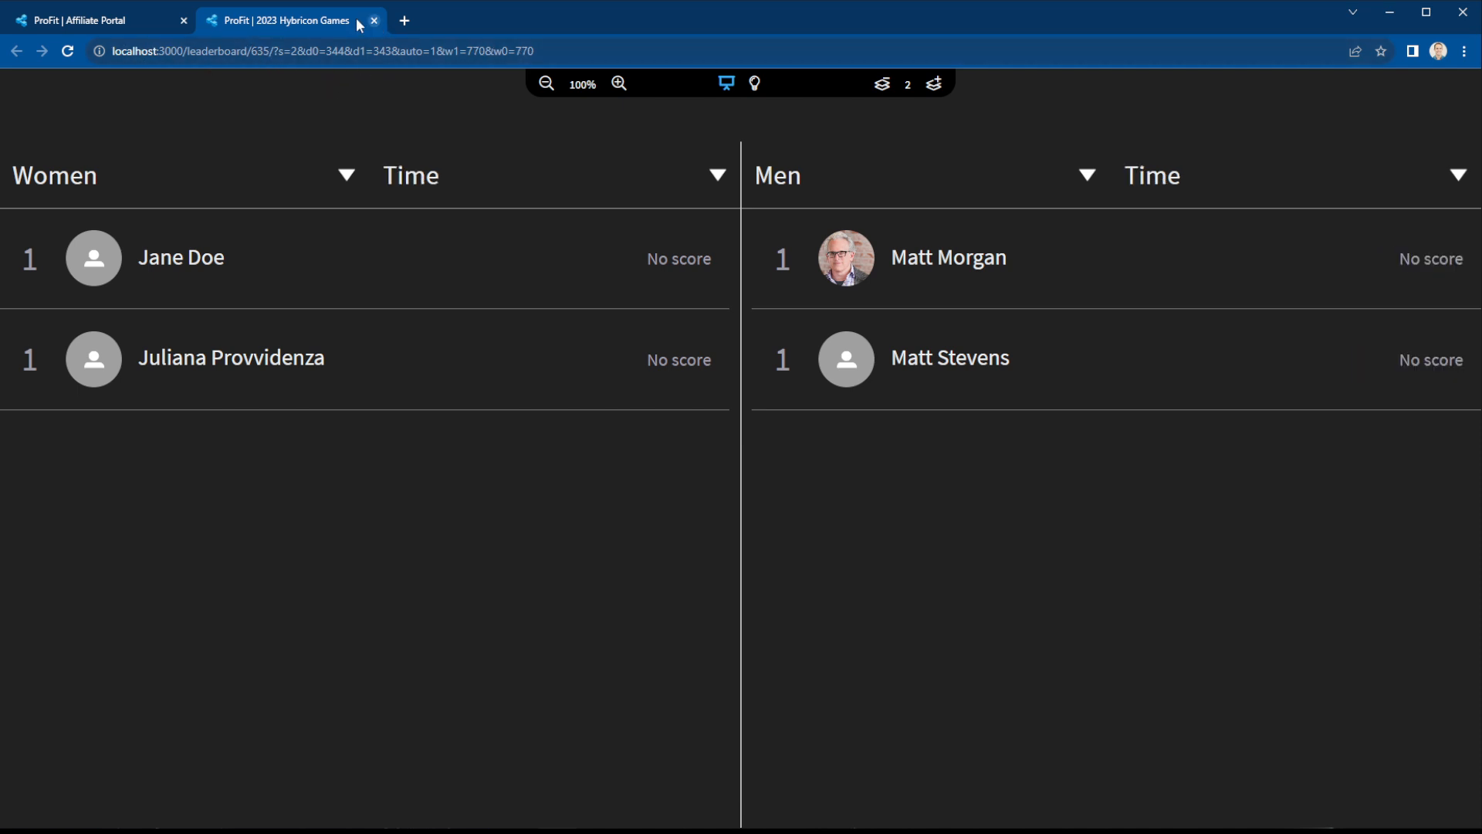
{"action": "left_click", "coordinate": [162, 20]}
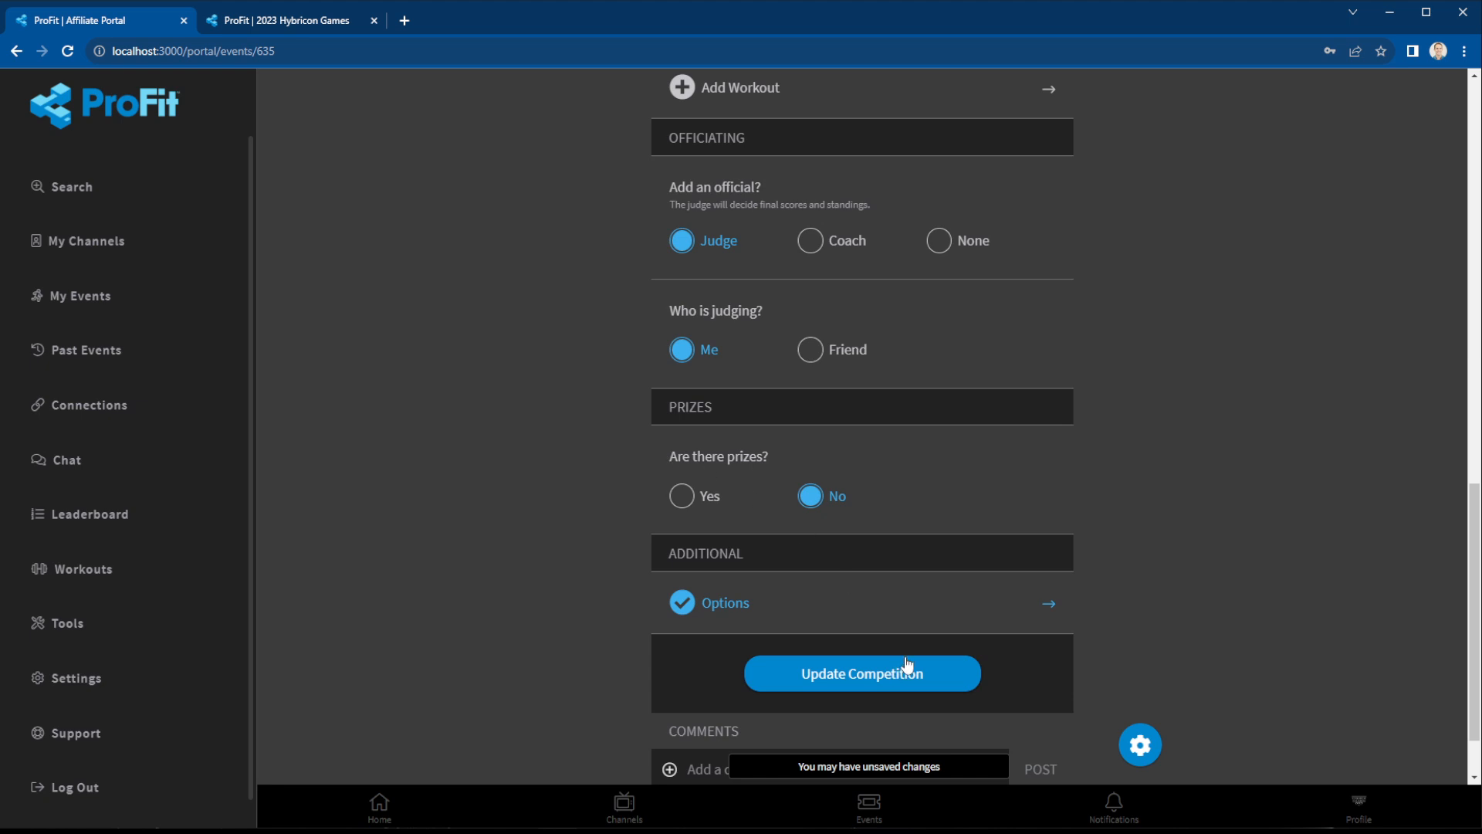
Open a second public leaderboard tab, select parts of its web address, then return to the portal.
{"action": "left_click", "coordinate": [1140, 746]}
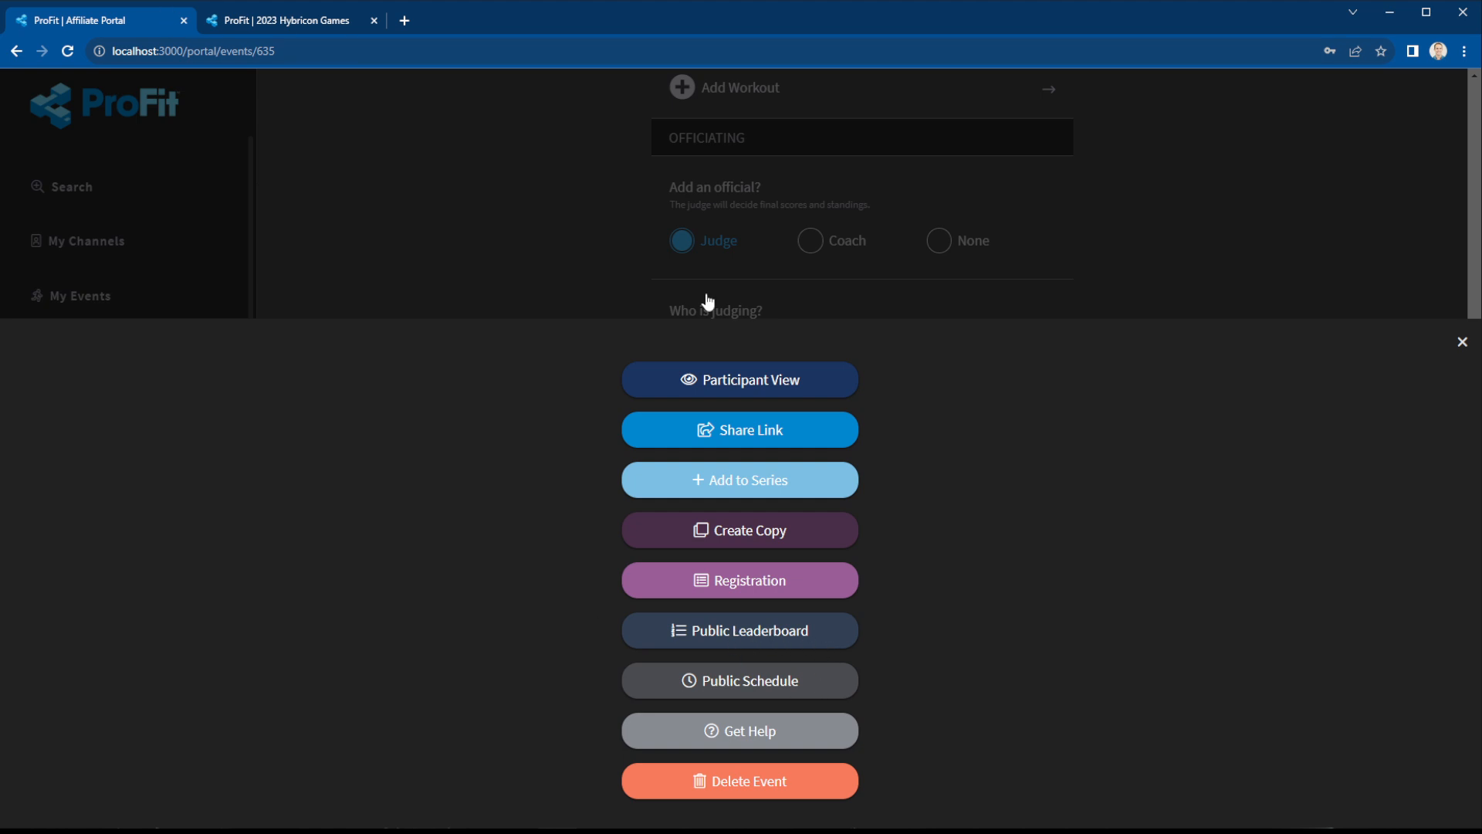
{"action": "left_click", "coordinate": [747, 630]}
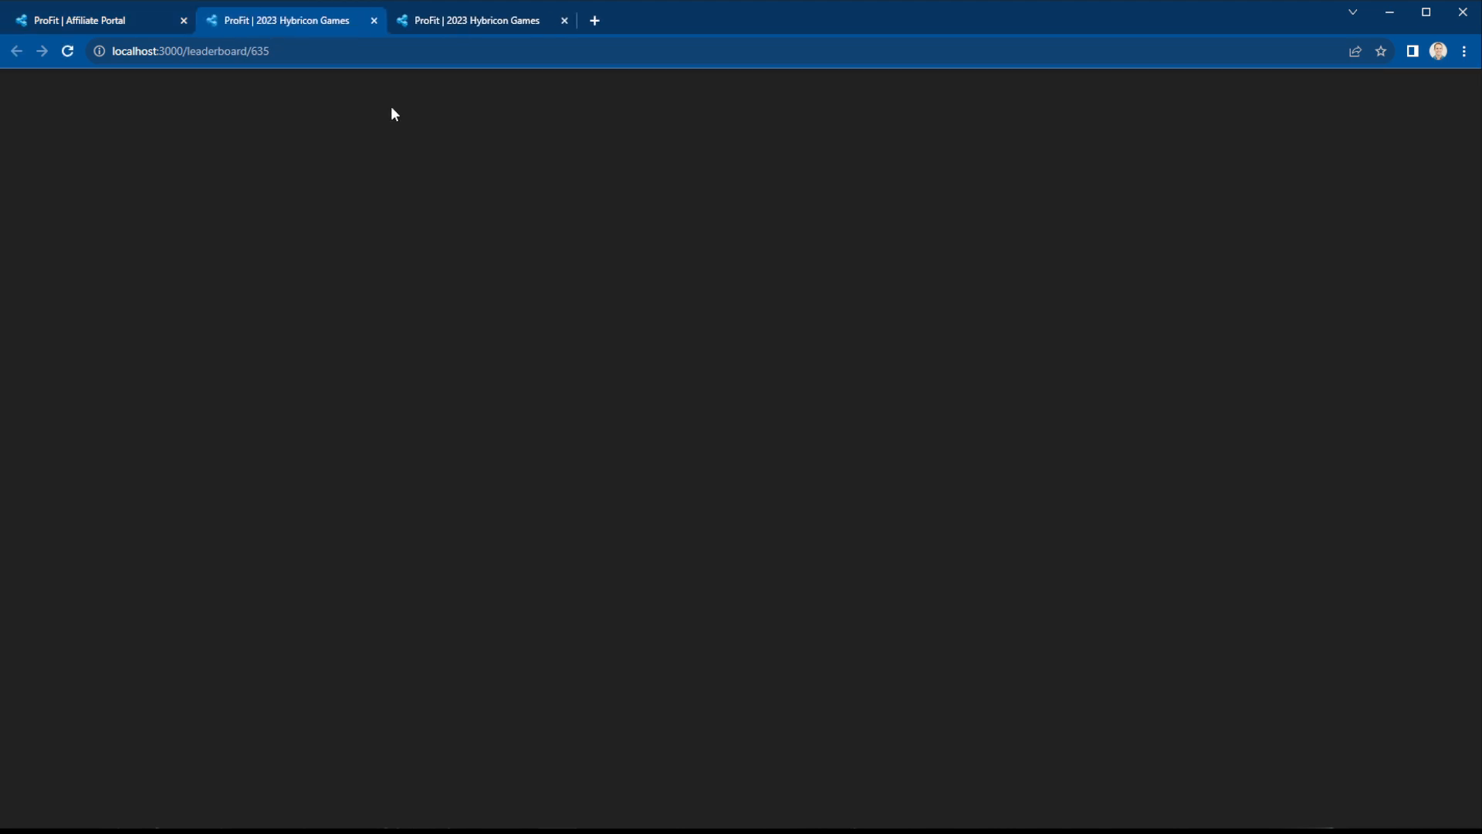
{"action": "left_click", "coordinate": [258, 51]}
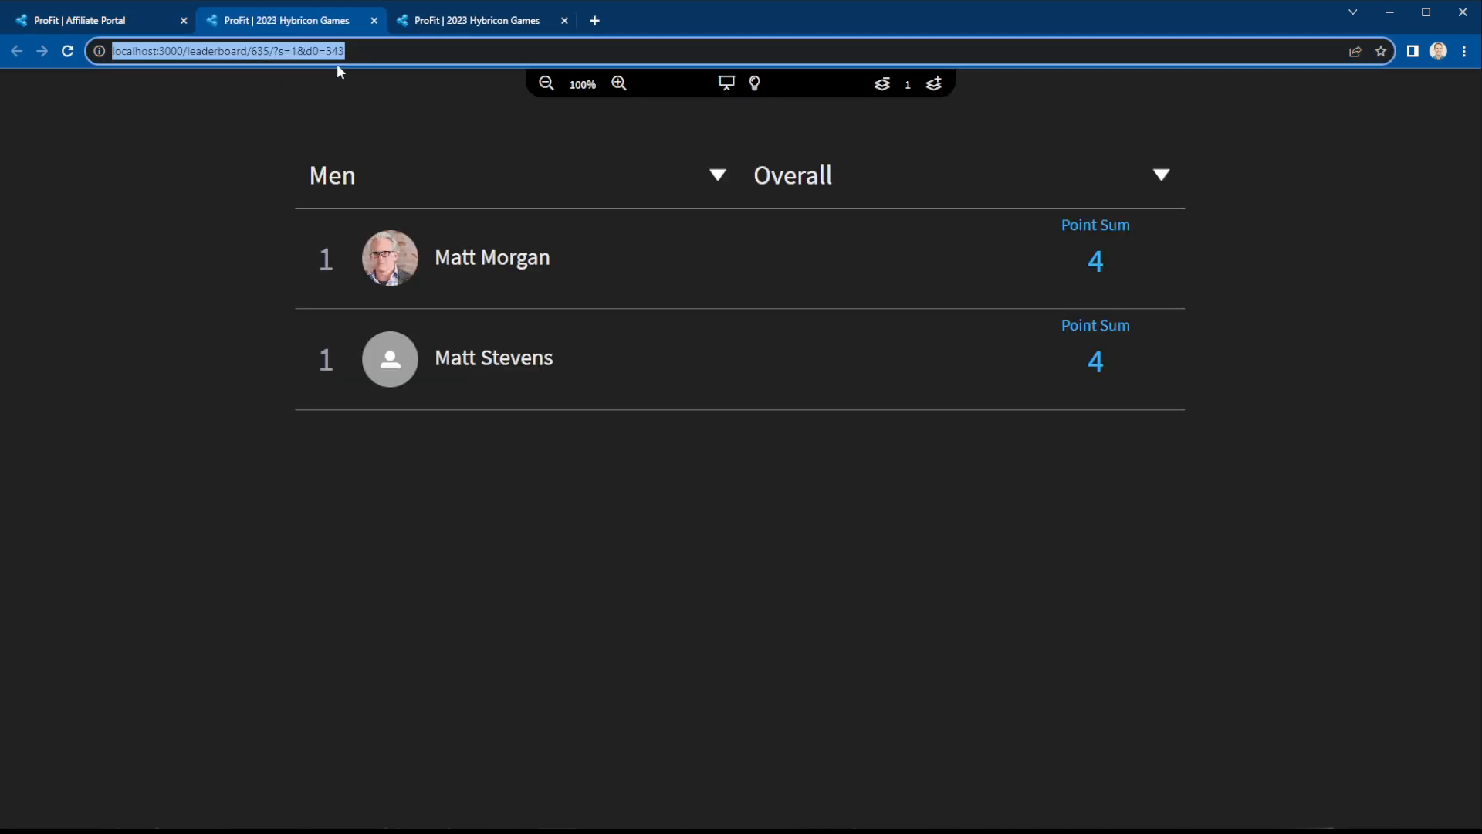
{"action": "left_click", "coordinate": [276, 52]}
{"action": "left_click_drag", "start_coordinate": [276, 52], "coordinate": [381, 45]}
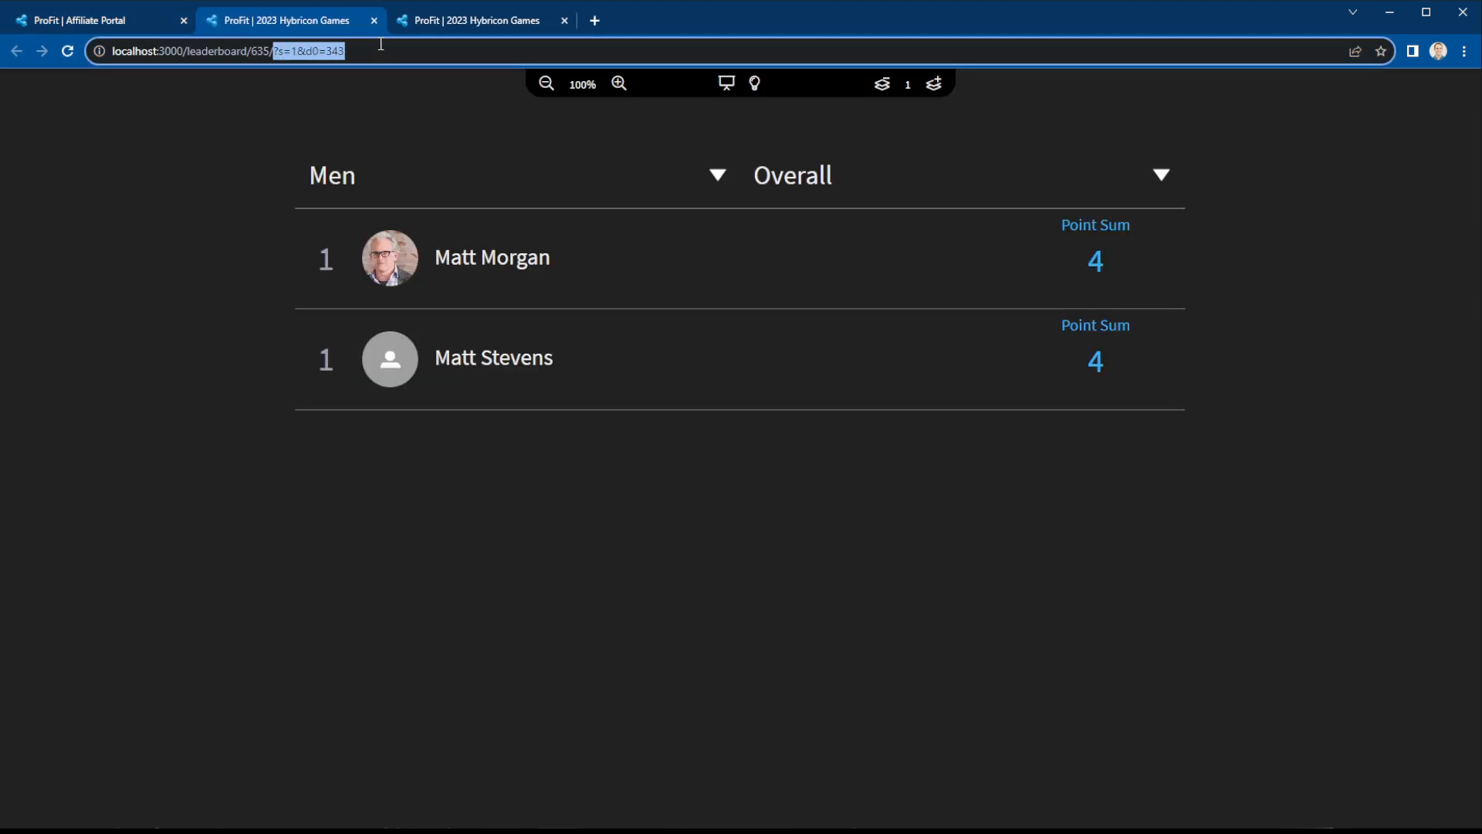
{"action": "left_click", "coordinate": [276, 52]}
{"action": "left_click_drag", "start_coordinate": [276, 51], "coordinate": [90, 54]}
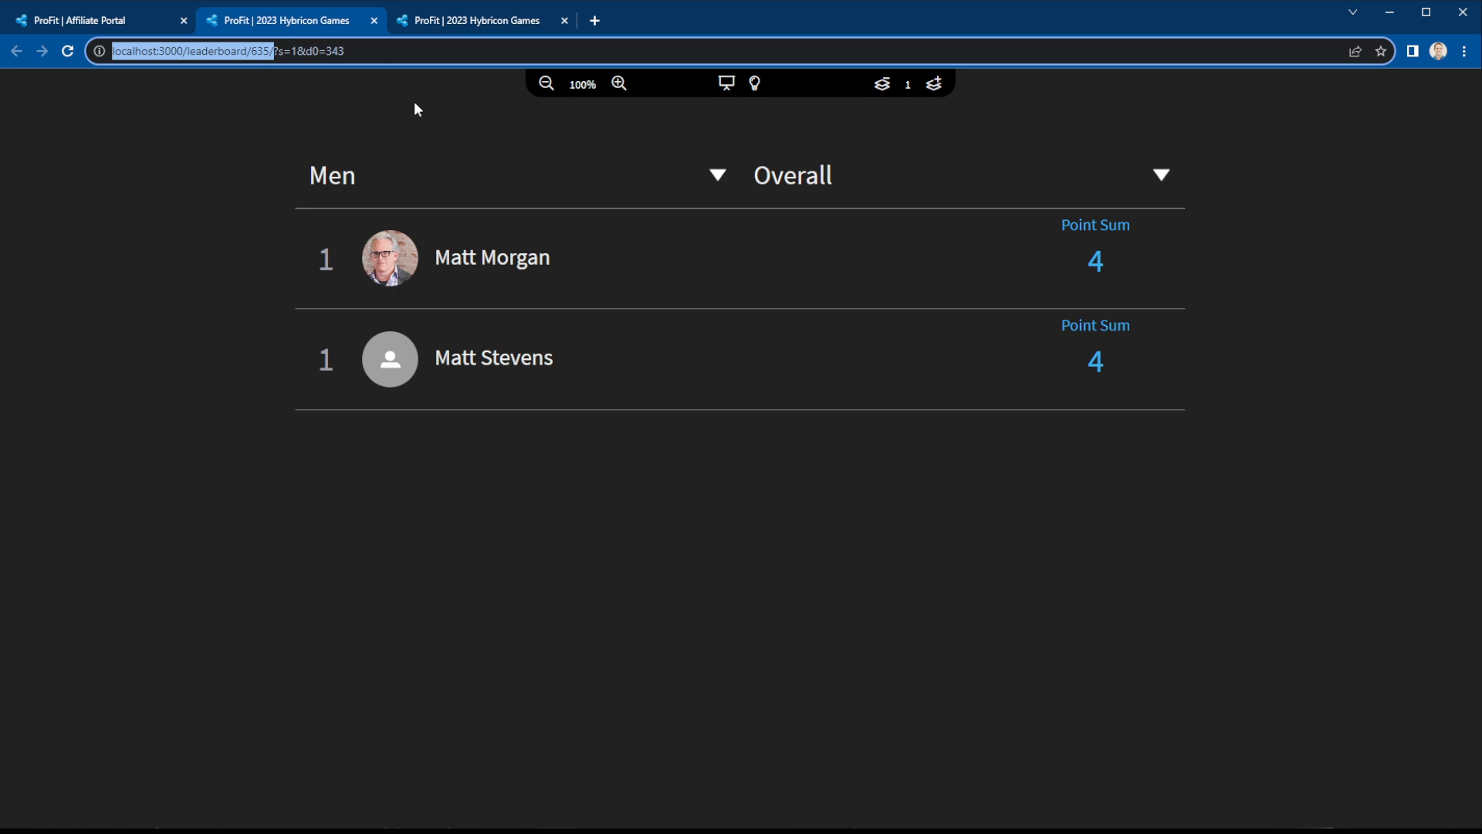
{"action": "left_click", "coordinate": [164, 23]}
Open the Public Schedule listing the Men heats Inside Reps and Outside Time on Sat 10/28.
{"action": "left_click", "coordinate": [1141, 745]}
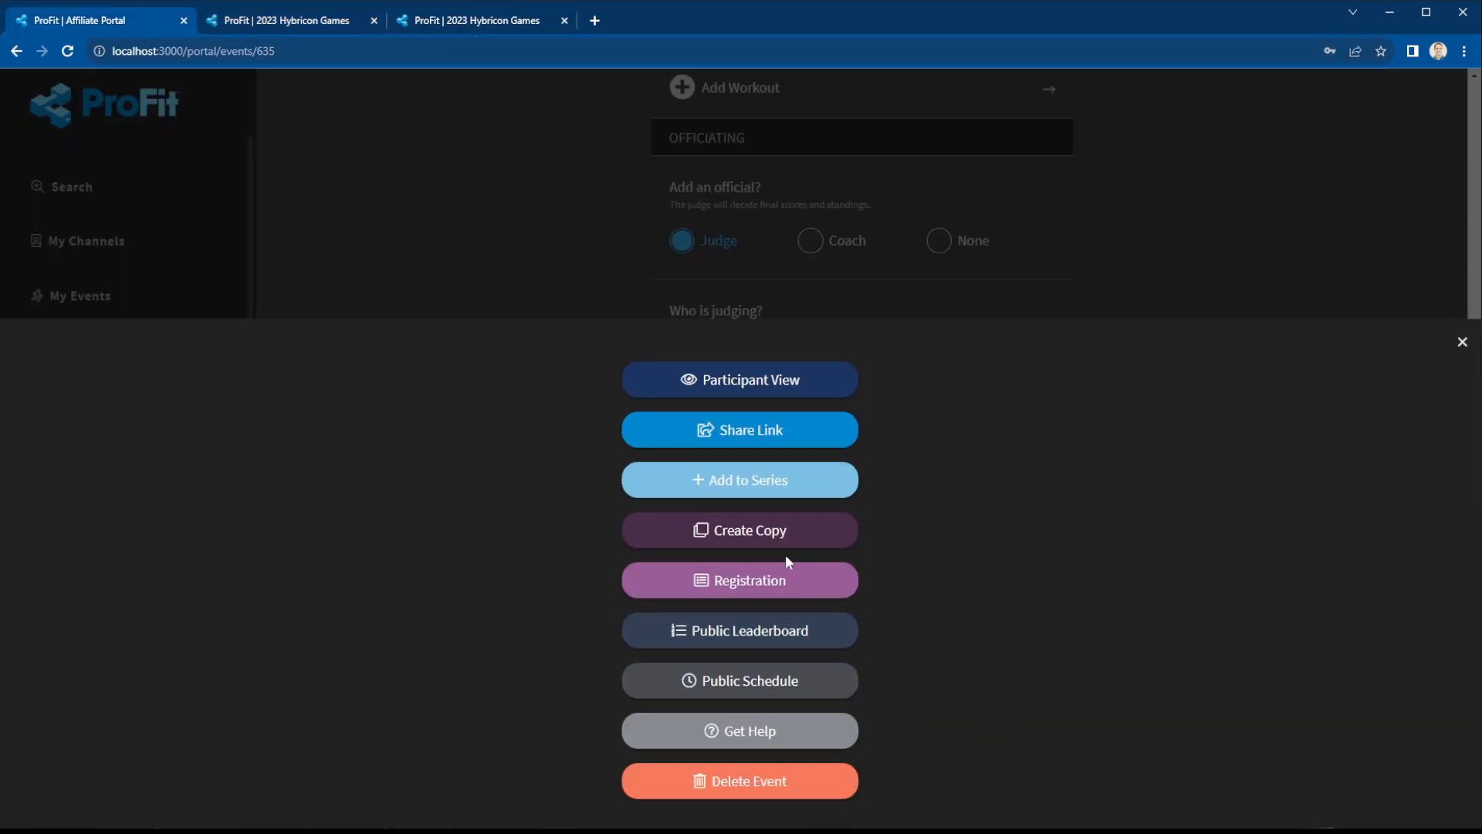
{"action": "left_click", "coordinate": [763, 679]}
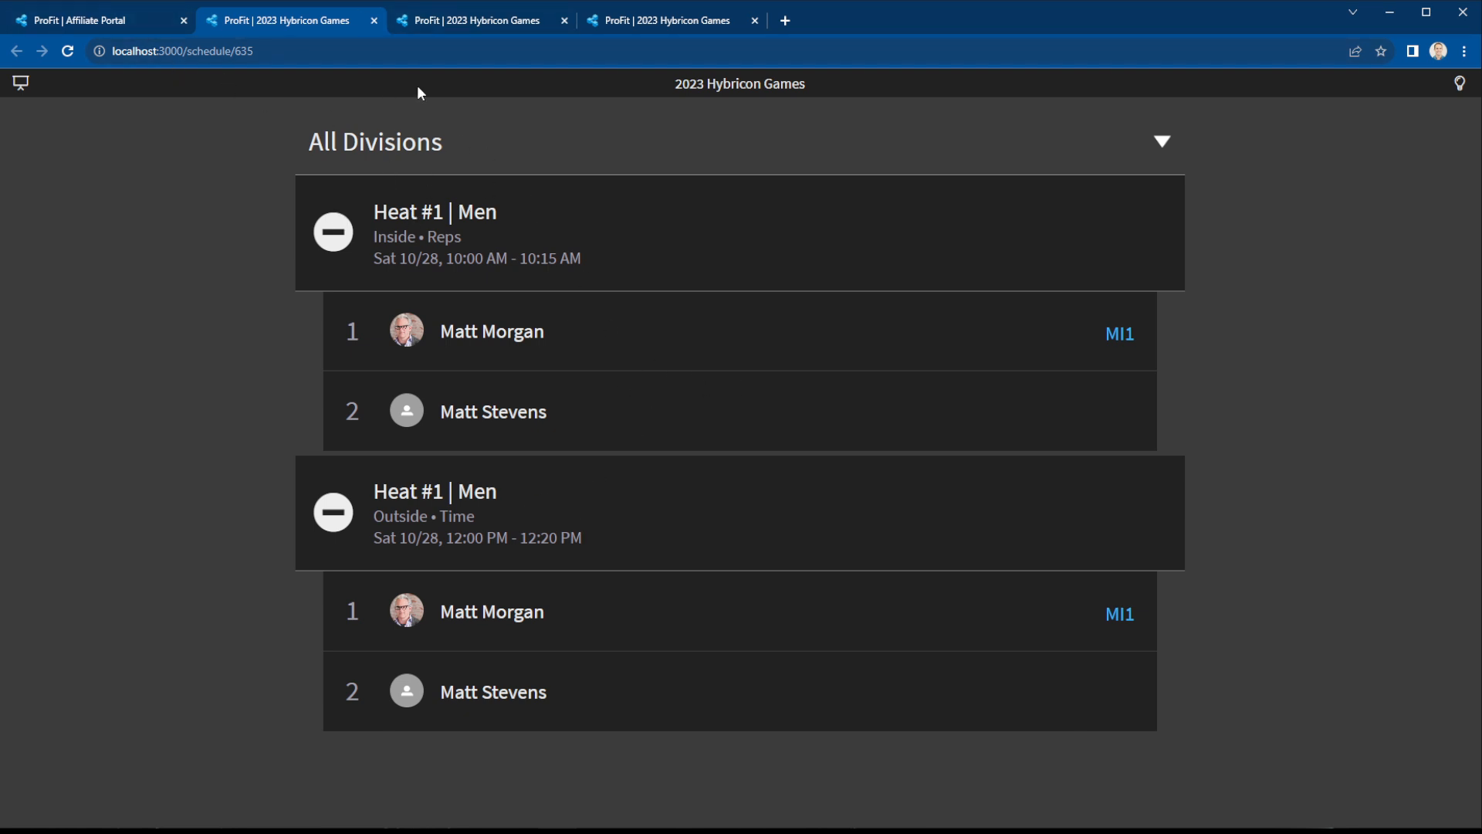
Return to the Affiliate Portal tab and scroll to the top of the event page.
{"action": "left_click", "coordinate": [116, 29]}
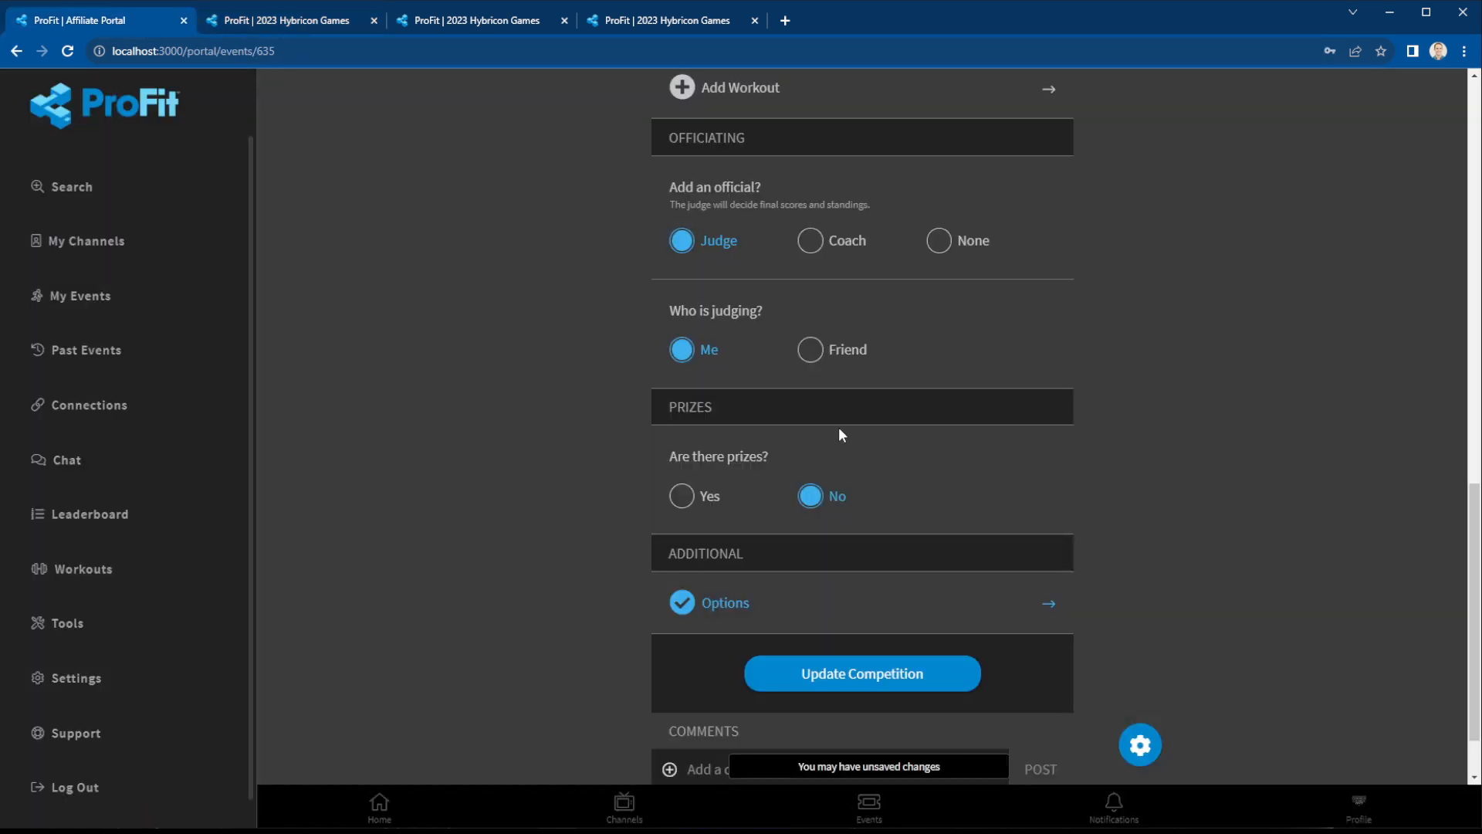
{"action": "scroll", "coordinate": [1003, 518], "scroll_direction": "down", "scroll_amount": 2}
{"action": "scroll", "coordinate": [1029, 530], "scroll_direction": "up", "scroll_amount": 9}
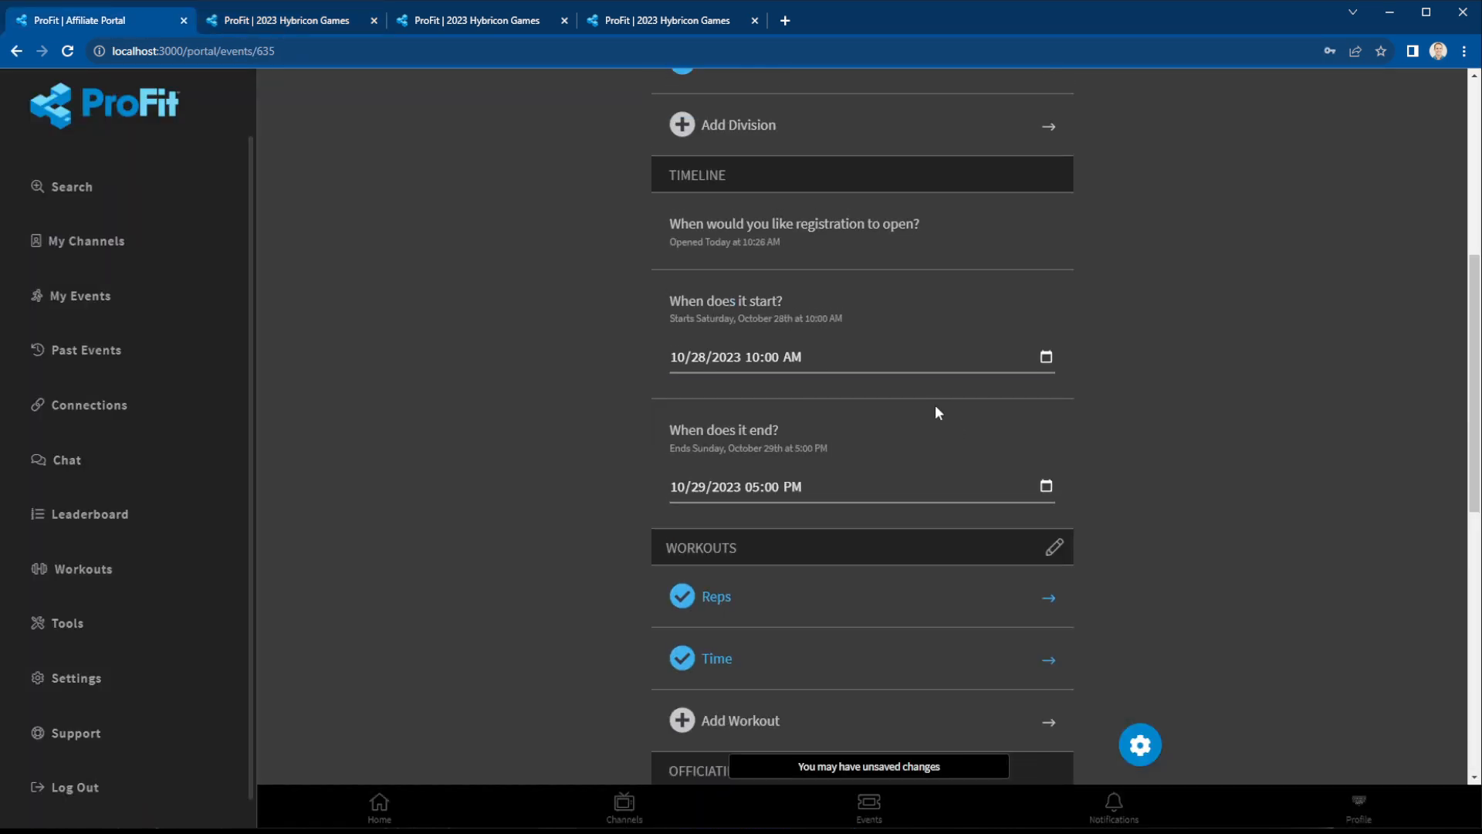
{"action": "scroll", "coordinate": [806, 381], "scroll_direction": "up", "scroll_amount": 5}
{"action": "scroll", "coordinate": [1036, 467], "scroll_direction": "up", "scroll_amount": 1}
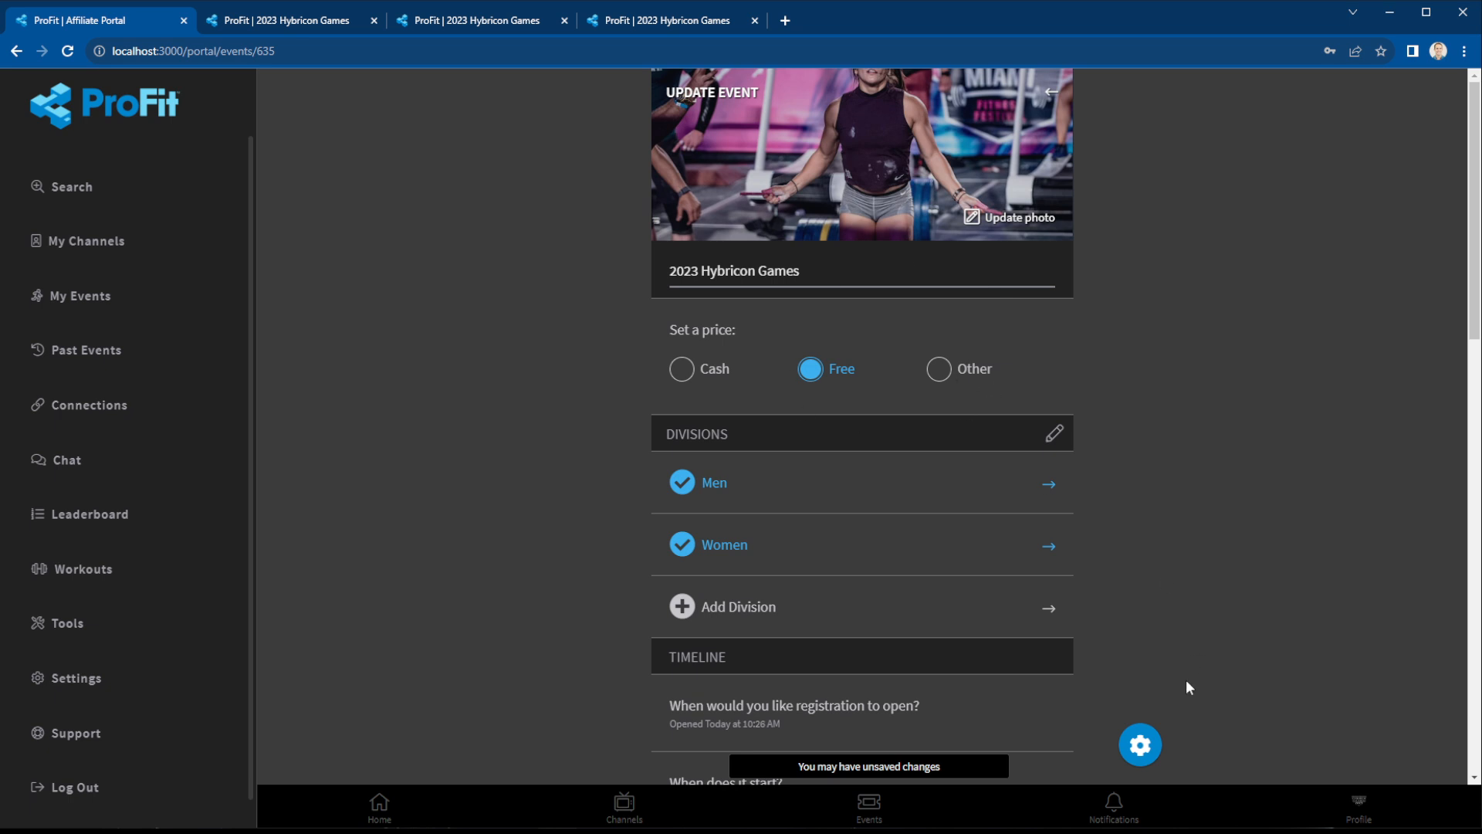
Switch to the Participant View and scroll through the event's entry, dates, host and workouts.
{"action": "left_click", "coordinate": [1140, 745]}
{"action": "left_click", "coordinate": [741, 381]}
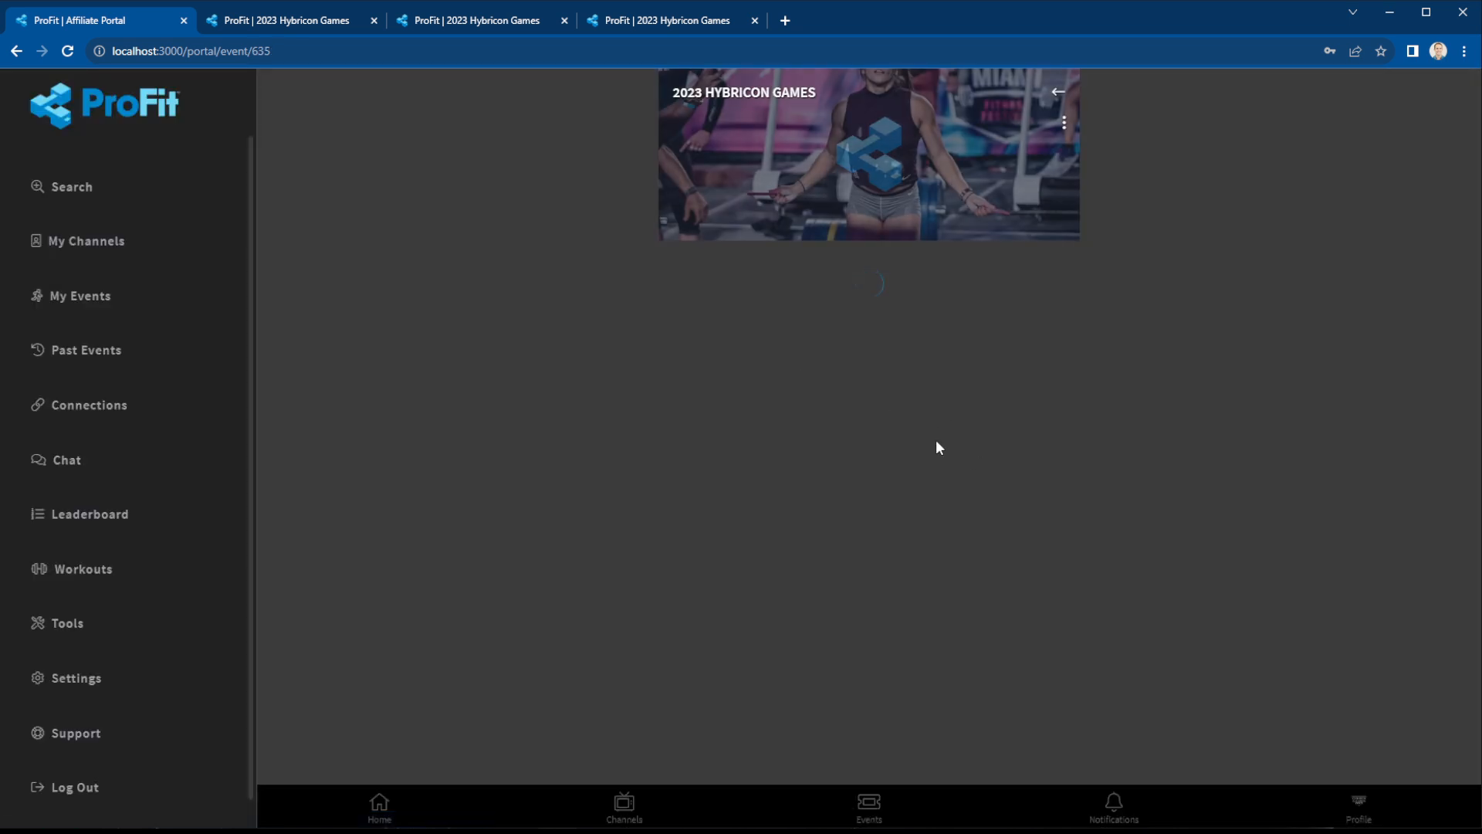
{"action": "scroll", "coordinate": [893, 520], "scroll_direction": "down", "scroll_amount": 2}
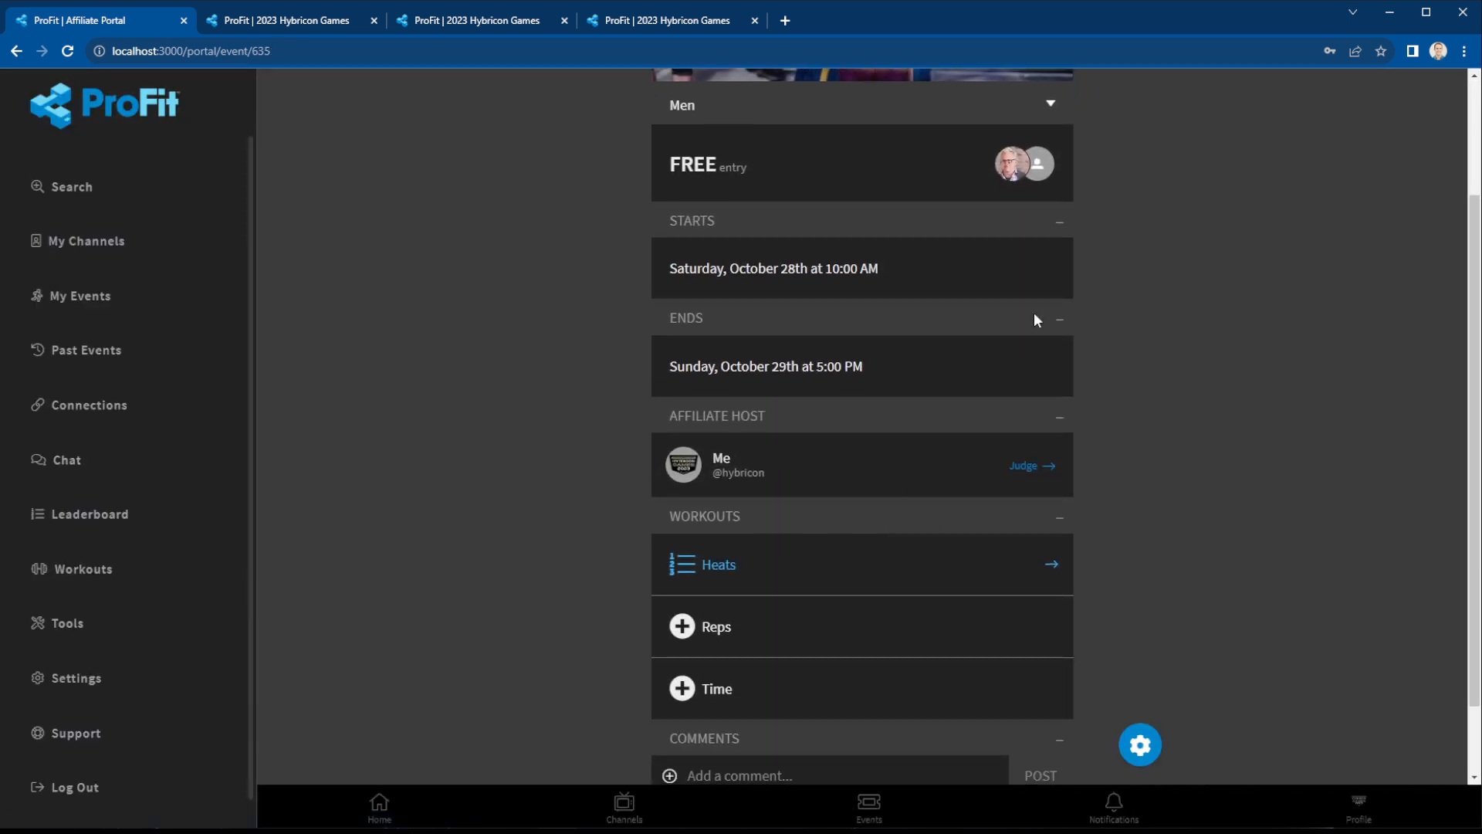
{"action": "scroll", "coordinate": [950, 586], "scroll_direction": "up", "scroll_amount": 2}
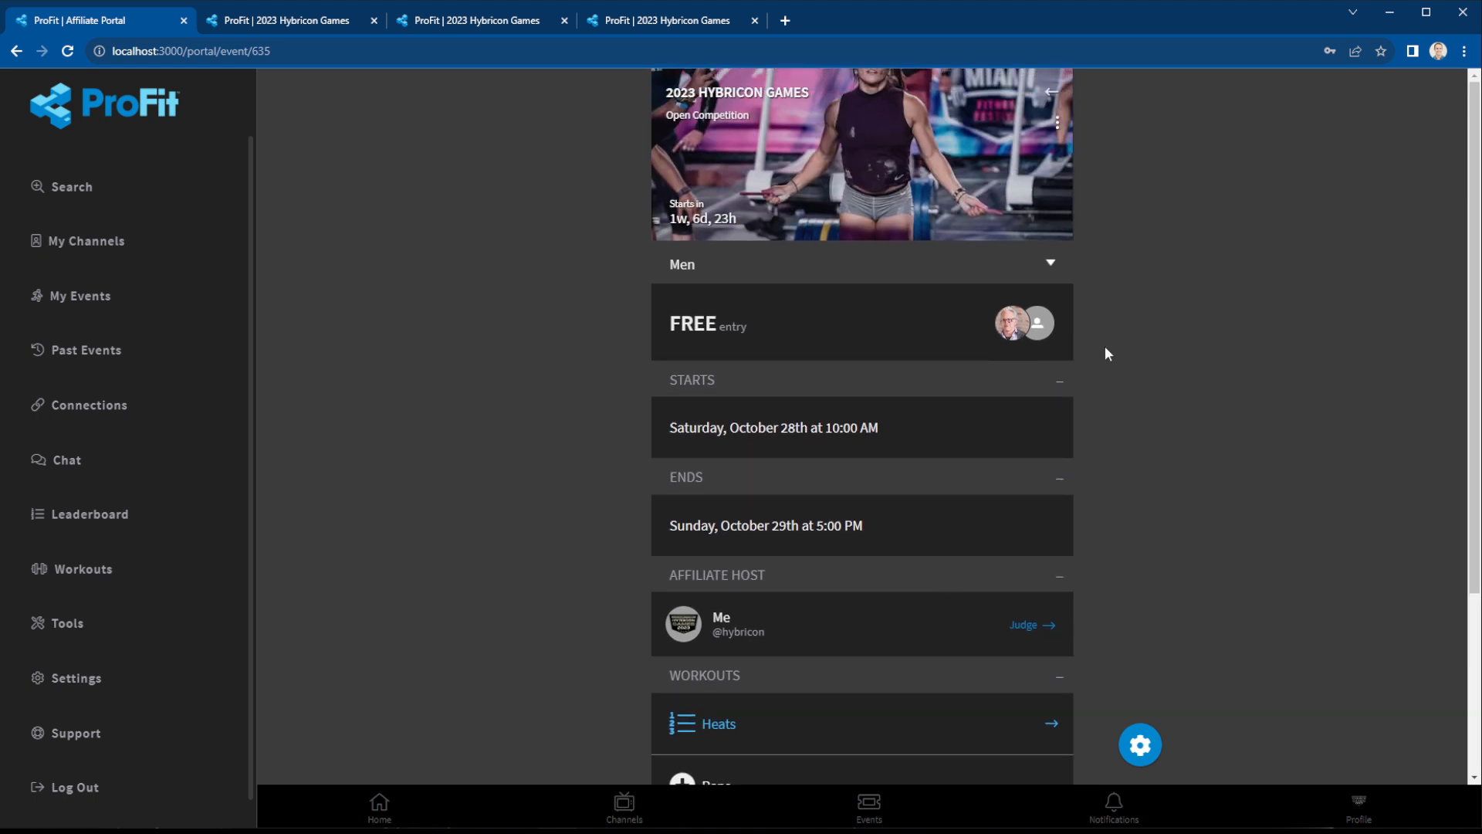
{"action": "scroll", "coordinate": [1058, 490], "scroll_direction": "down", "scroll_amount": 2}
{"action": "scroll", "coordinate": [1016, 517], "scroll_direction": "up", "scroll_amount": 2}
{"action": "scroll", "coordinate": [1016, 517], "scroll_direction": "down", "scroll_amount": 3}
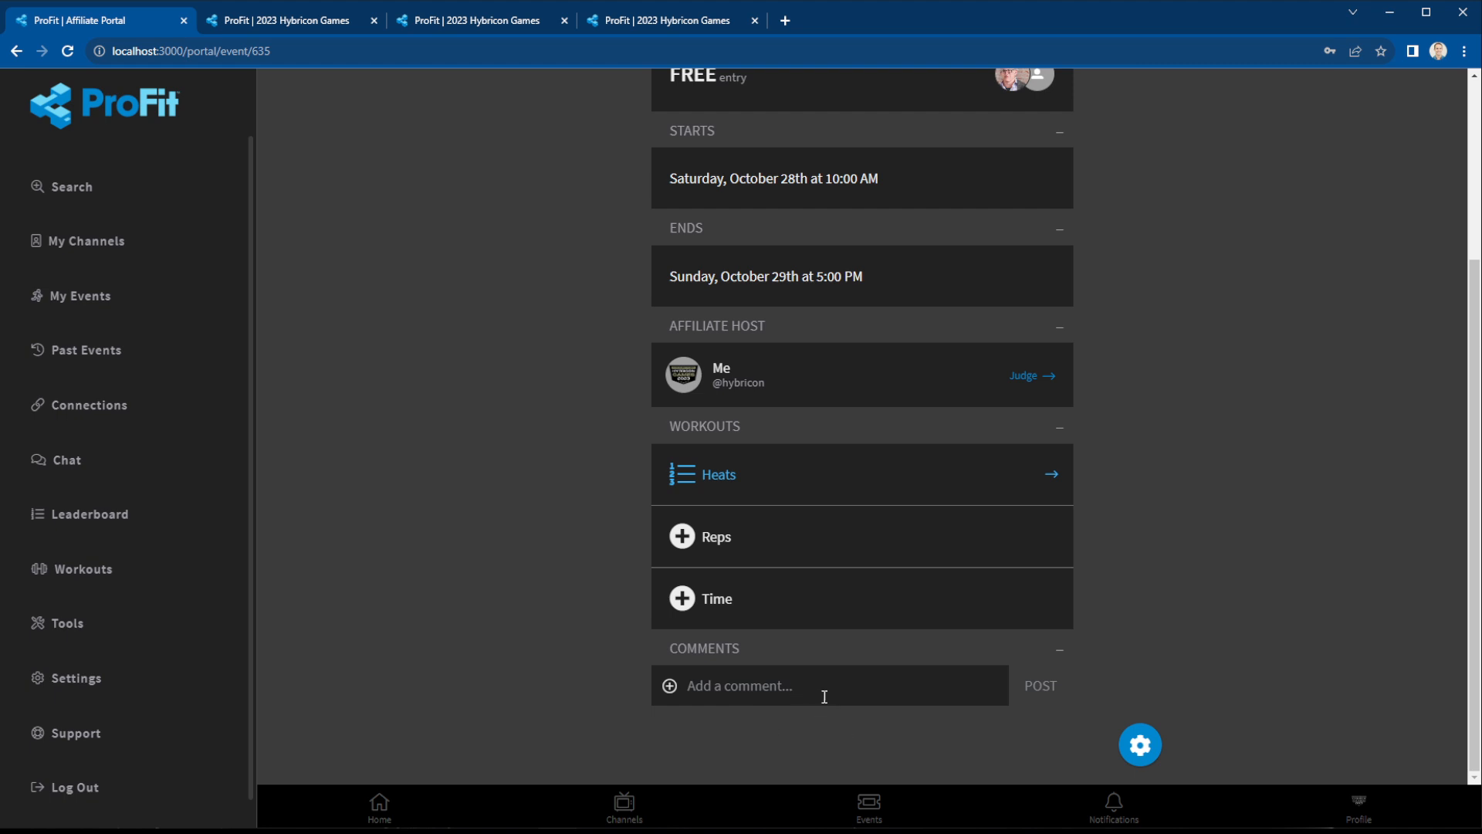
{"action": "scroll", "coordinate": [966, 633], "scroll_direction": "up", "scroll_amount": 3}
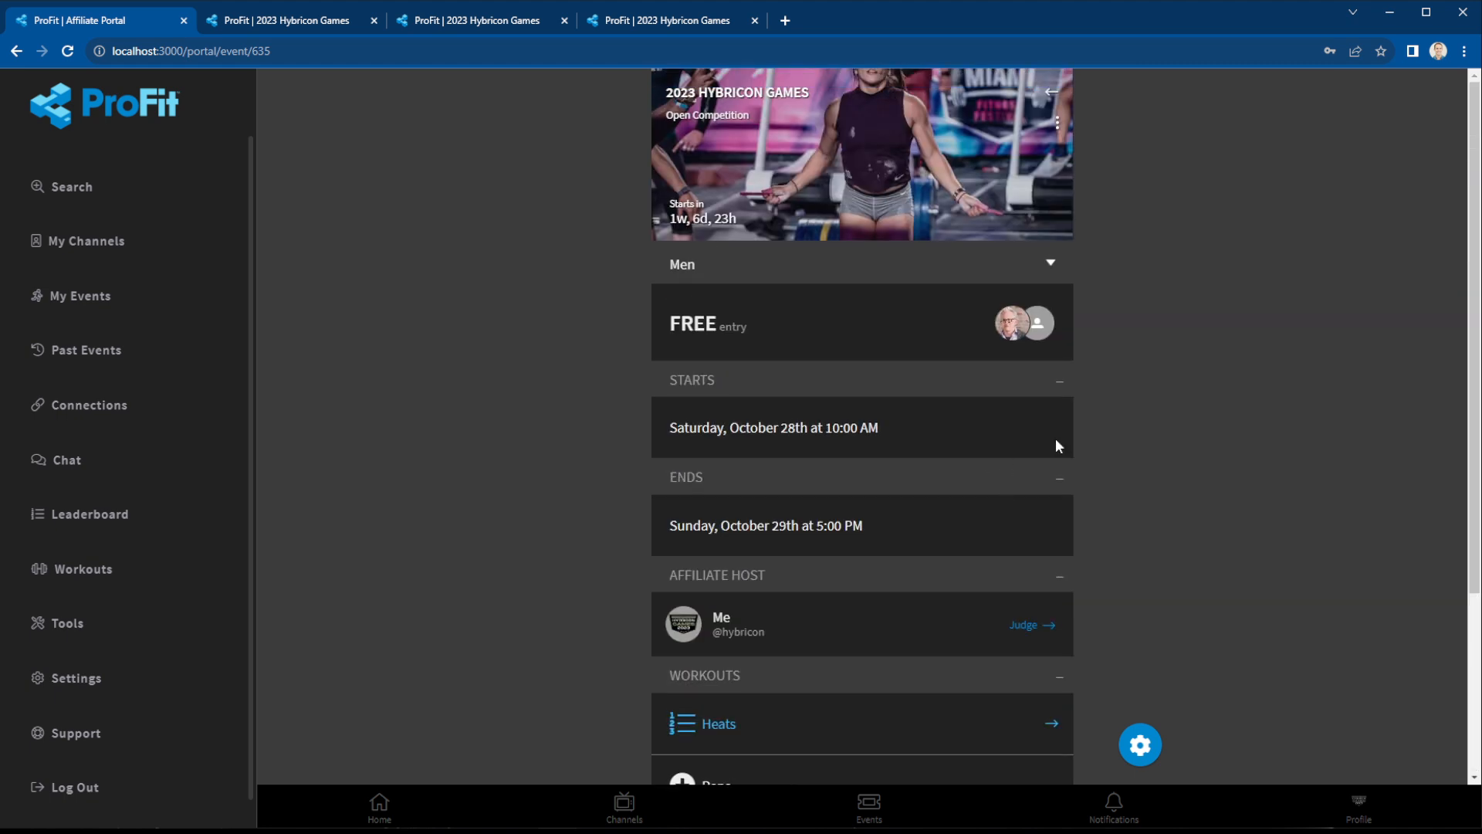